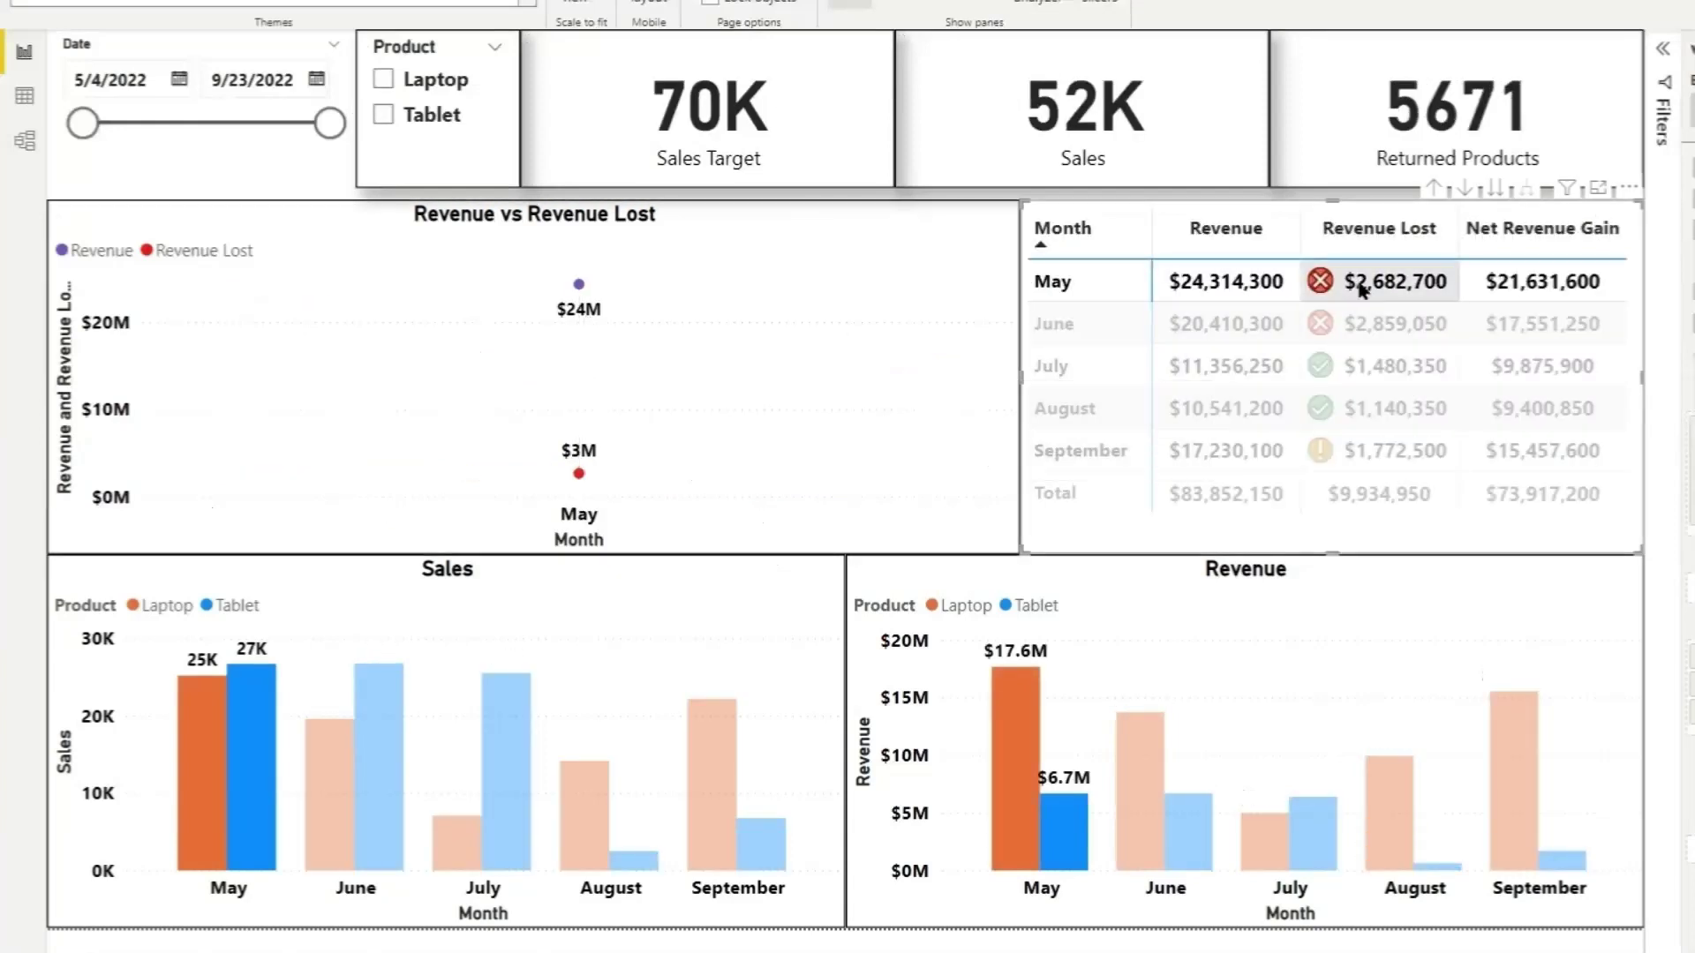
Step: Review the finished dashboard's May figures, and examine the training data's date, country, product, sales and revenue columns
click(1316, 284)
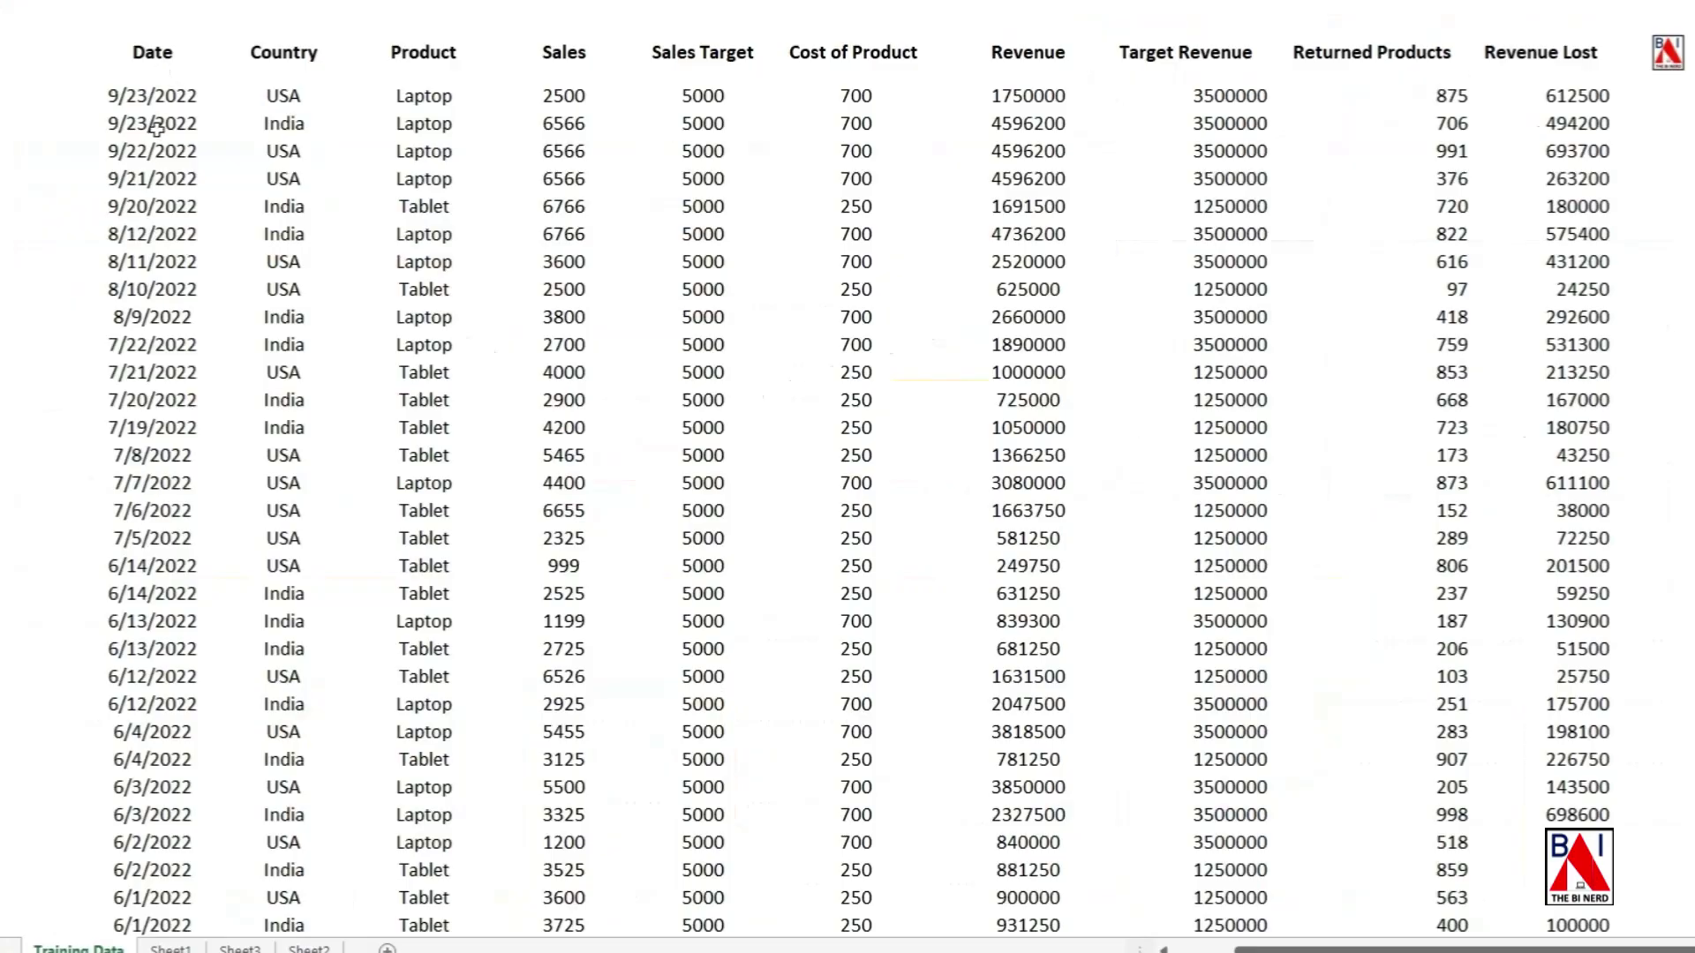
scroll(197, 394, down, 8)
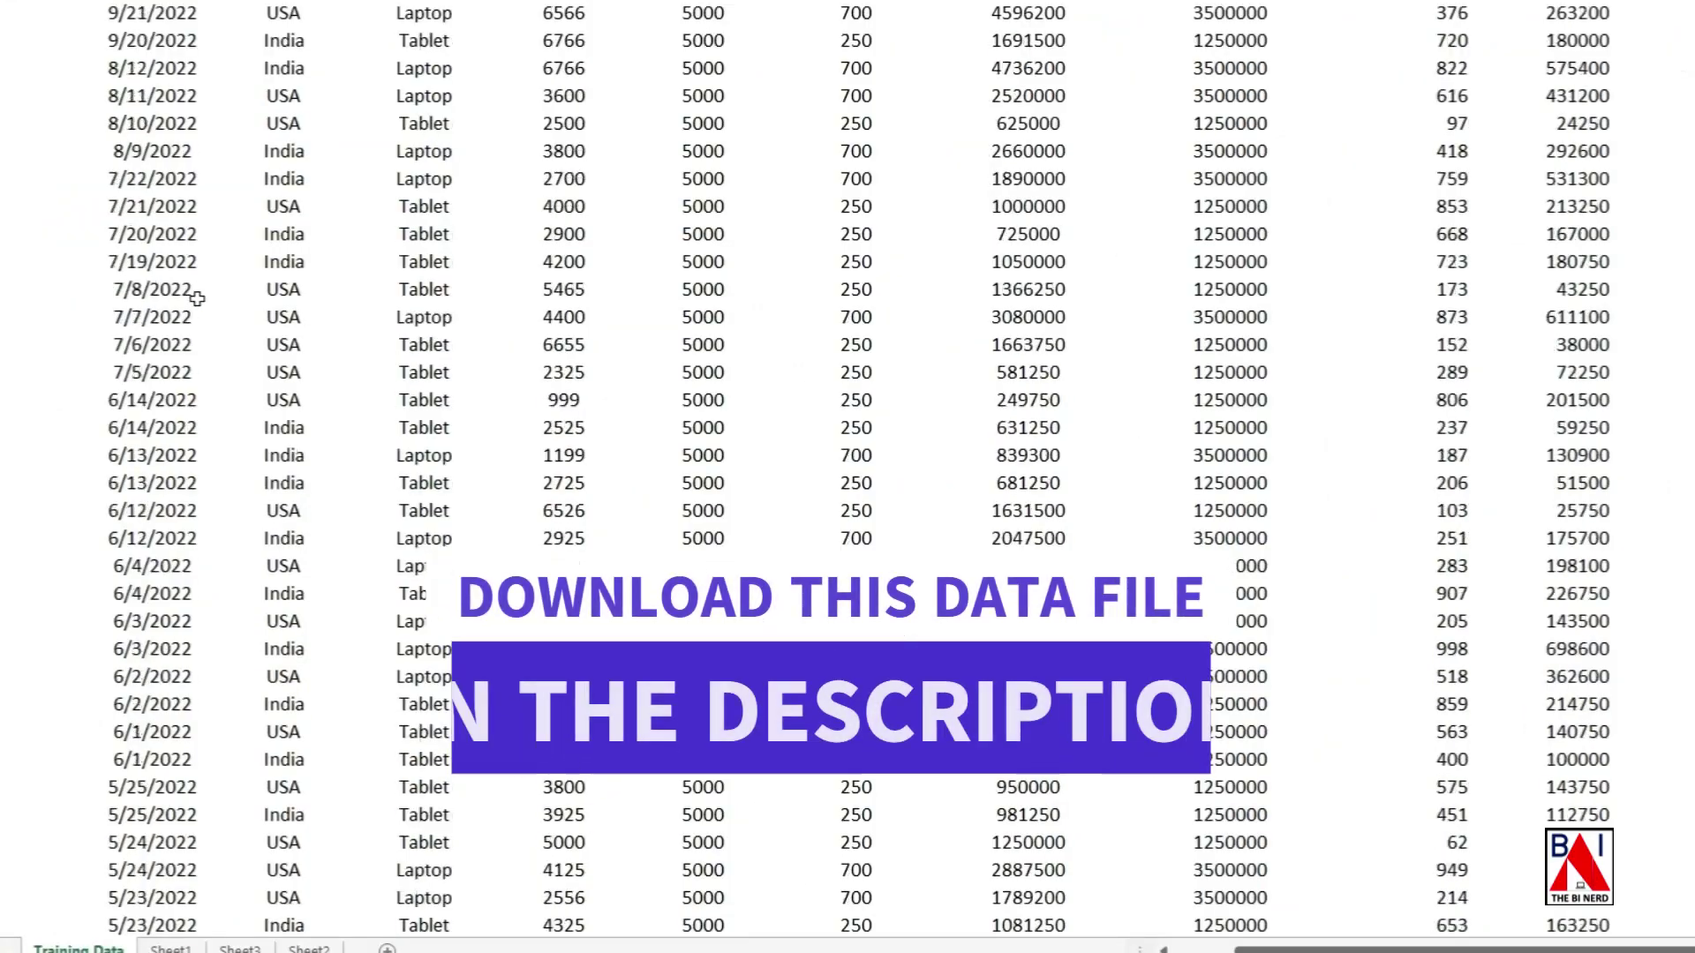
scroll(231, 478, up, 6)
scroll(230, 477, up, 3)
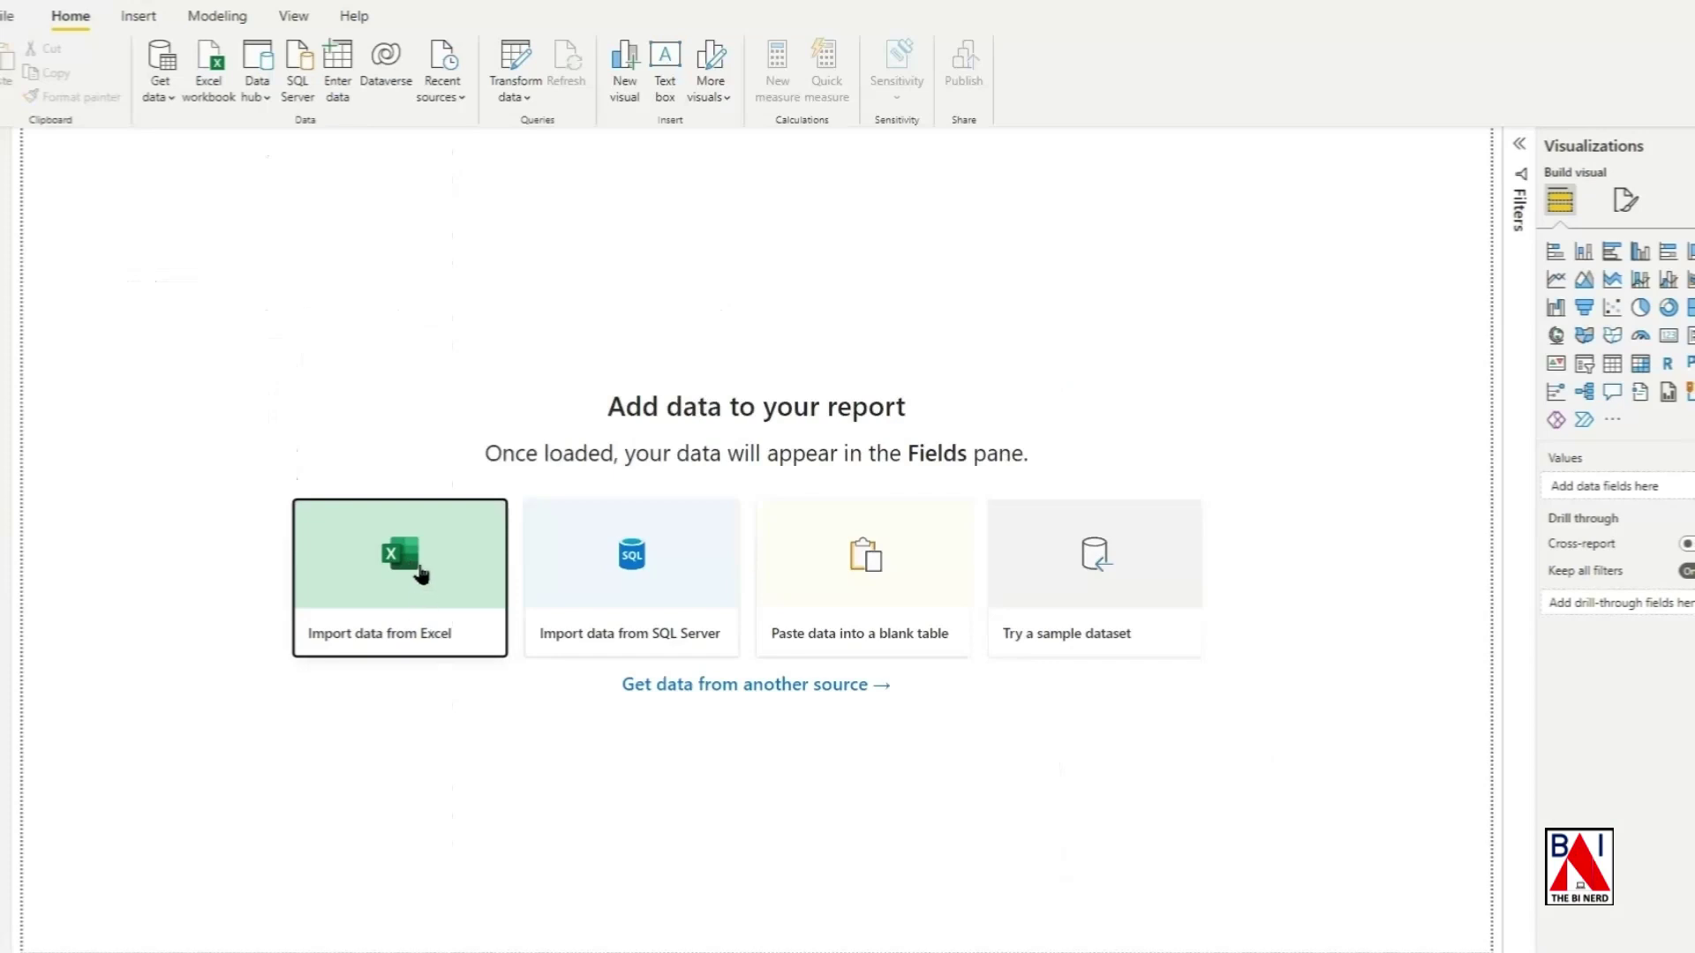
Step: Import the Training Data sheet from the Training Data PBI Excel workbook into the report and close the load summary
click(420, 575)
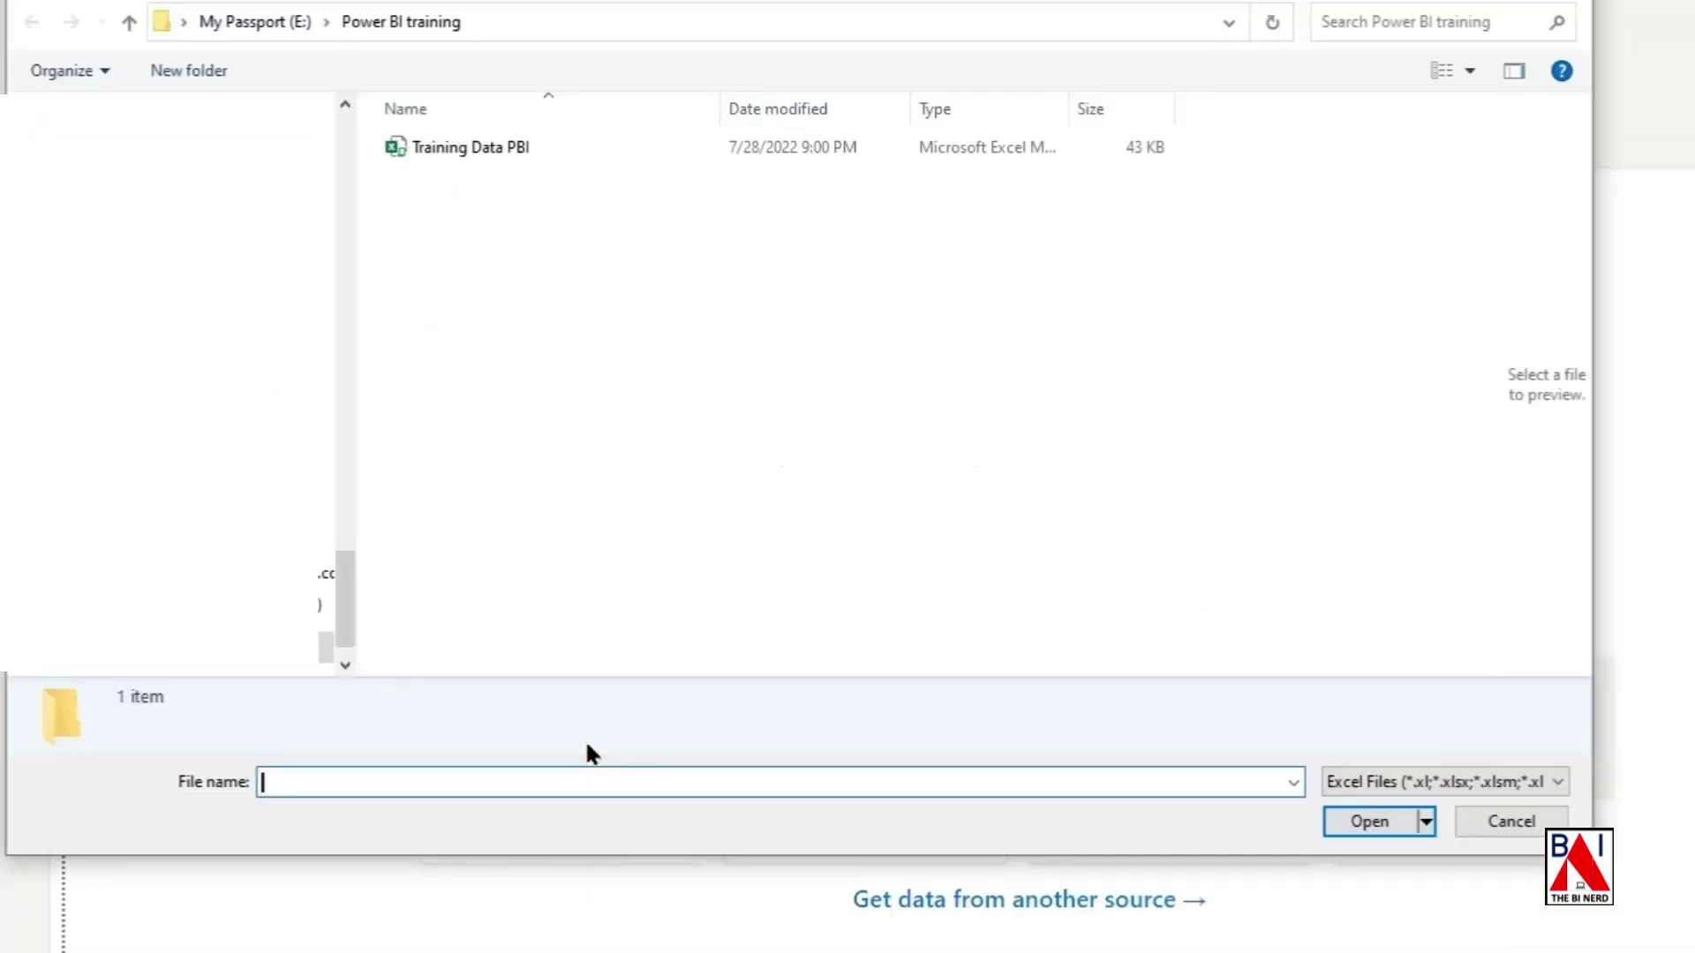
click(471, 144)
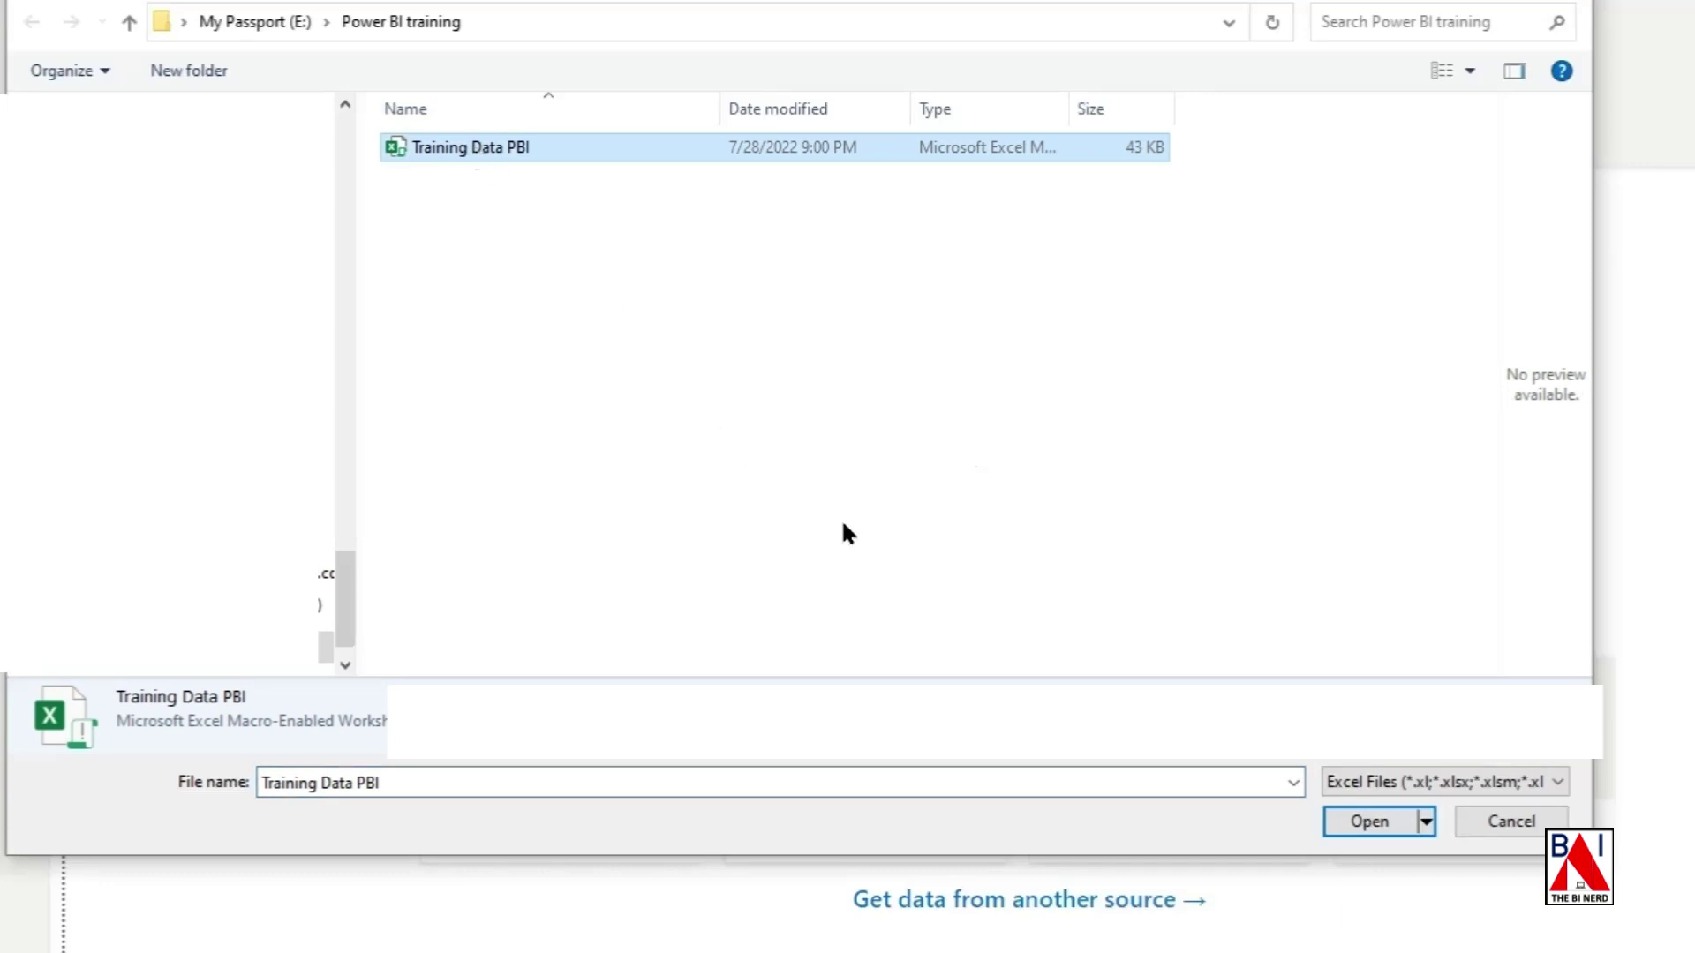
click(1337, 819)
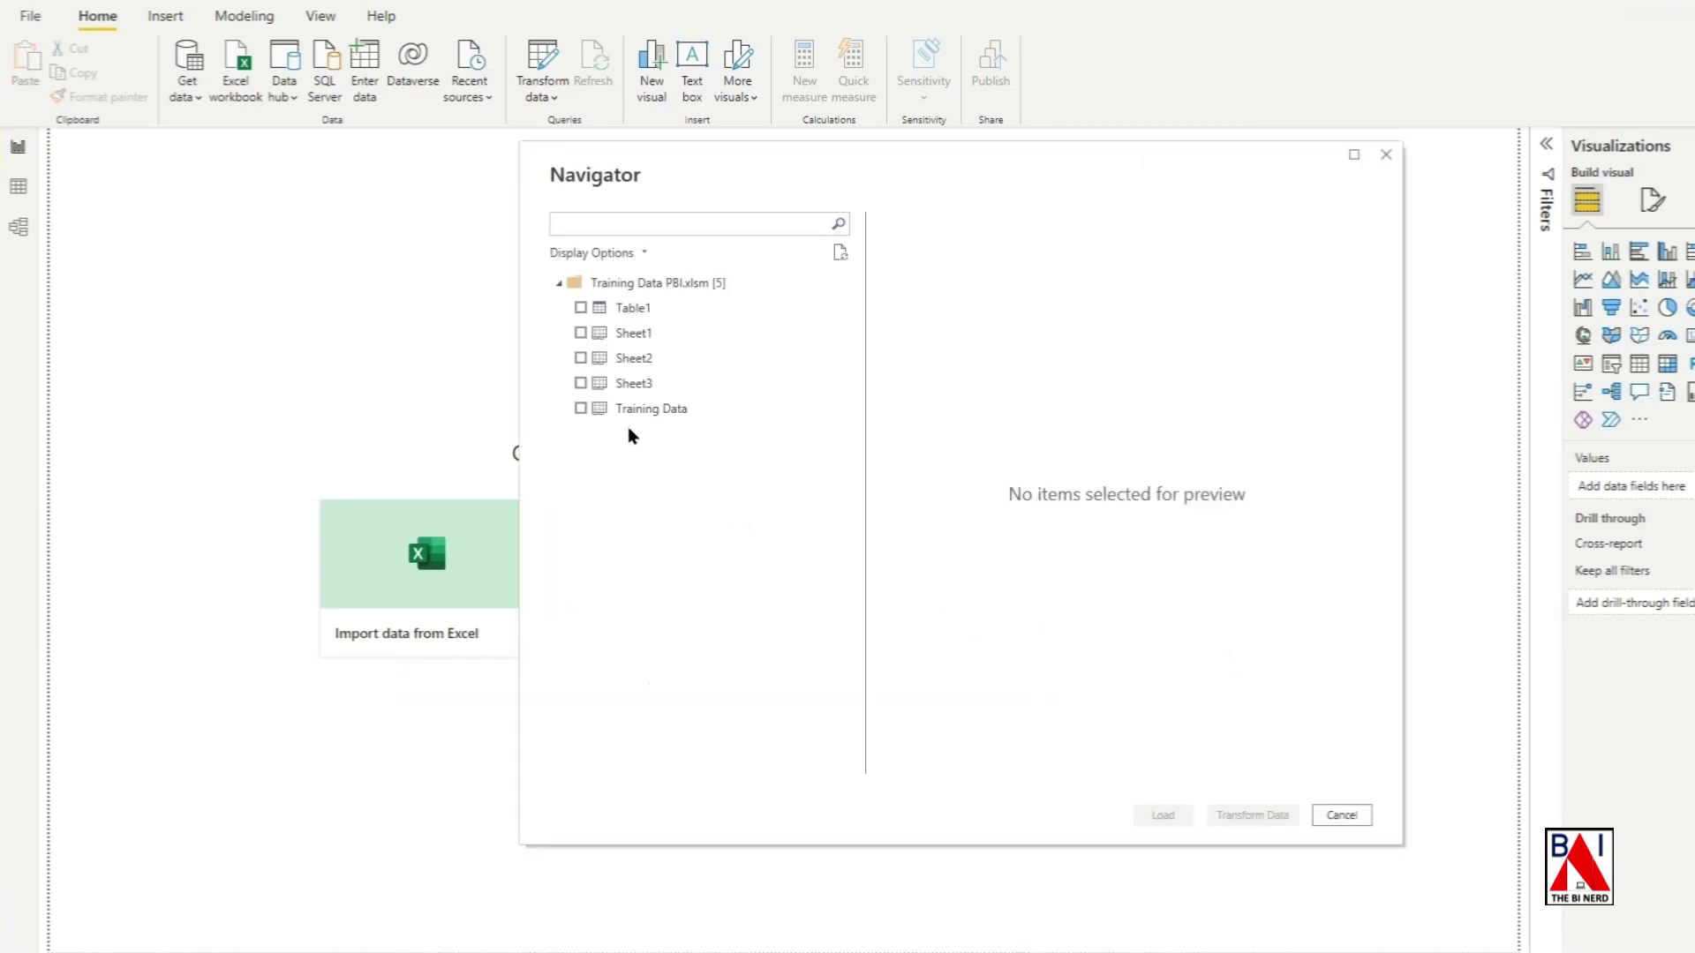
click(580, 408)
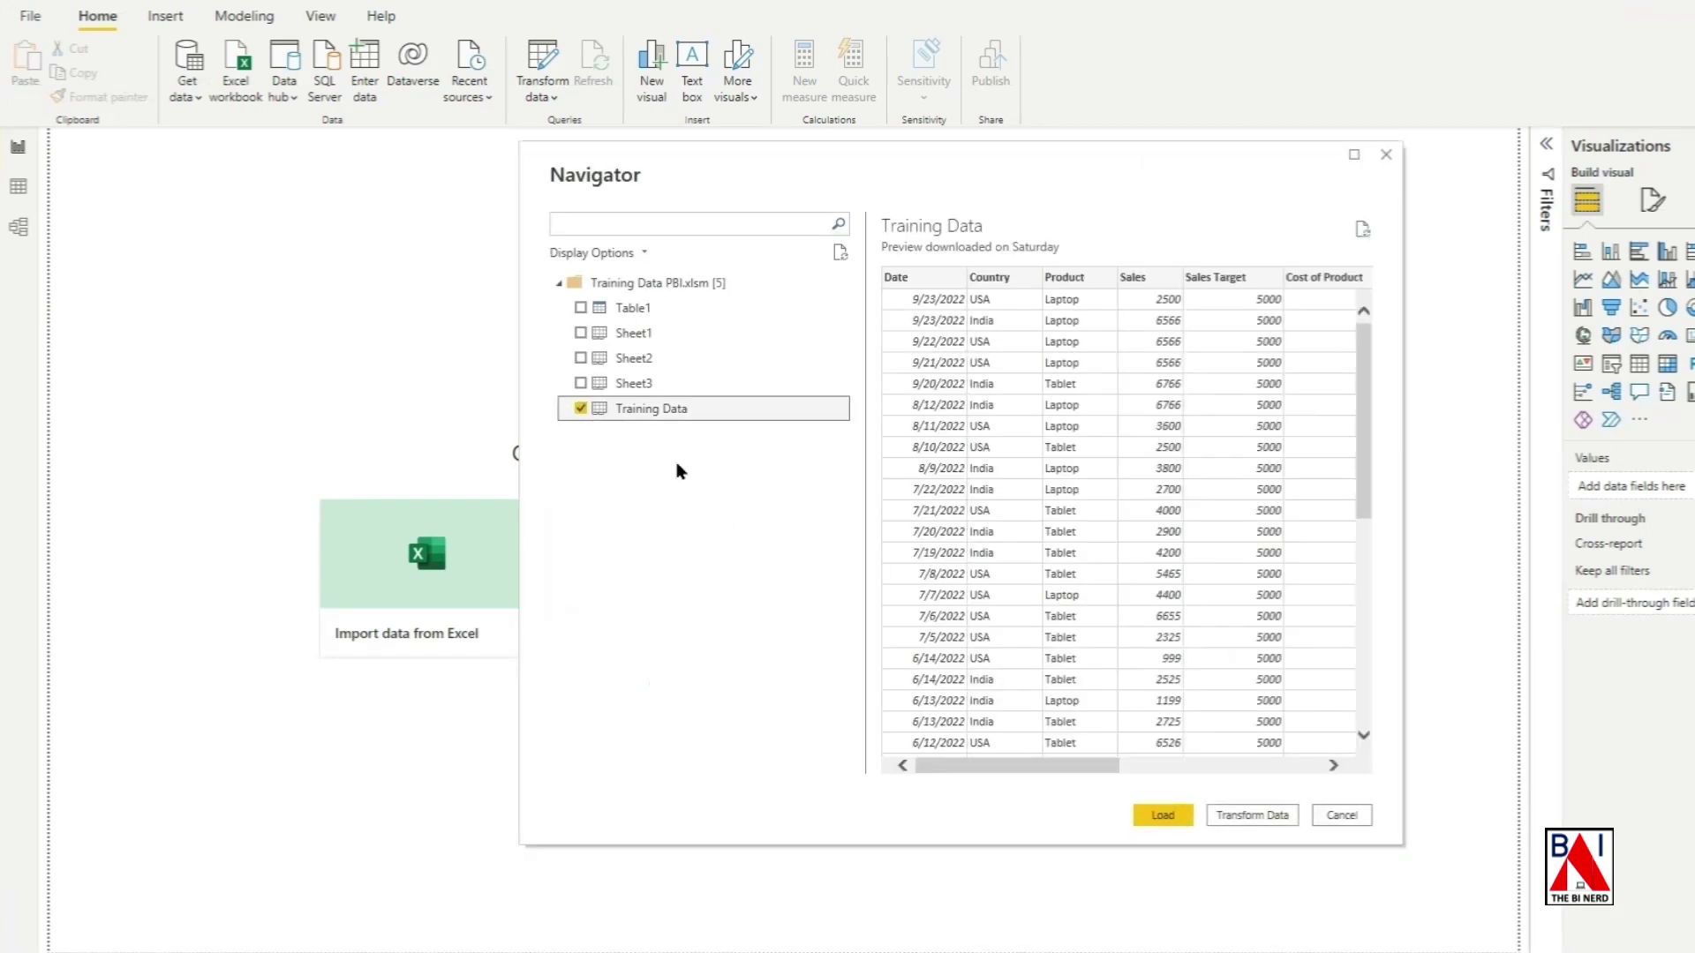
mouse_move(960, 763)
mouse_down()
mouse_move(1191, 764)
mouse_move(927, 766)
mouse_up()
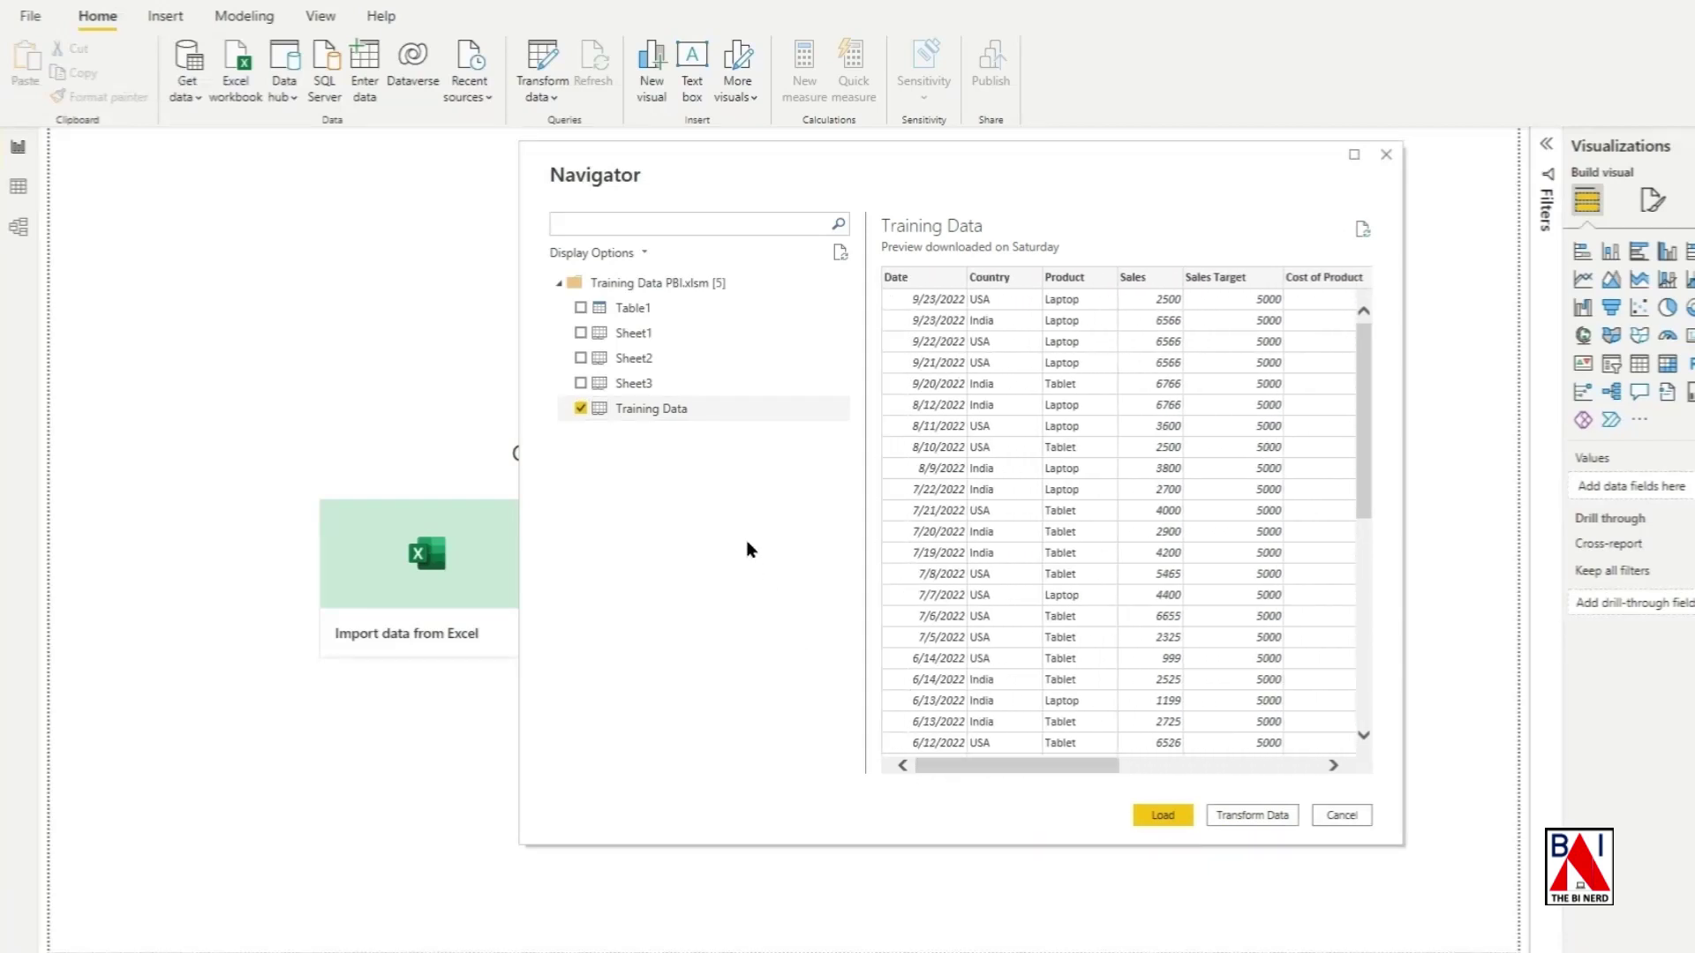
click(1159, 822)
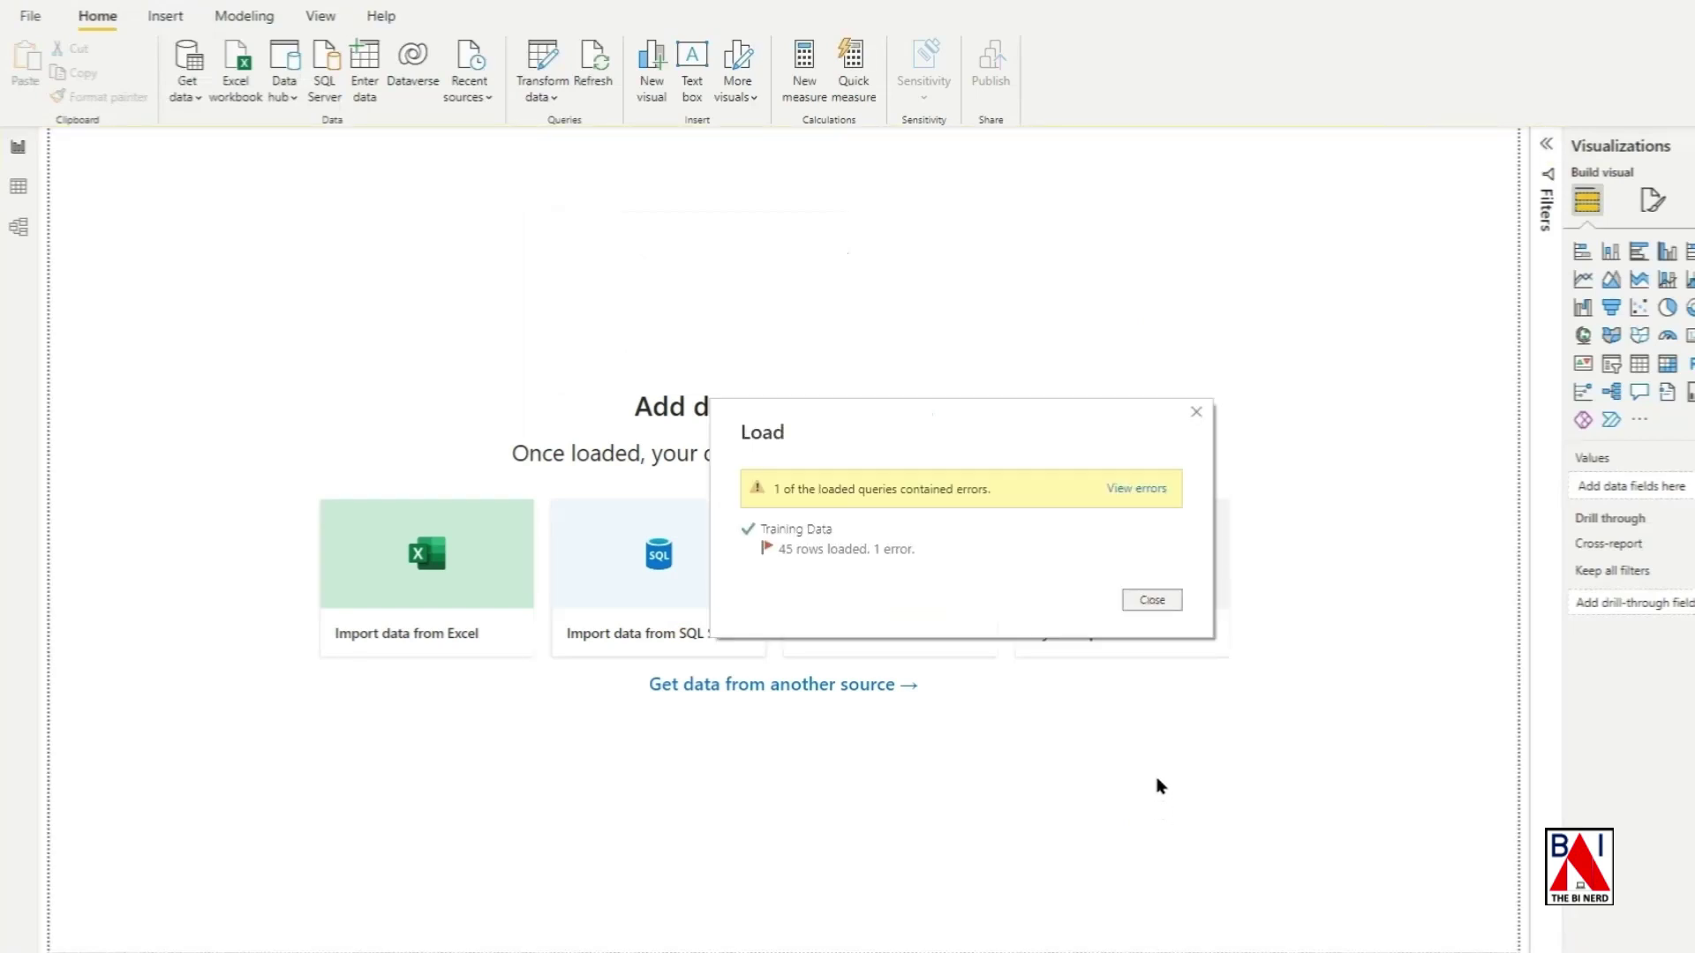
click(1152, 602)
click(1385, 185)
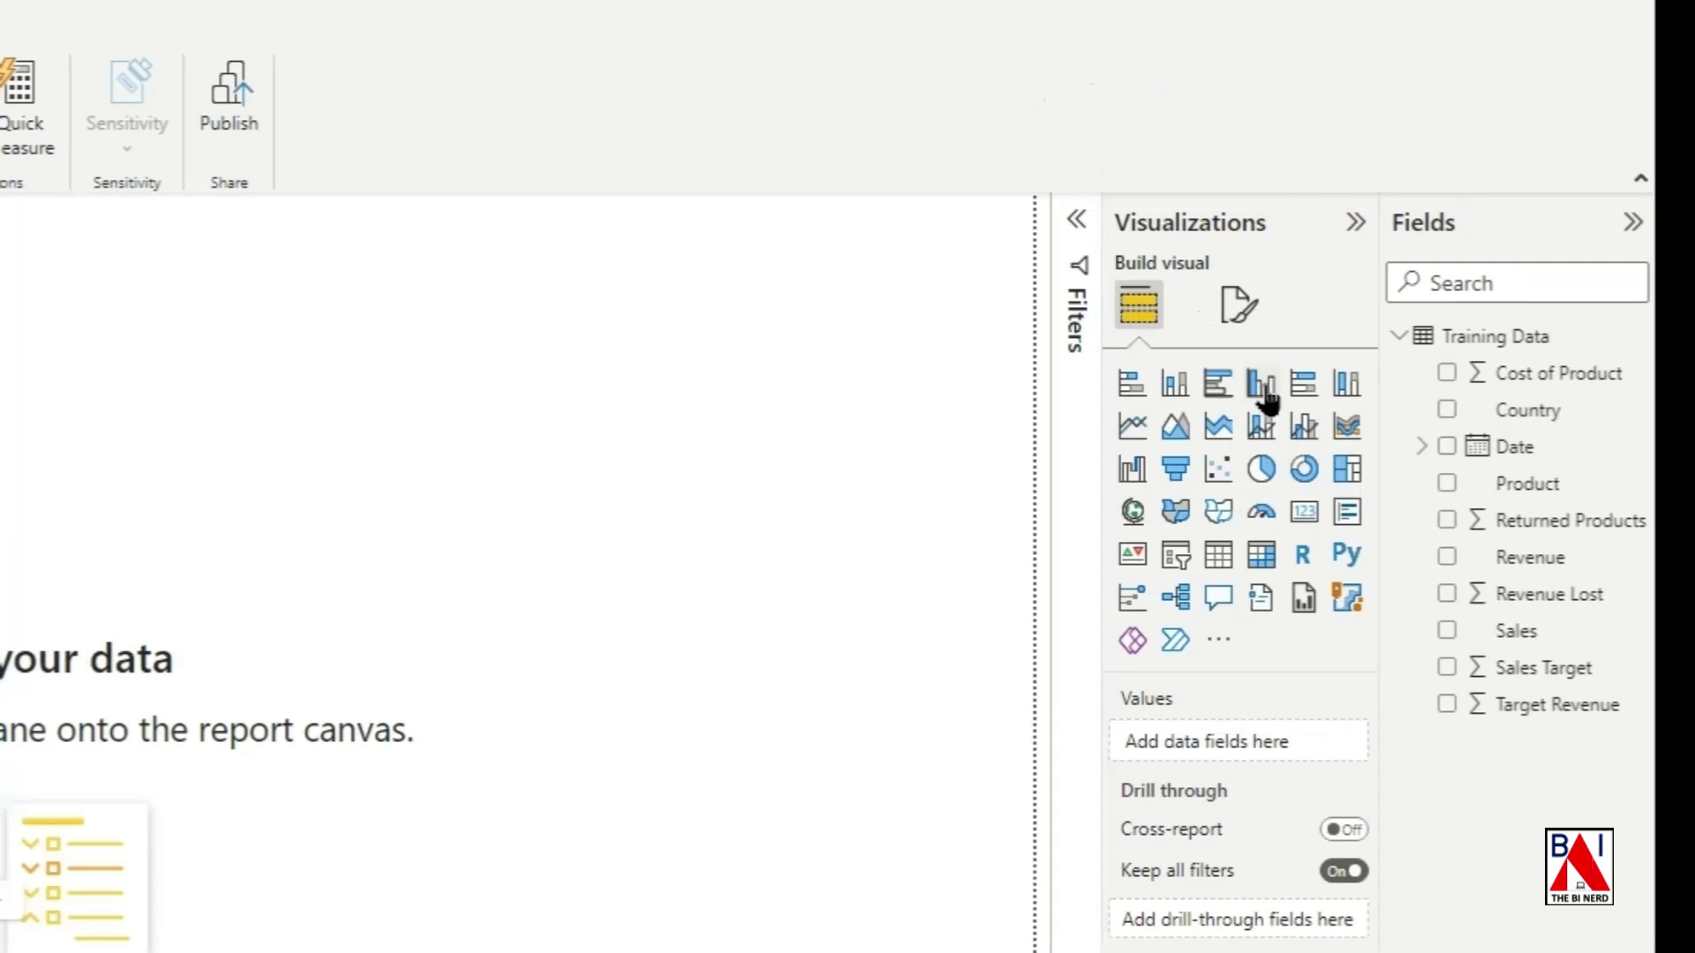
Step: Add a clustered column chart at the canvas's right edge with Date on the X-axis and Revenue on the Y-axis
click(1263, 385)
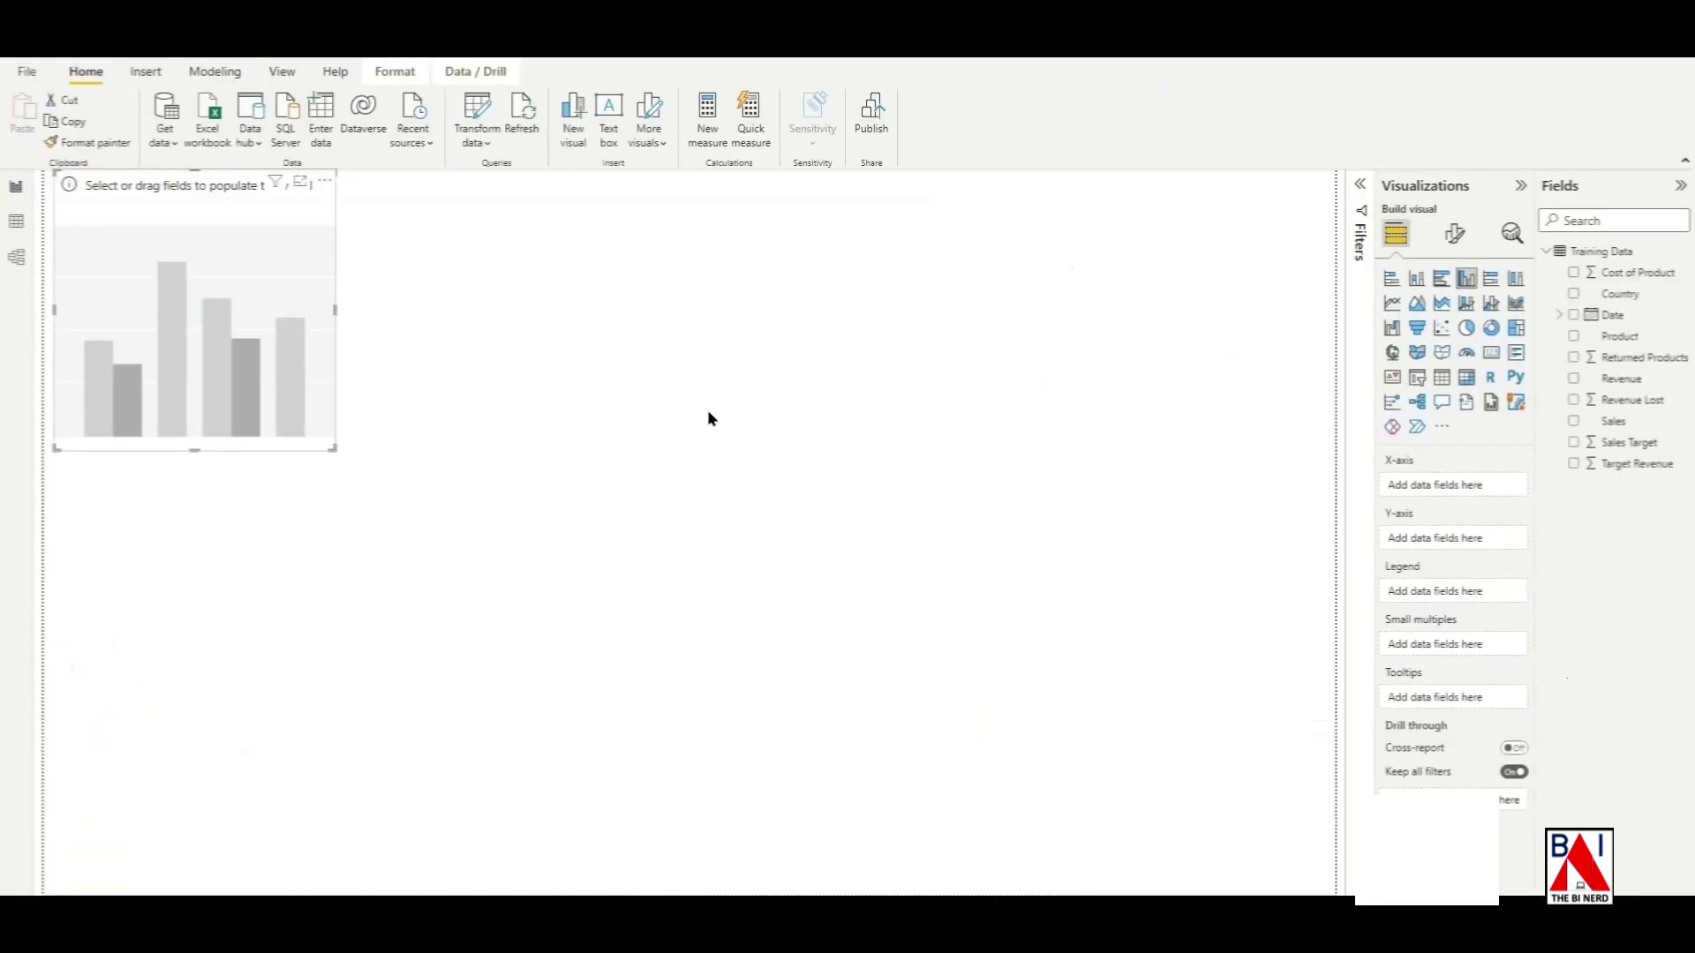
drag(240, 378, 1260, 483)
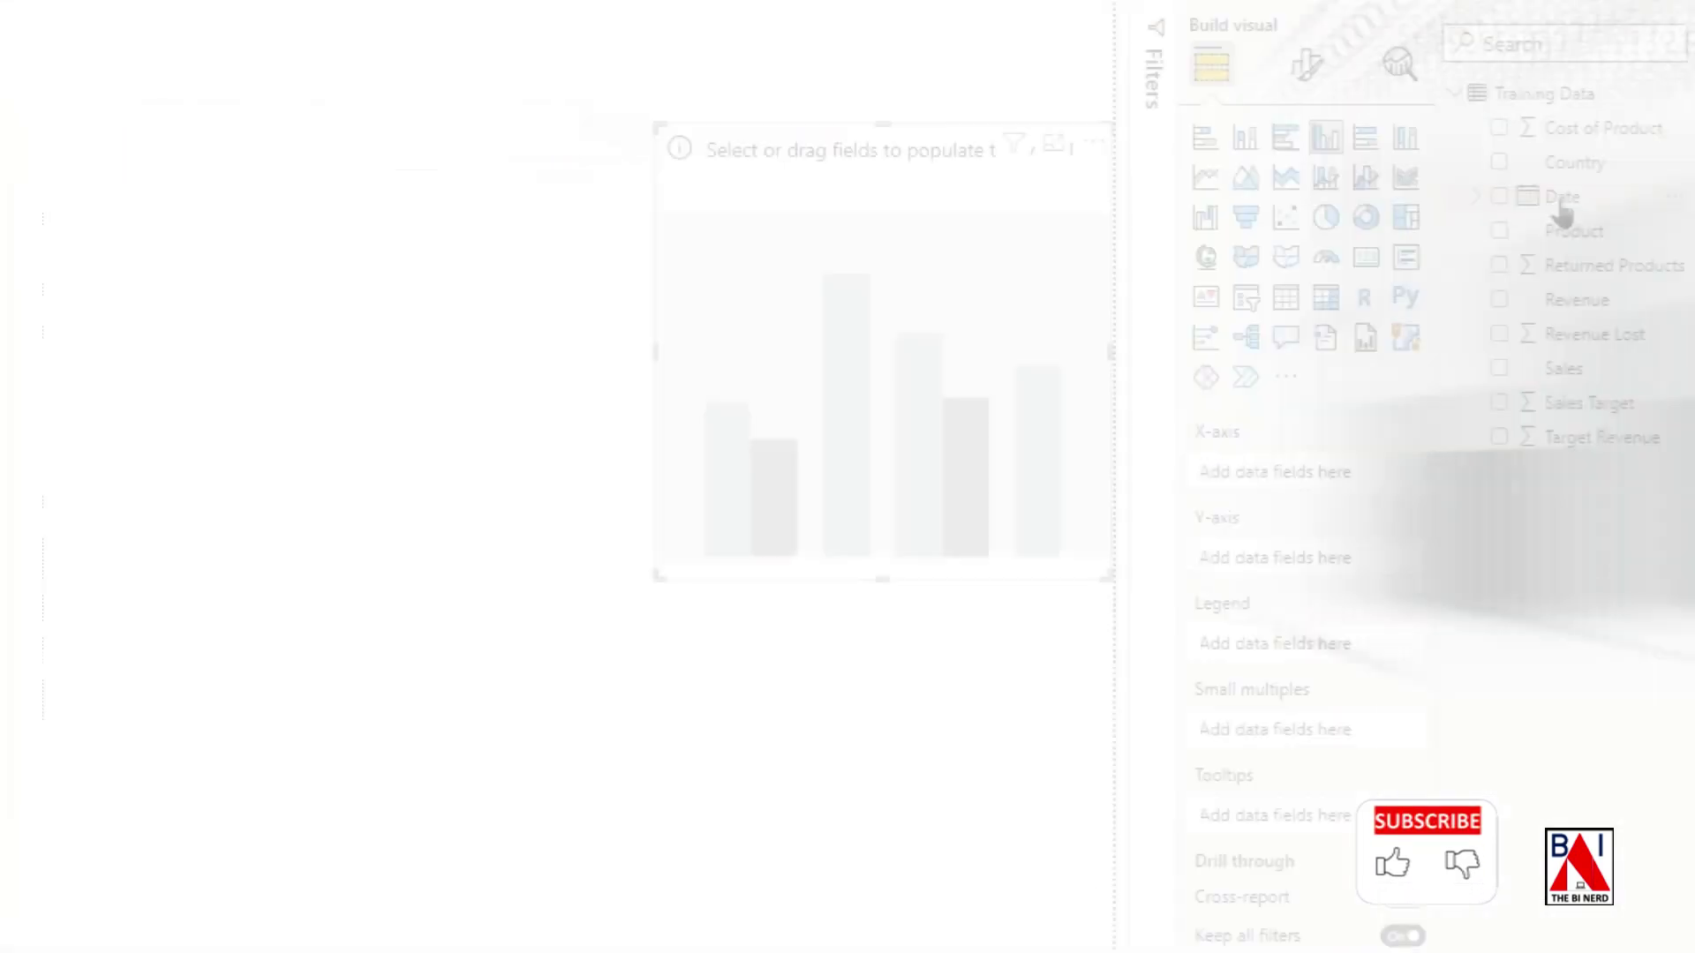
drag(1612, 316, 1423, 485)
drag(1255, 474, 1256, 485)
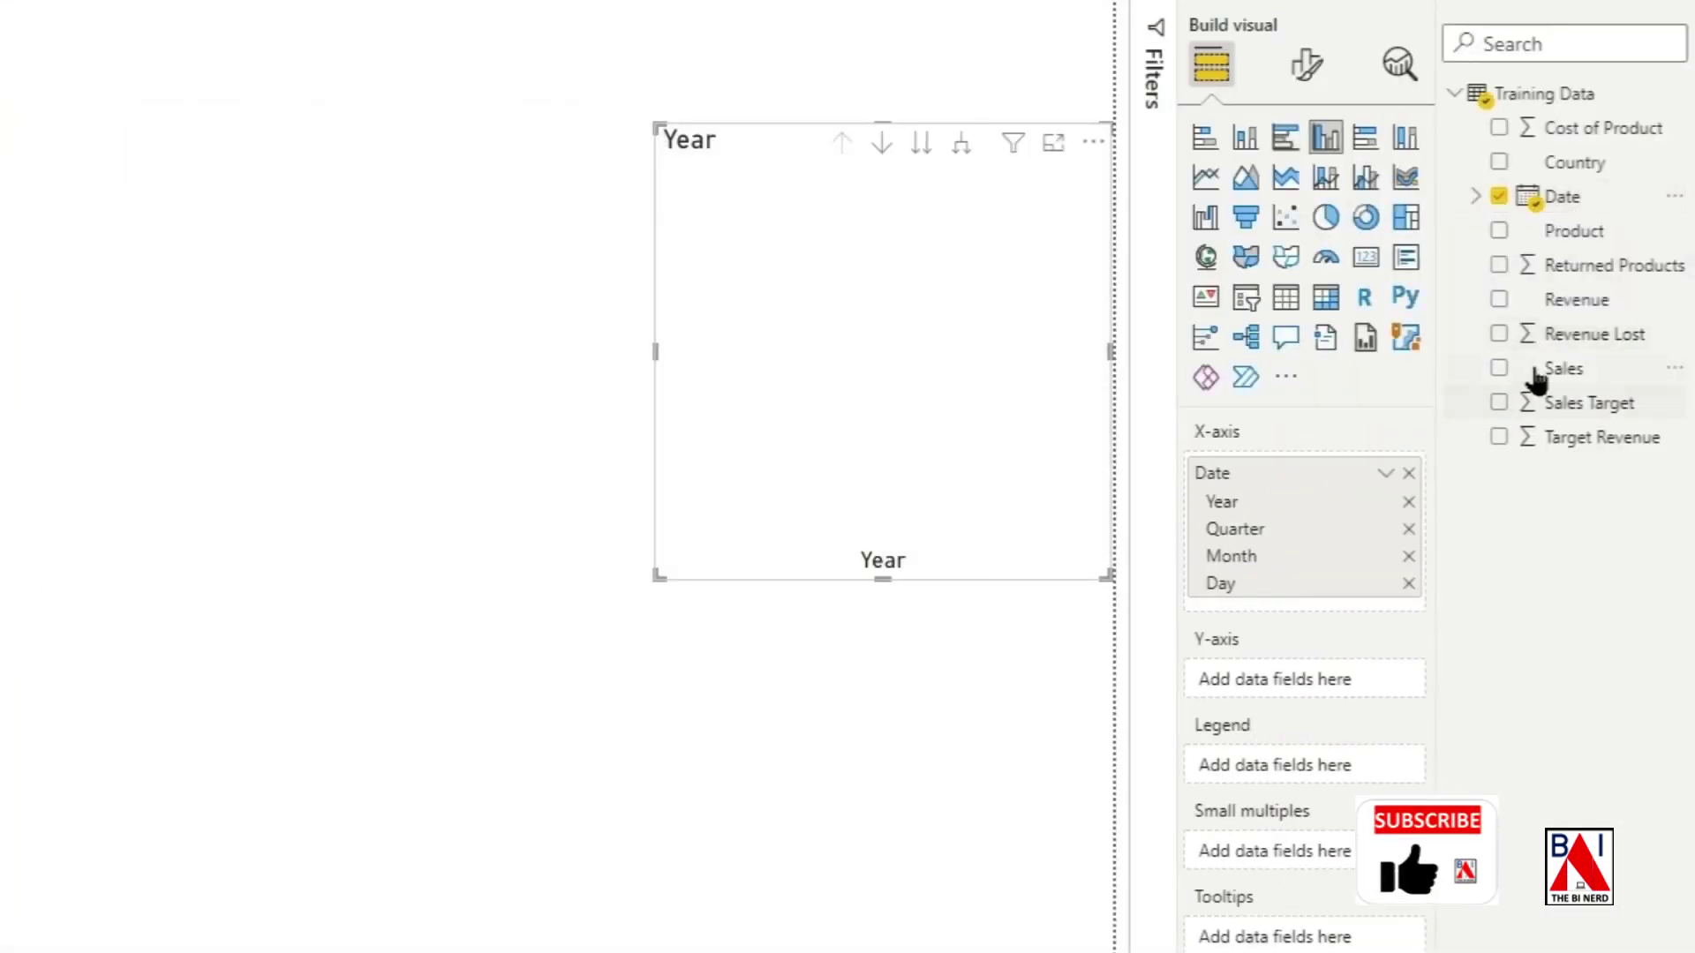
mouse_move(1592, 309)
mouse_down()
mouse_move(1551, 405)
mouse_move(1352, 674)
mouse_move(1309, 706)
mouse_up()
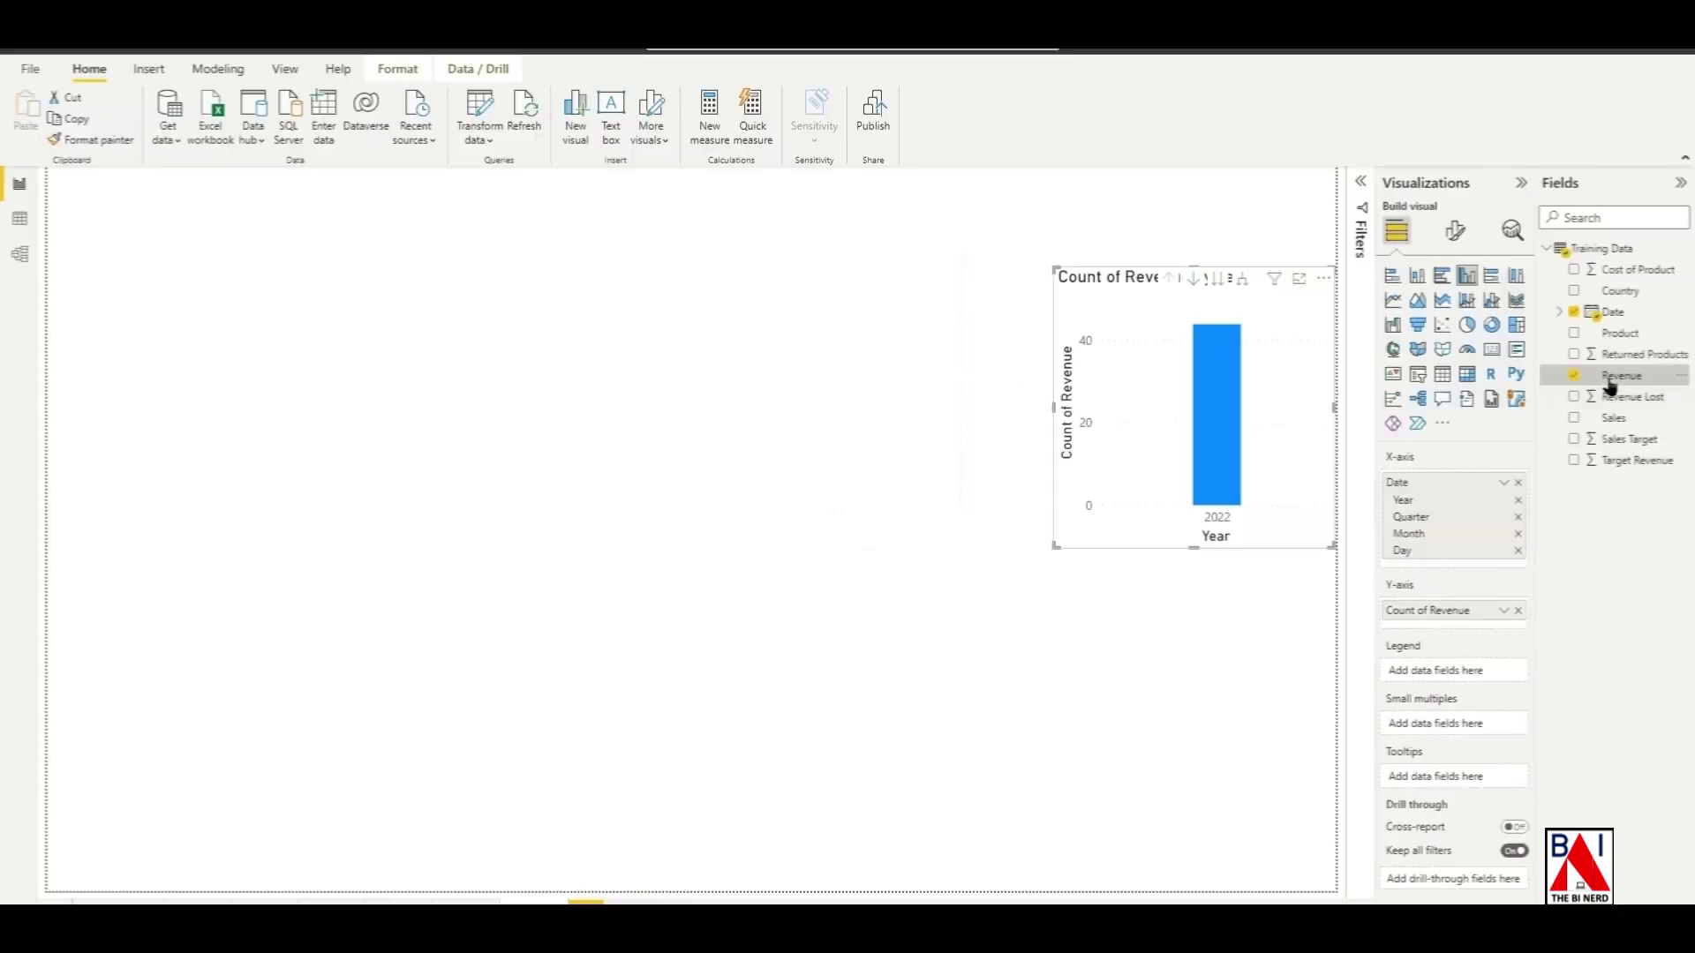
Step: Change the Revenue column's data type to Whole number and accept the data type change
click(1611, 386)
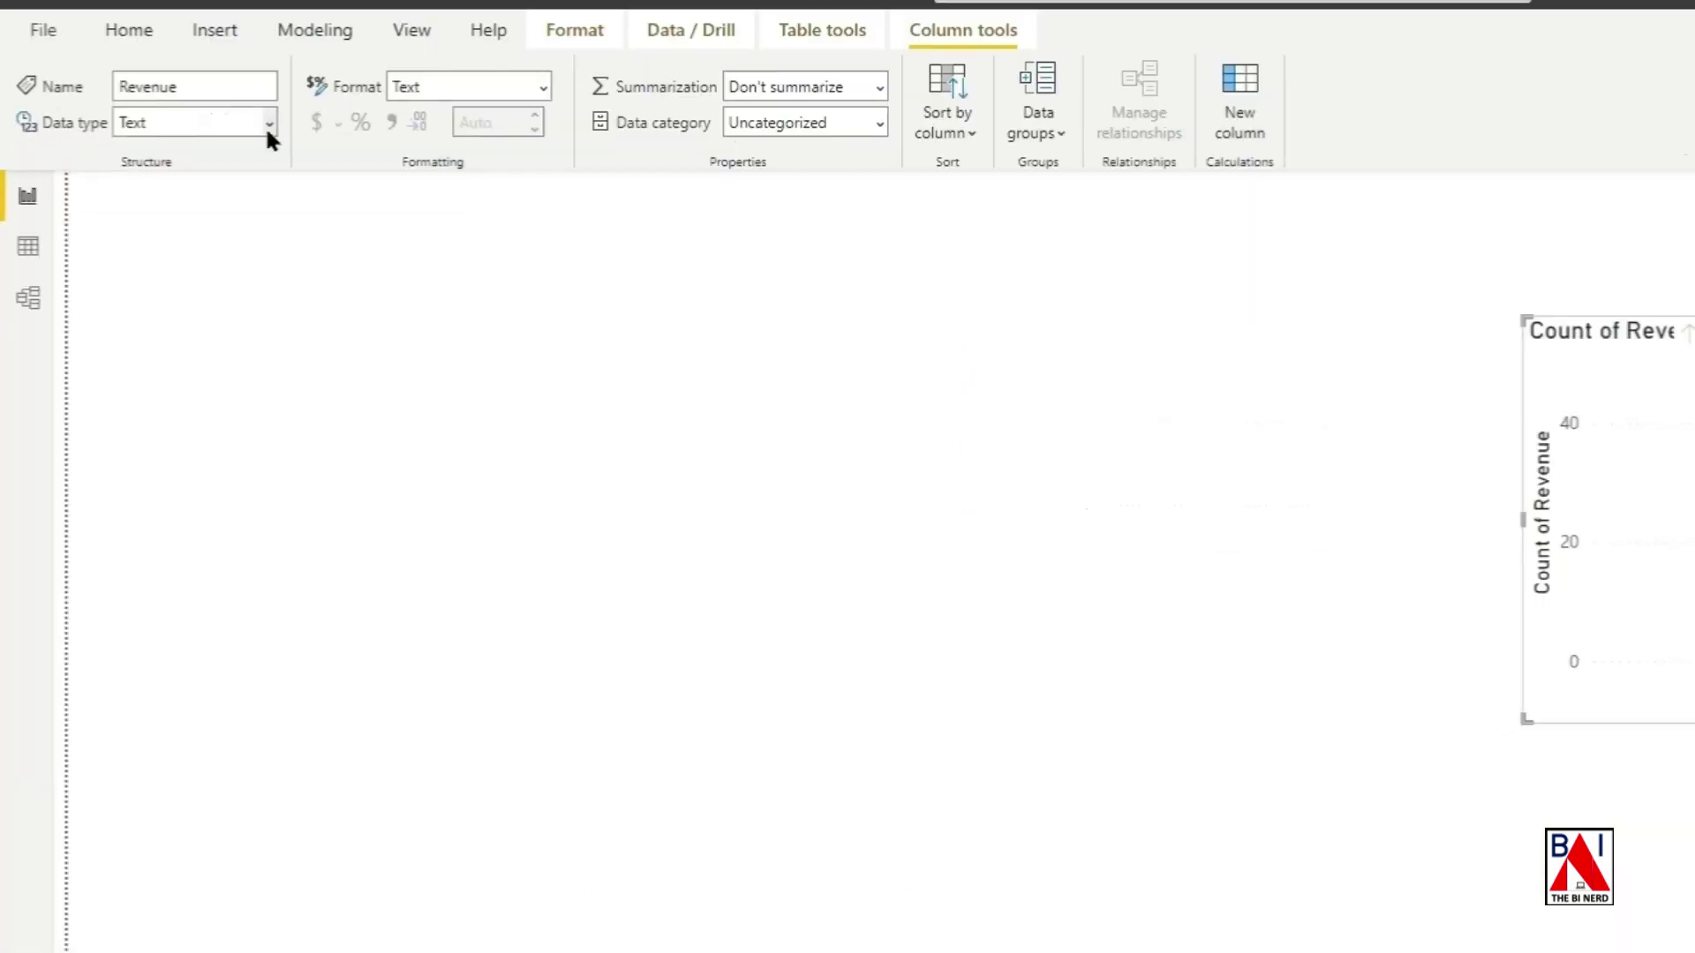
click(186, 133)
click(244, 155)
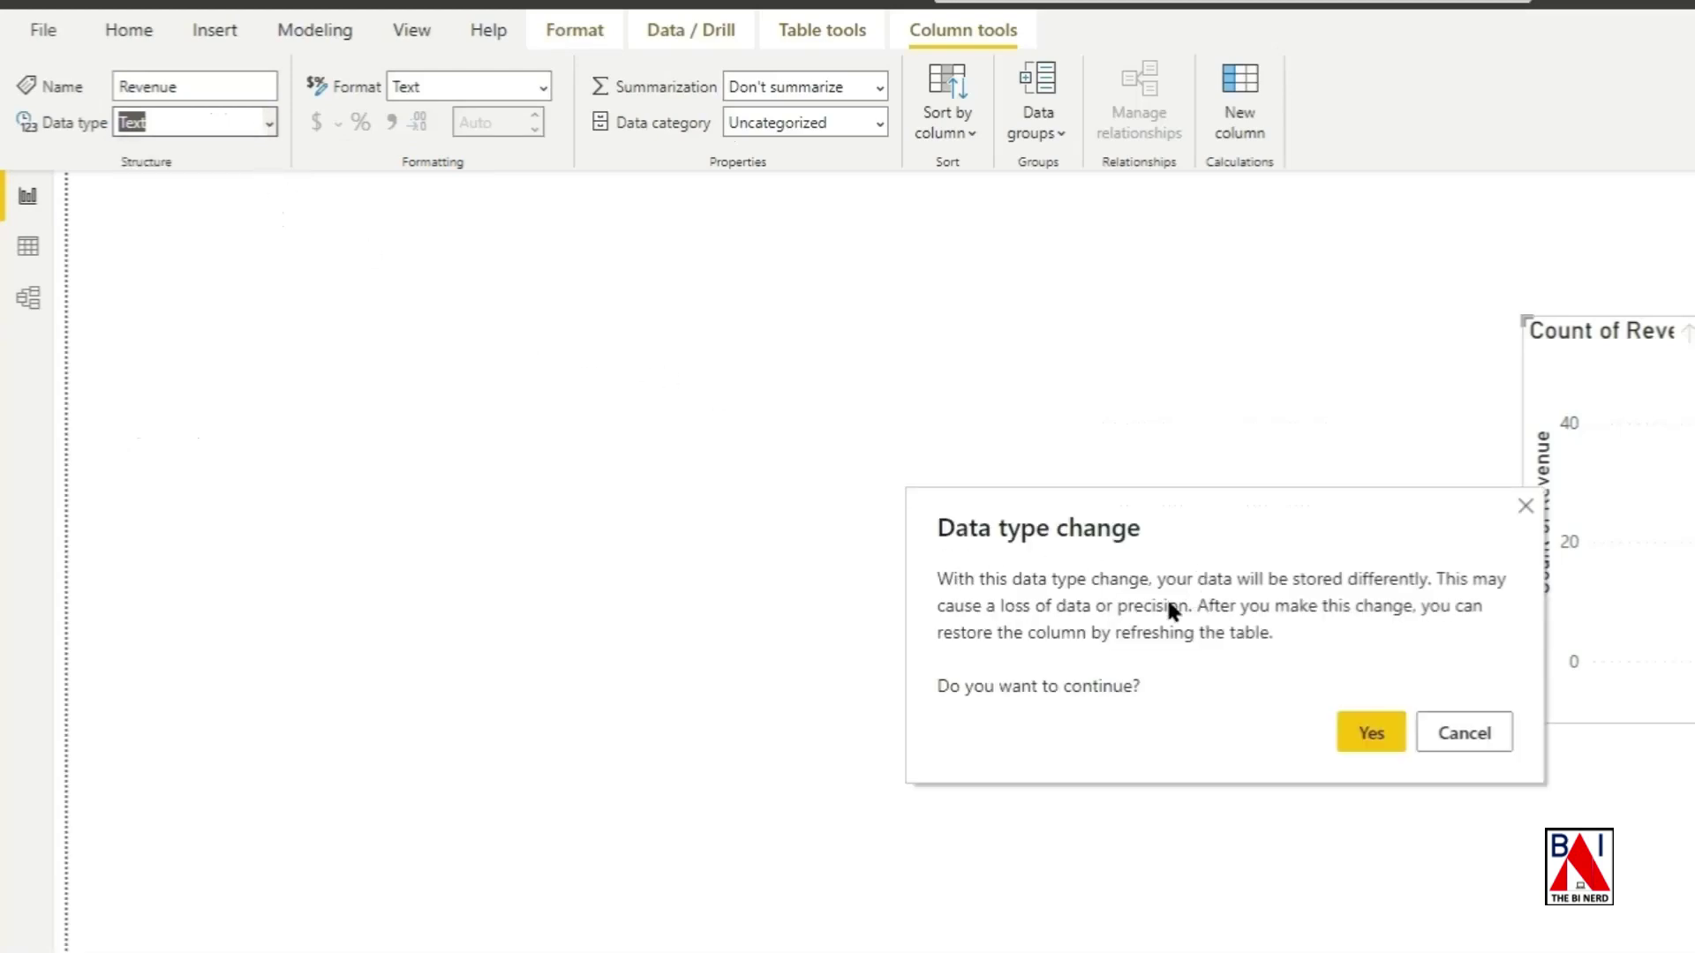
click(1367, 733)
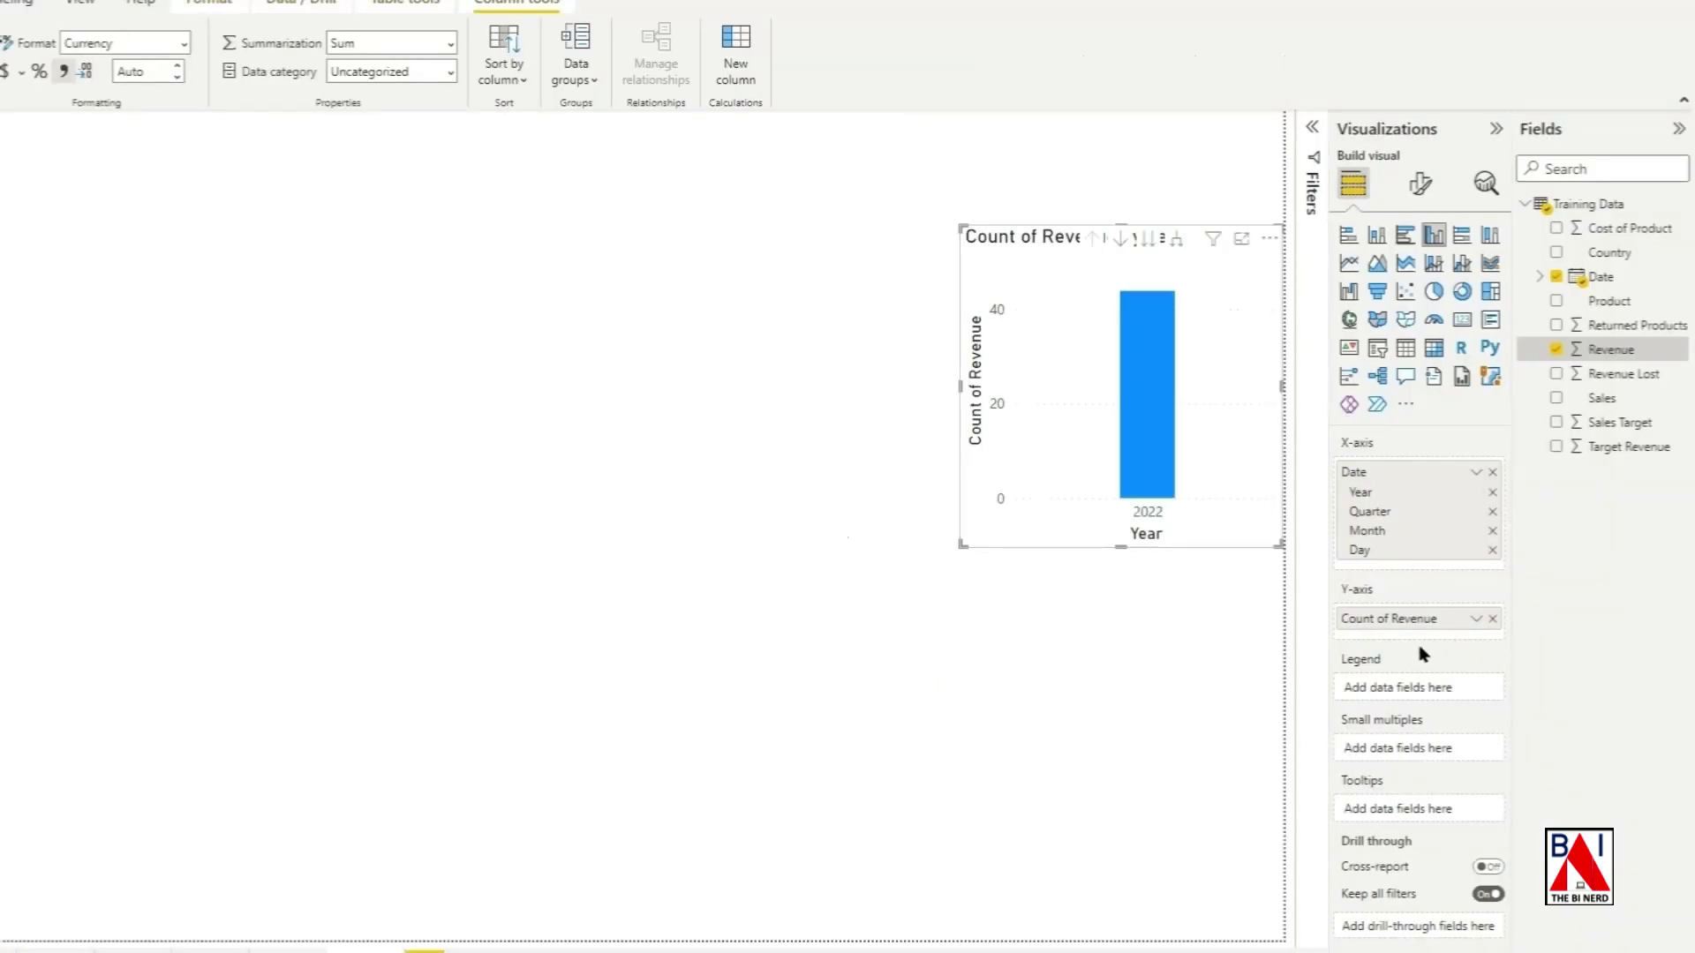
Step: Aggregate the chart's Revenue values as Sum and widen the chart towards the middle of the canvas
click(1476, 619)
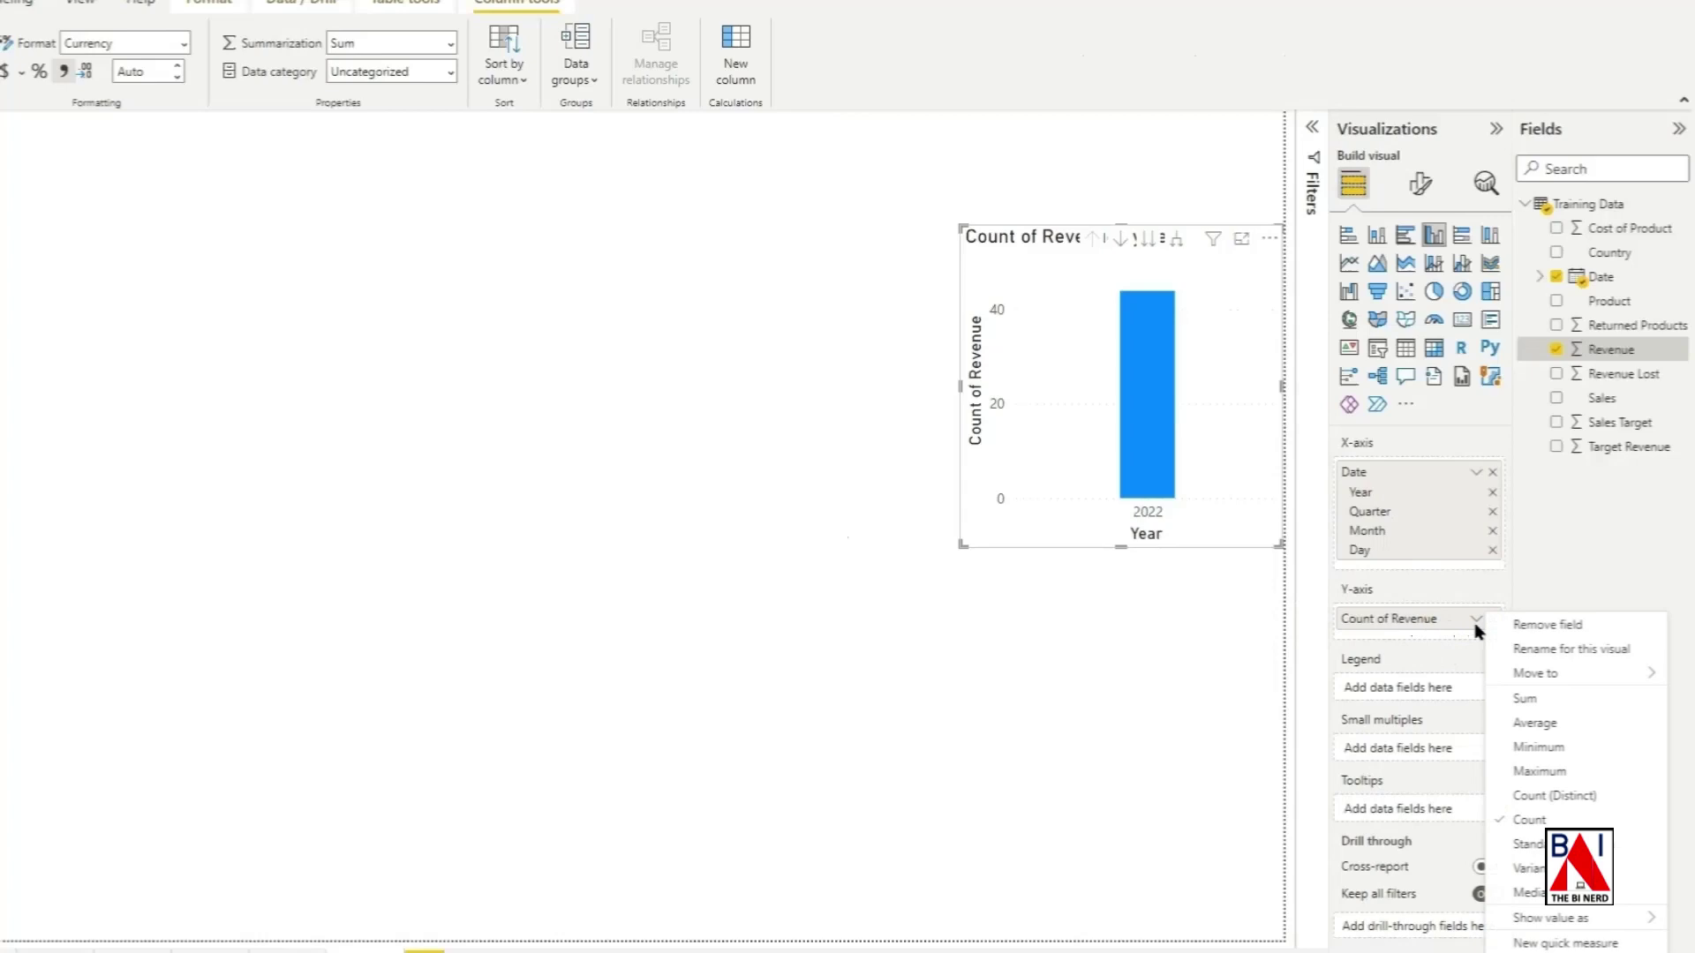
click(1521, 699)
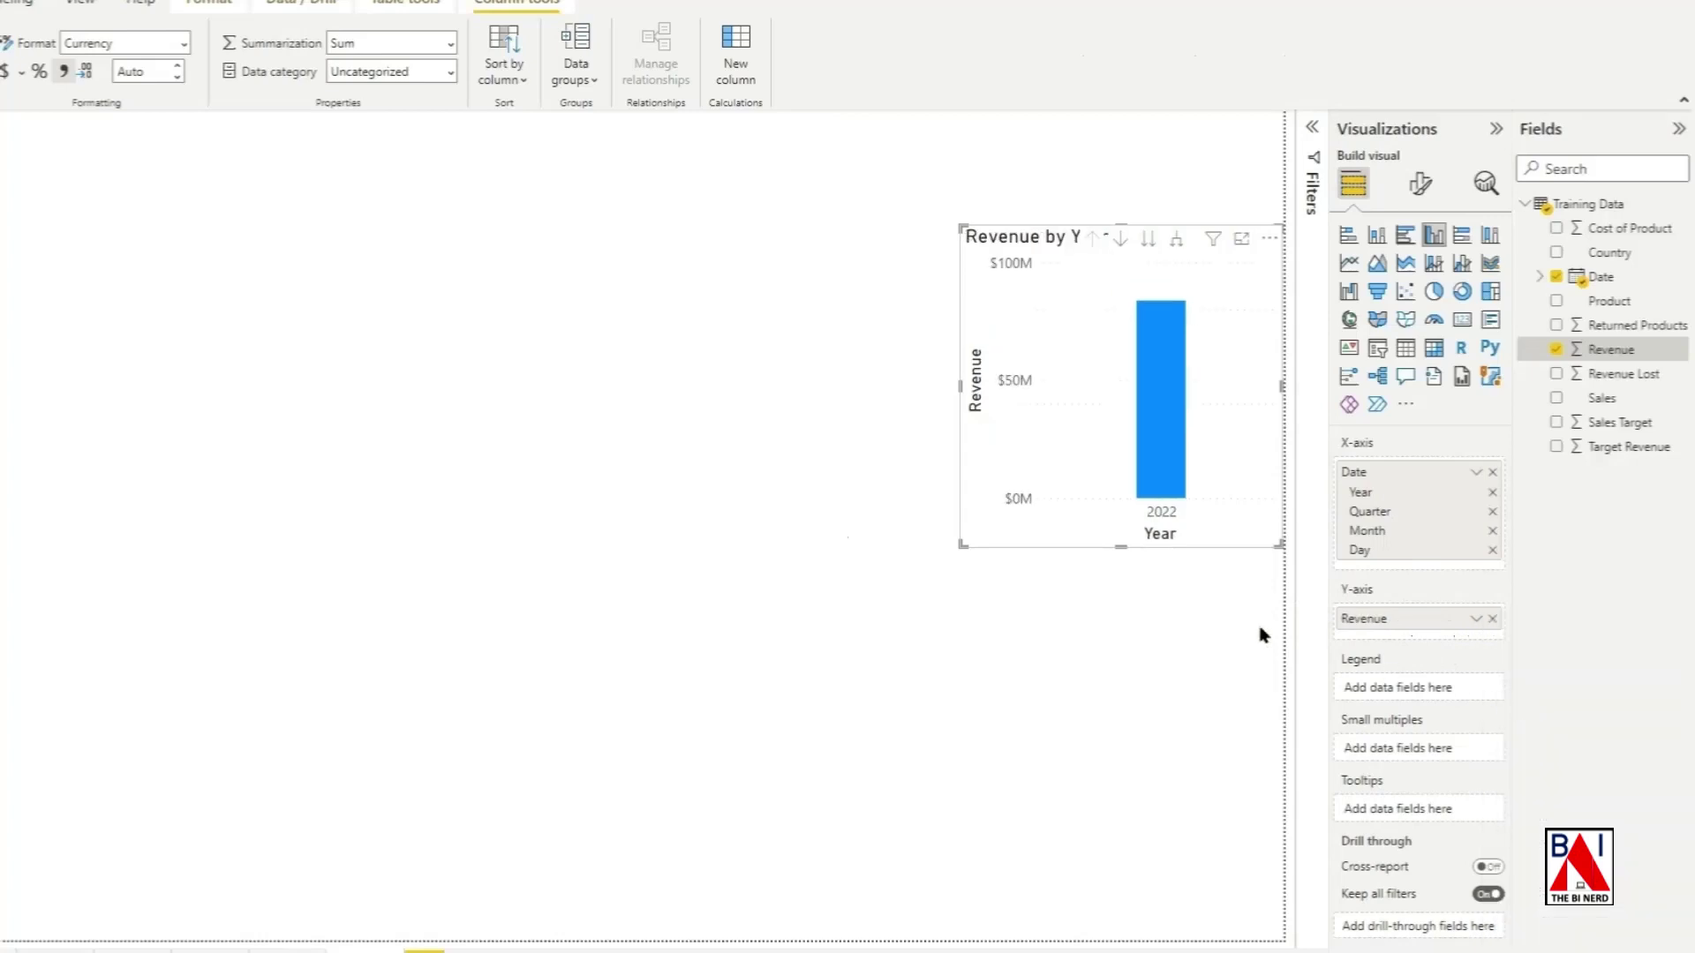
drag(961, 545, 698, 535)
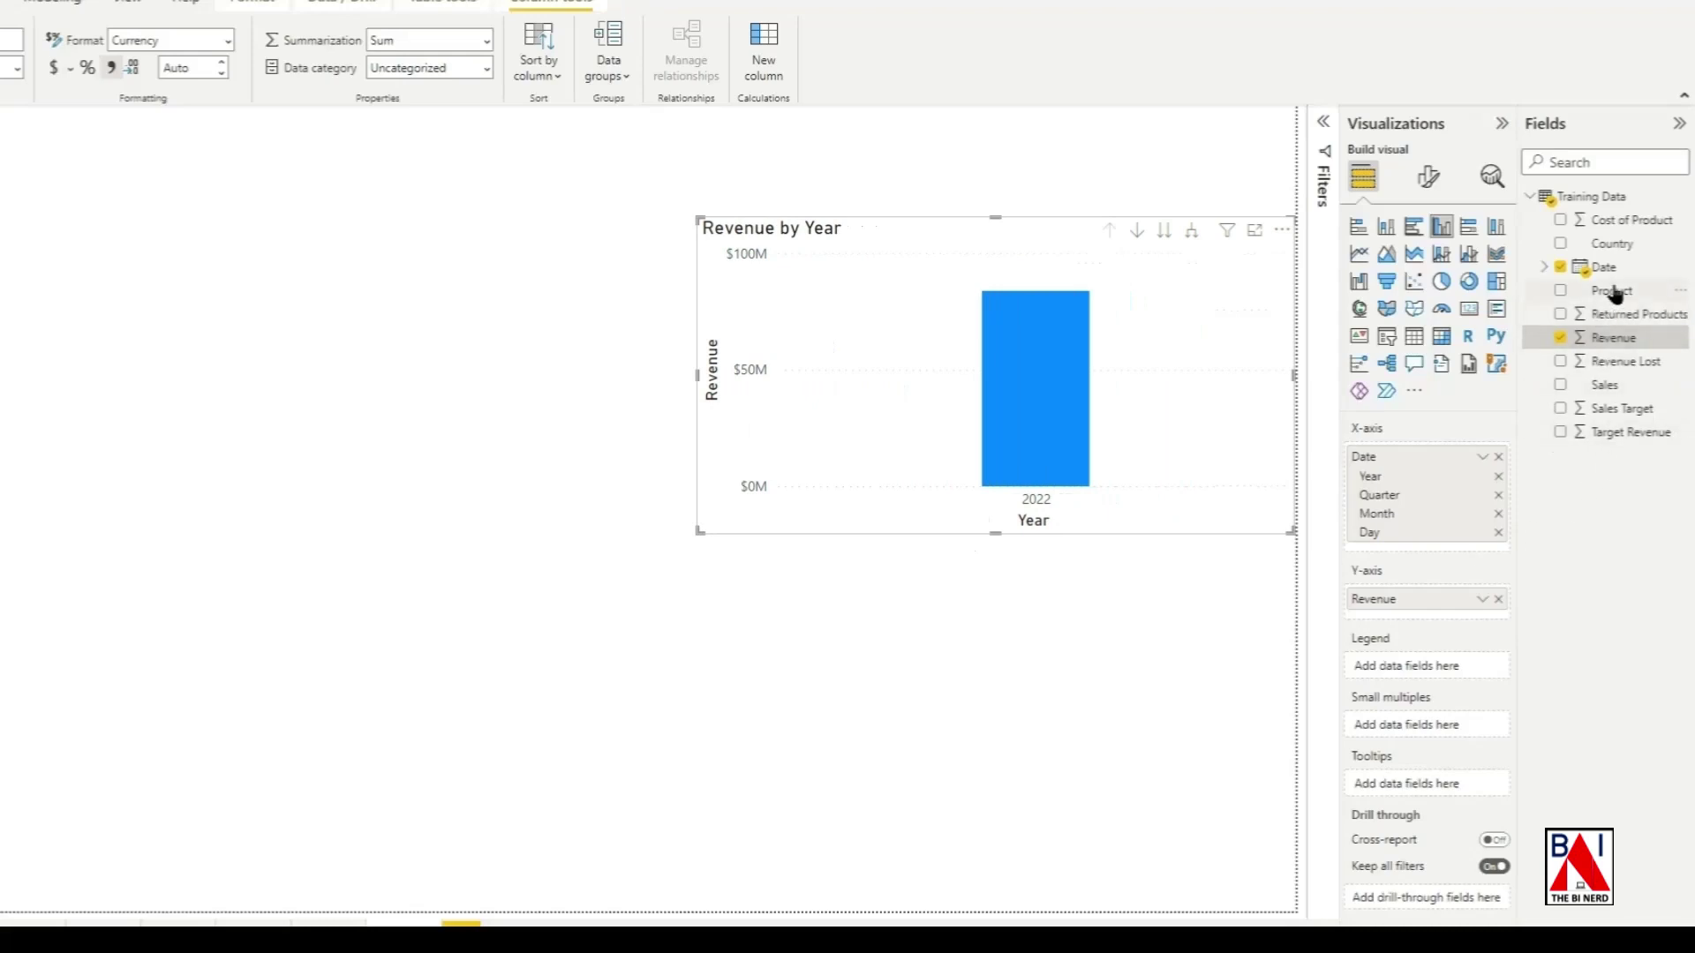
Step: Add Product as the chart's legend and take the date hierarchy down to the Month level
drag(1610, 292, 1430, 662)
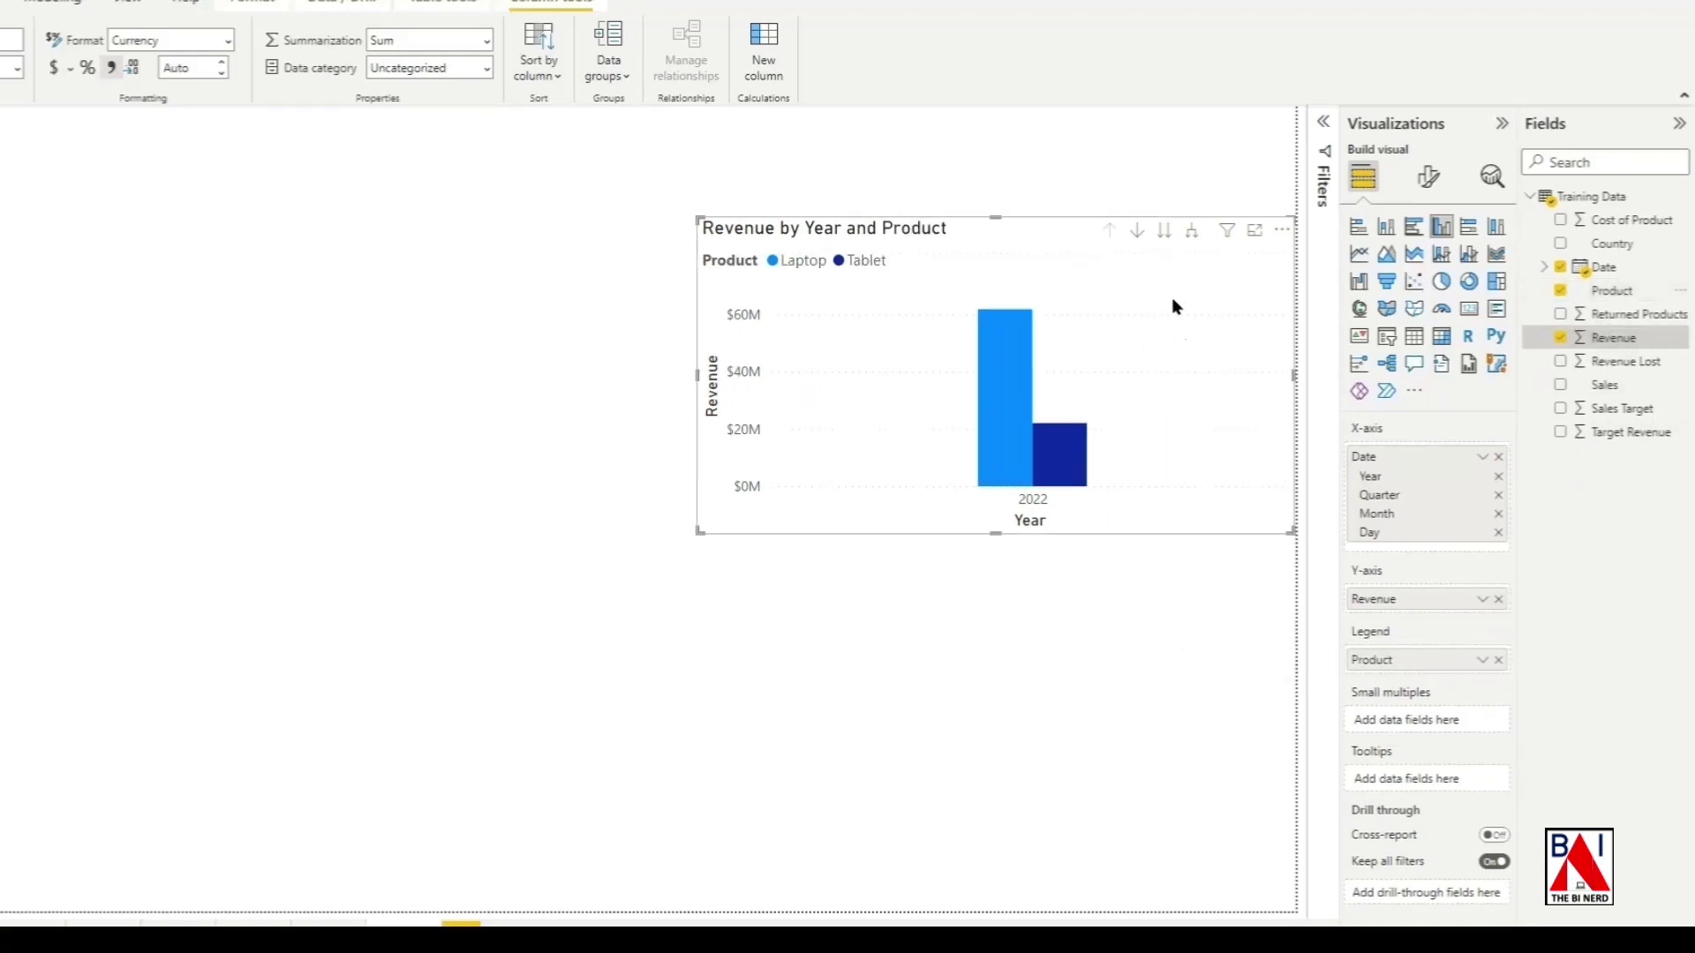
click(1162, 232)
click(1162, 231)
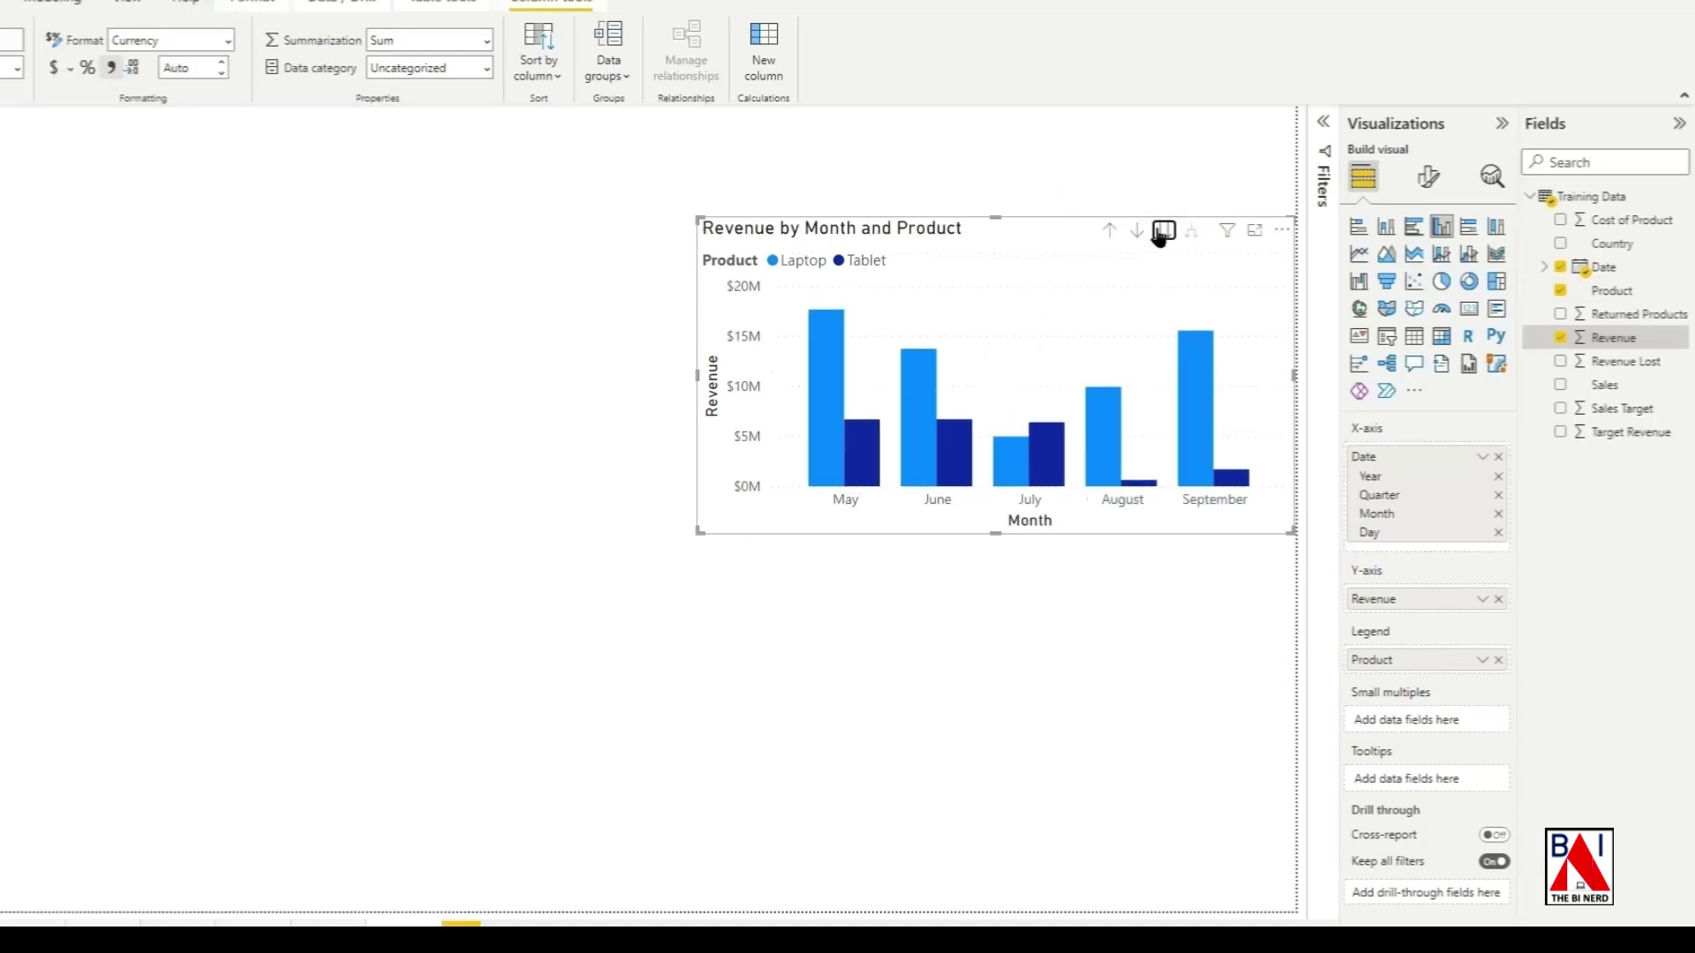
scroll(1079, 526, up, 3)
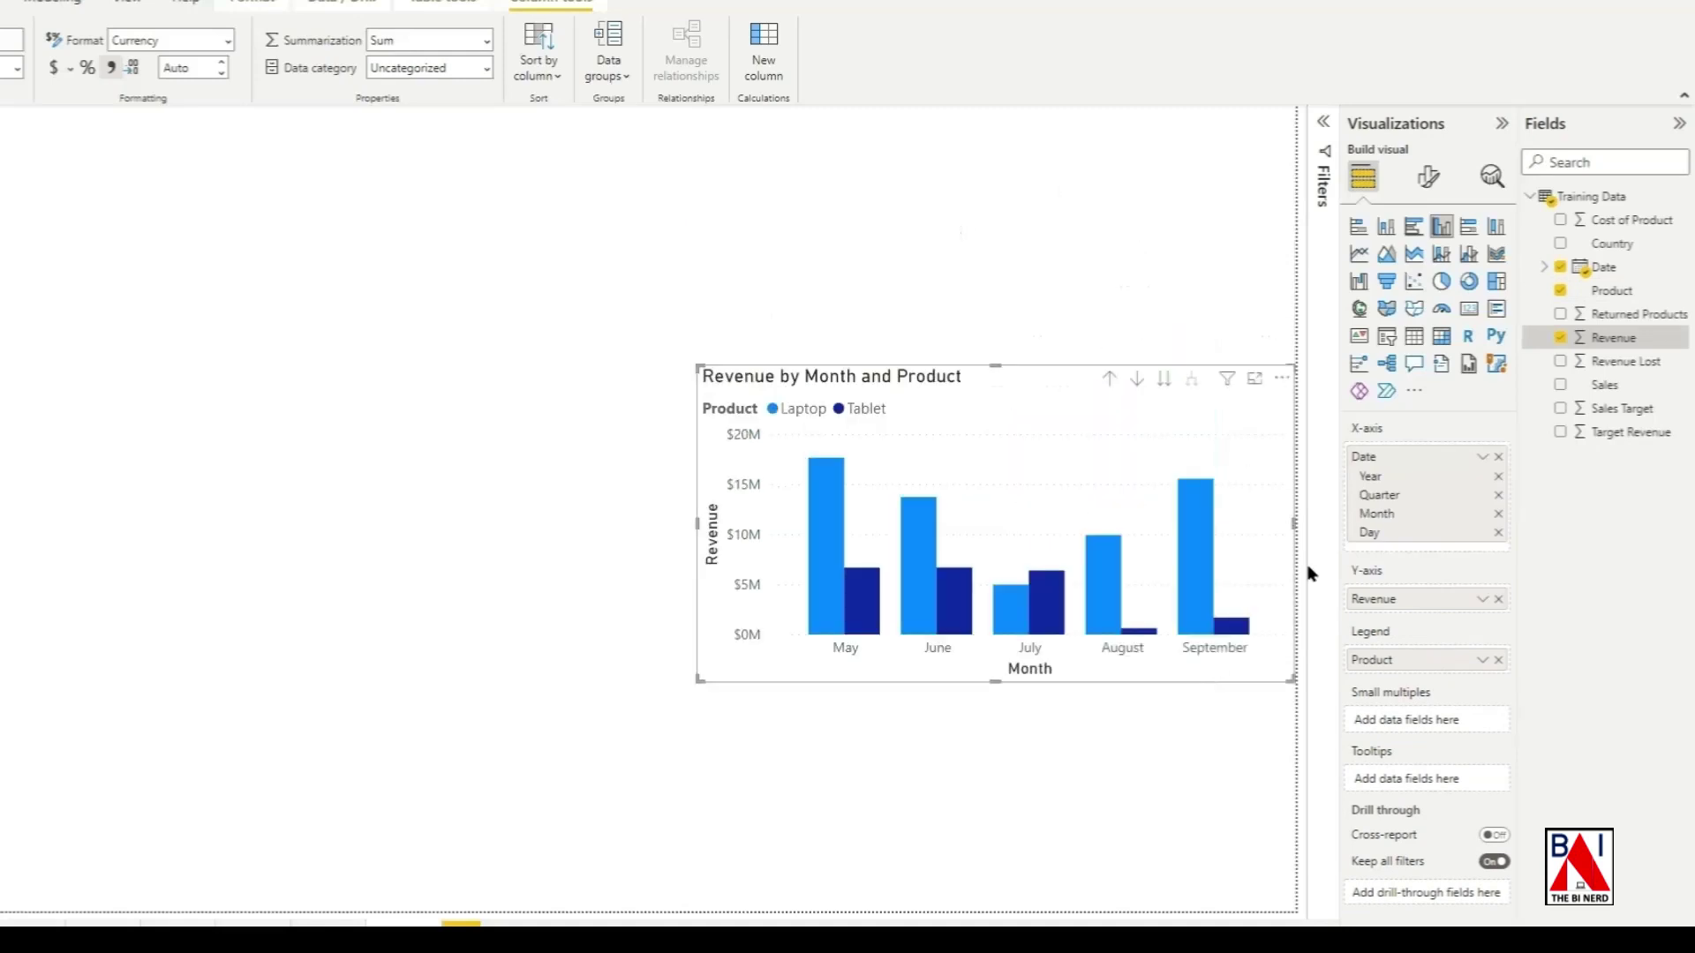
Step: Format the chart's X-axis values as size 11, bold and black
click(1430, 179)
click(1357, 314)
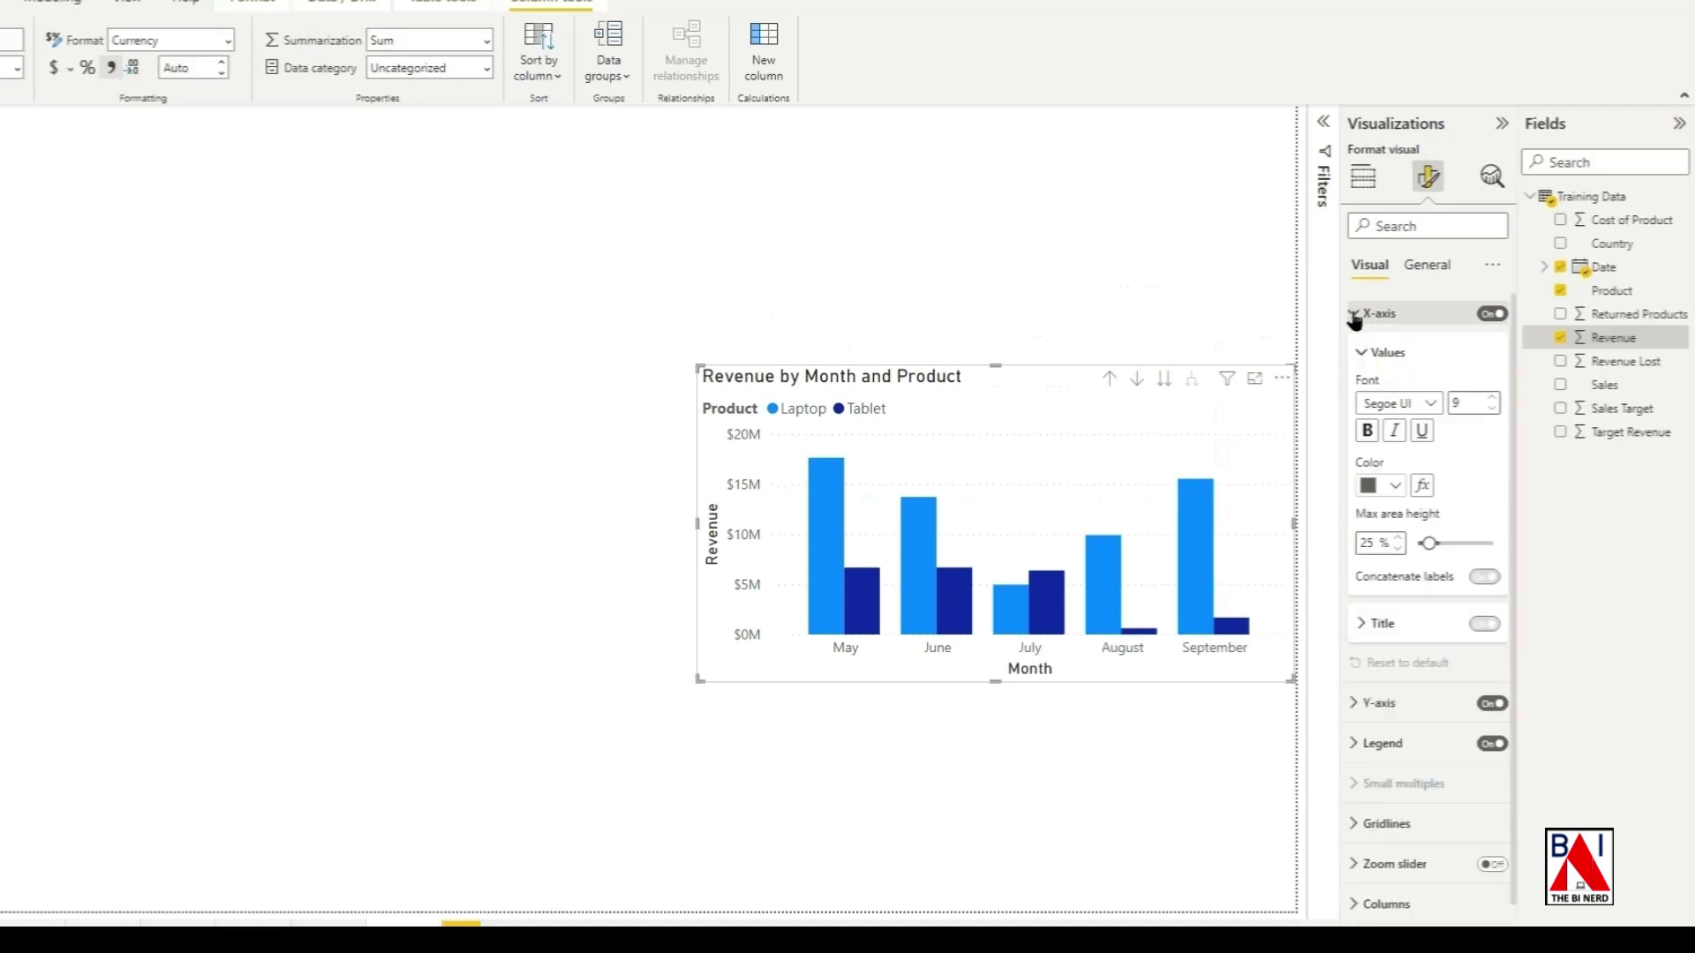
click(1493, 397)
click(1366, 431)
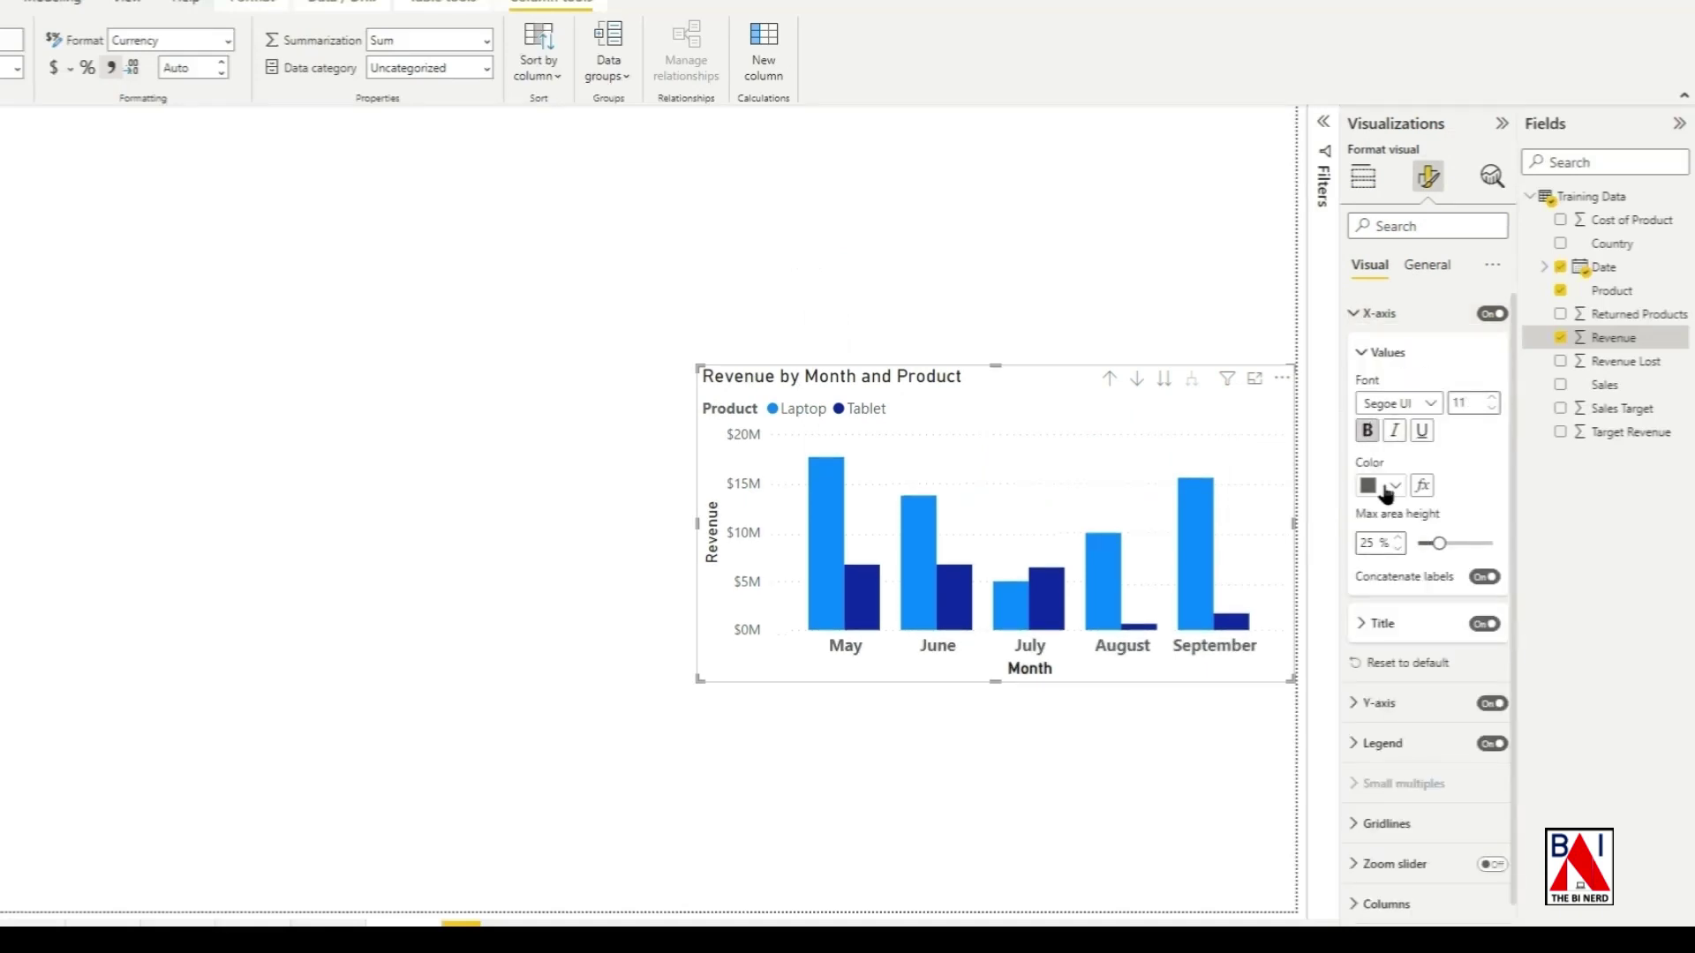
click(1381, 485)
click(1392, 539)
click(1360, 314)
Step: Format the chart's Y-axis values as size 11, bold and black
click(1364, 353)
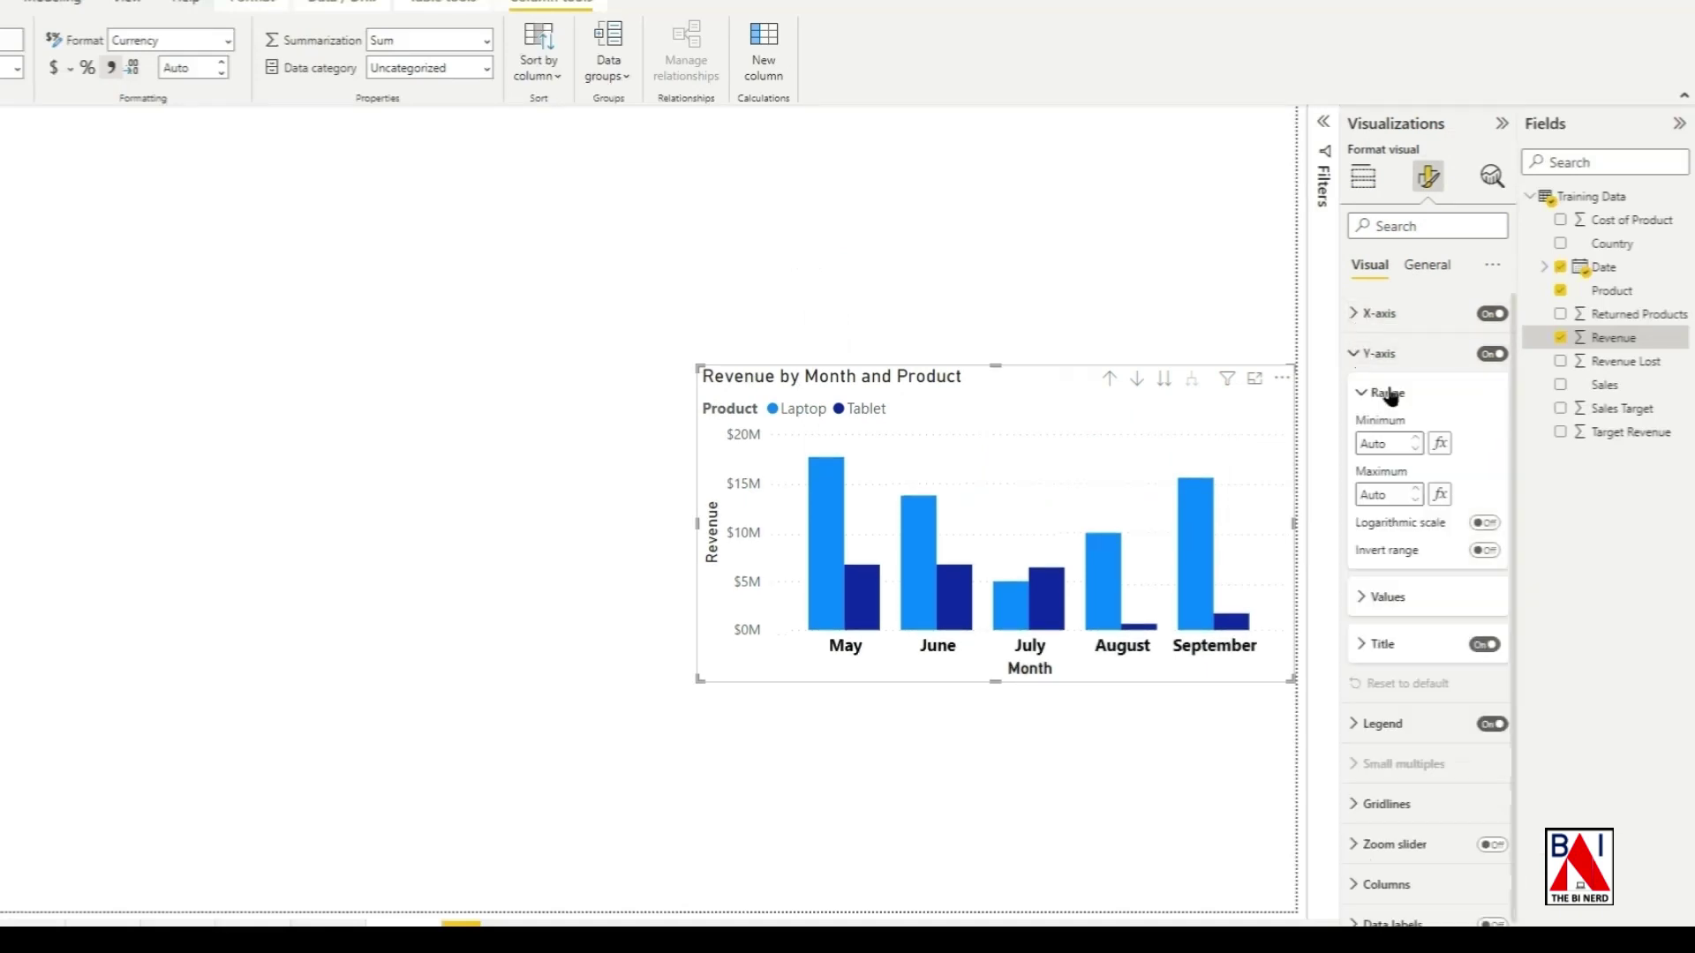
click(1364, 393)
click(1377, 439)
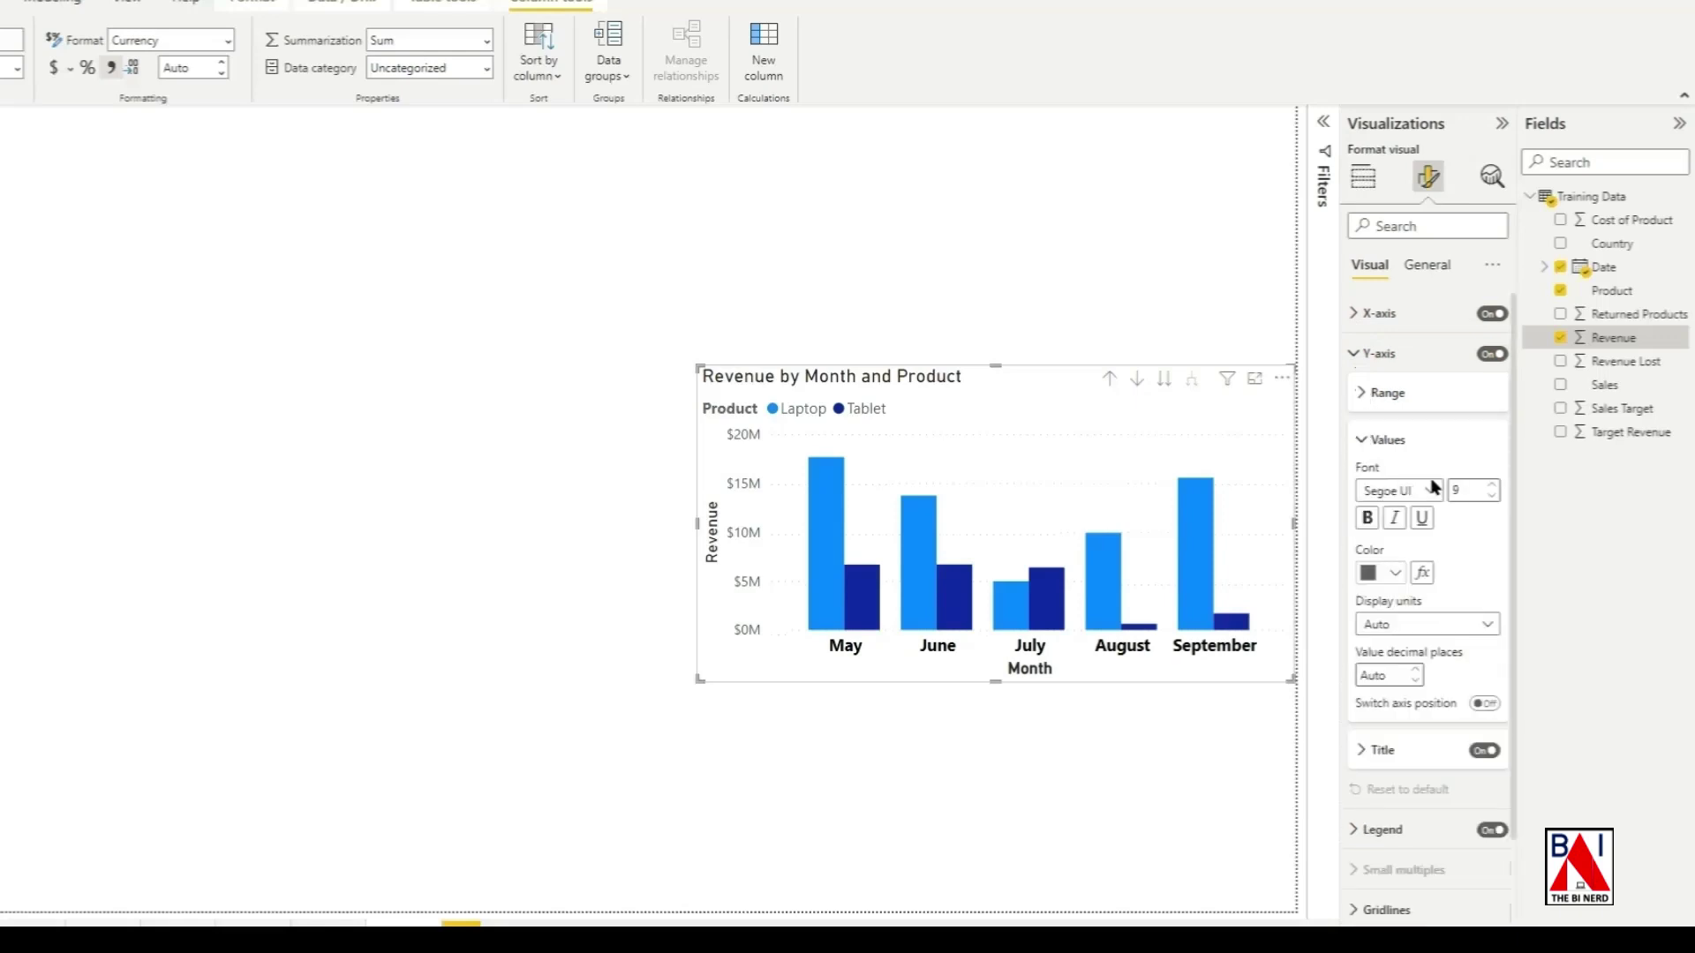
click(1492, 490)
click(1492, 485)
click(1367, 518)
click(1390, 573)
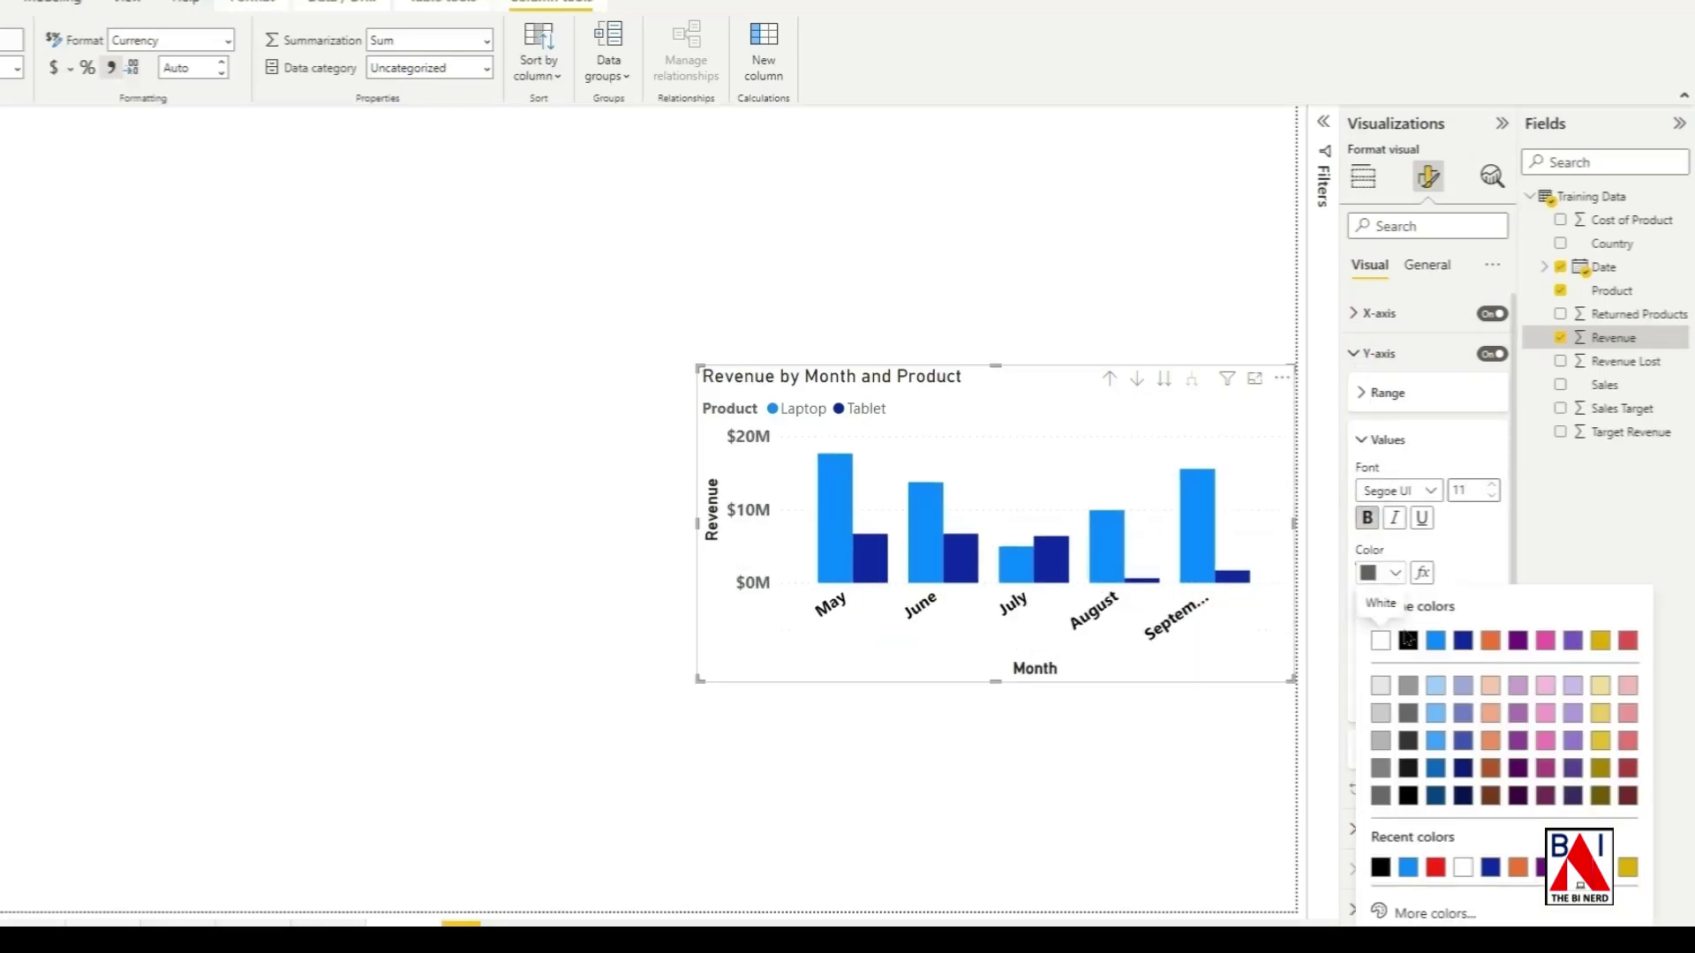
click(1407, 637)
click(1377, 439)
click(1360, 353)
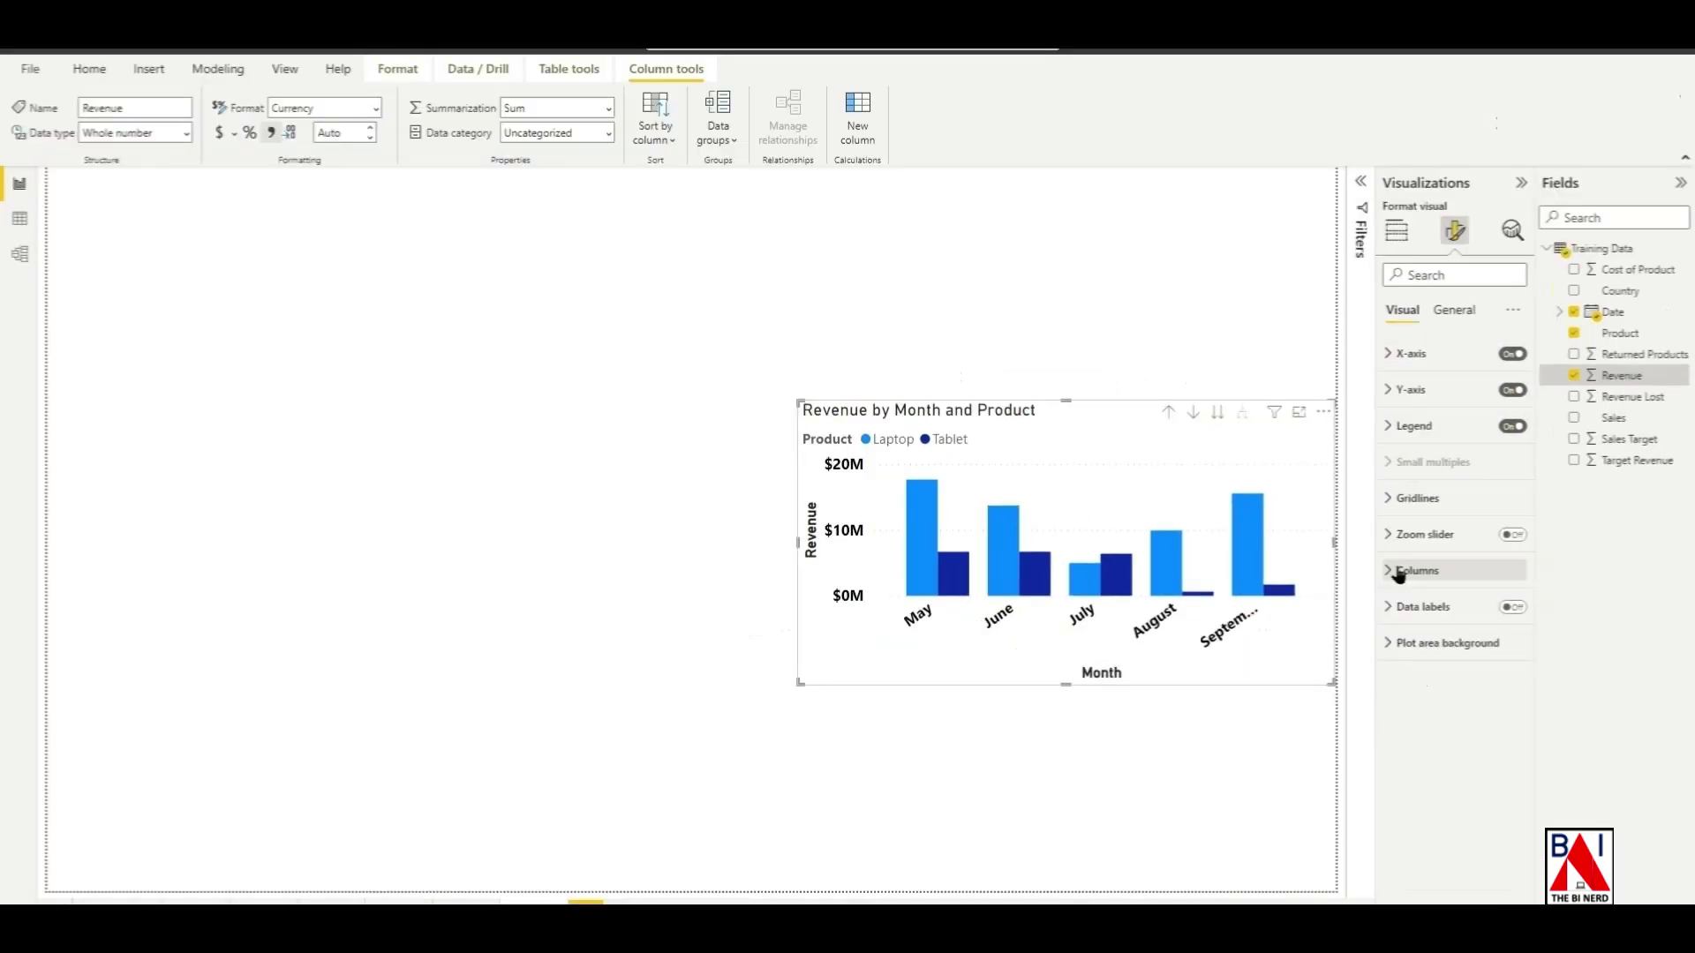
Step: Set the Laptop columns' color to the orange theme color
click(1395, 572)
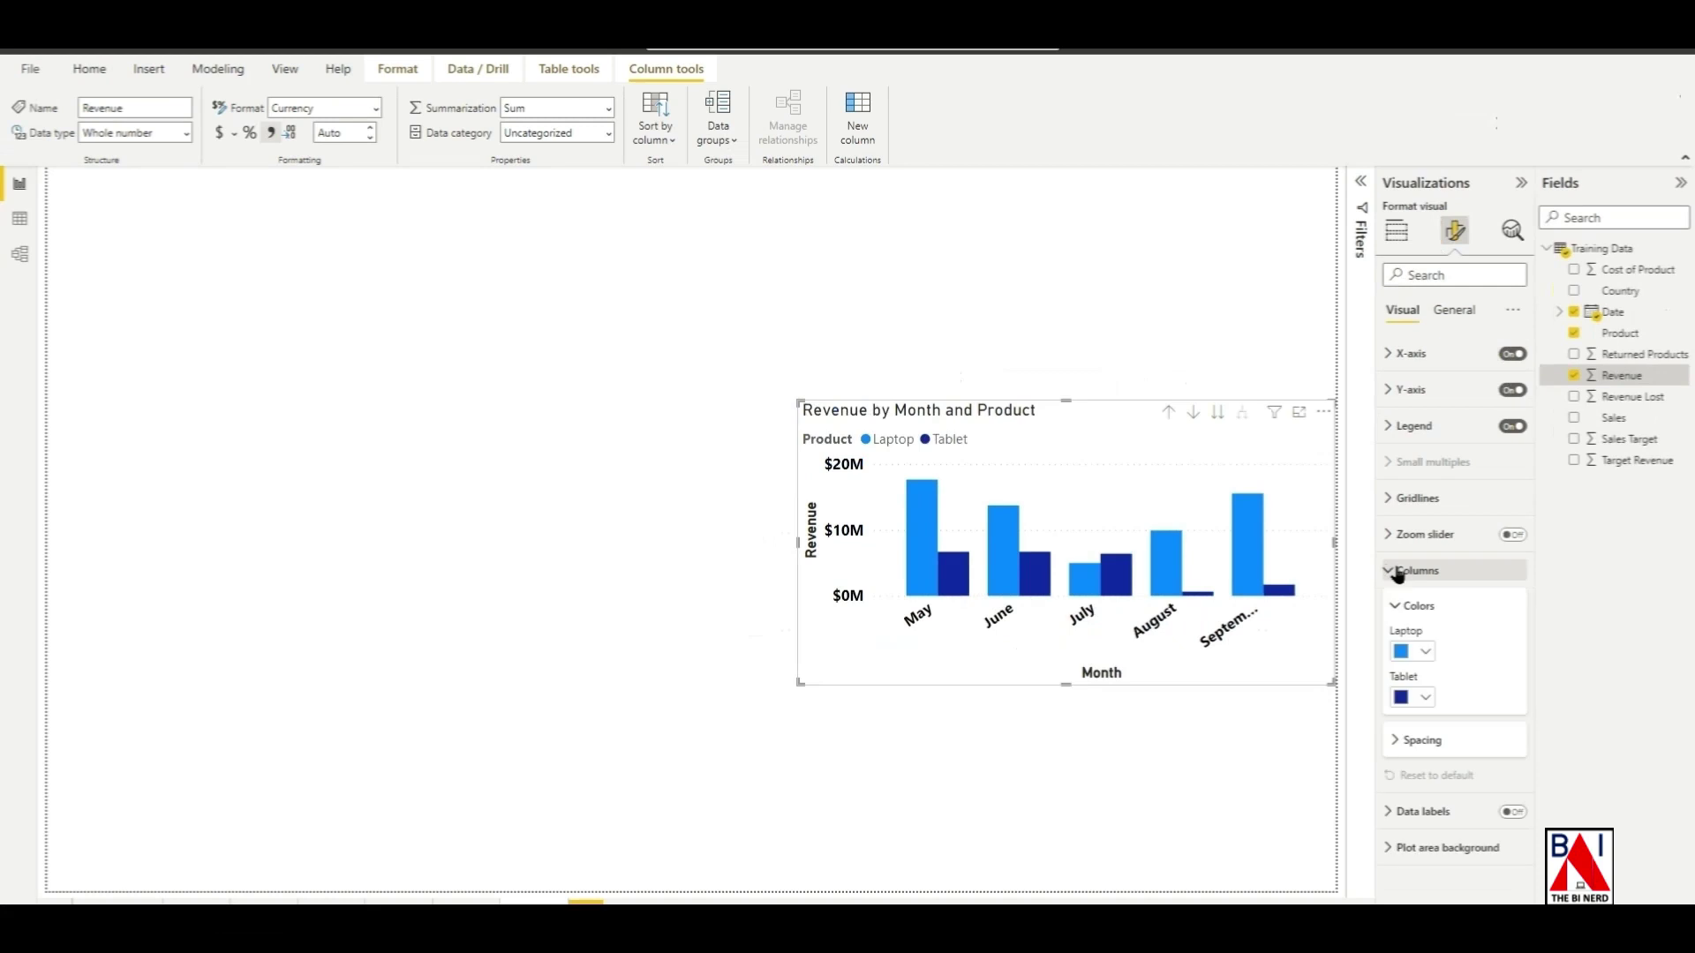
click(1412, 652)
click(1508, 378)
Step: Try light yellow and white as the Tablet columns' color
click(1417, 697)
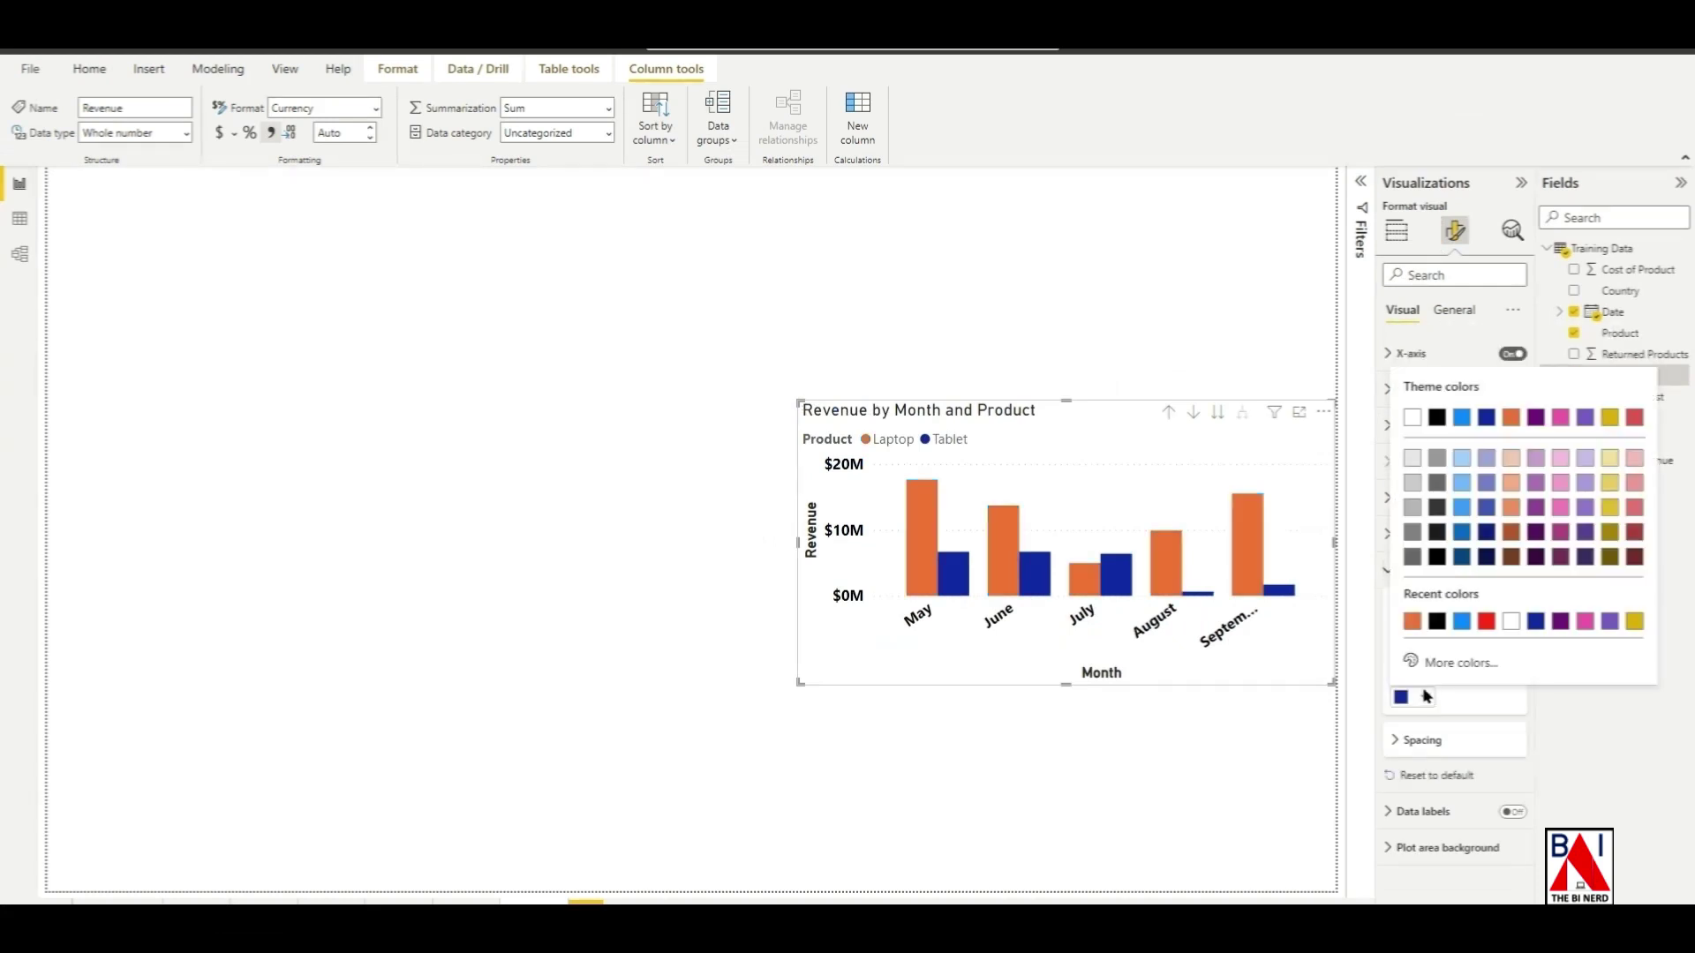
click(1613, 485)
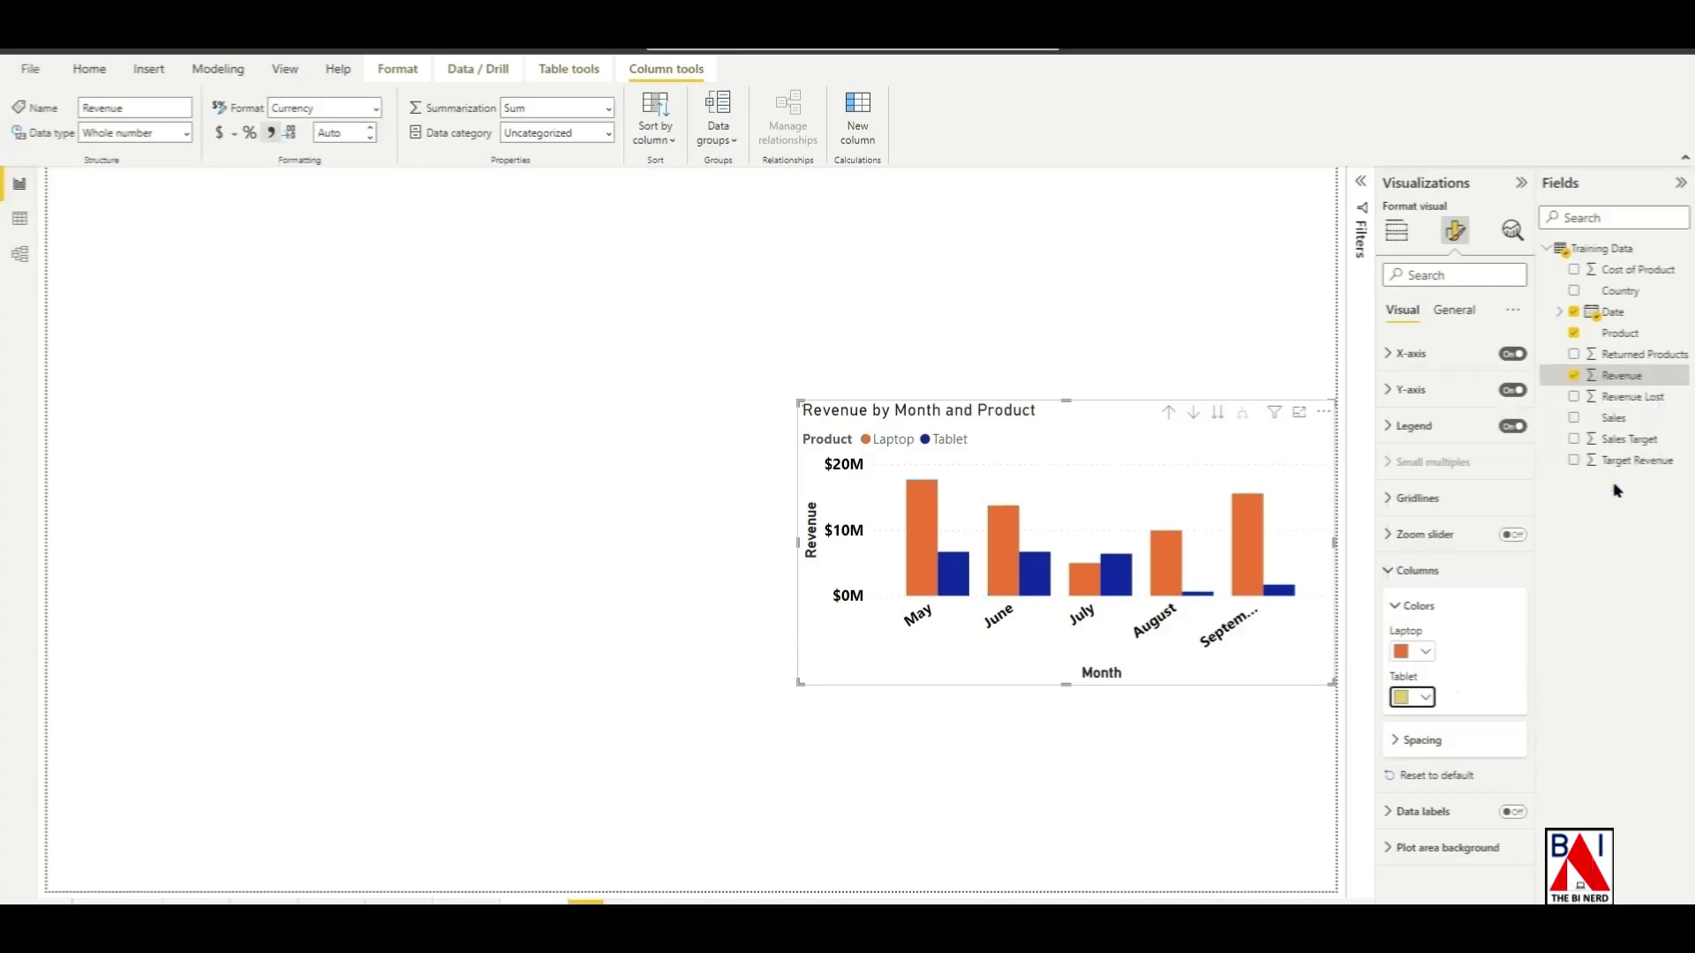
click(1425, 698)
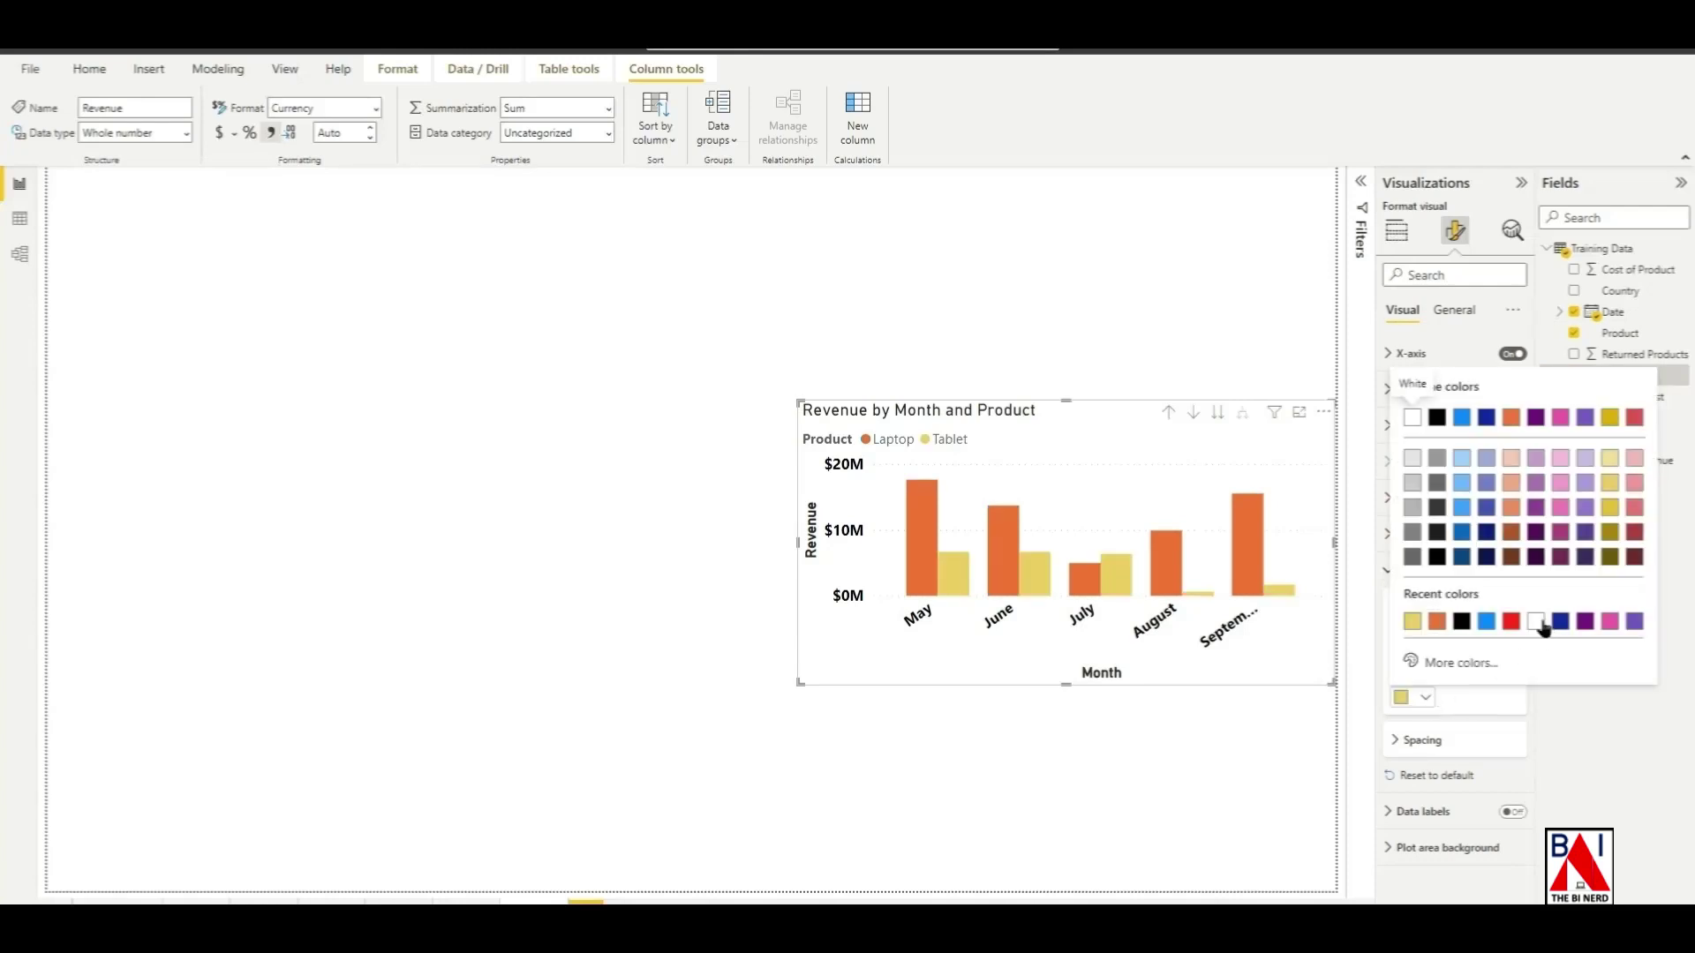
click(1537, 622)
Step: Try red for the Tablet columns, and settle on the bright blue theme color
click(1465, 697)
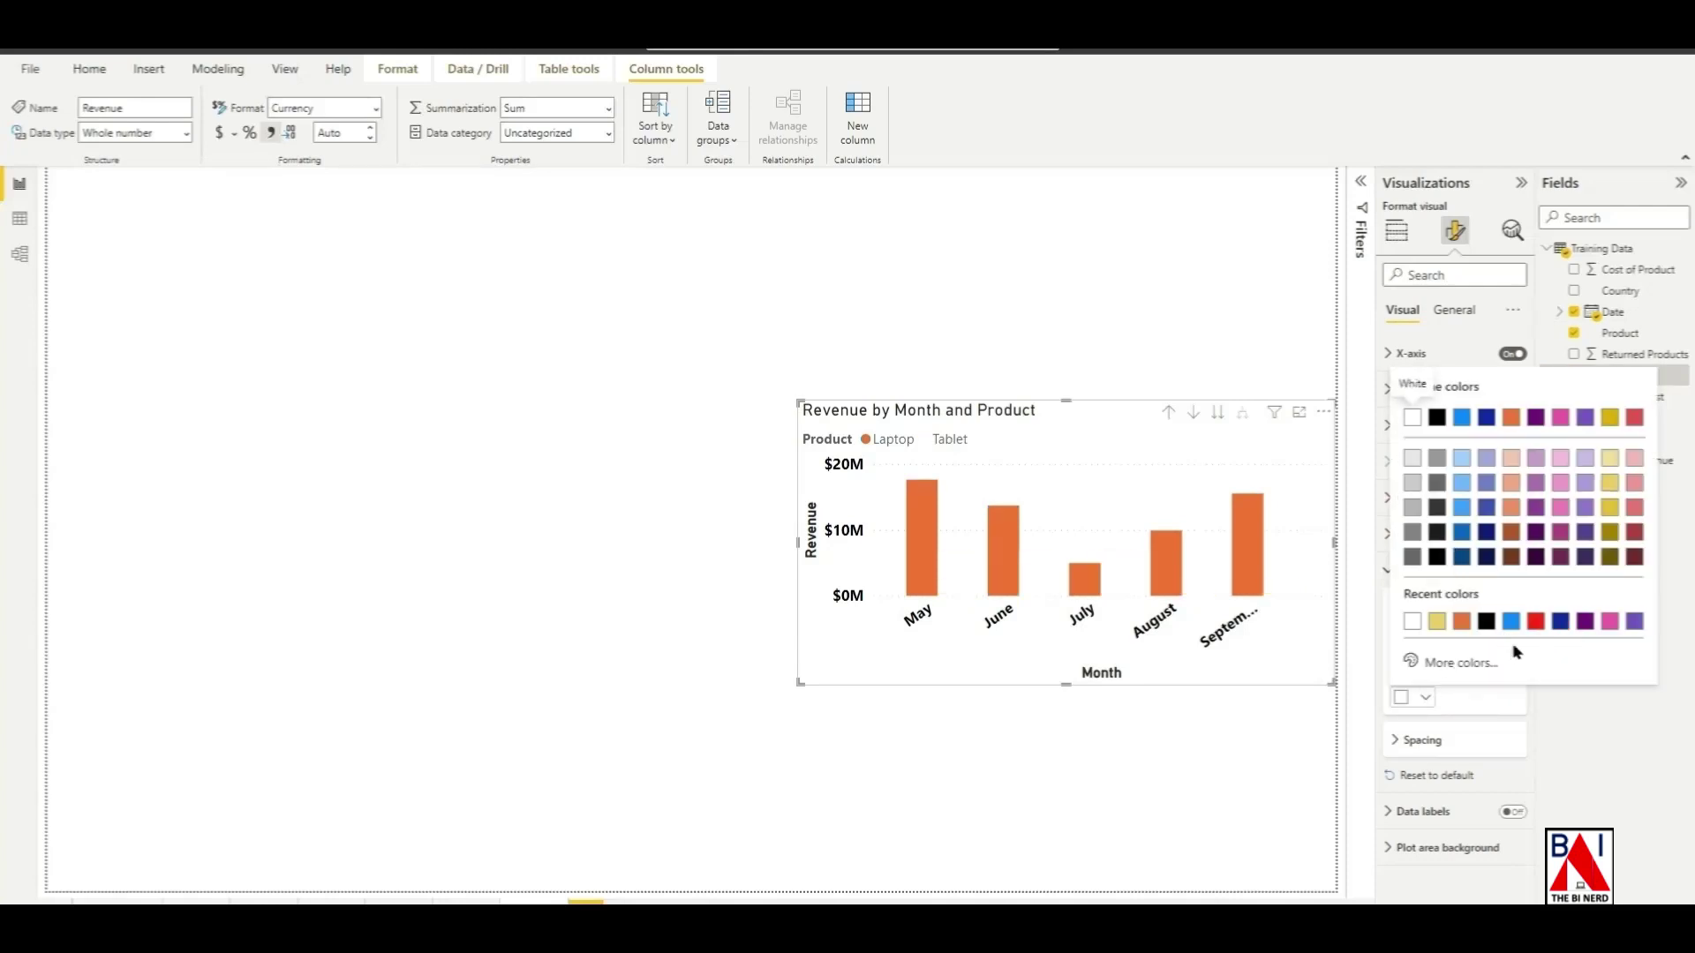
click(1540, 624)
click(1426, 699)
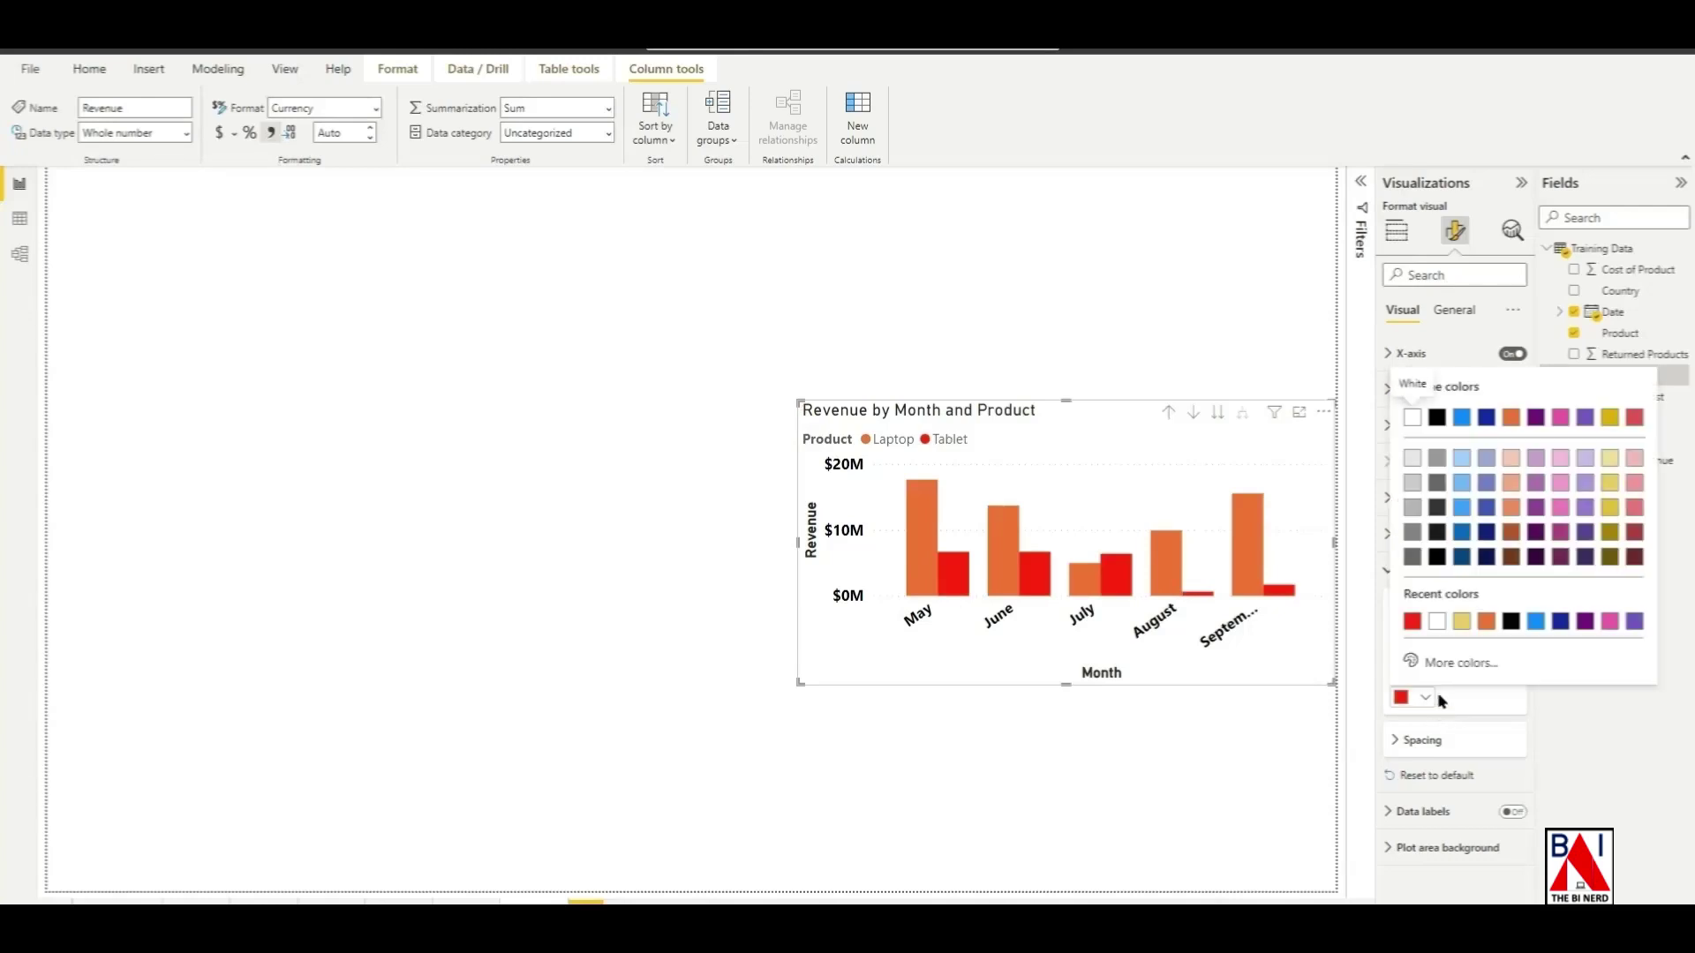
click(1462, 419)
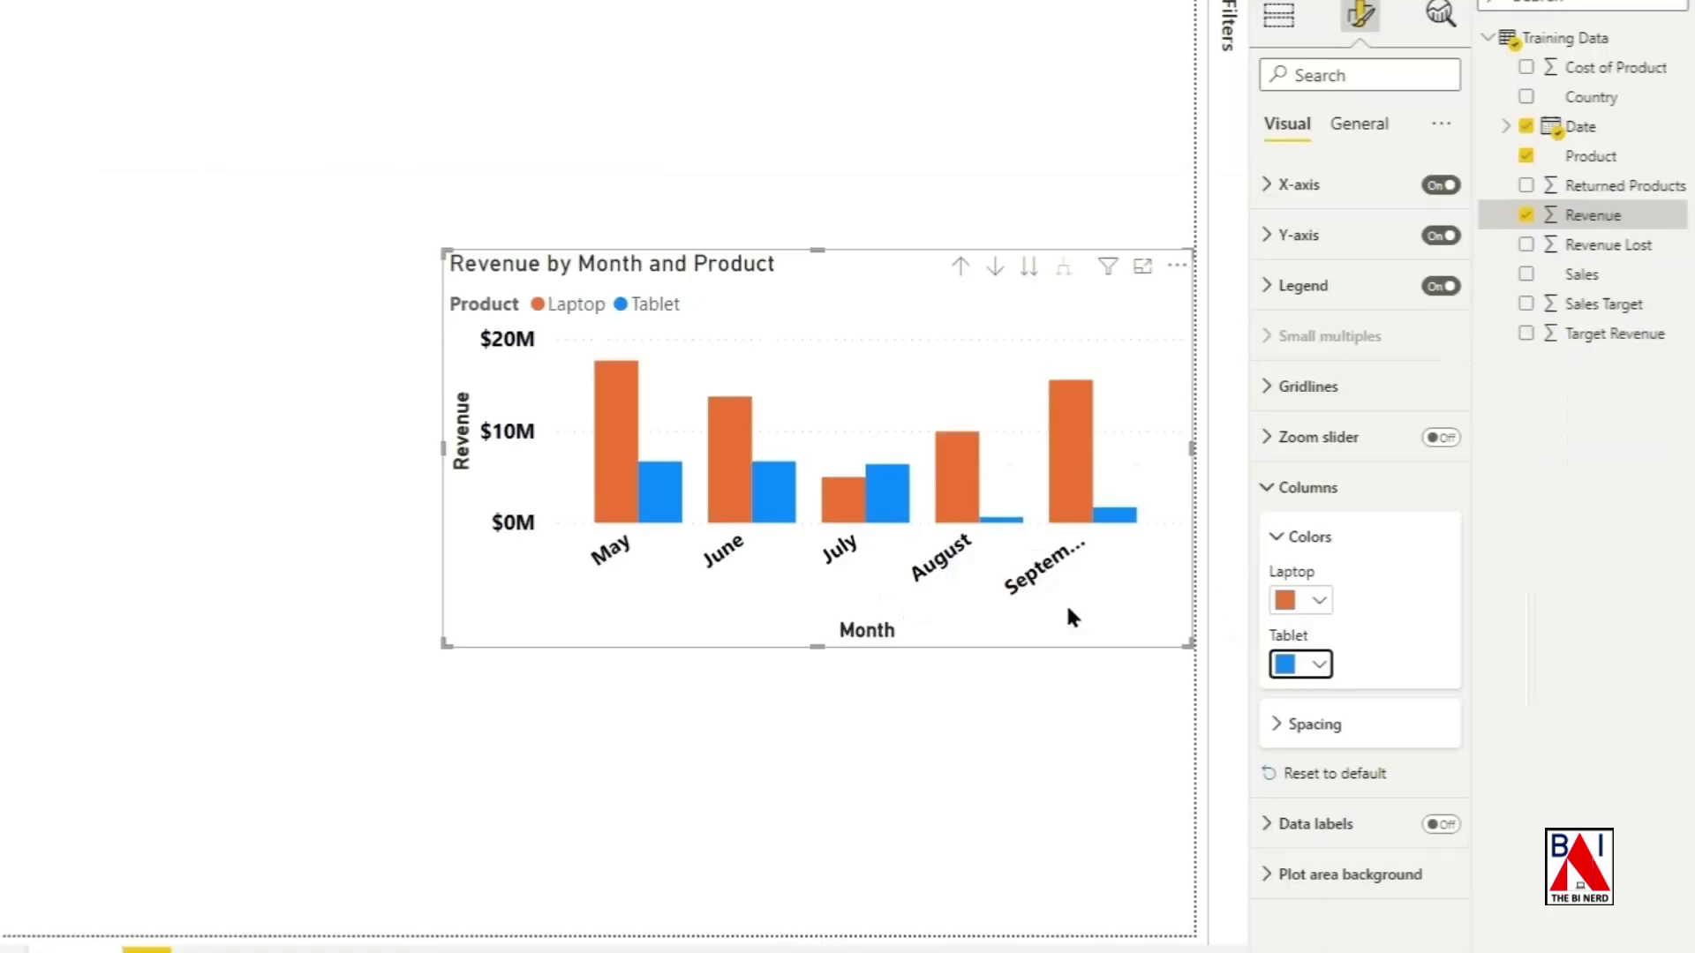
Step: Move the revenue chart down to the canvas's lower-right corner and widen it so the month labels fit horizontally
drag(1248, 660, 1272, 870)
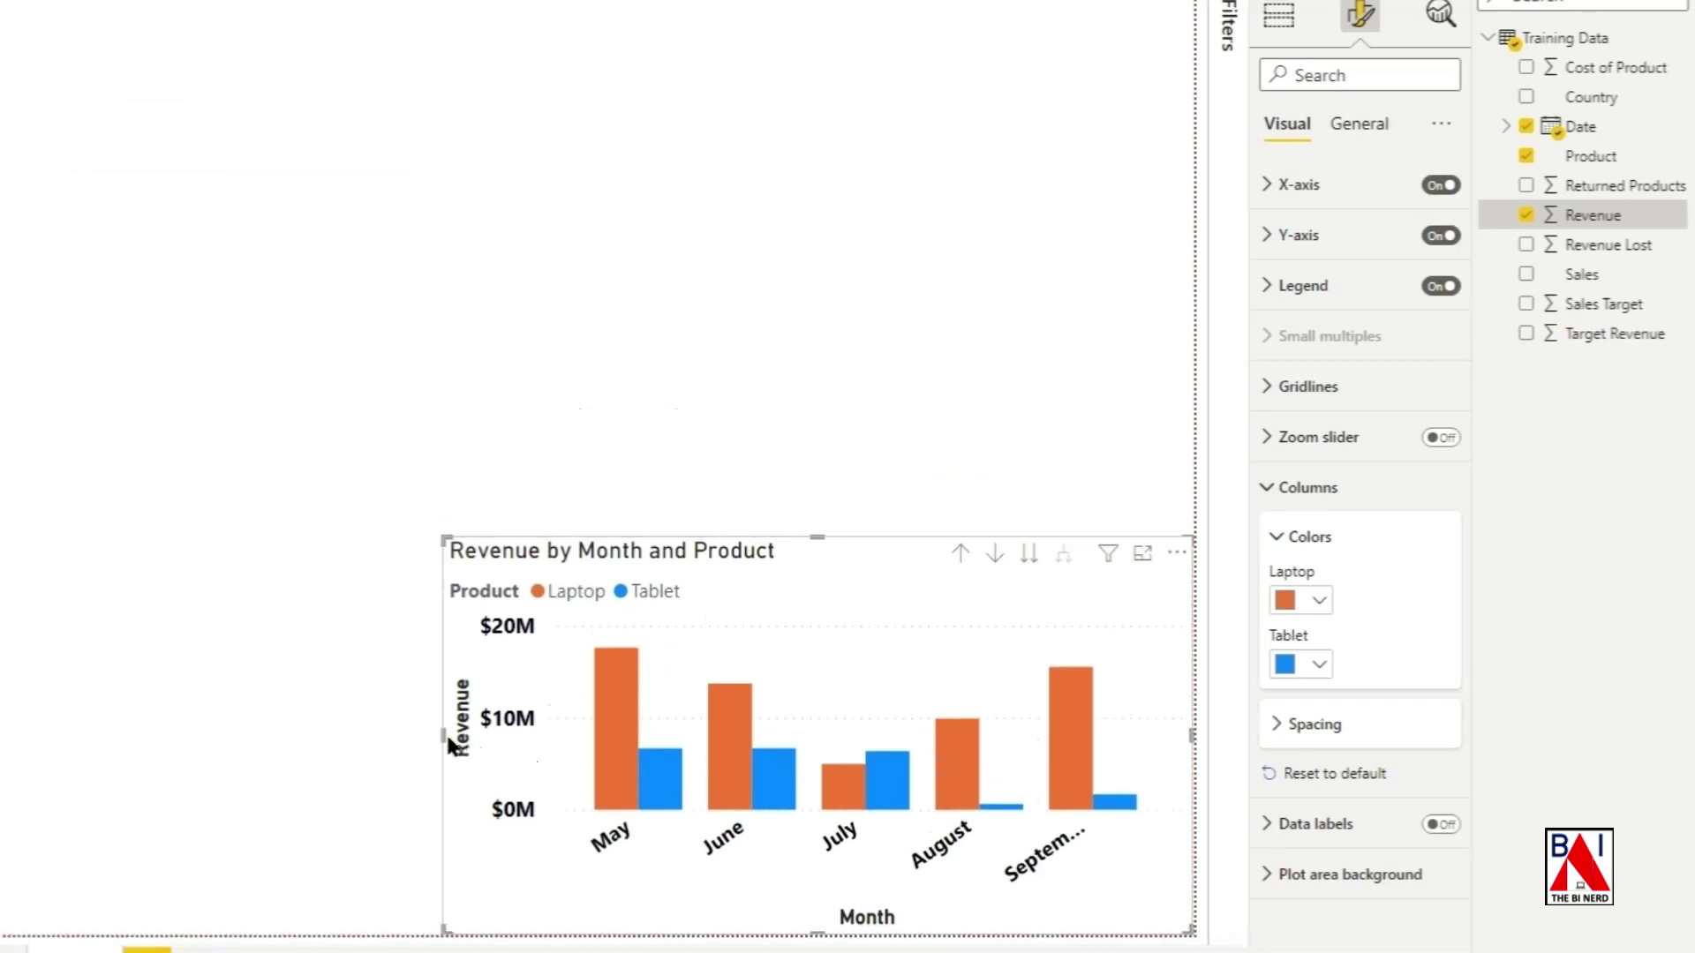
drag(444, 736, 313, 733)
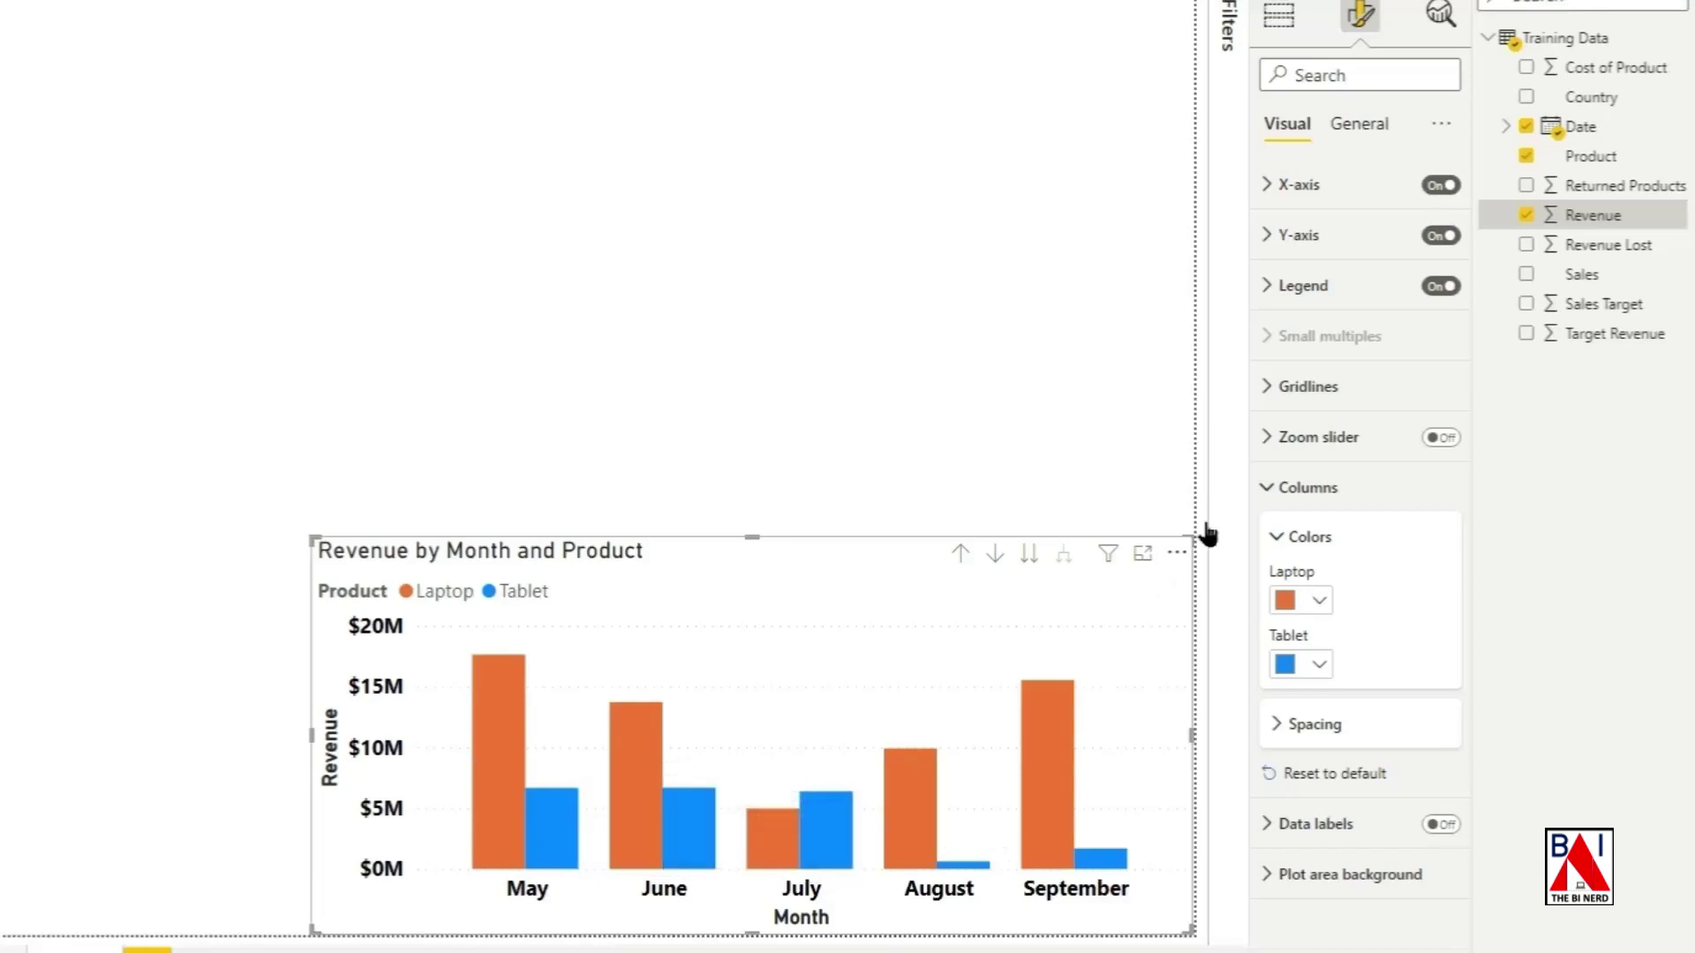
Step: Turn on the revenue chart's data labels and format their values as size 11, bold and black
click(1271, 488)
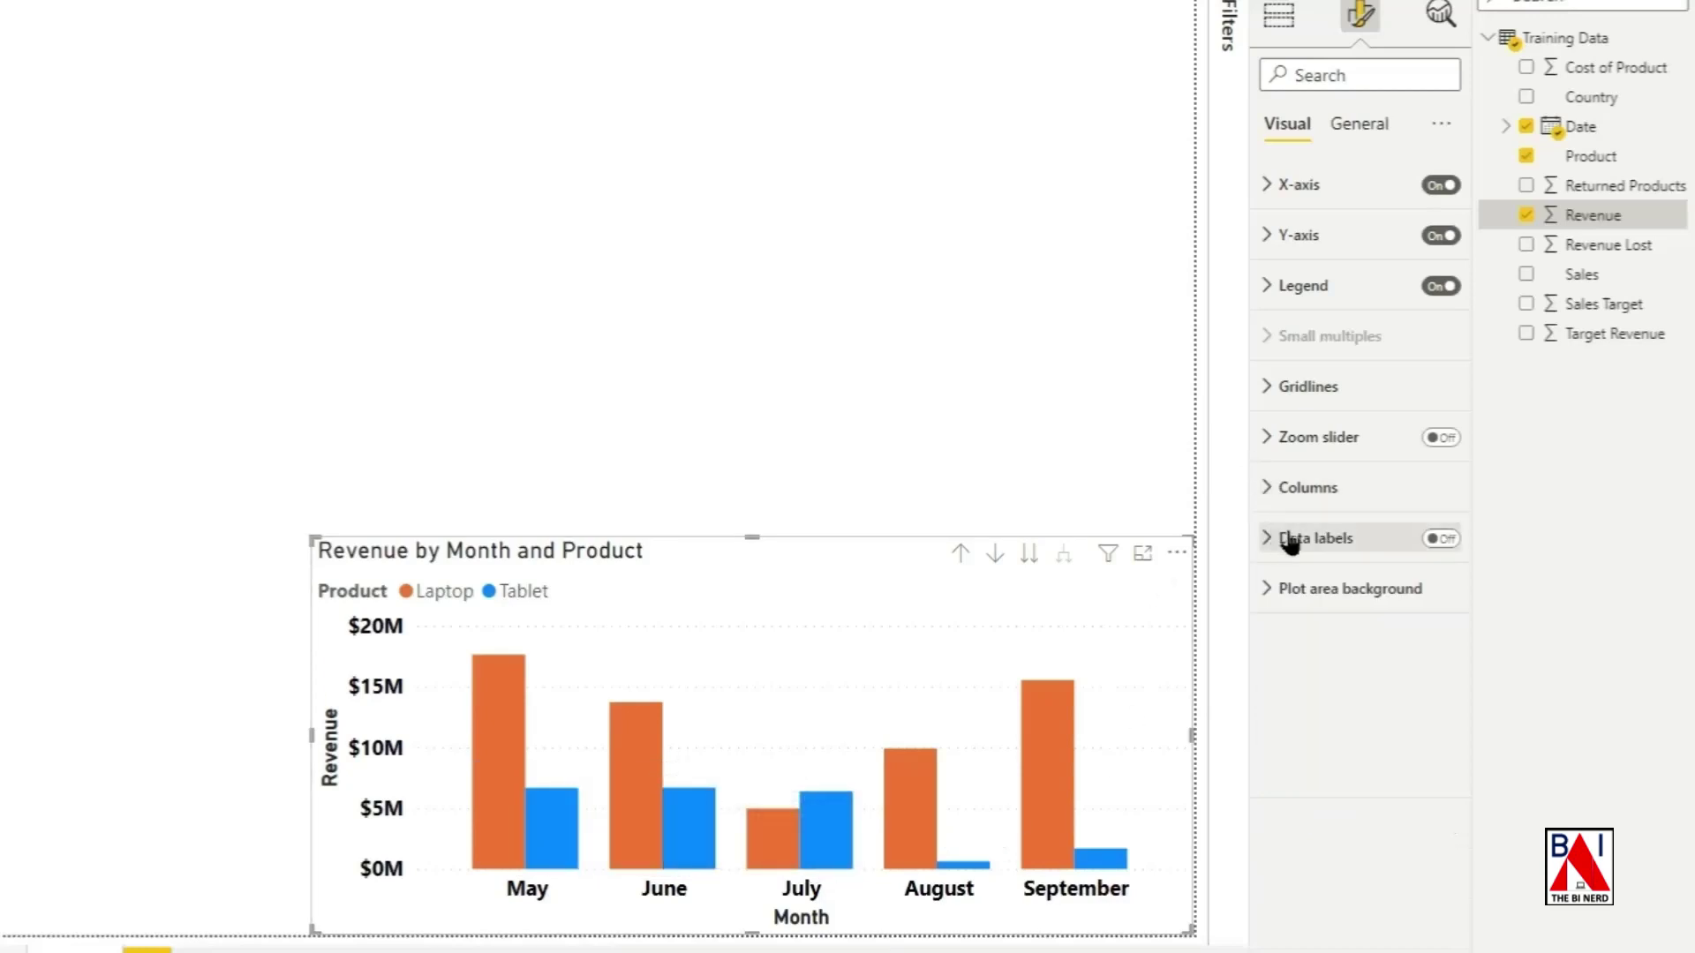
click(1448, 540)
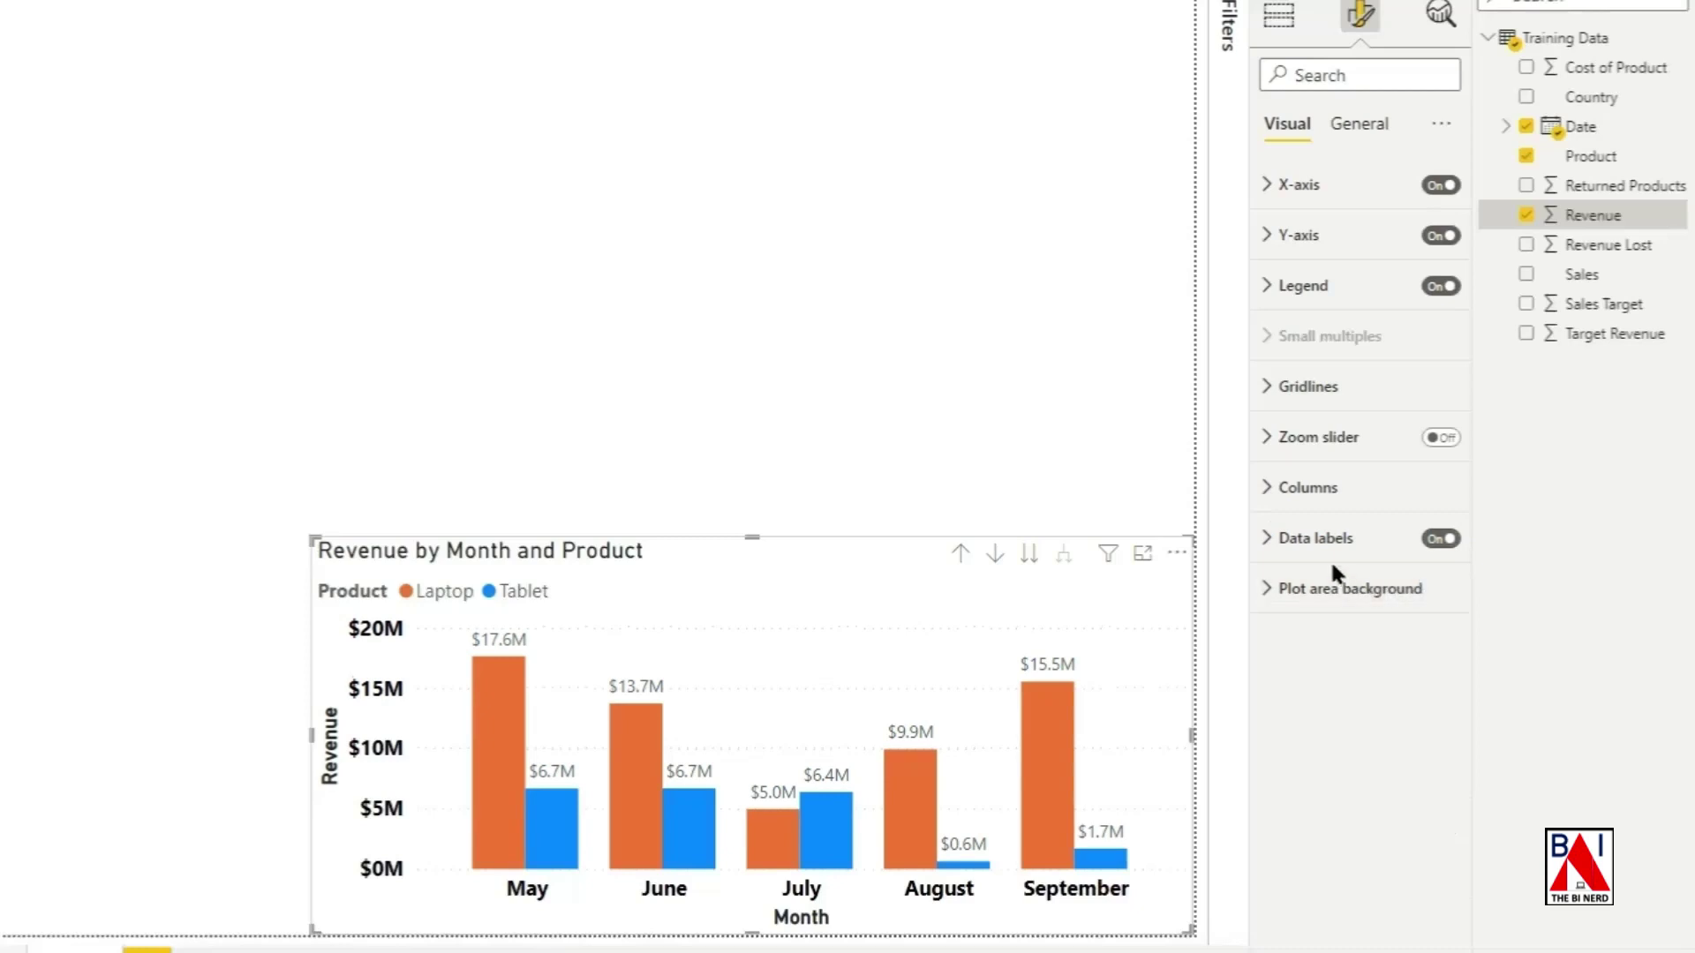
click(1295, 543)
scroll(1295, 585, down, 2)
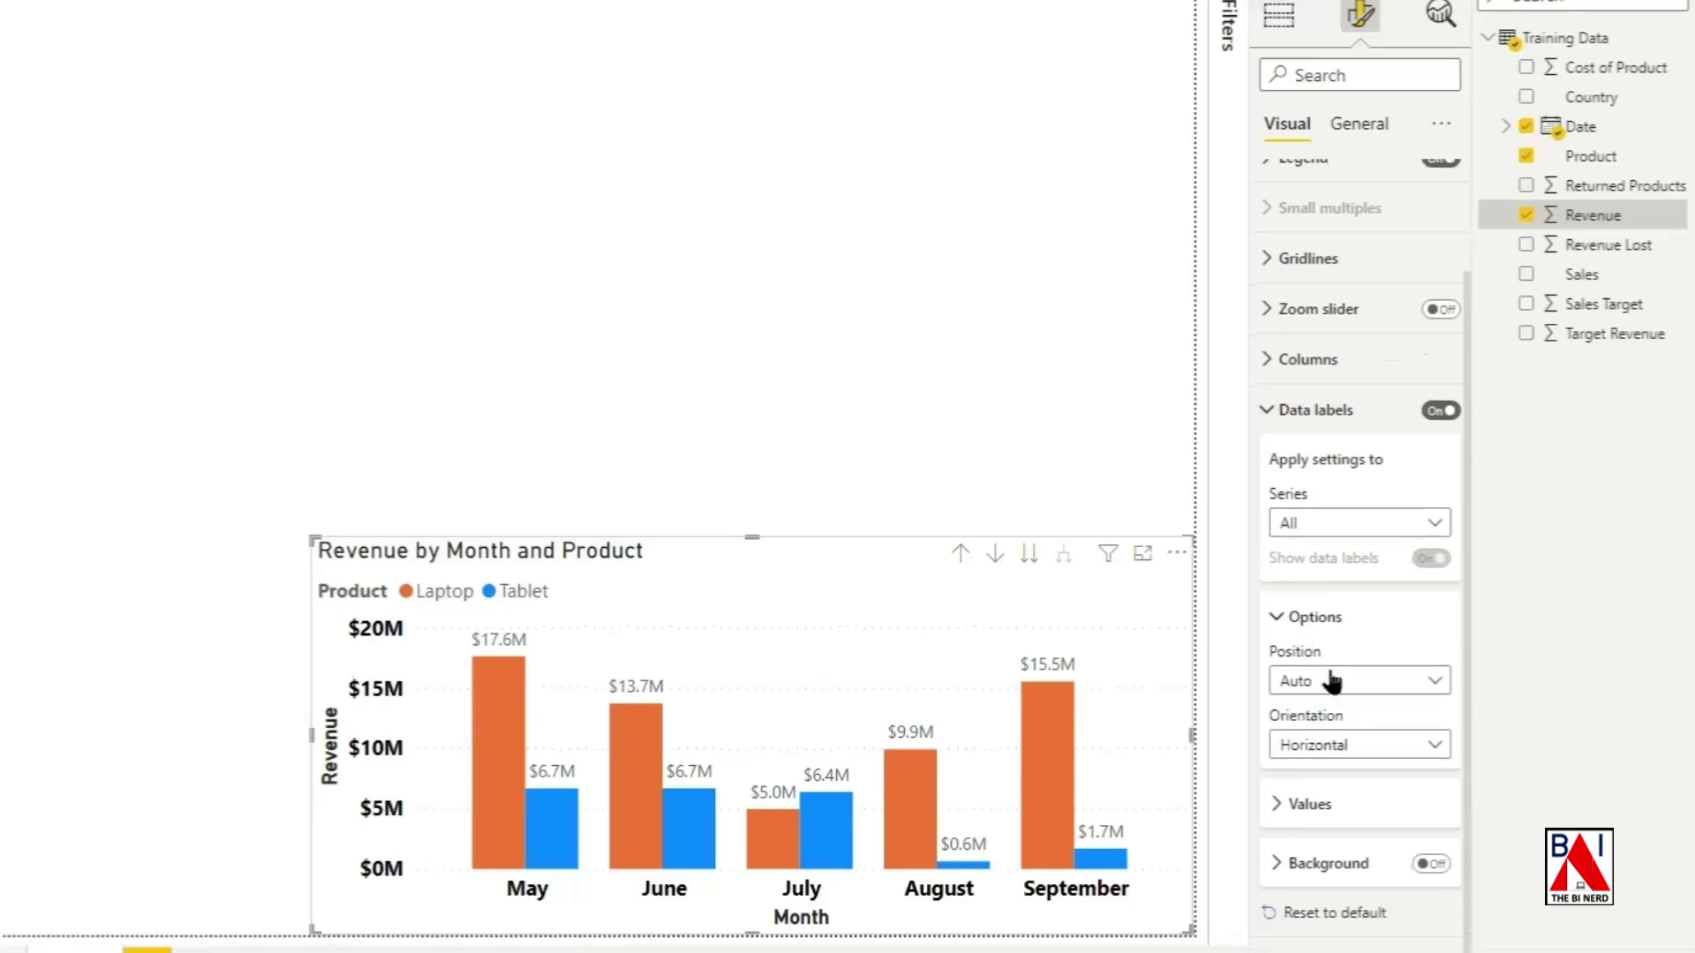
click(1311, 803)
scroll(1328, 754, down, 5)
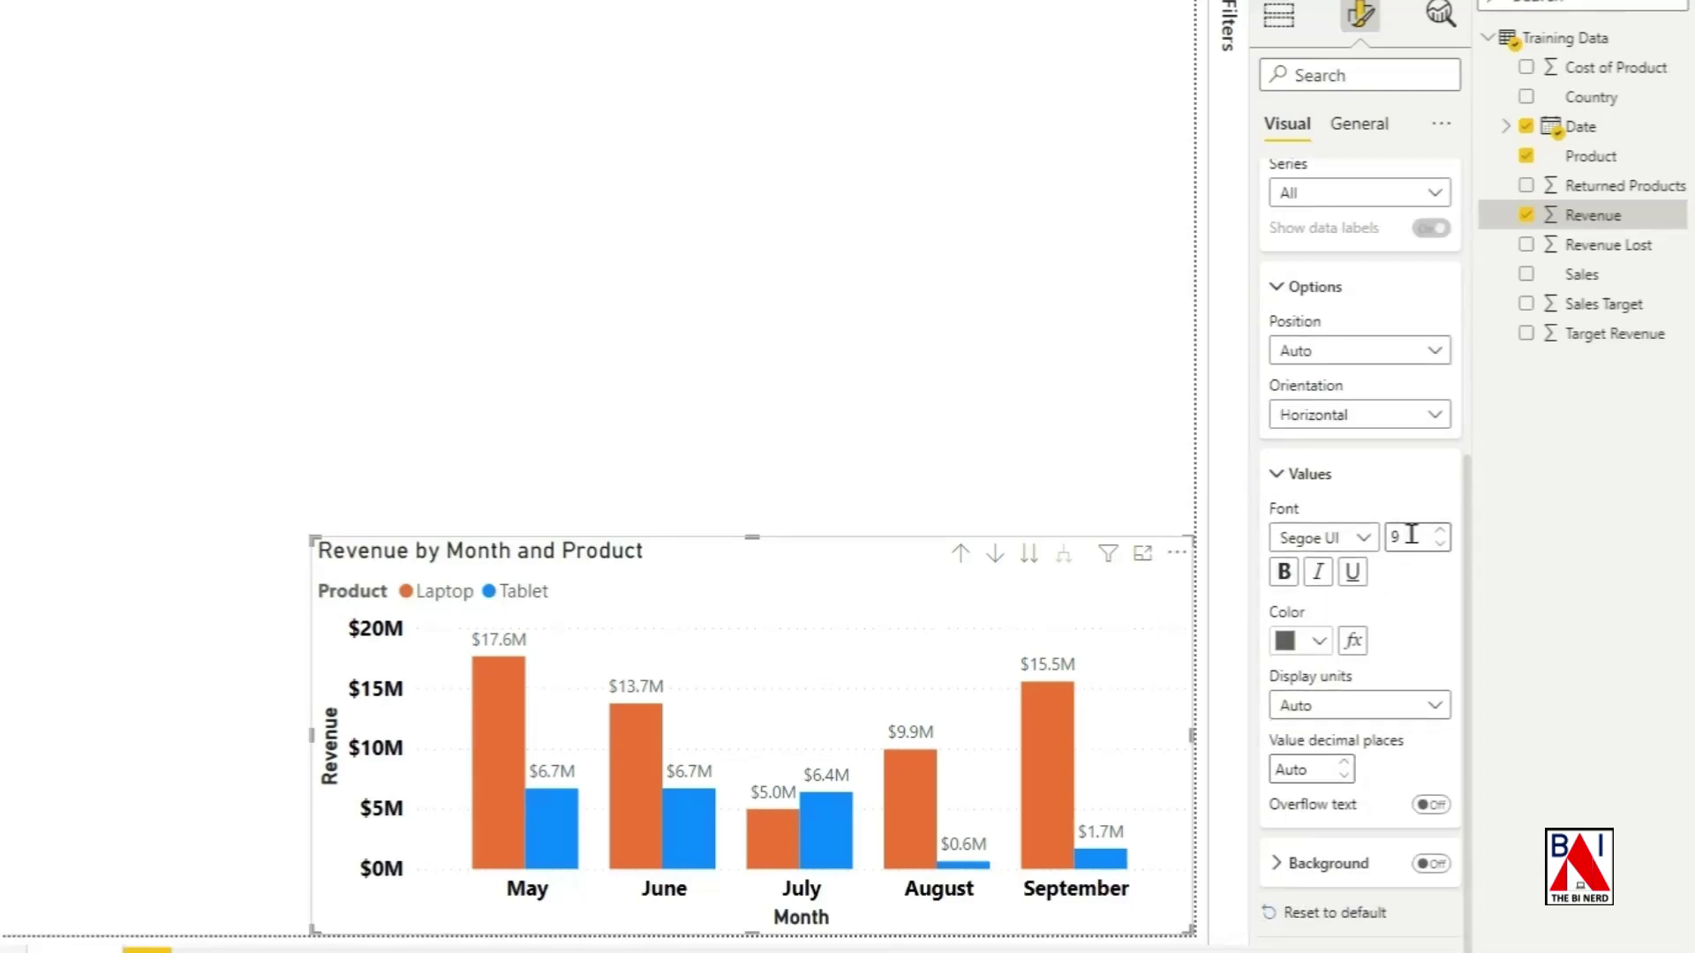
click(1440, 530)
click(1283, 573)
click(1301, 645)
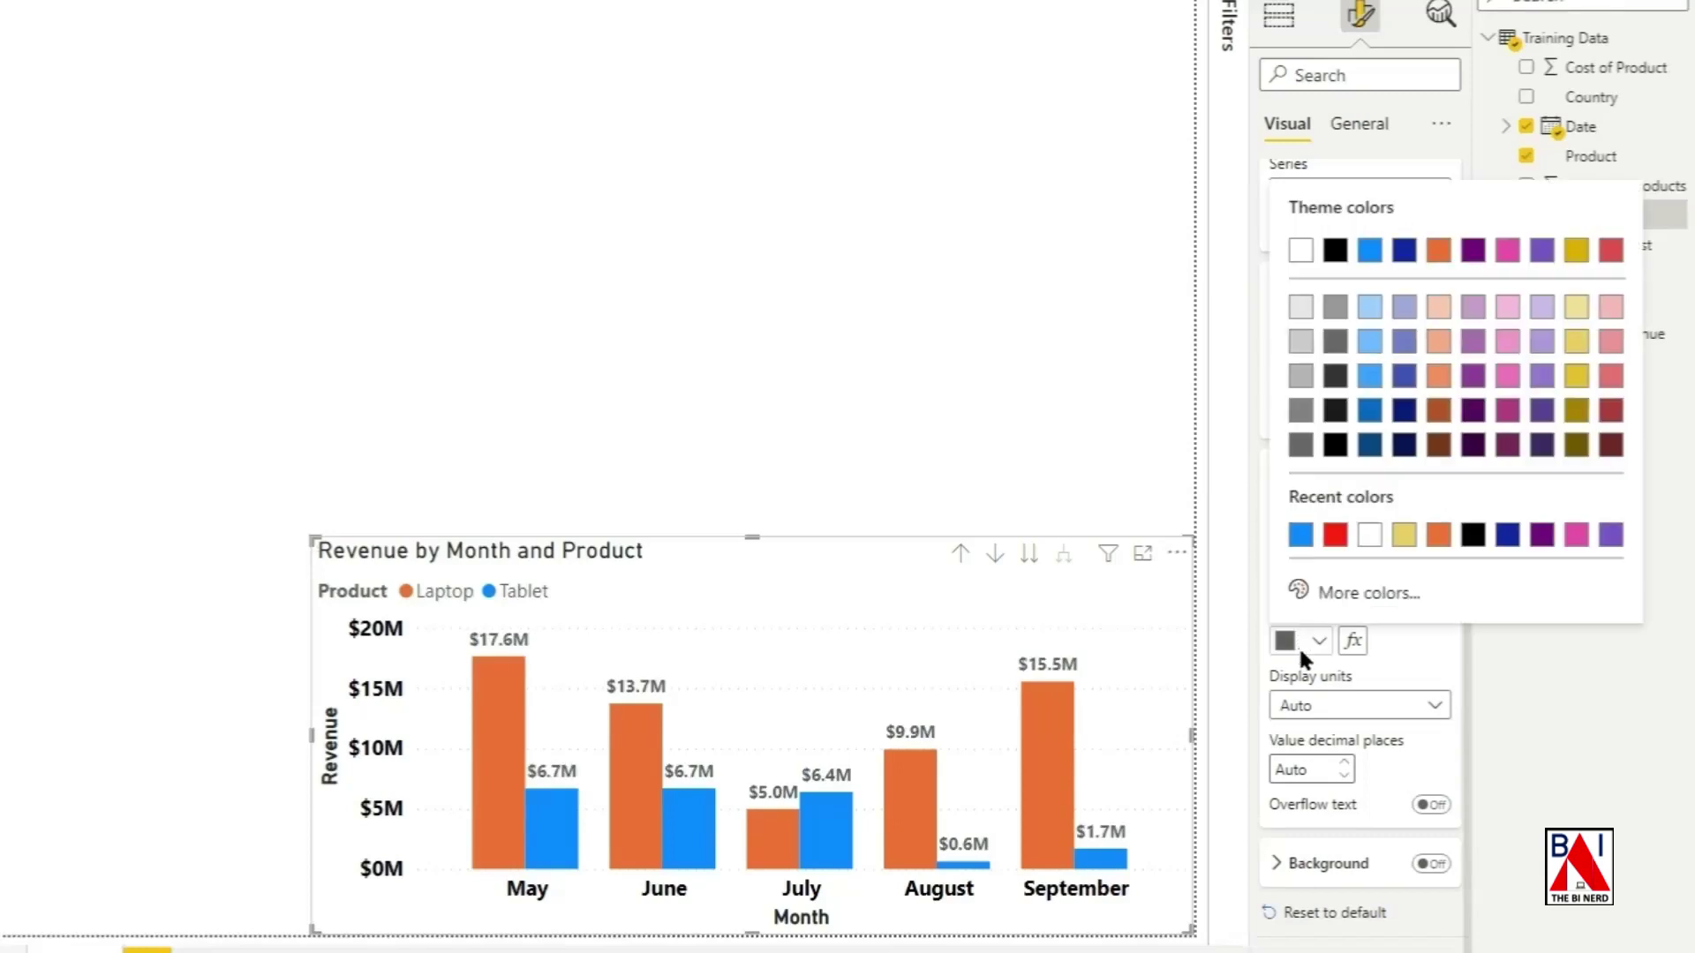
click(1471, 534)
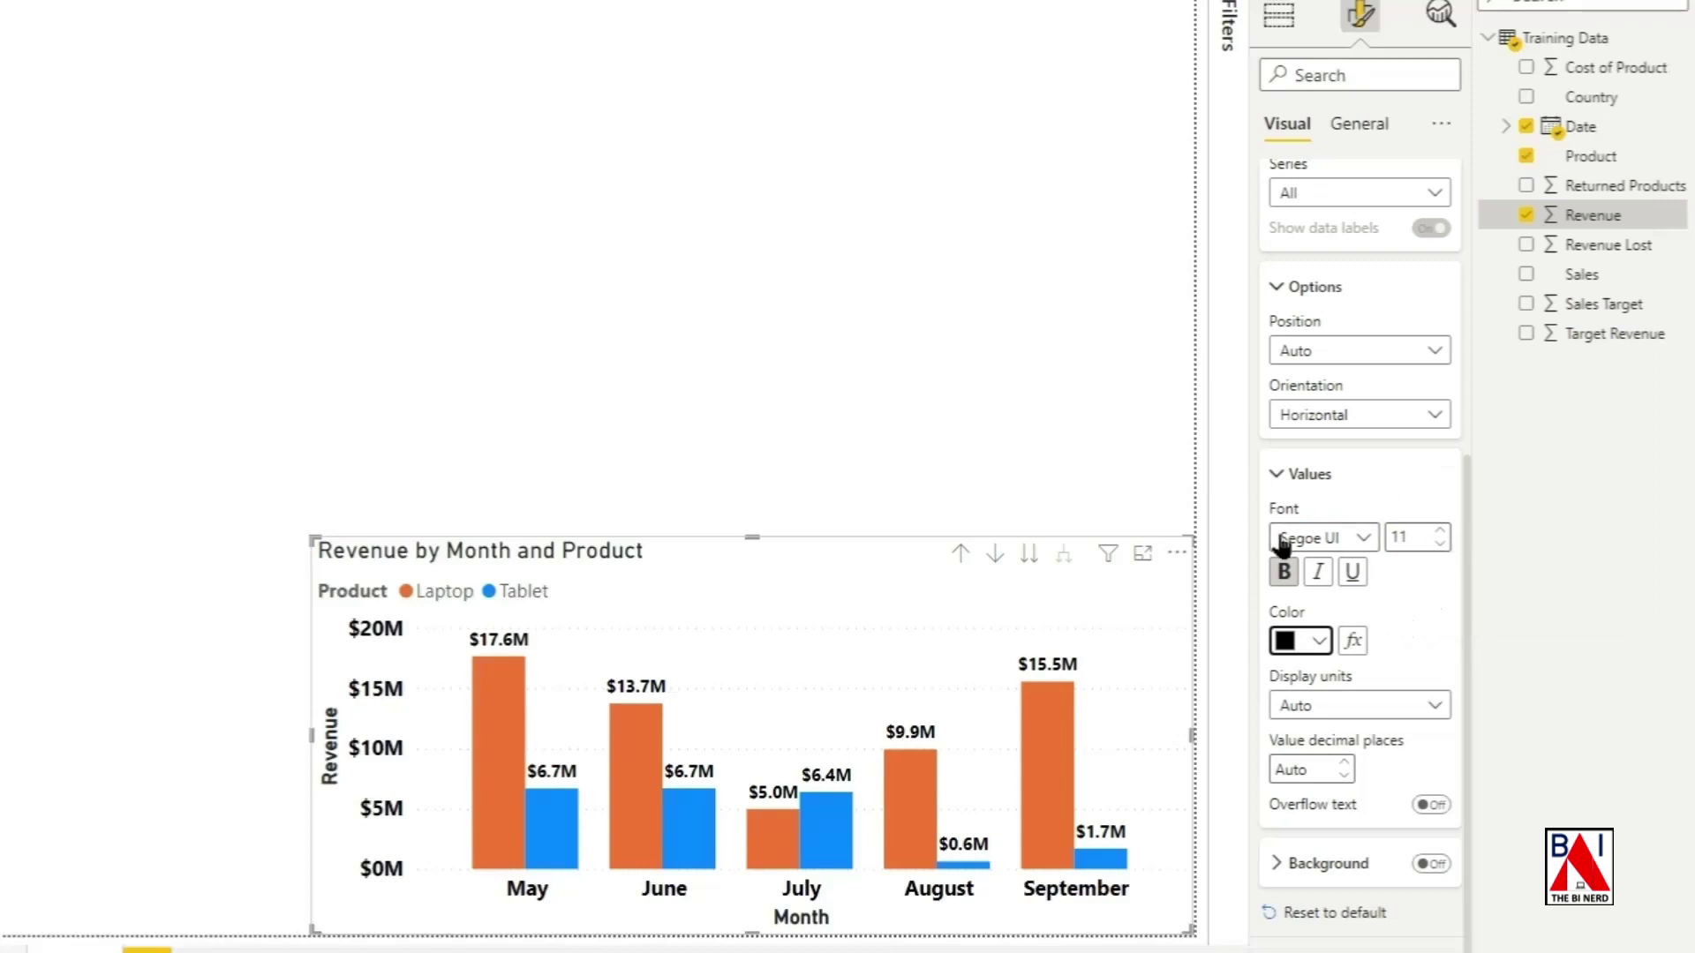
click(1279, 472)
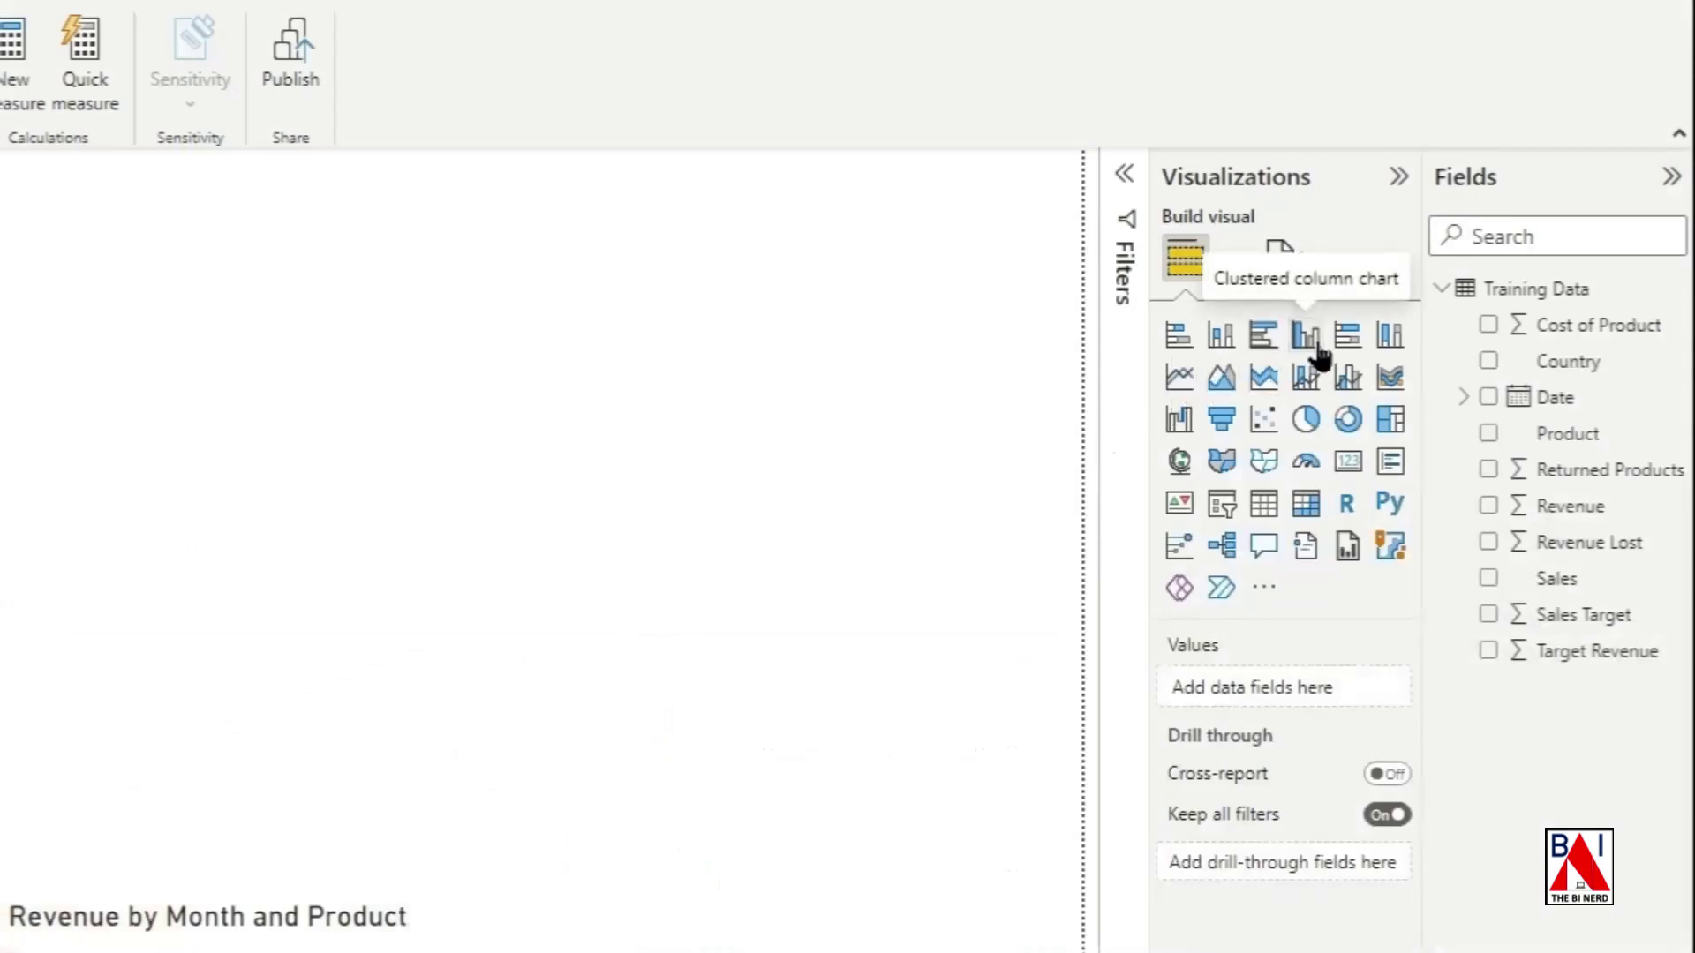
Step: Add a clustered column chart above the revenue chart with Date on the X-axis and Sales on the Y-axis
click(1315, 347)
drag(392, 412, 1334, 361)
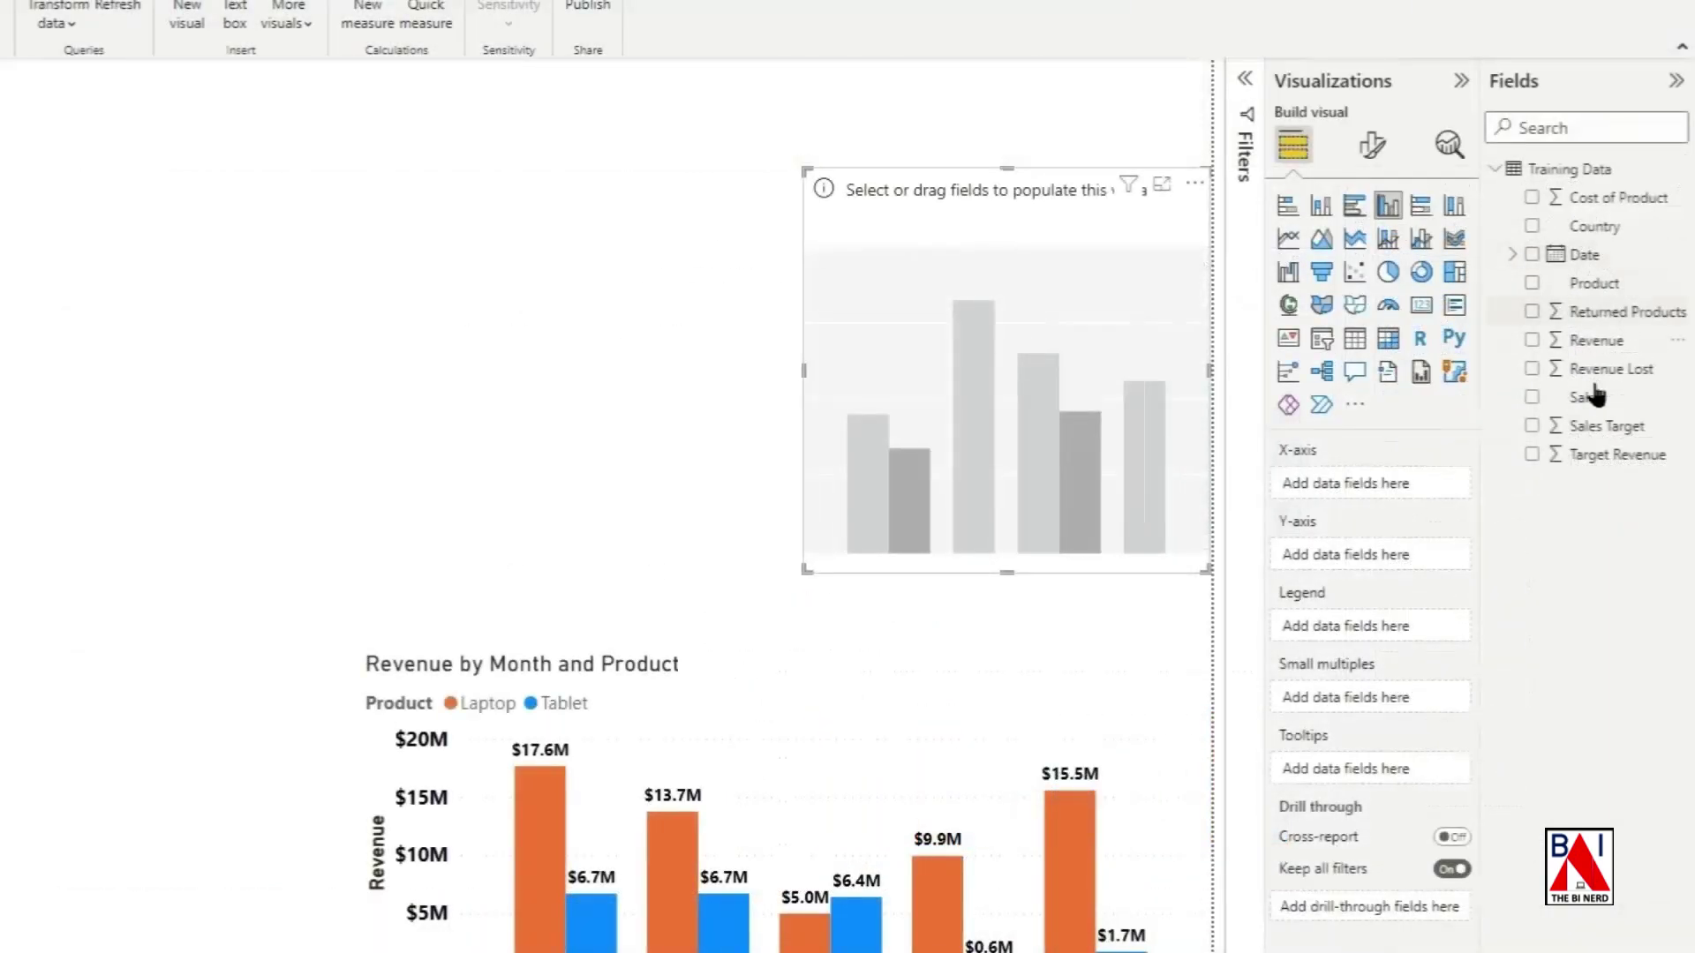
drag(1607, 311, 1374, 486)
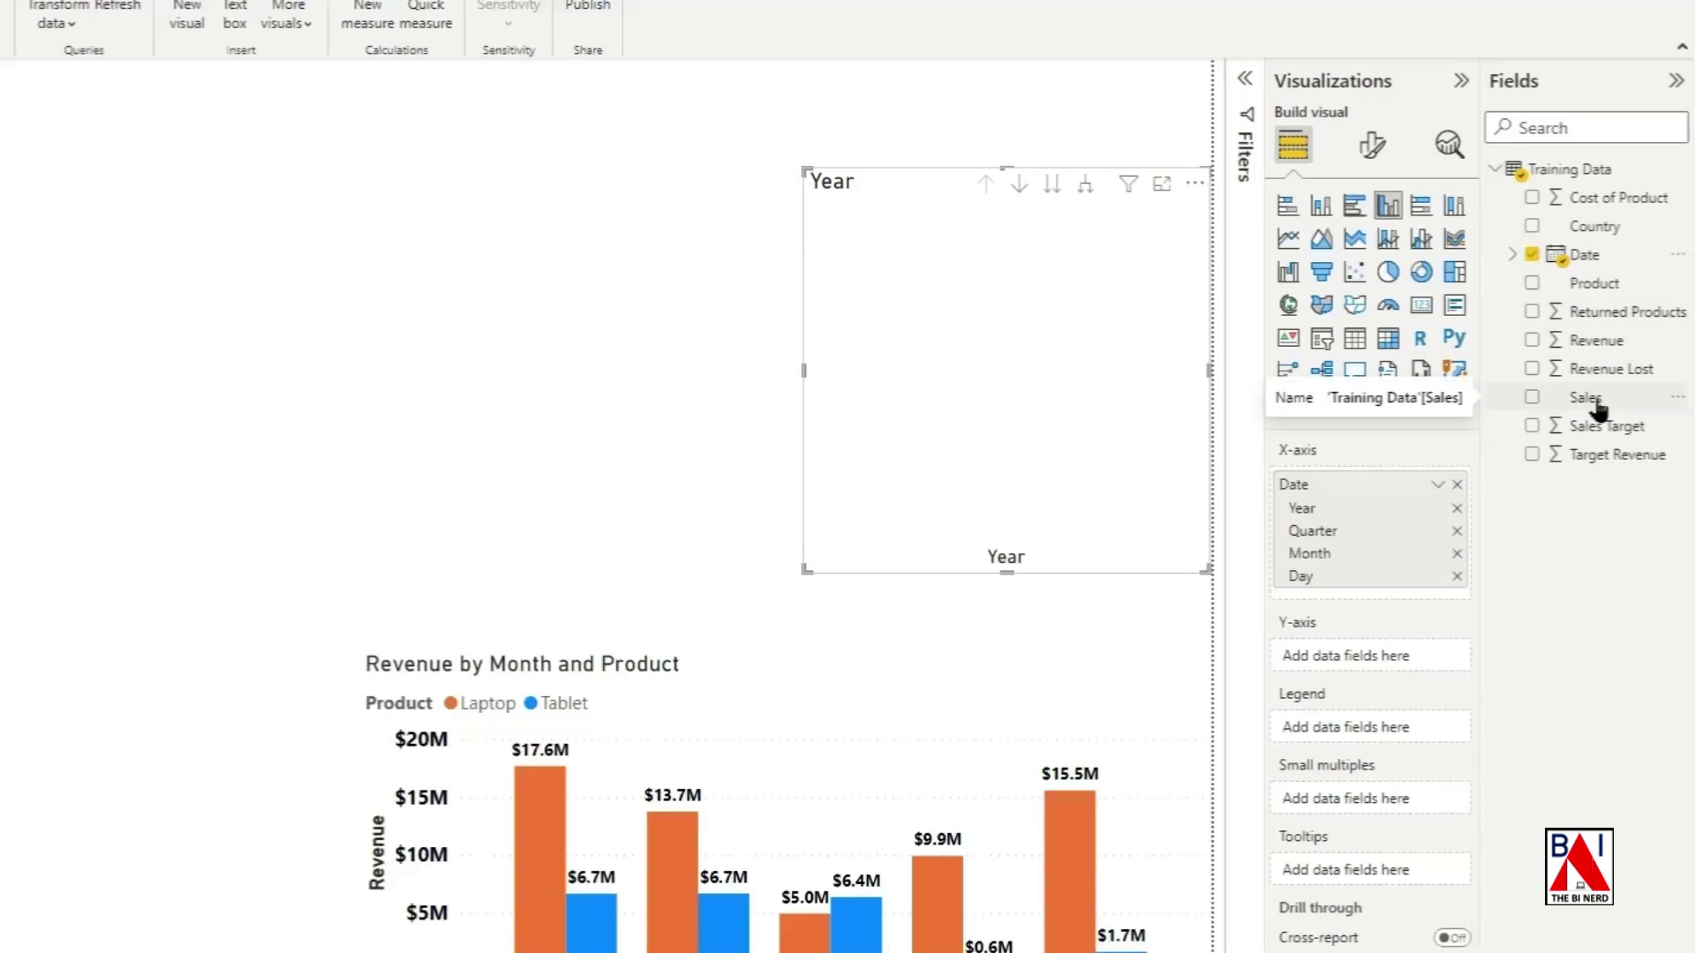
drag(1598, 409, 1386, 671)
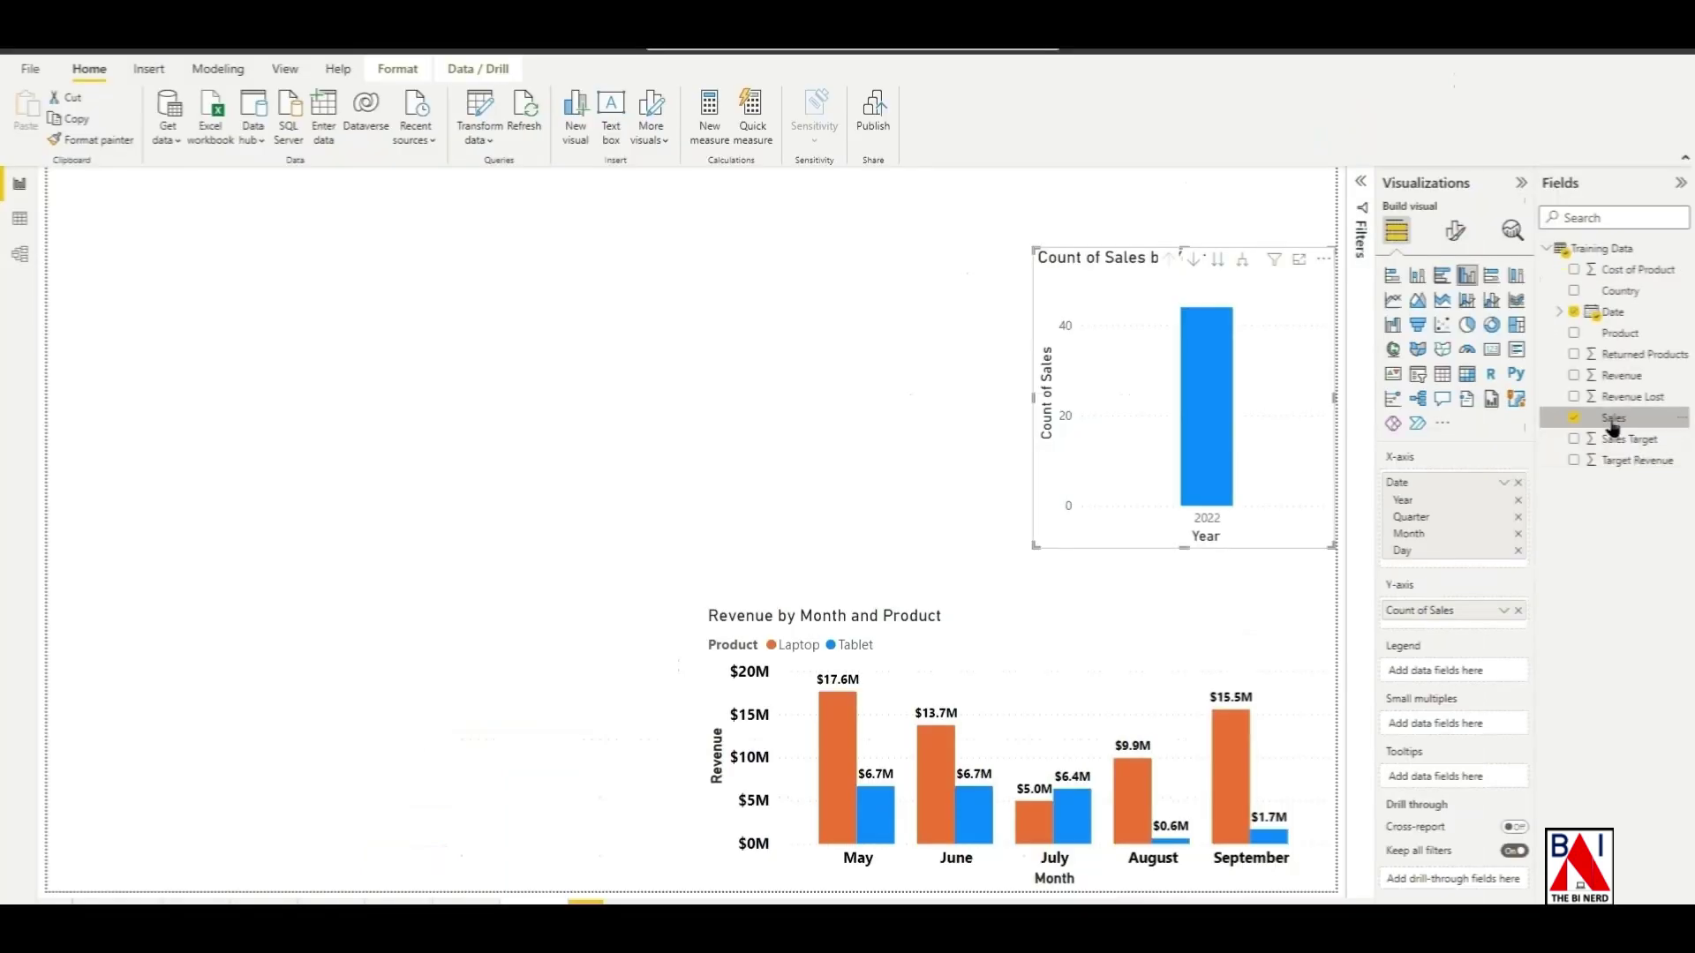
Step: Change the Sales column's data type from text to Whole number
click(1585, 406)
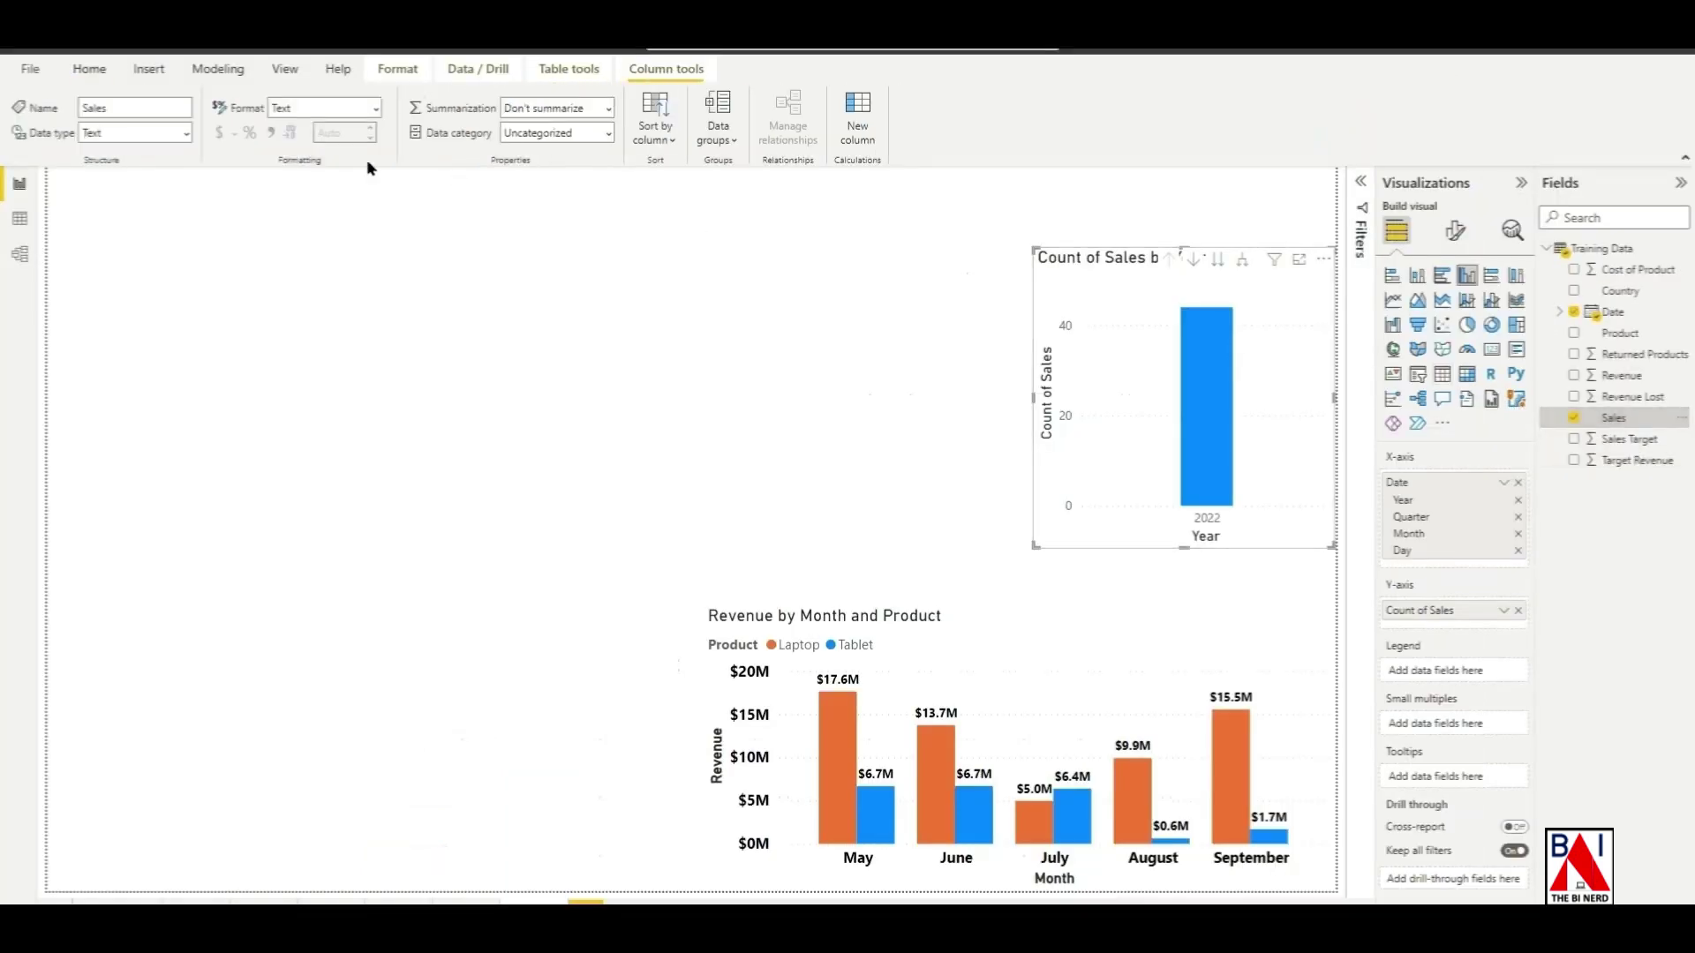
click(174, 129)
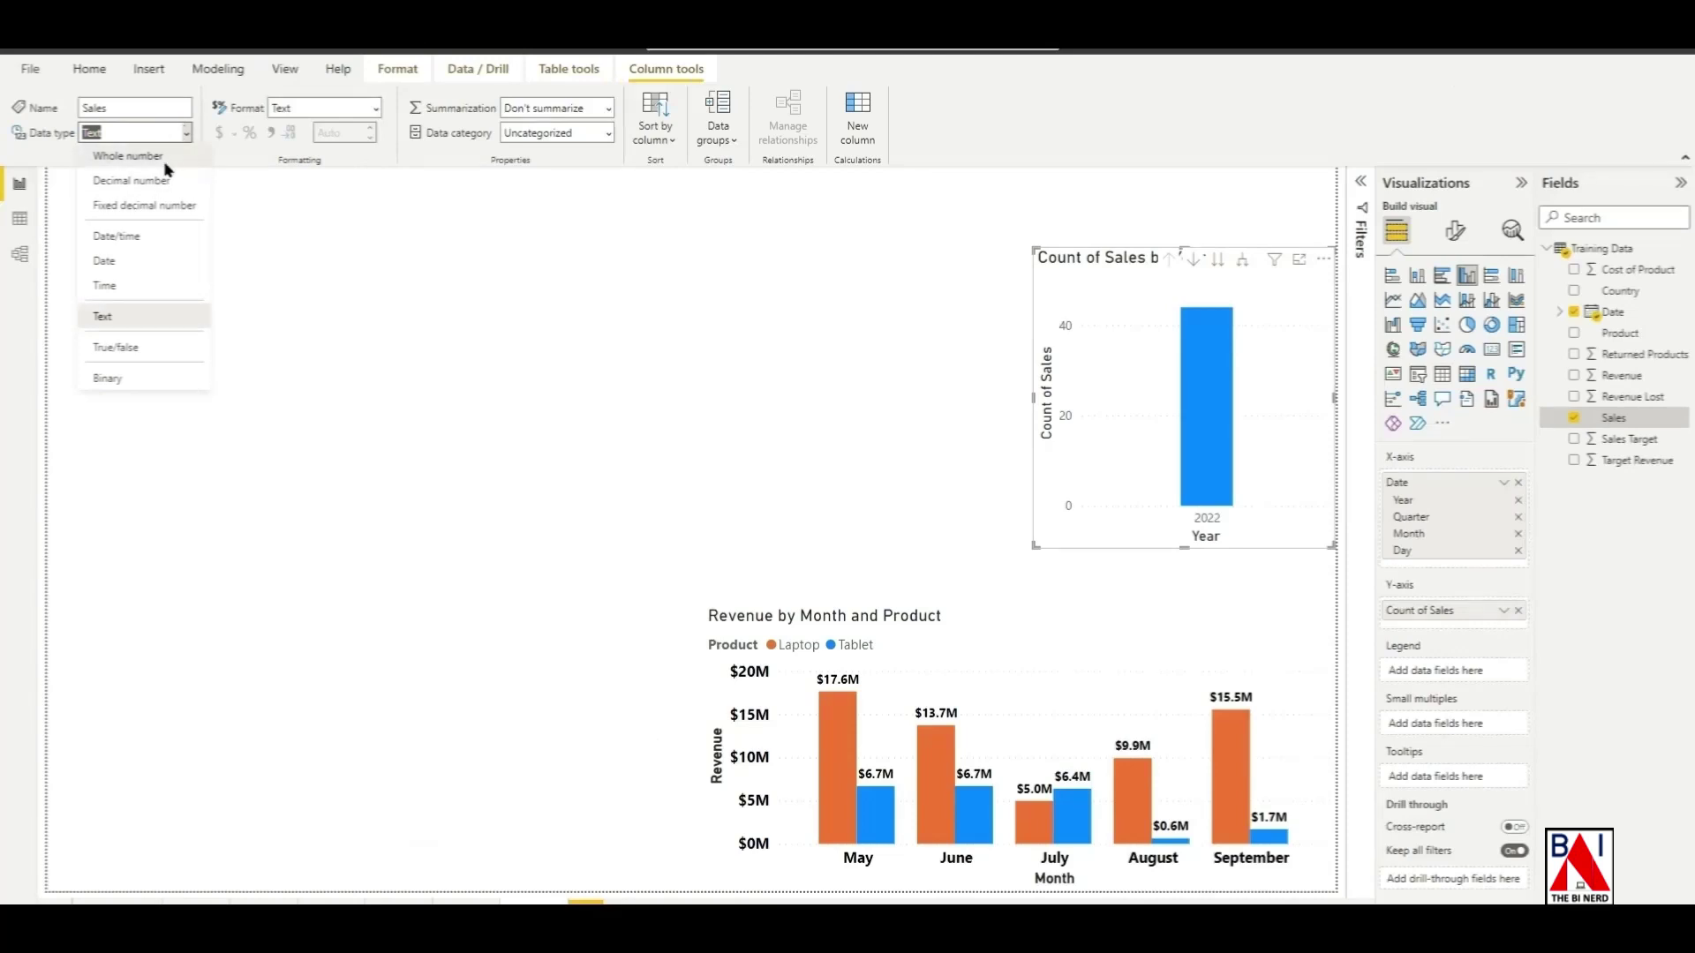
click(165, 158)
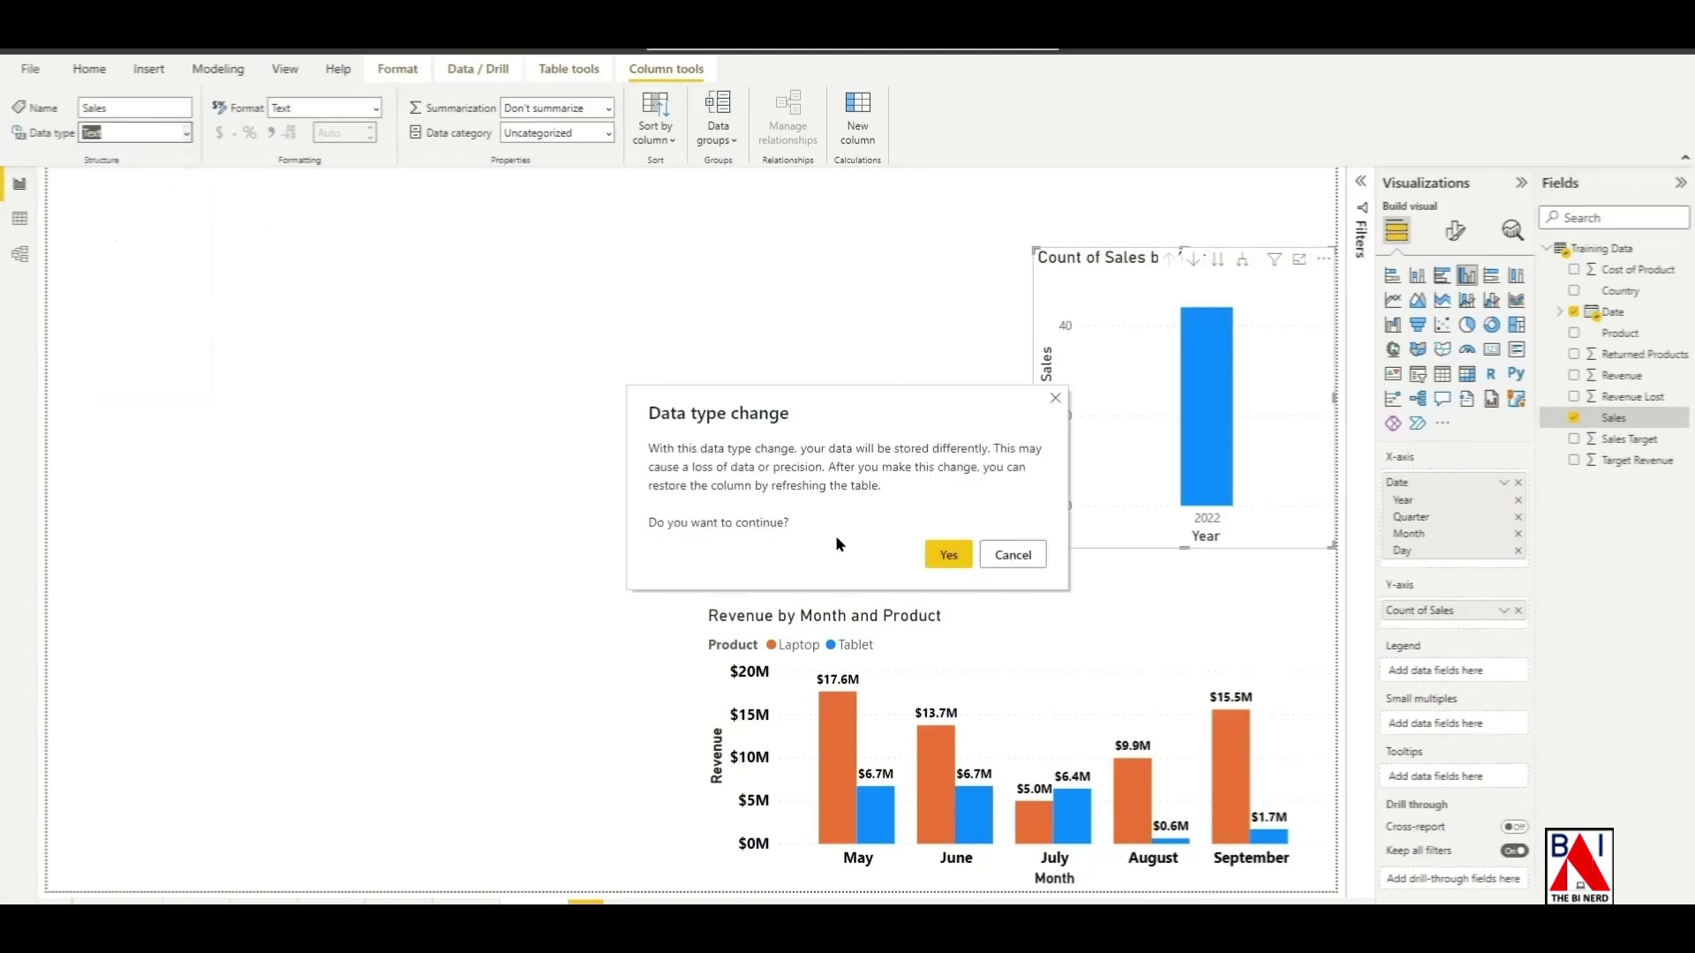
click(942, 556)
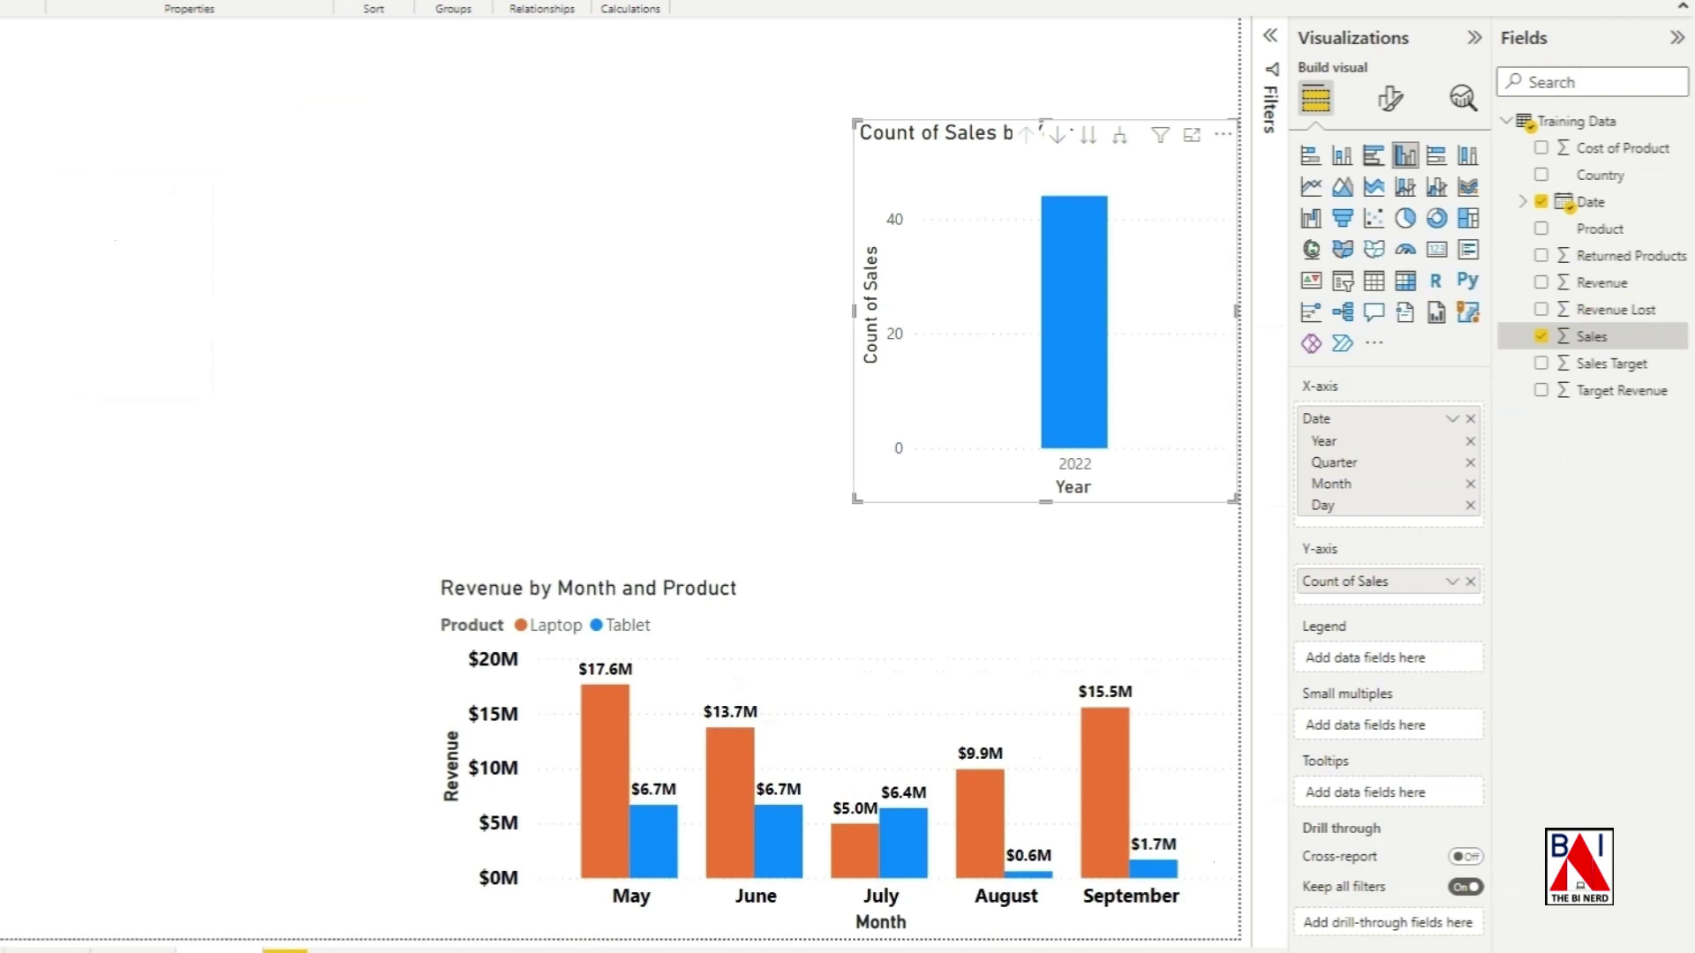
Step: Drill the sales chart down to month level and widen it to match the revenue chart
click(1088, 137)
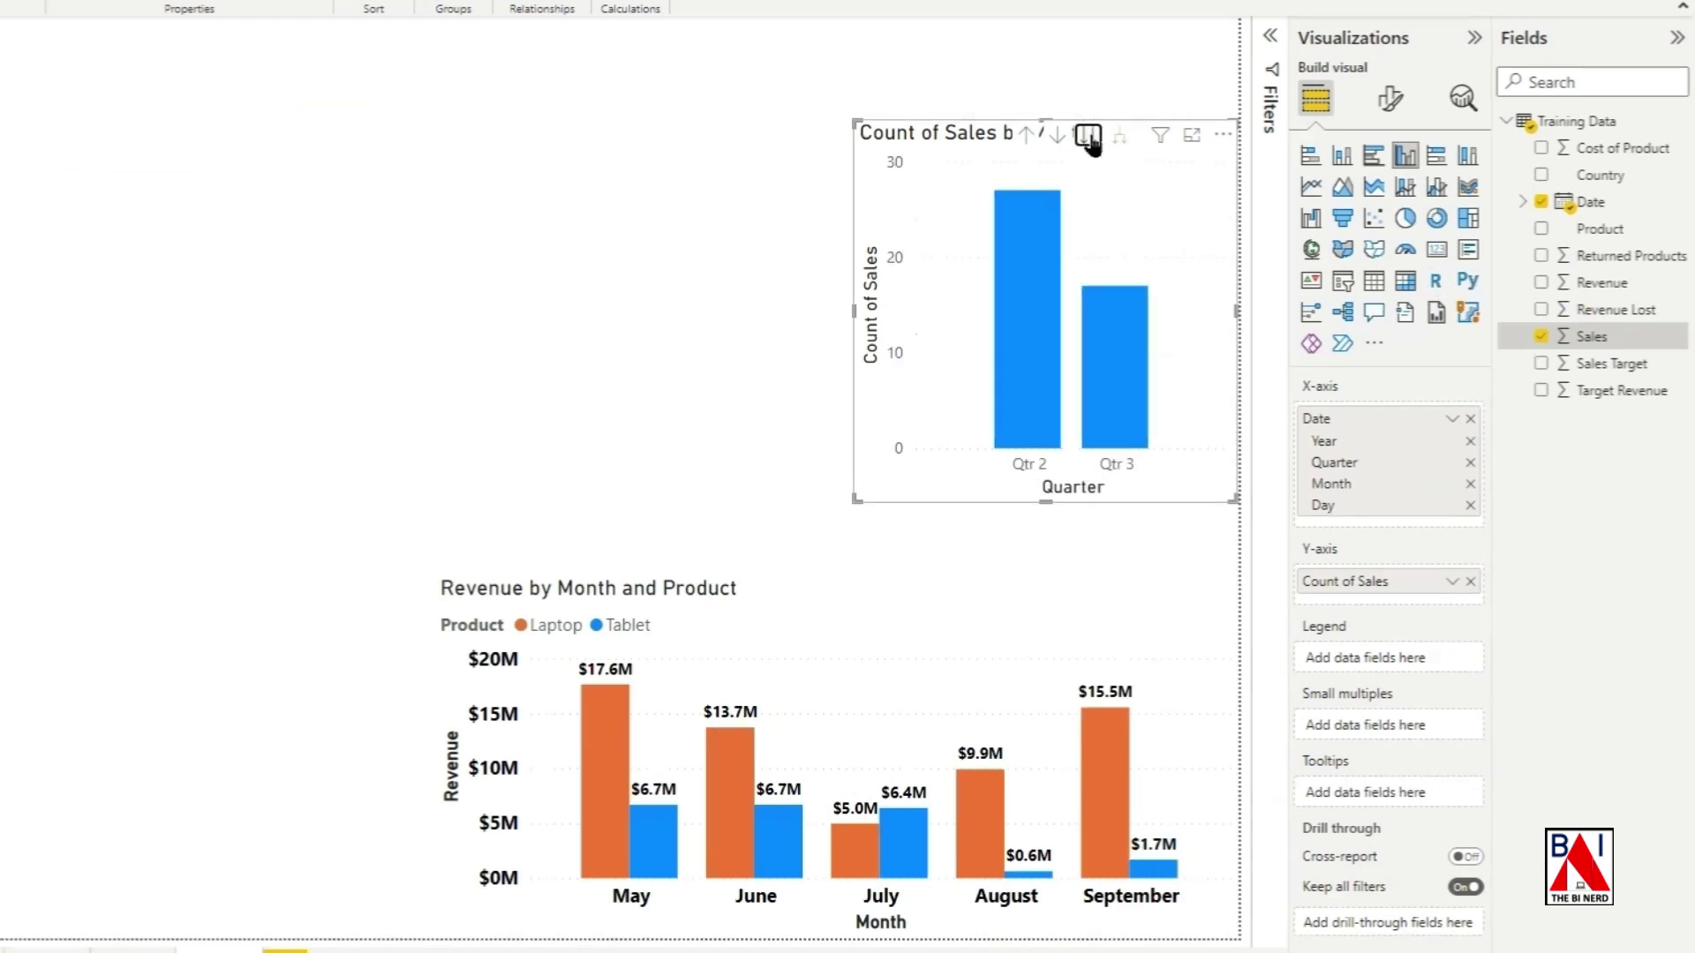
click(1089, 137)
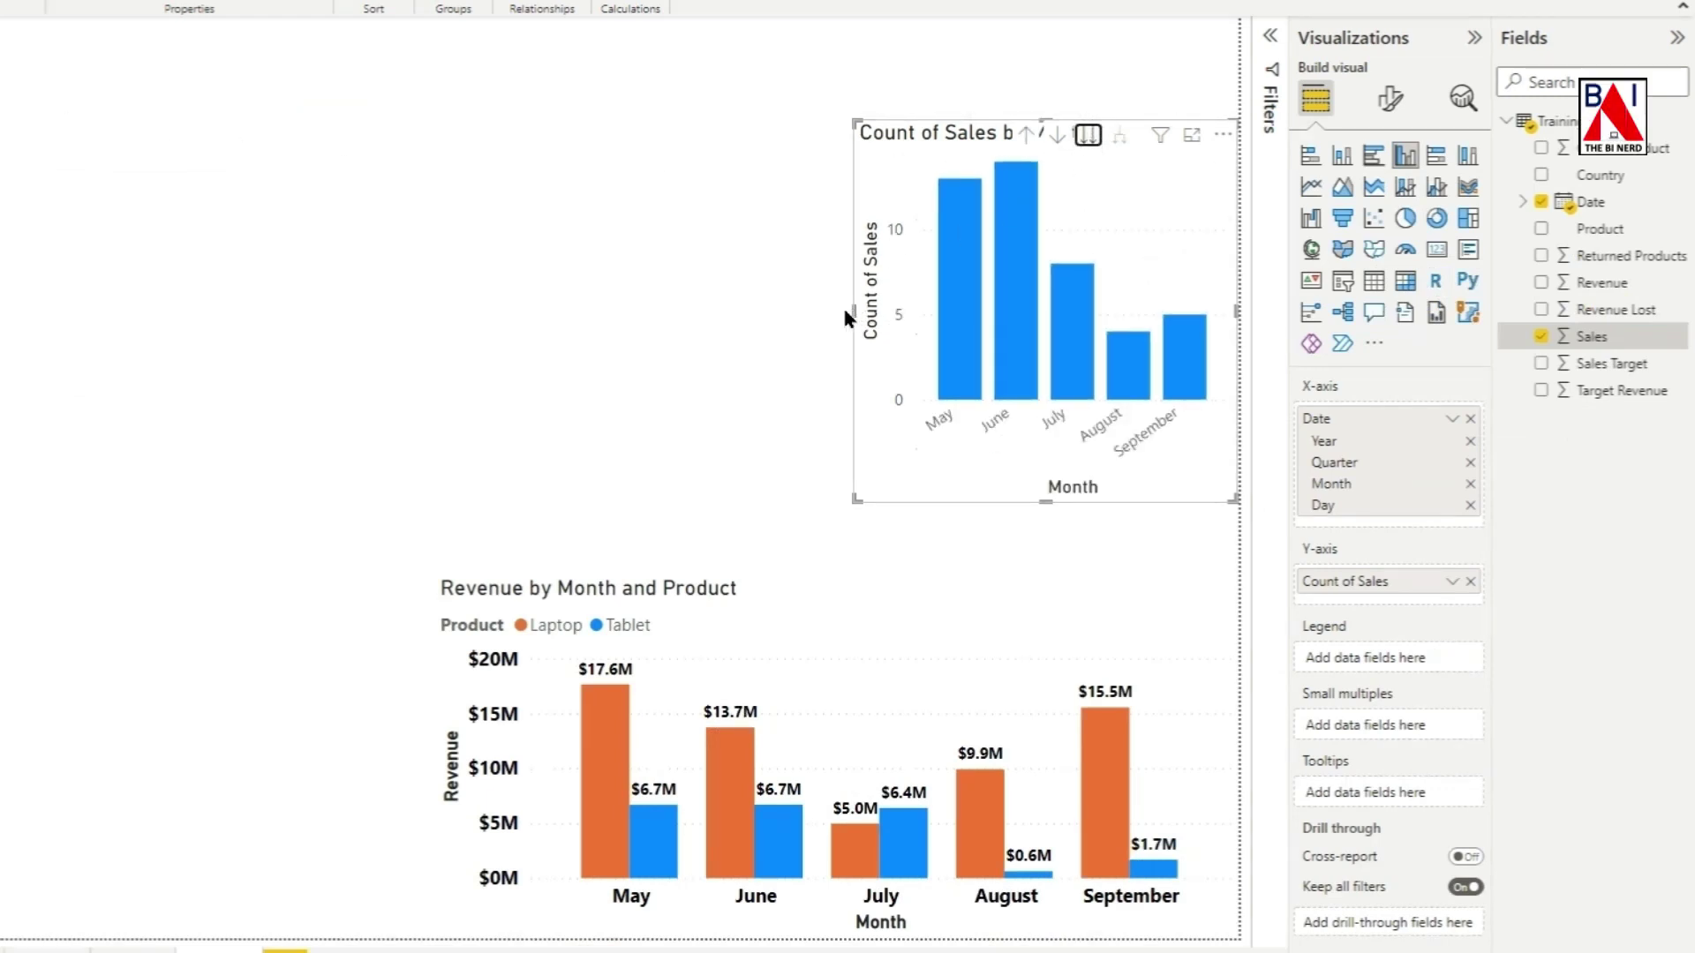
drag(845, 313, 441, 305)
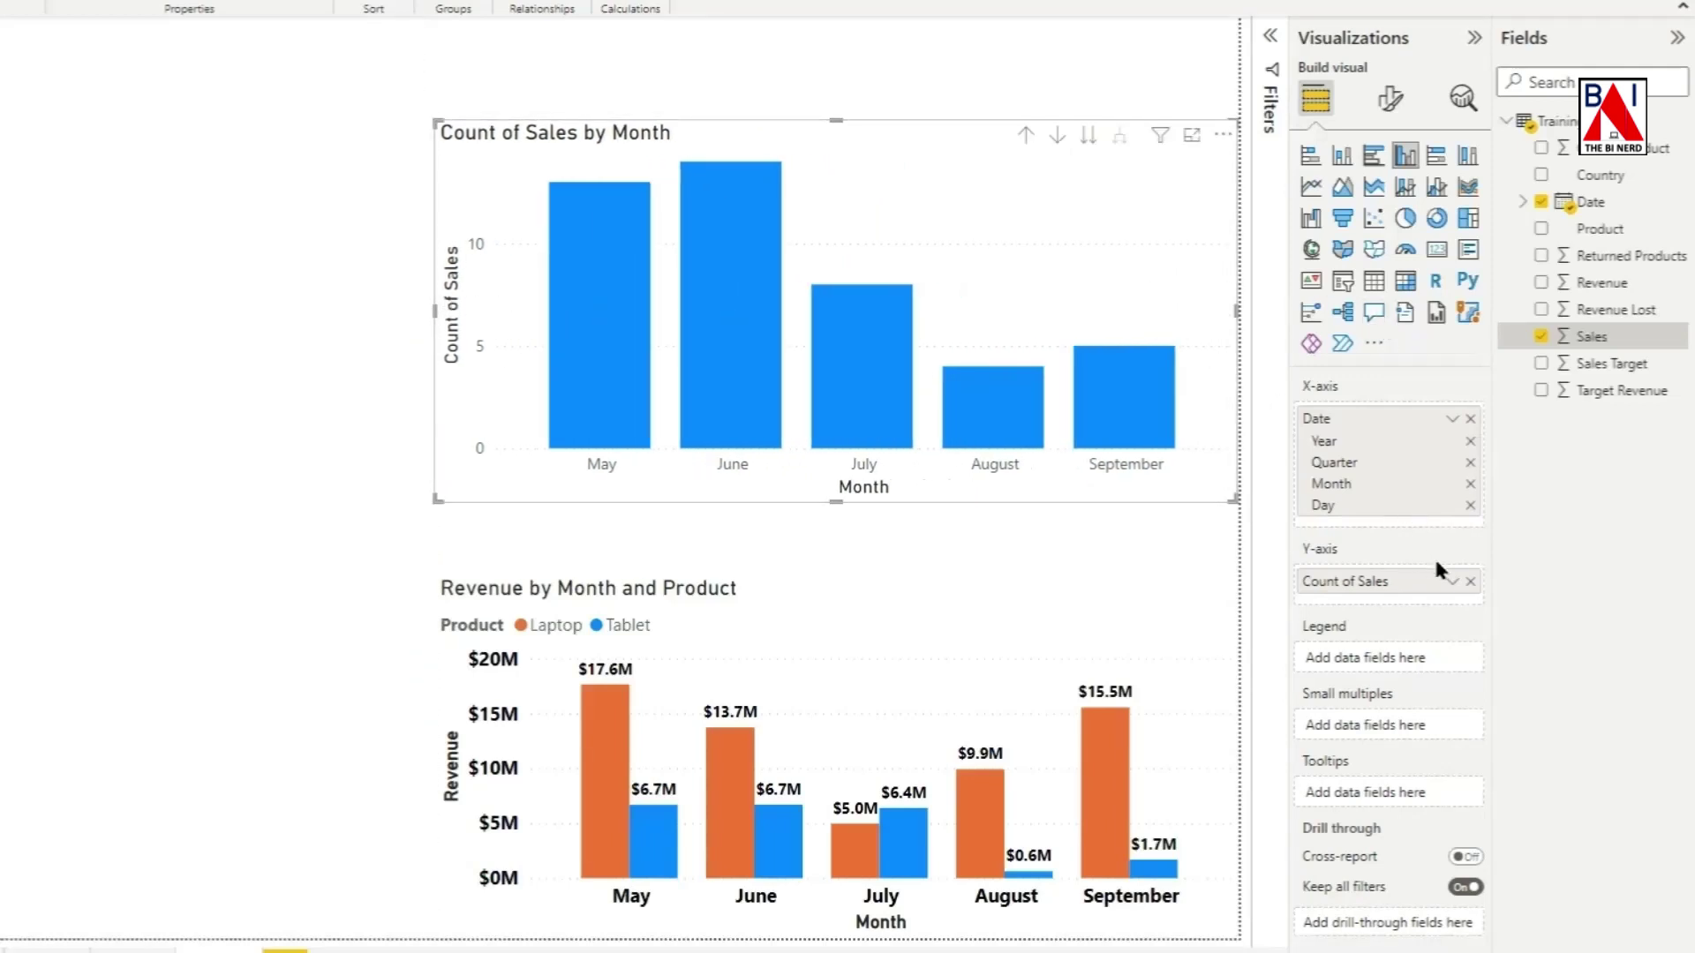
Step: Aggregate the chart's Sales values as Sum and add Product as its legend
click(1452, 582)
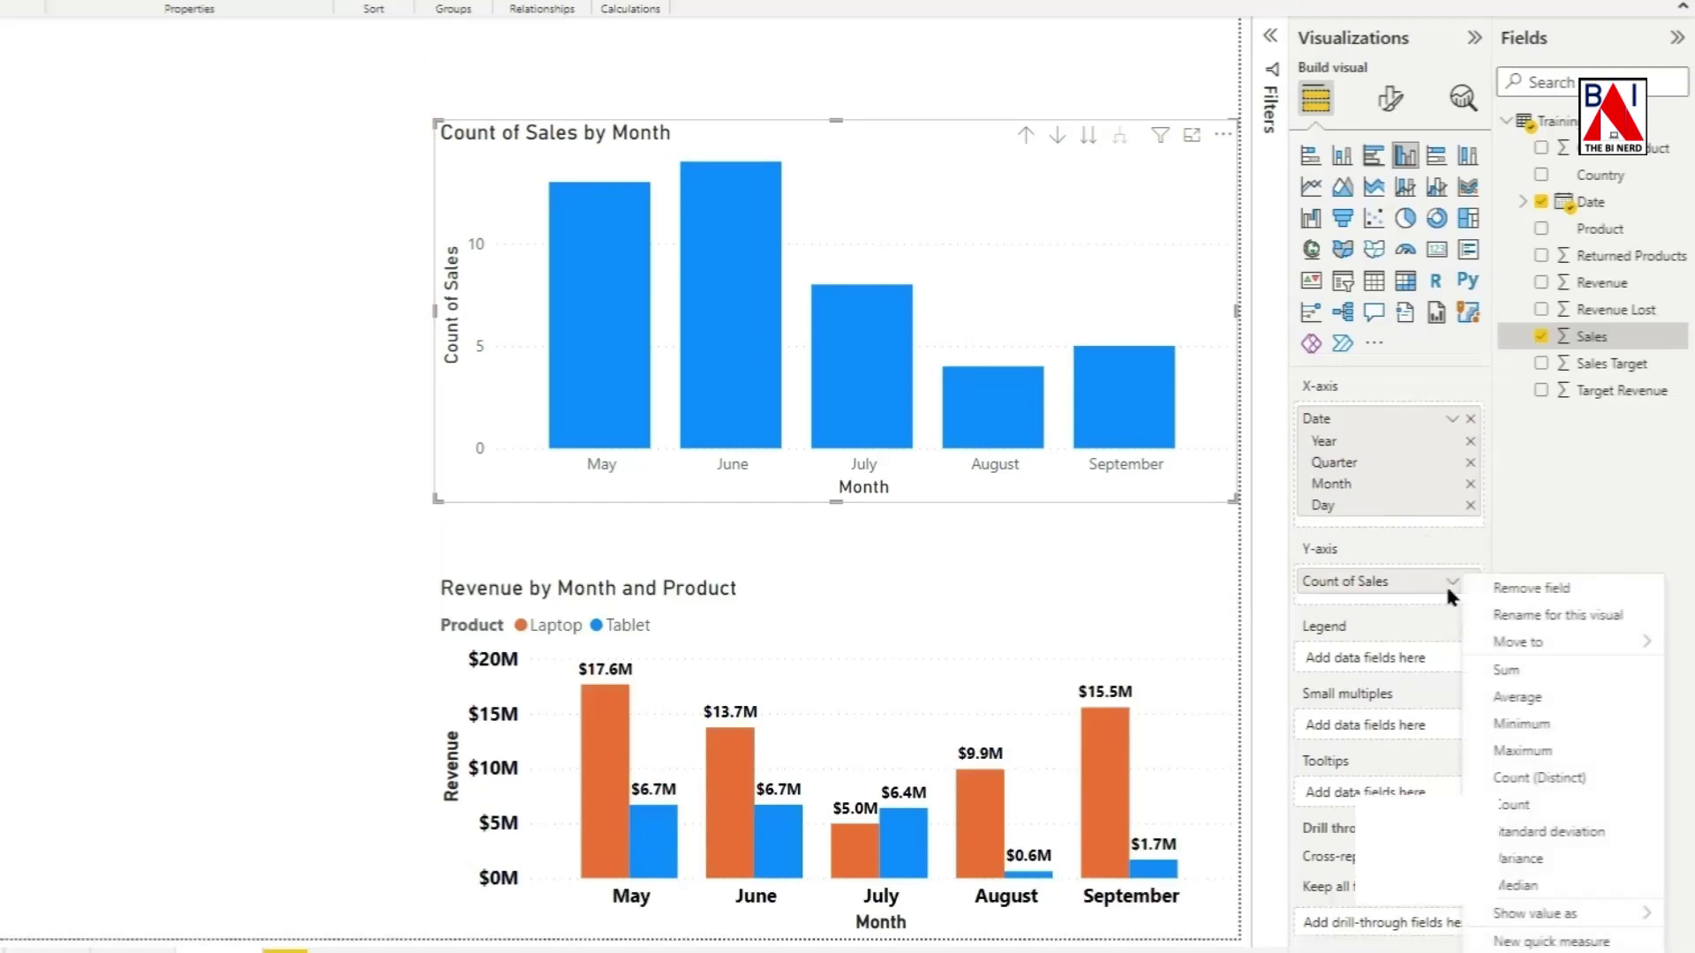
click(1498, 673)
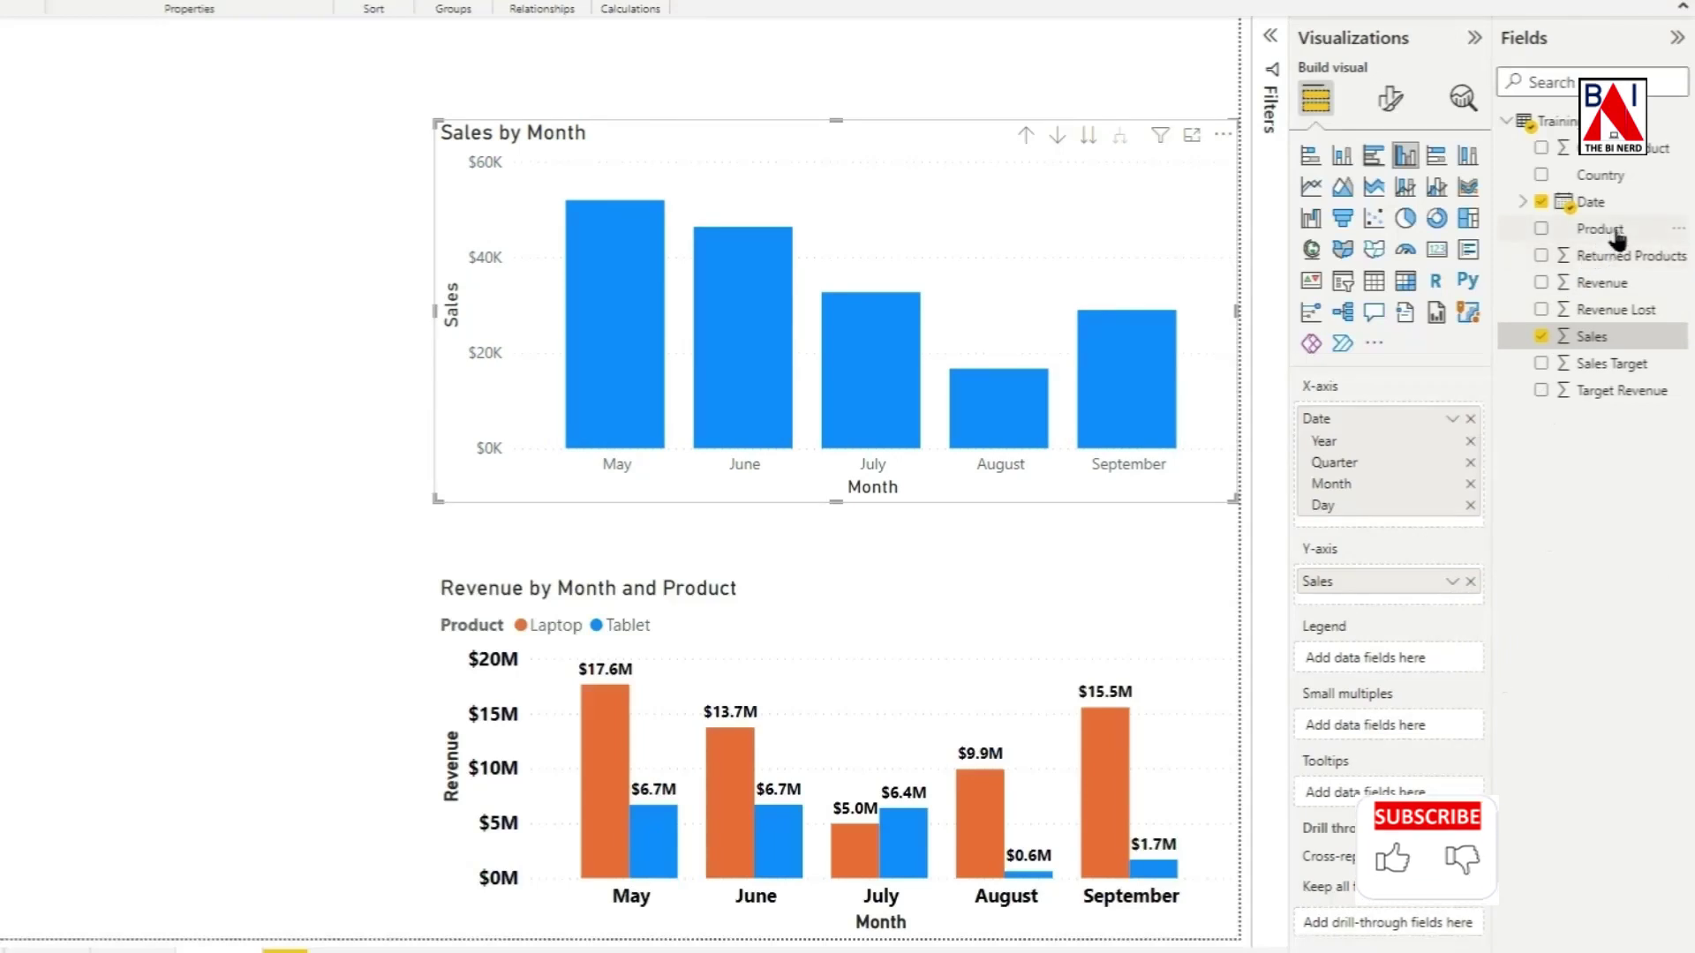
drag(1593, 230, 1407, 658)
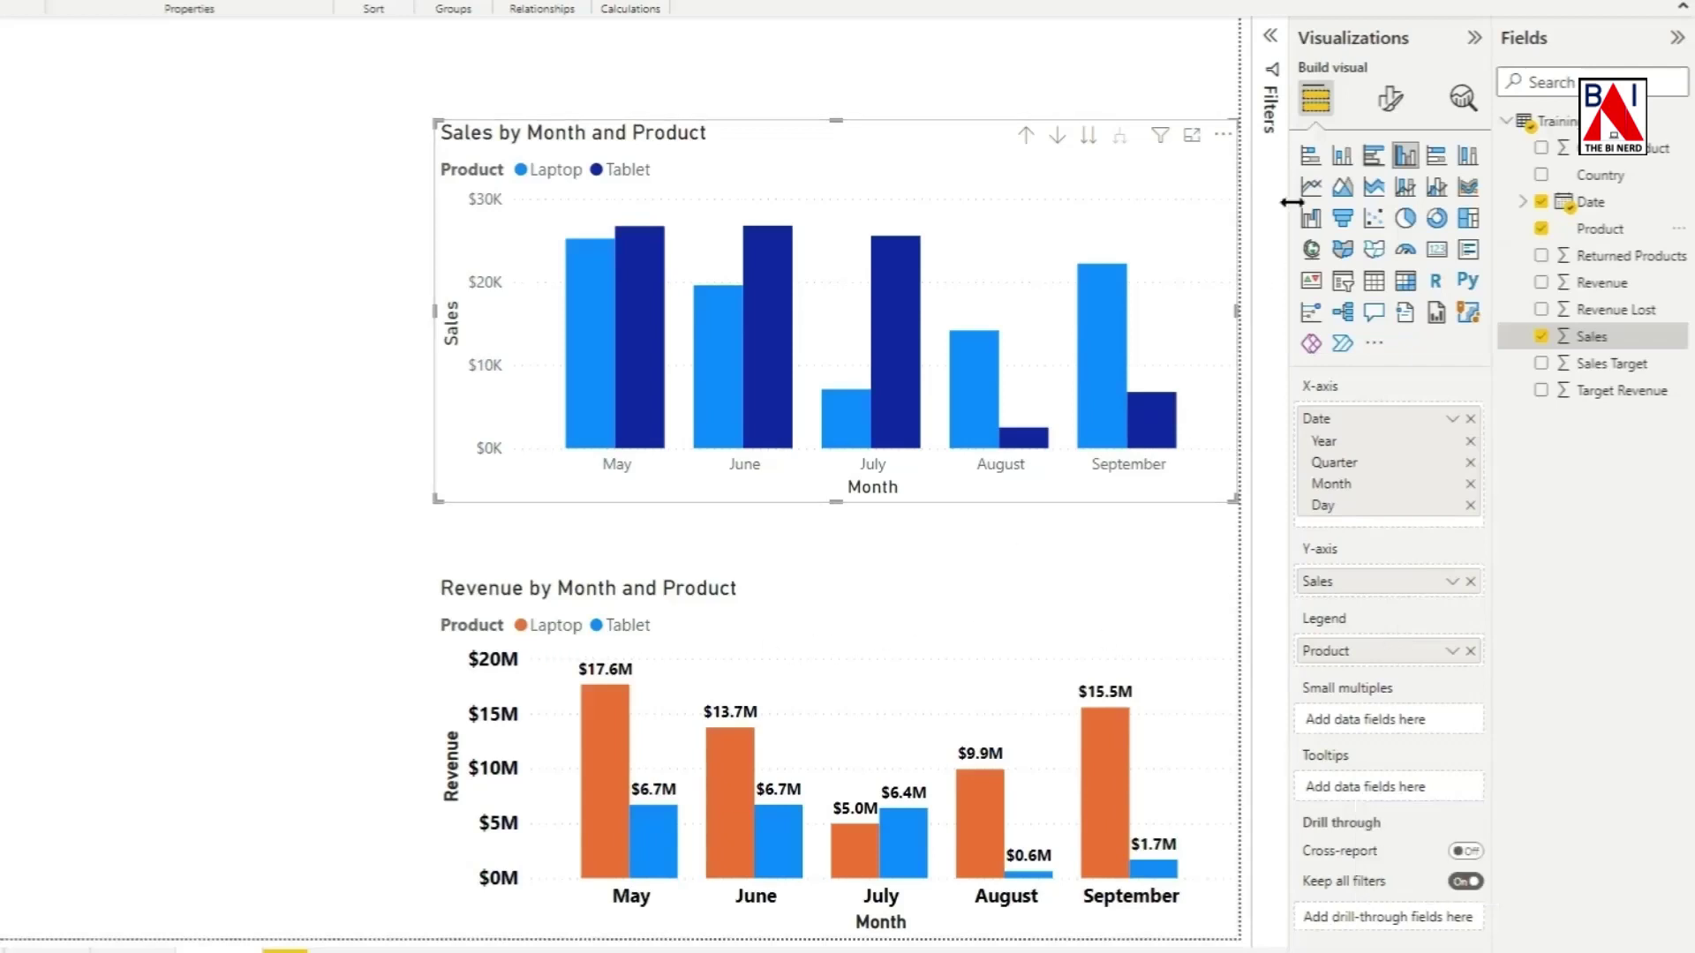
Step: Format the sales chart's X-axis values as size 11, bold and black
click(1388, 100)
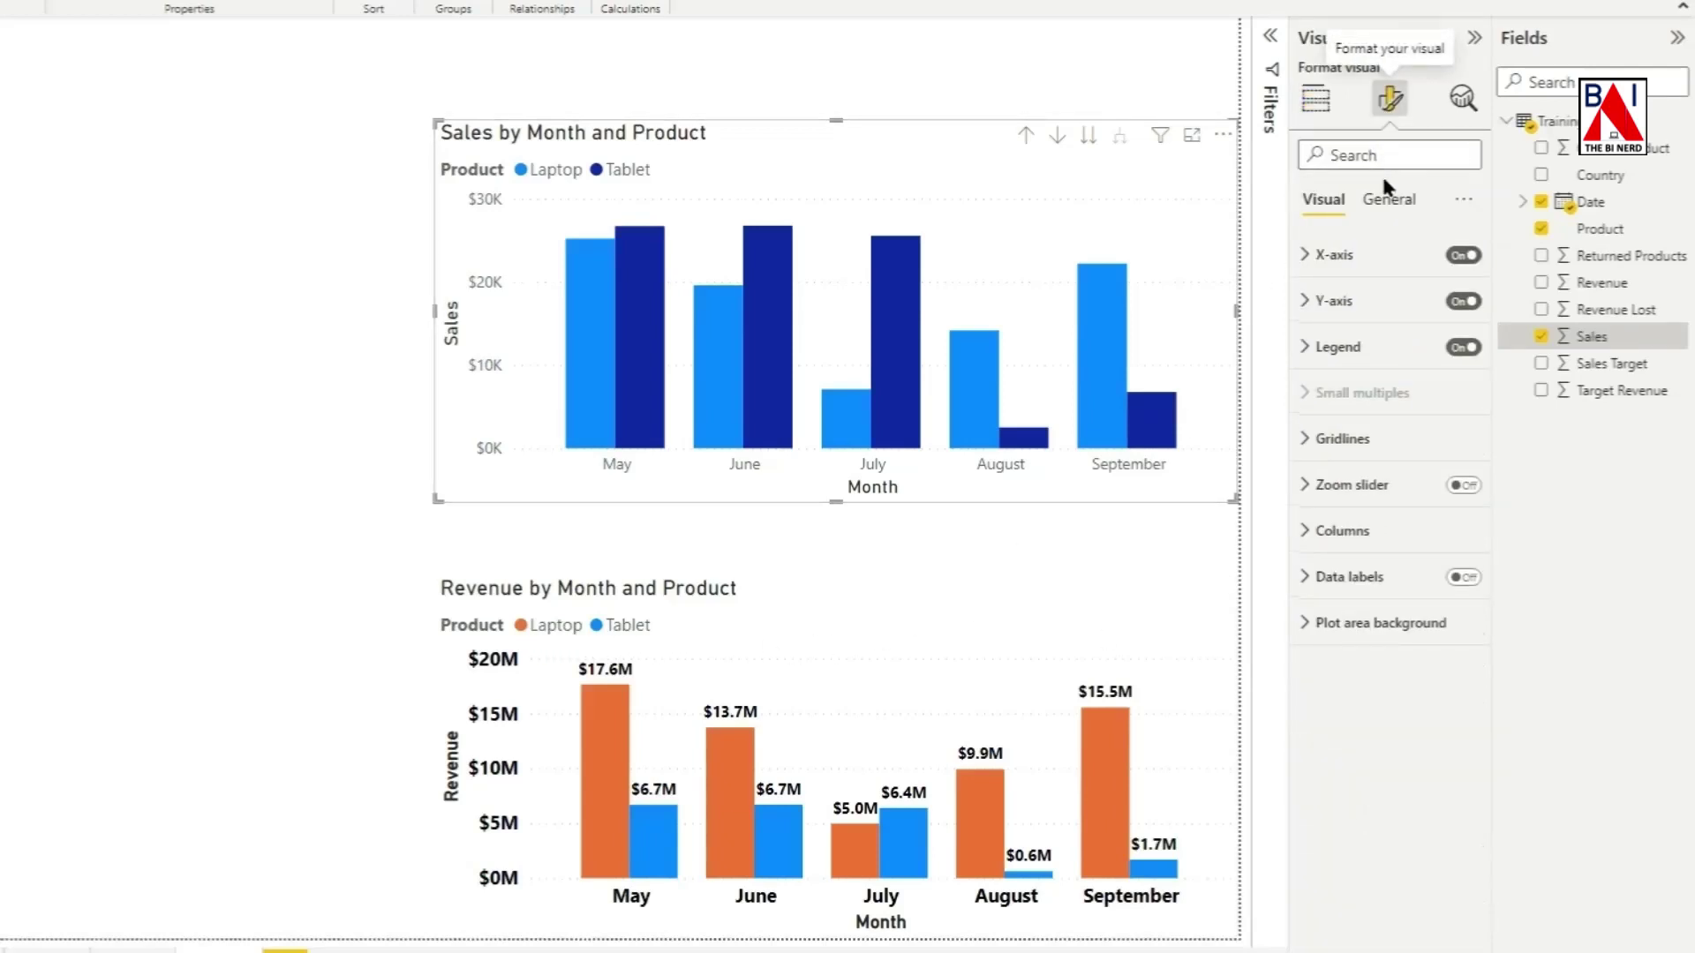
click(1310, 255)
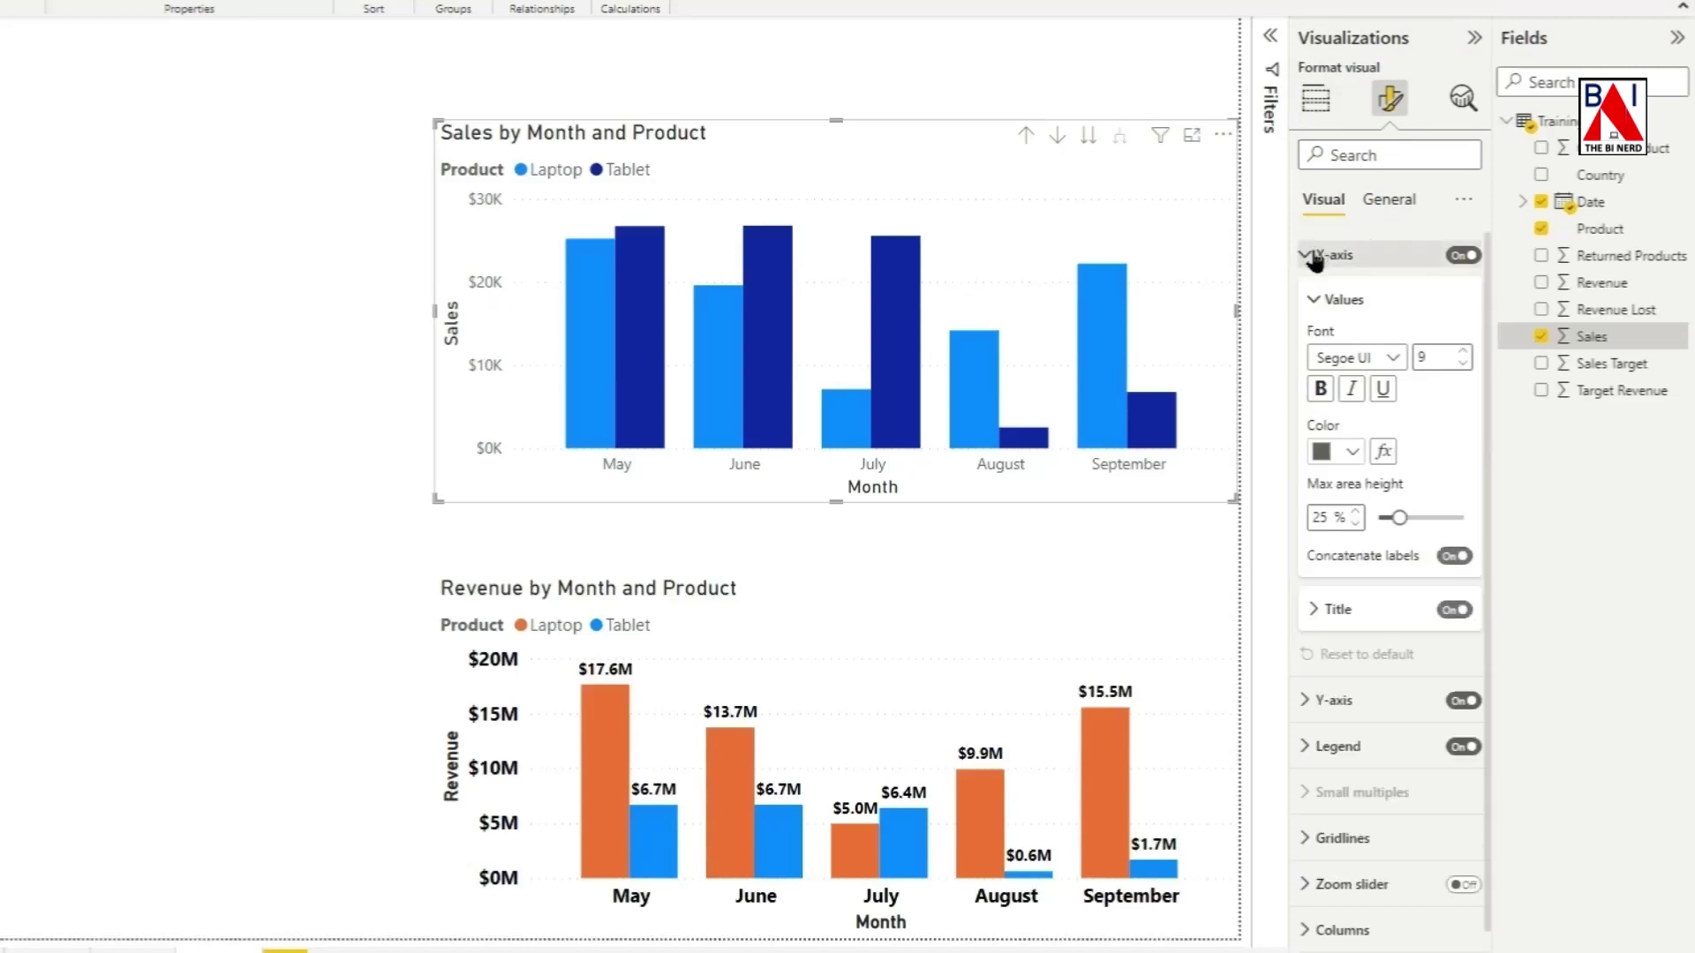
click(1463, 352)
click(1464, 351)
click(1320, 389)
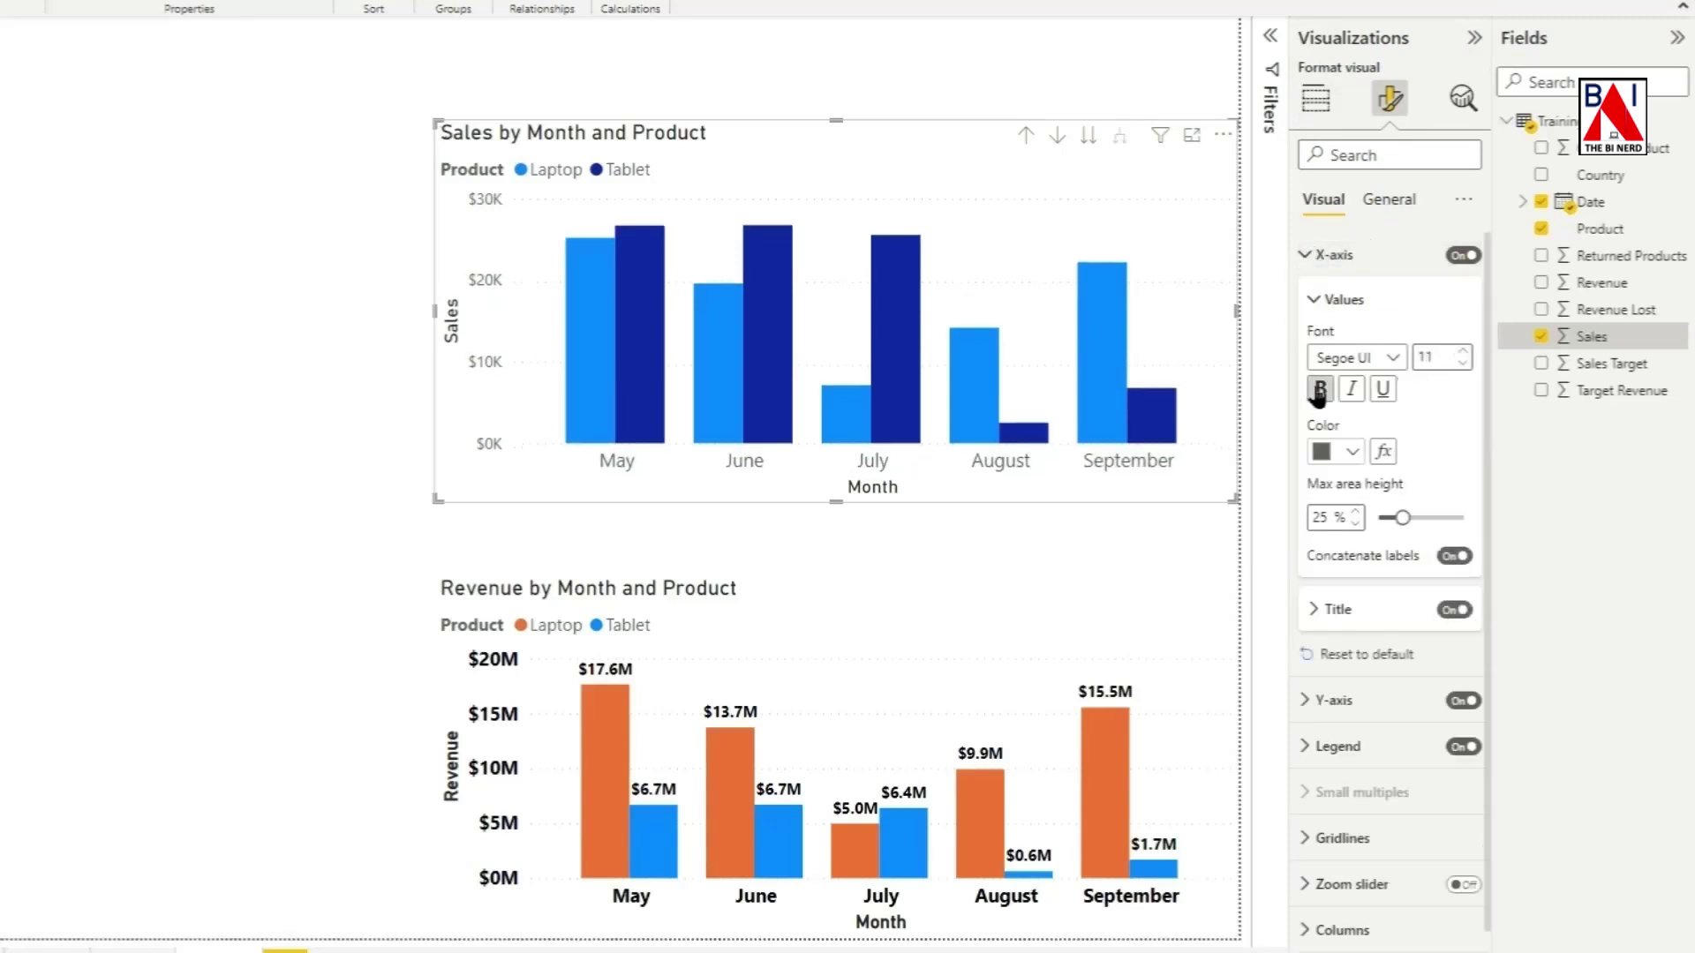
click(1348, 450)
click(1366, 524)
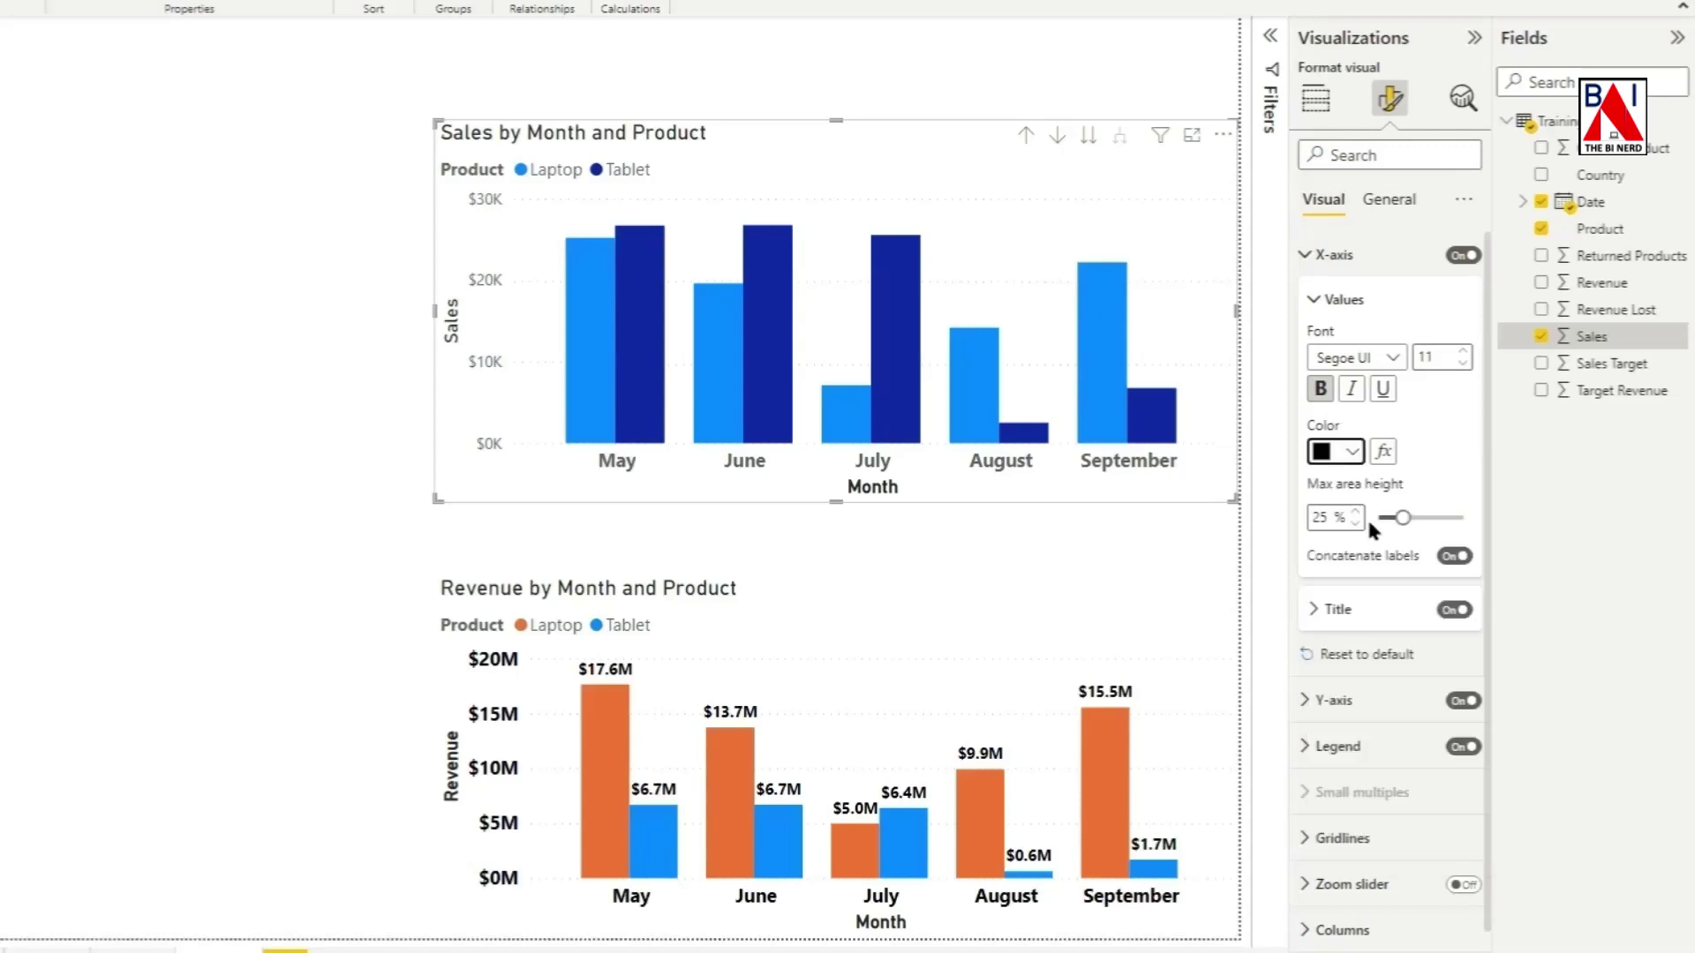
click(1310, 254)
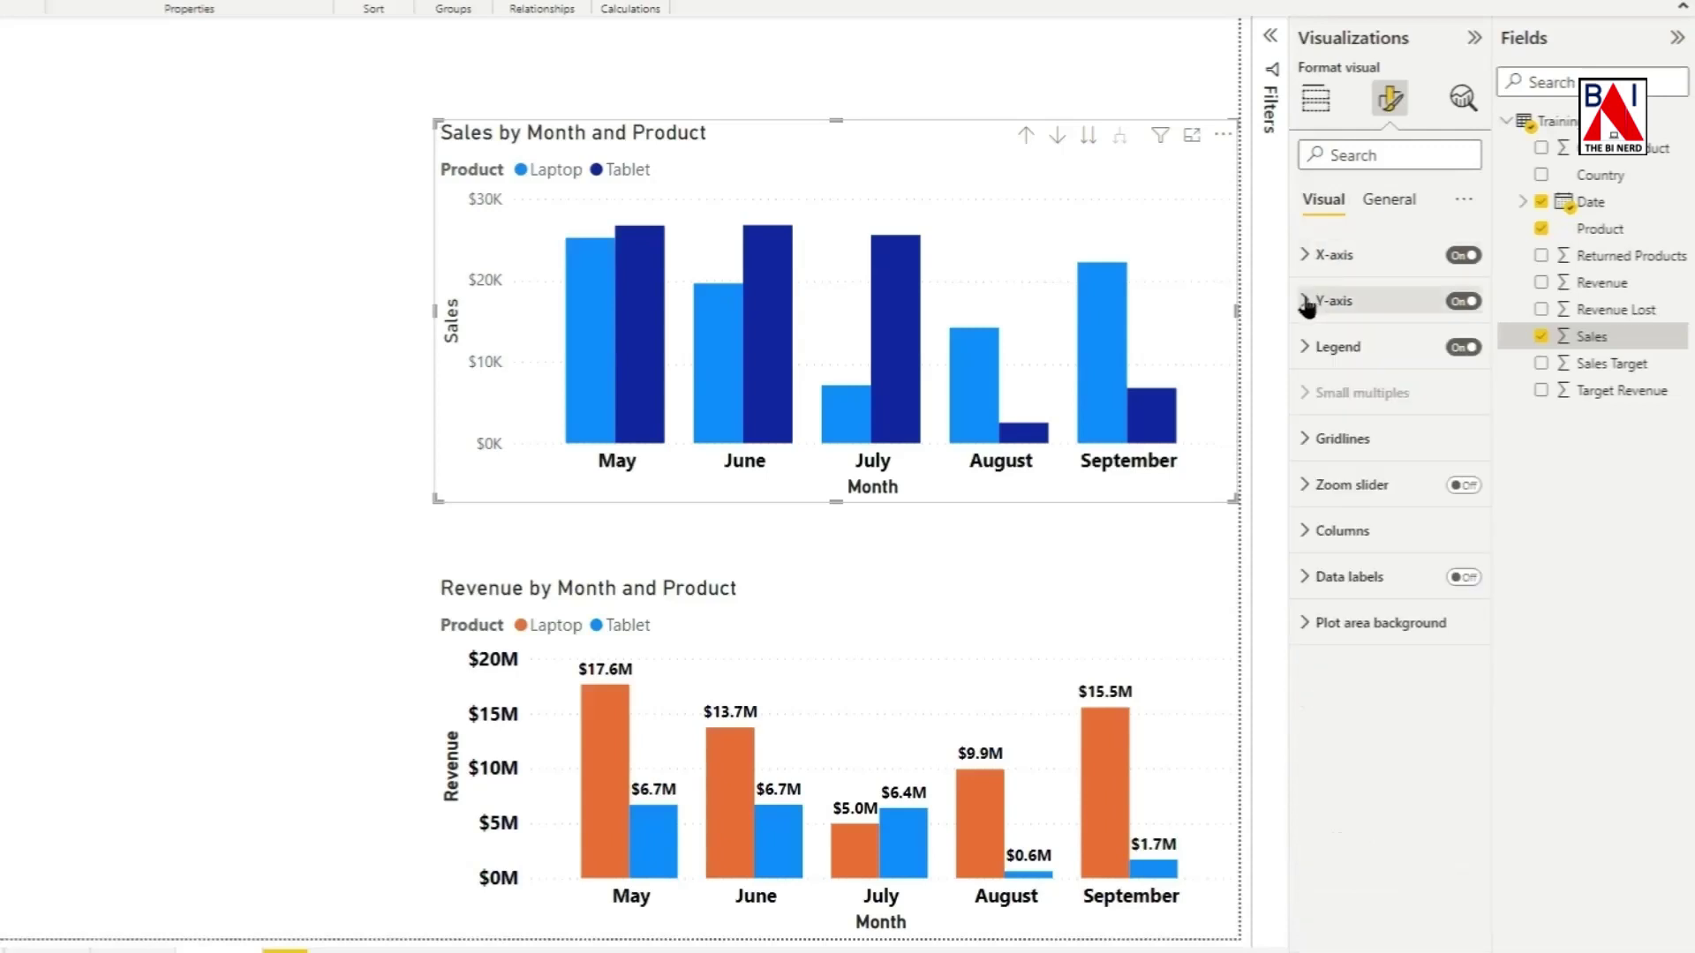
Step: Format the sales chart's Y-axis values as size 11, bold and black
click(1309, 301)
click(1315, 579)
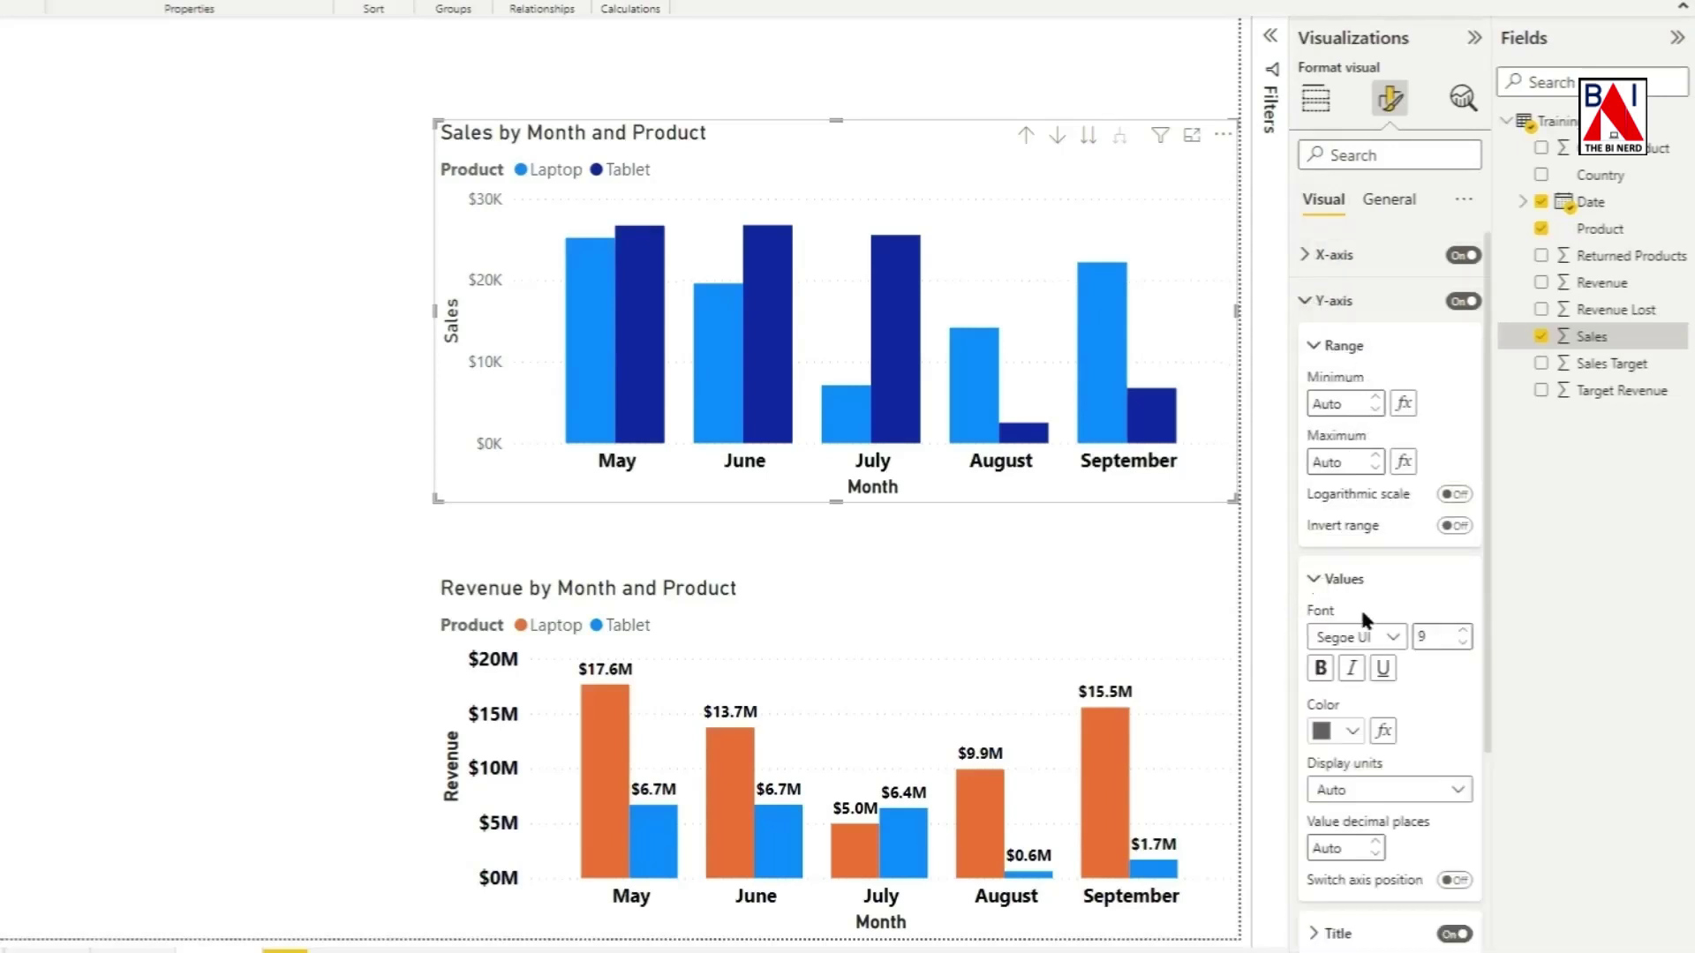
click(1463, 631)
click(1462, 632)
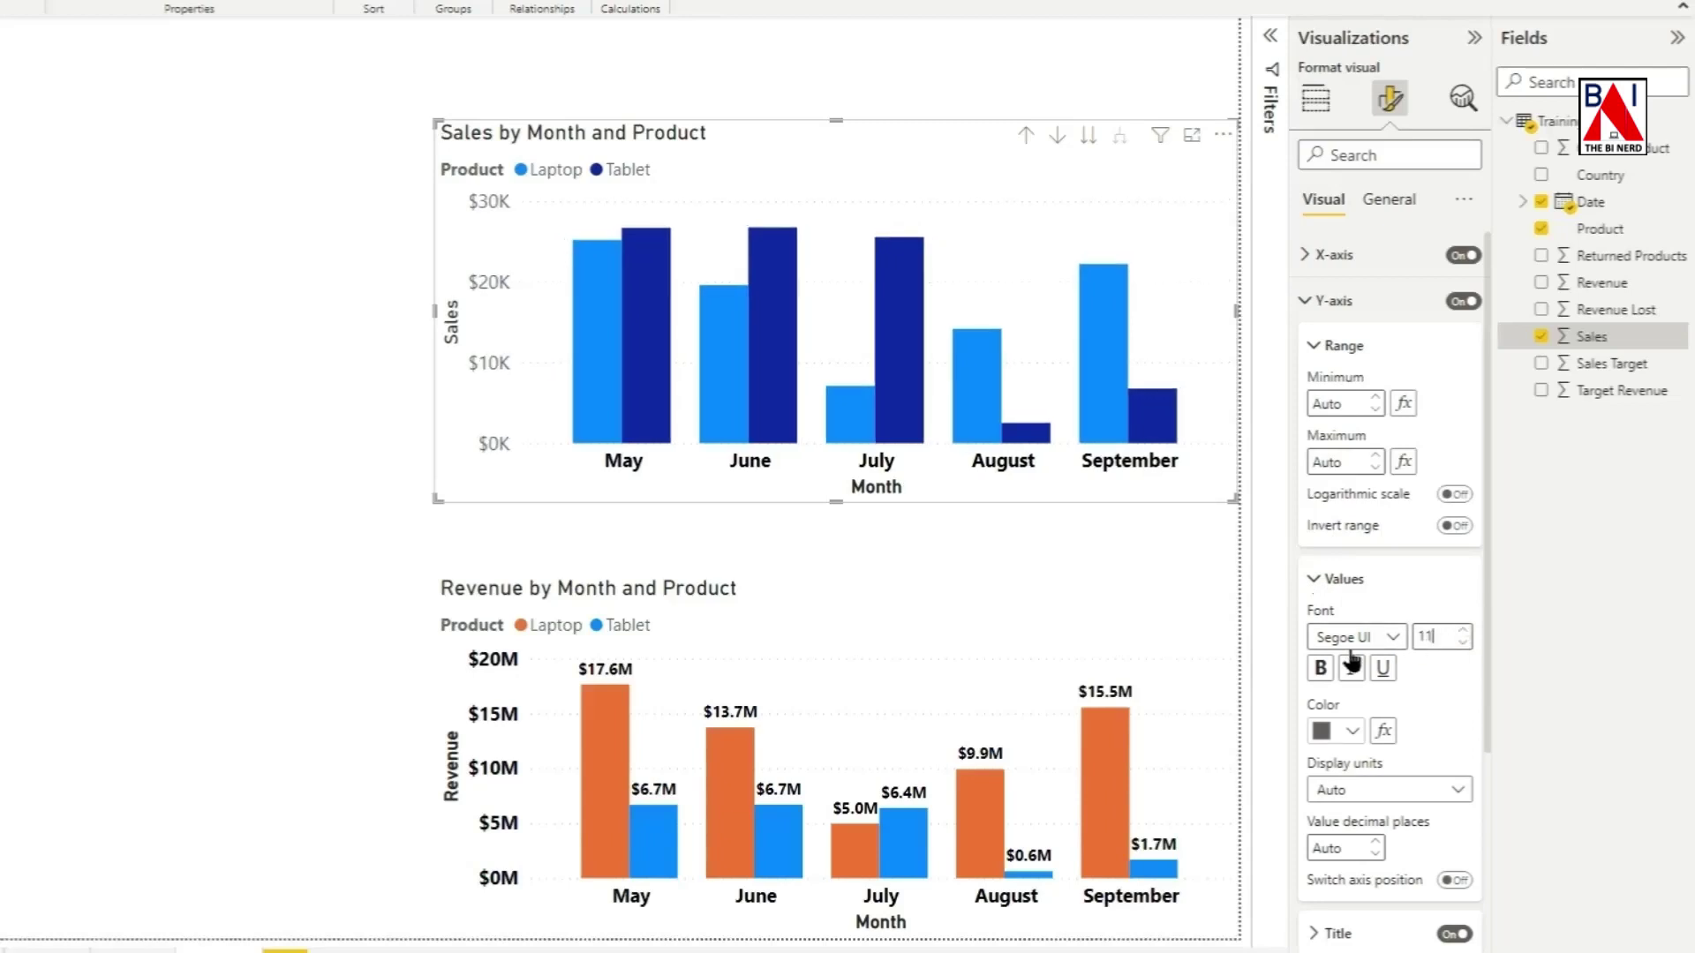
click(1321, 669)
click(1341, 732)
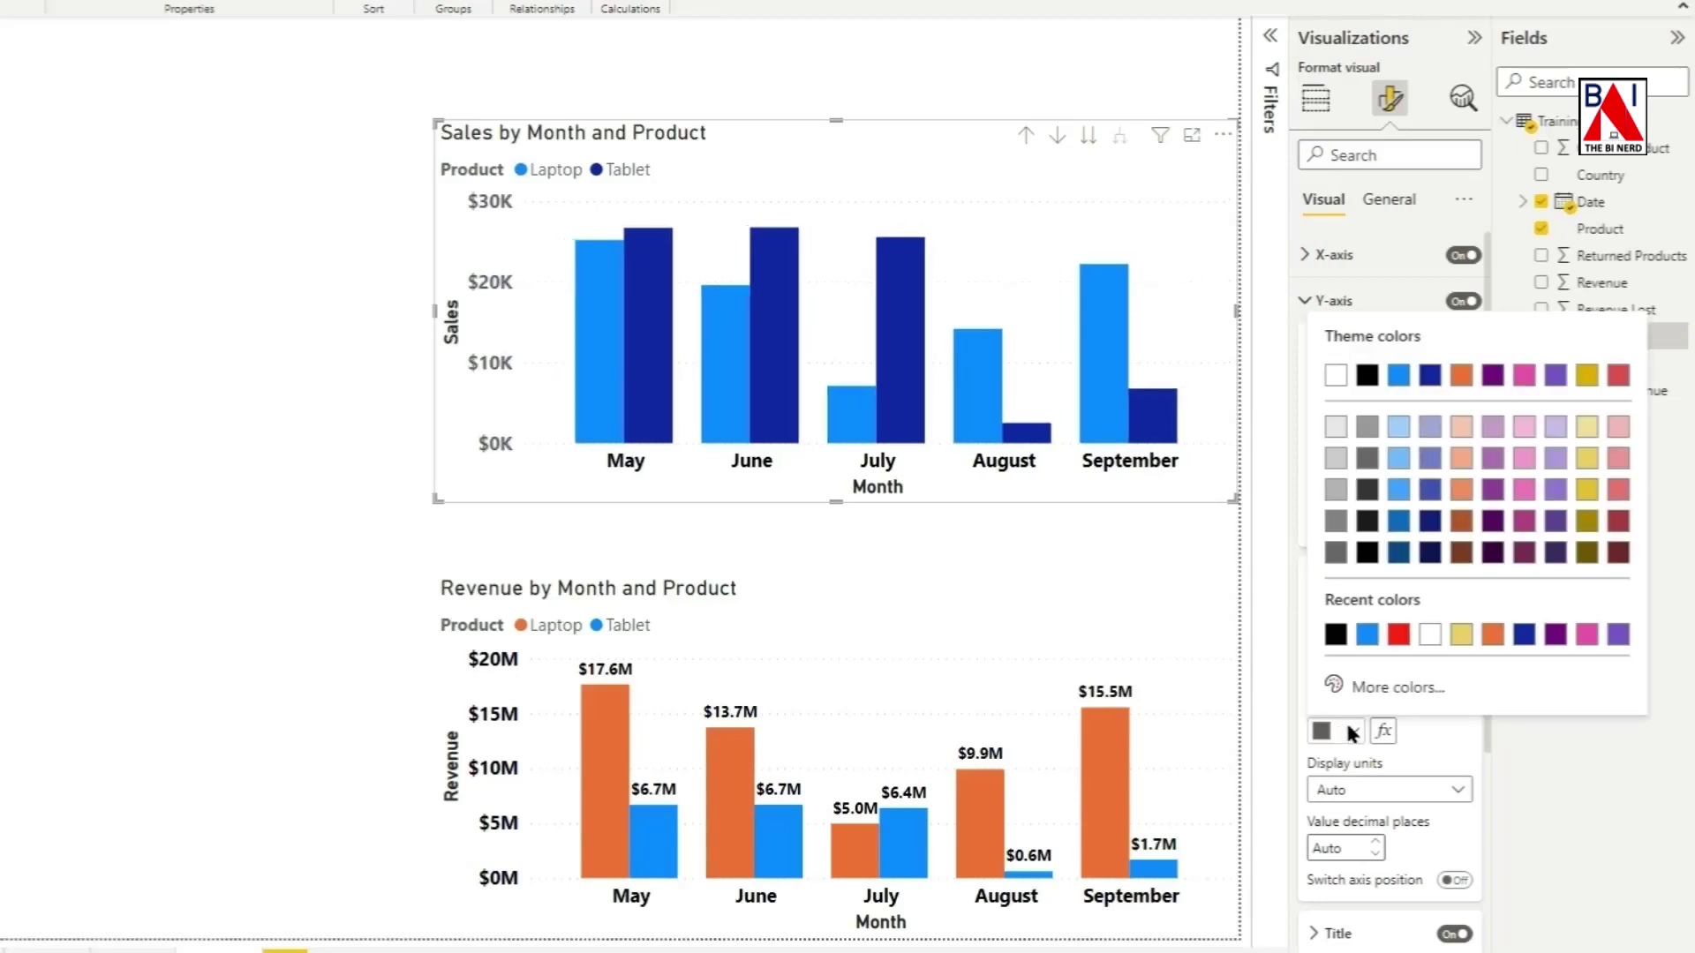
click(1336, 636)
click(1308, 300)
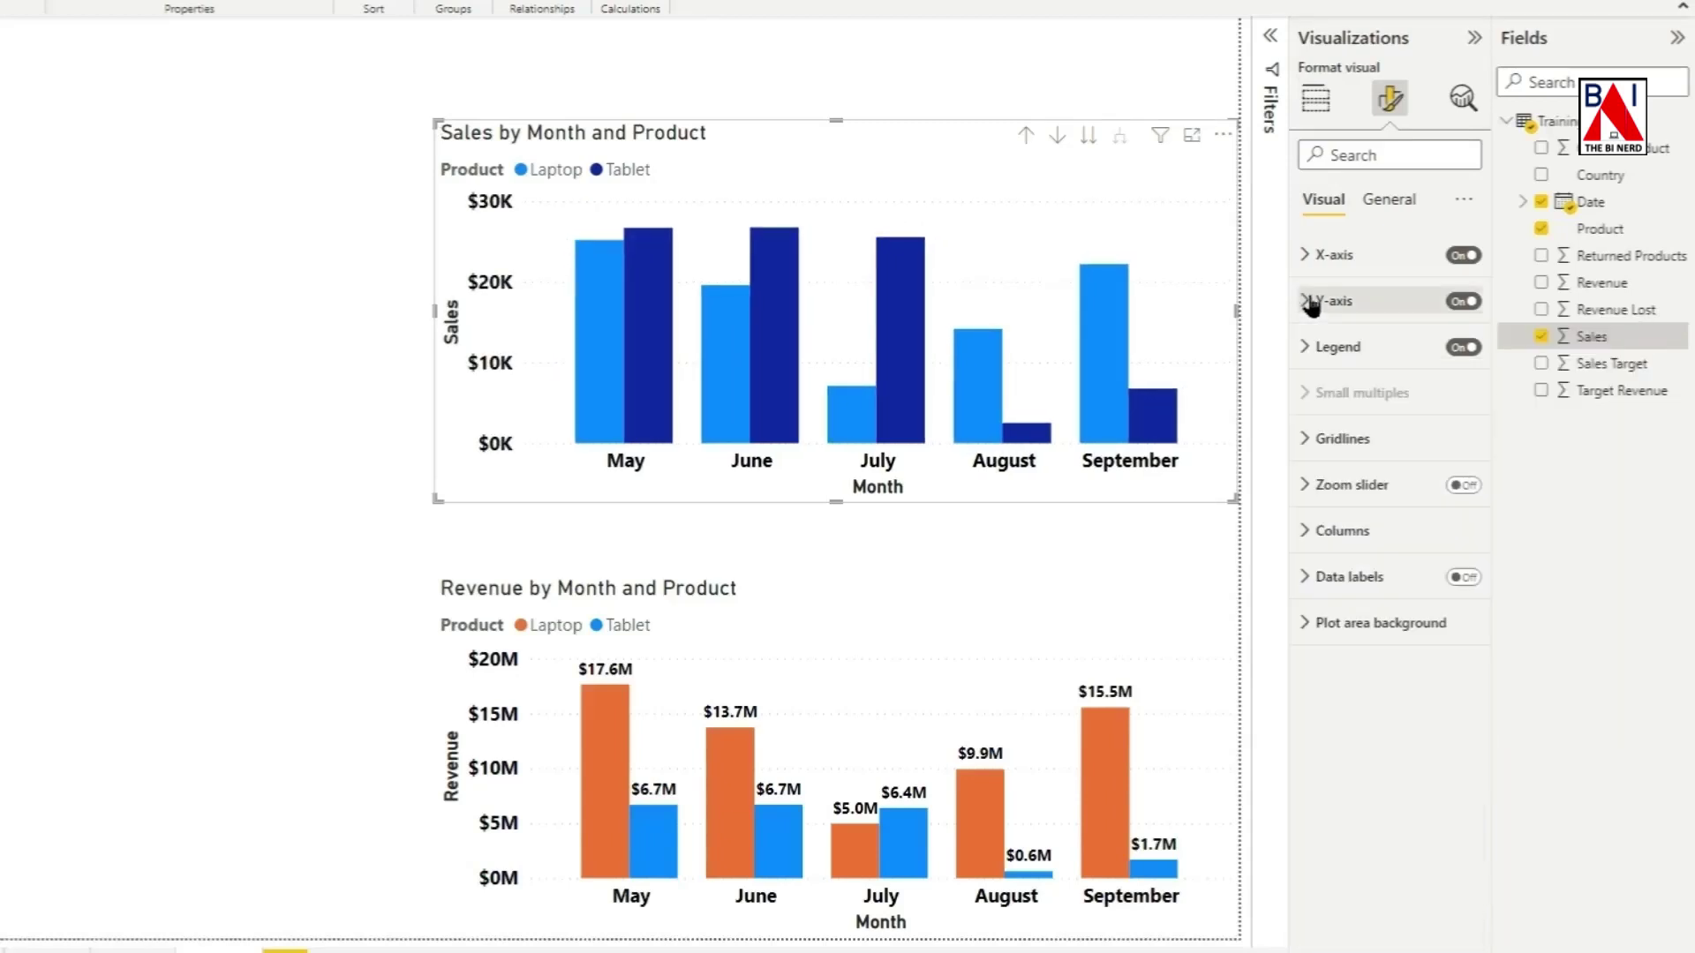
Step: Color the sales chart's Laptop columns orange and its Tablet columns light blue to match the revenue chart
click(1313, 533)
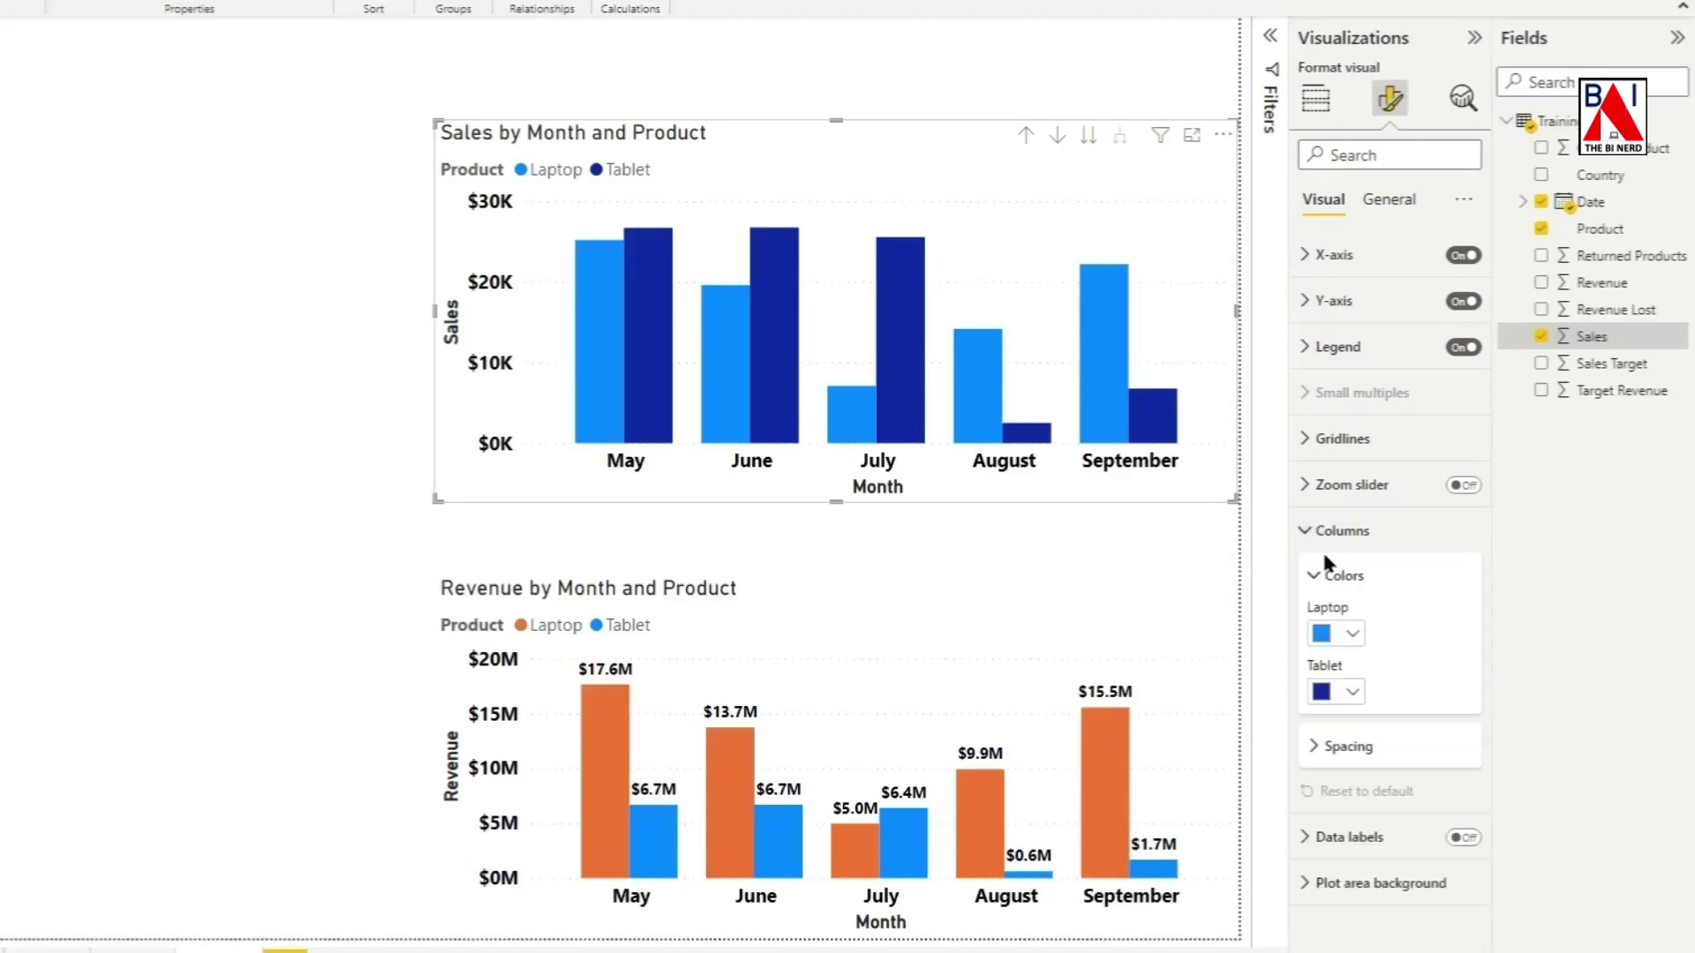
click(1354, 632)
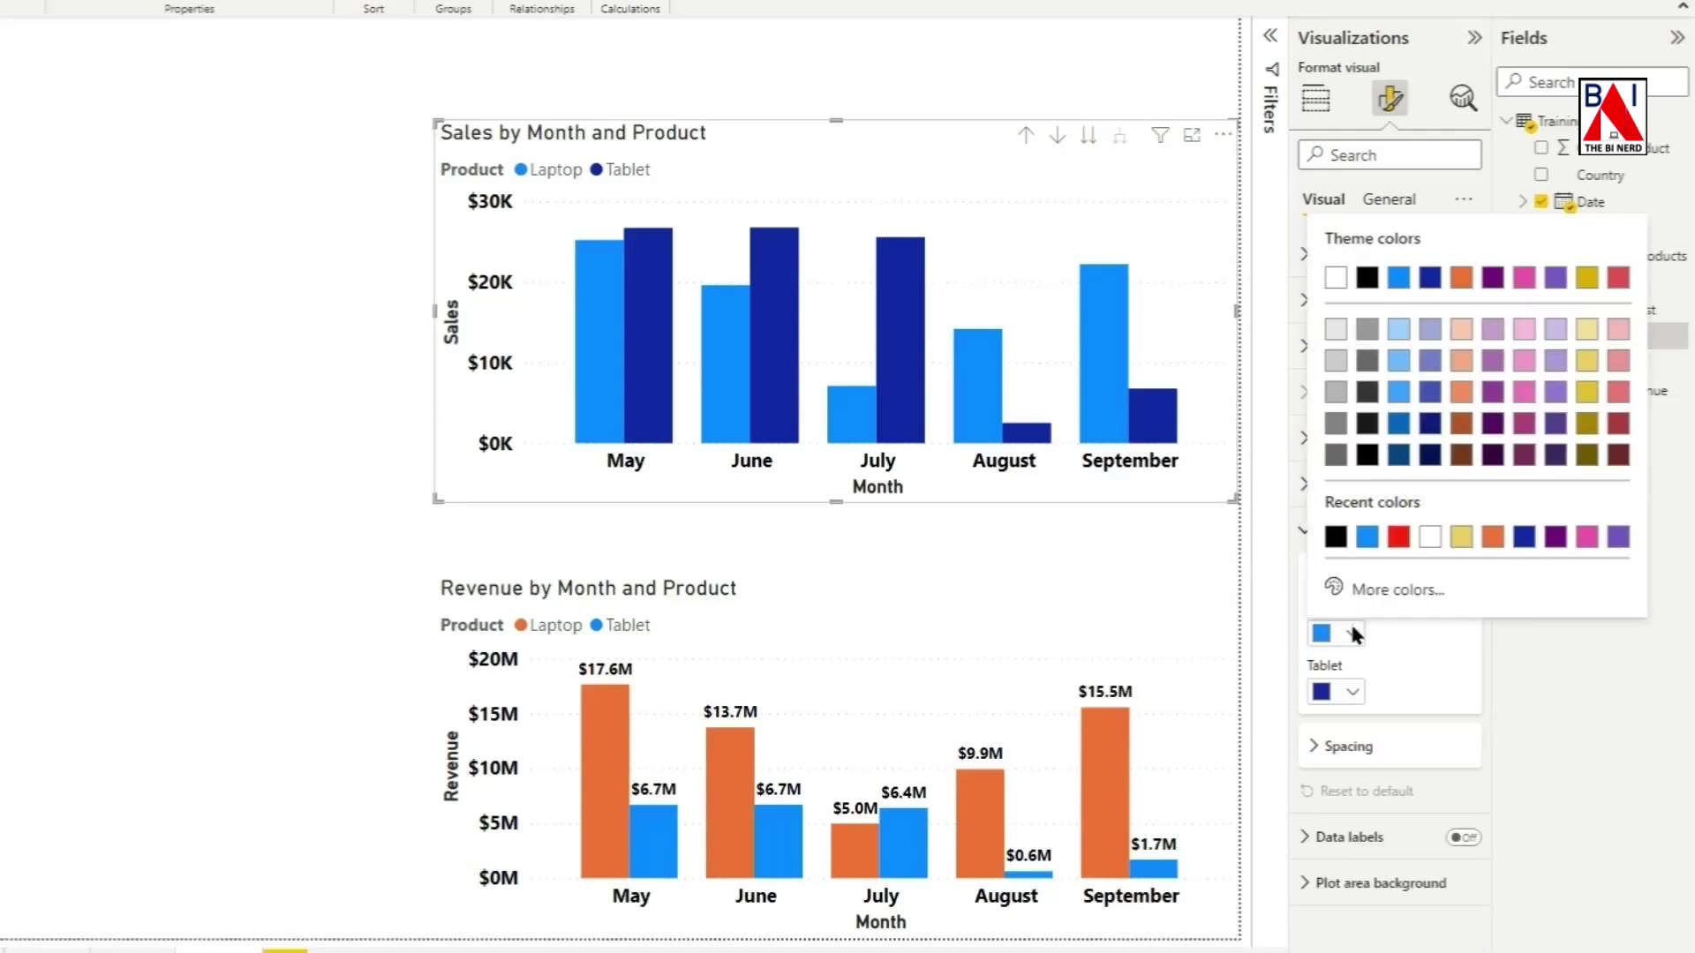
click(1490, 541)
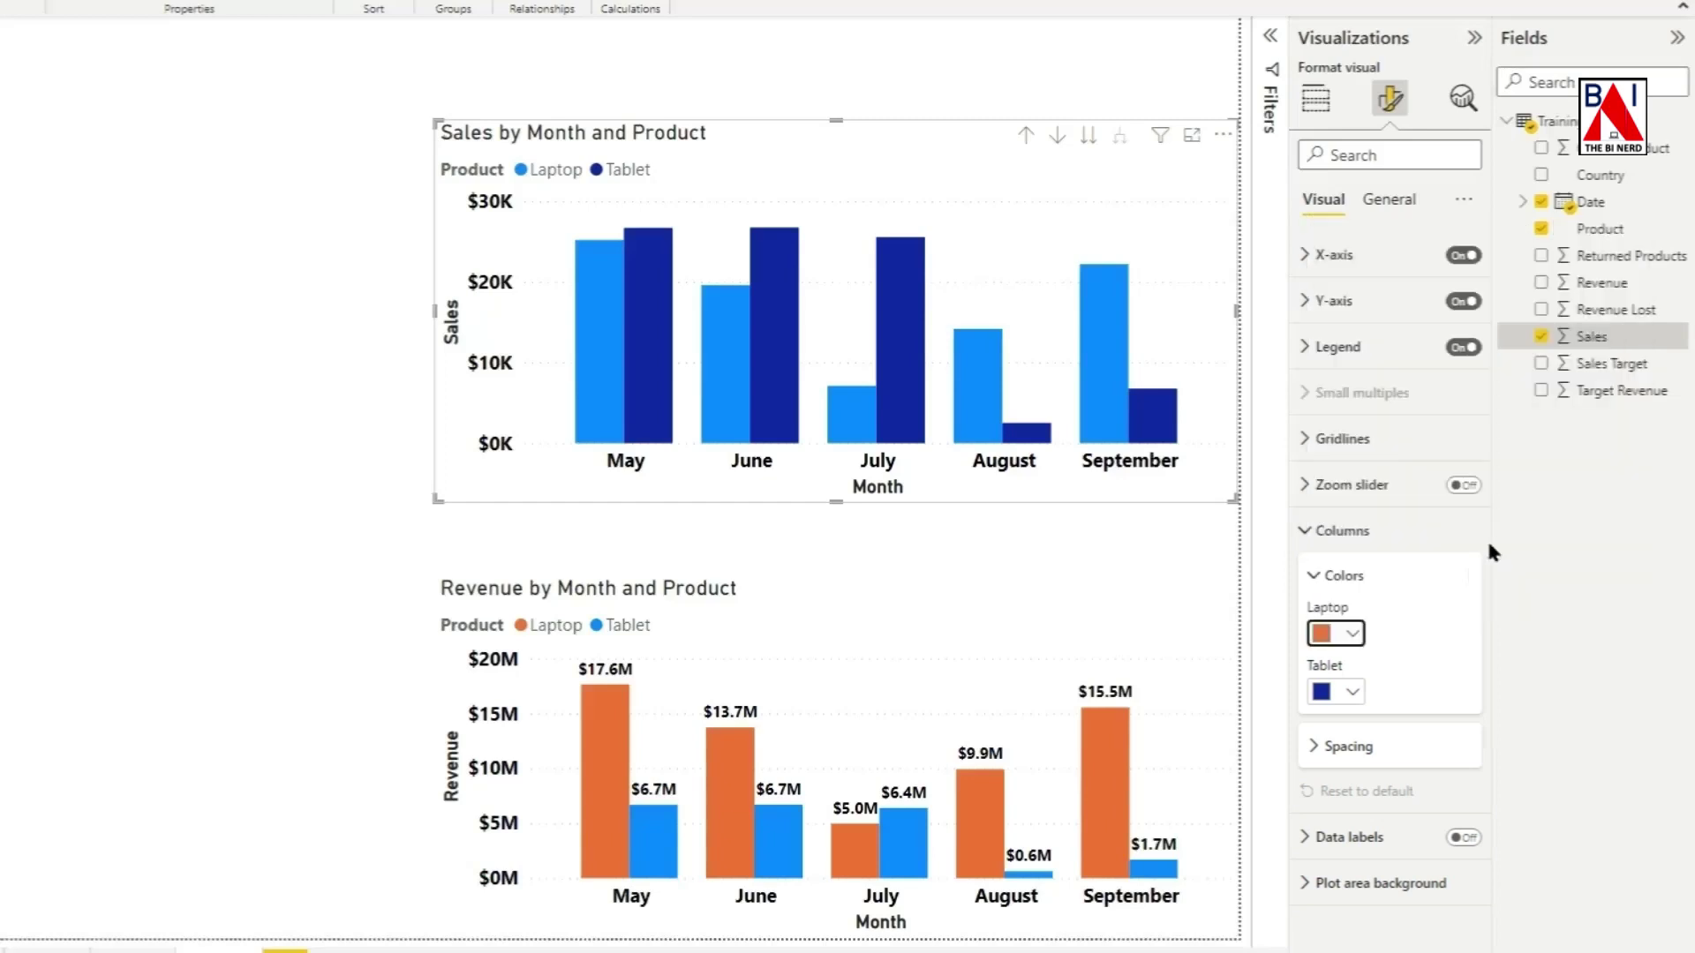
click(1352, 690)
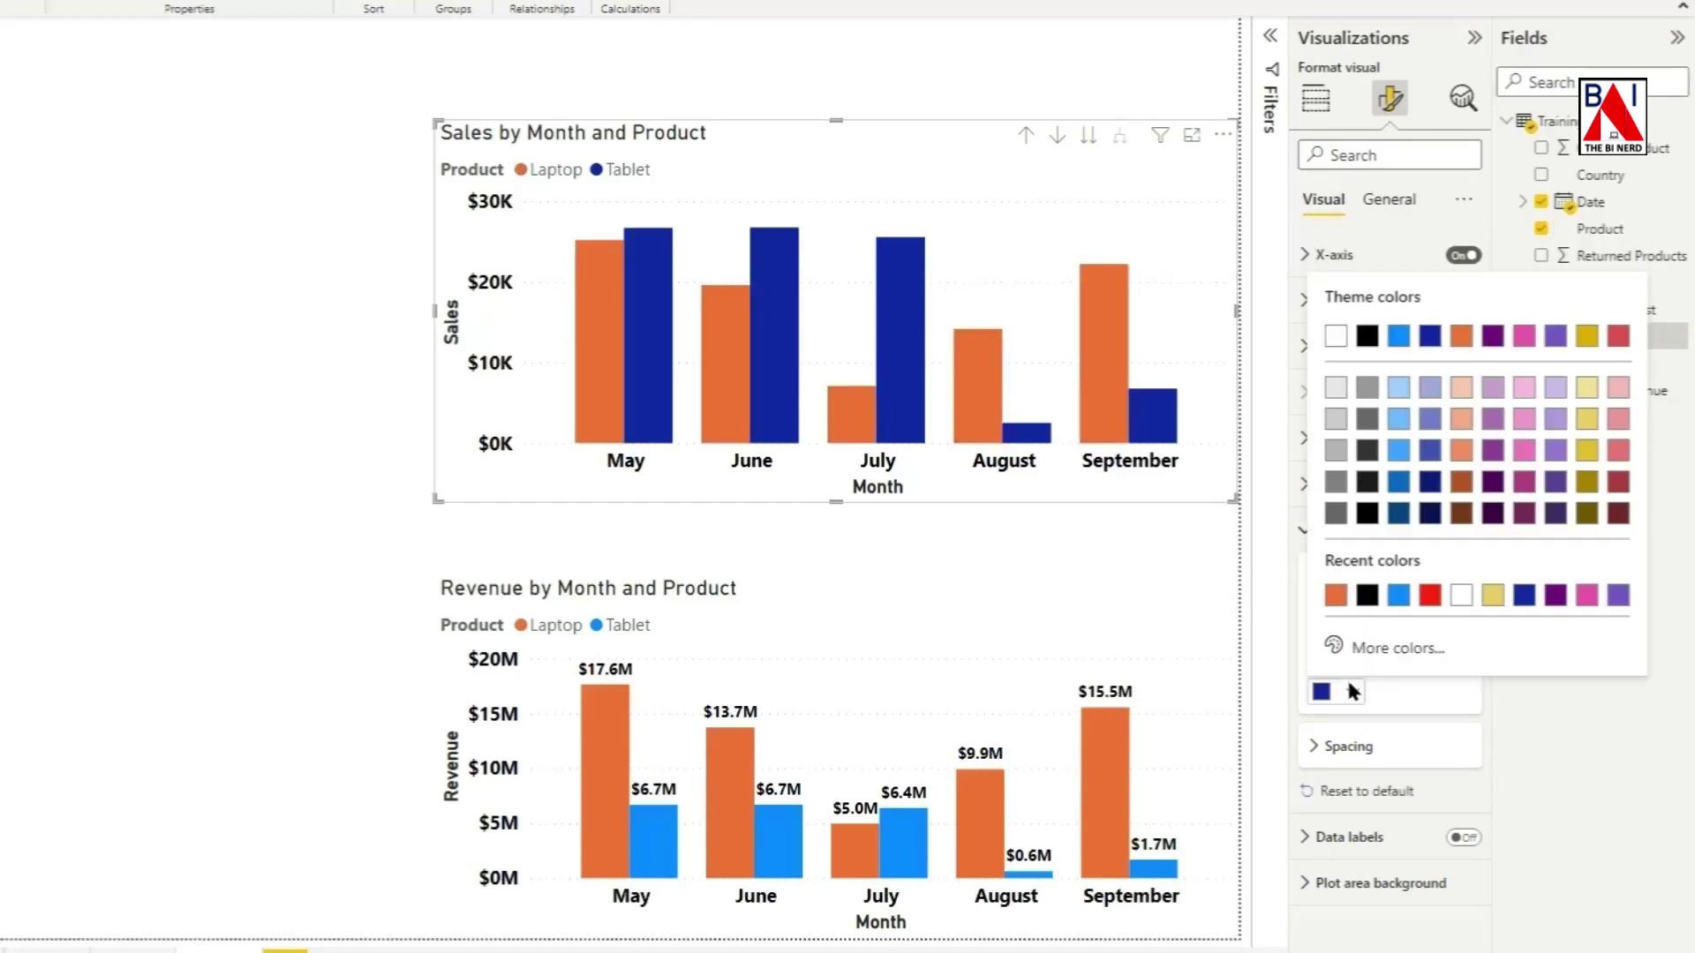
click(1398, 336)
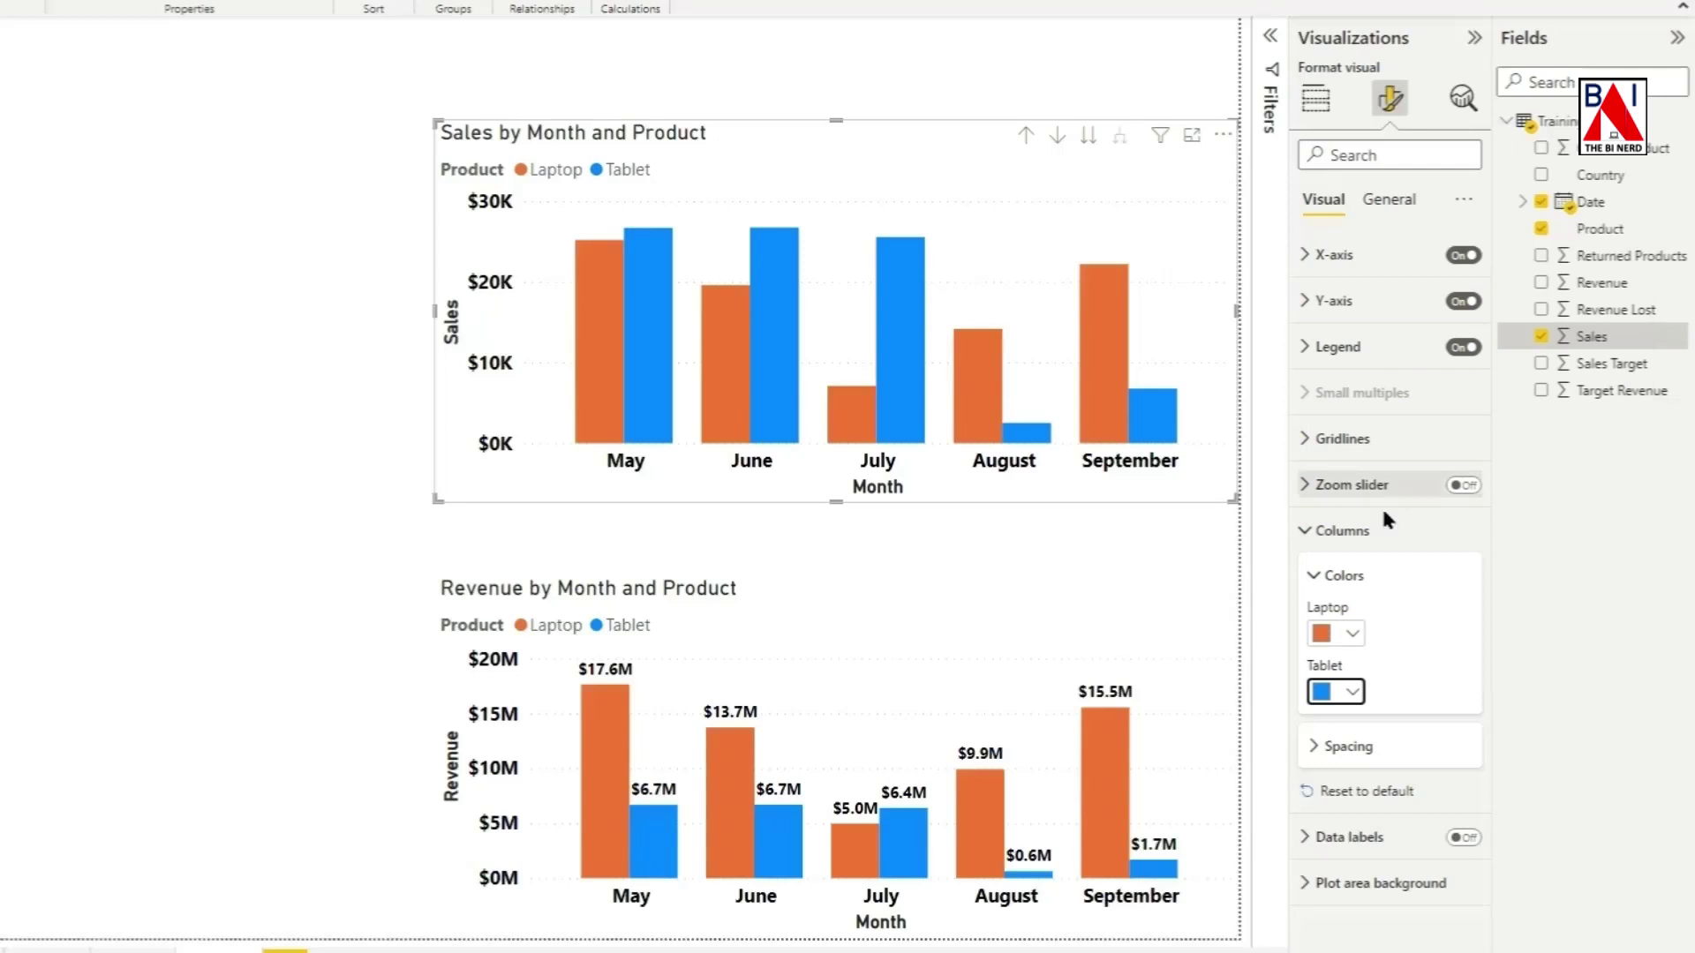
click(1315, 534)
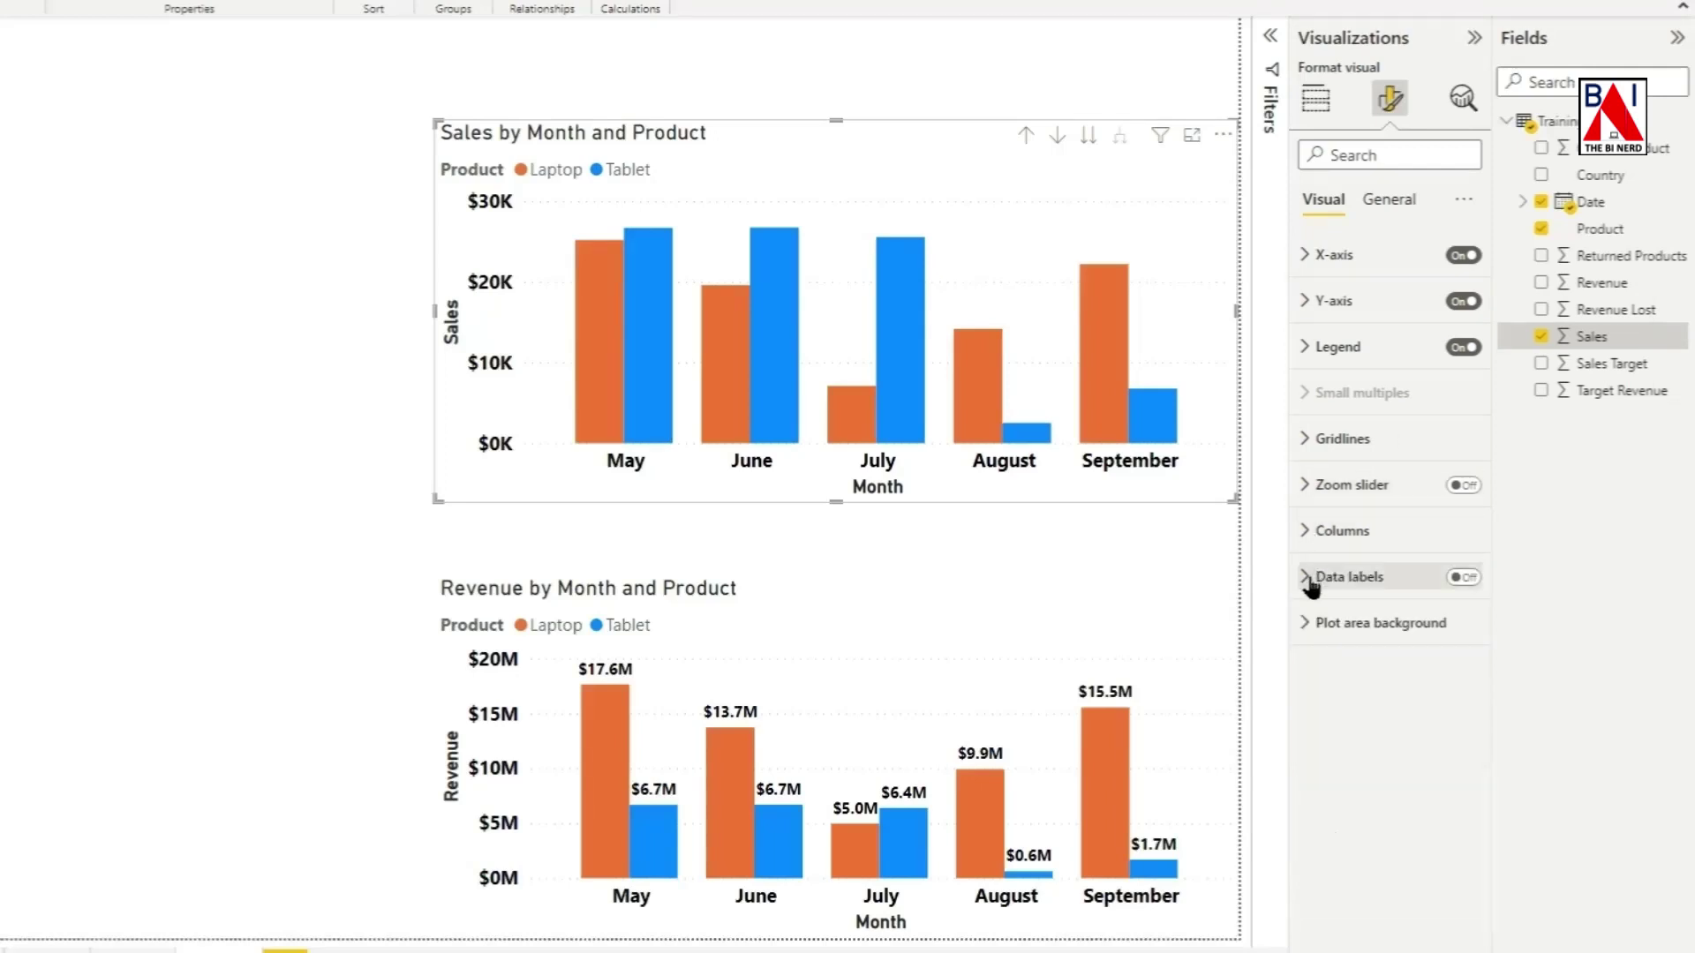
Step: Turn on the sales chart's data labels and format their values as size 10, bold and black
click(1463, 577)
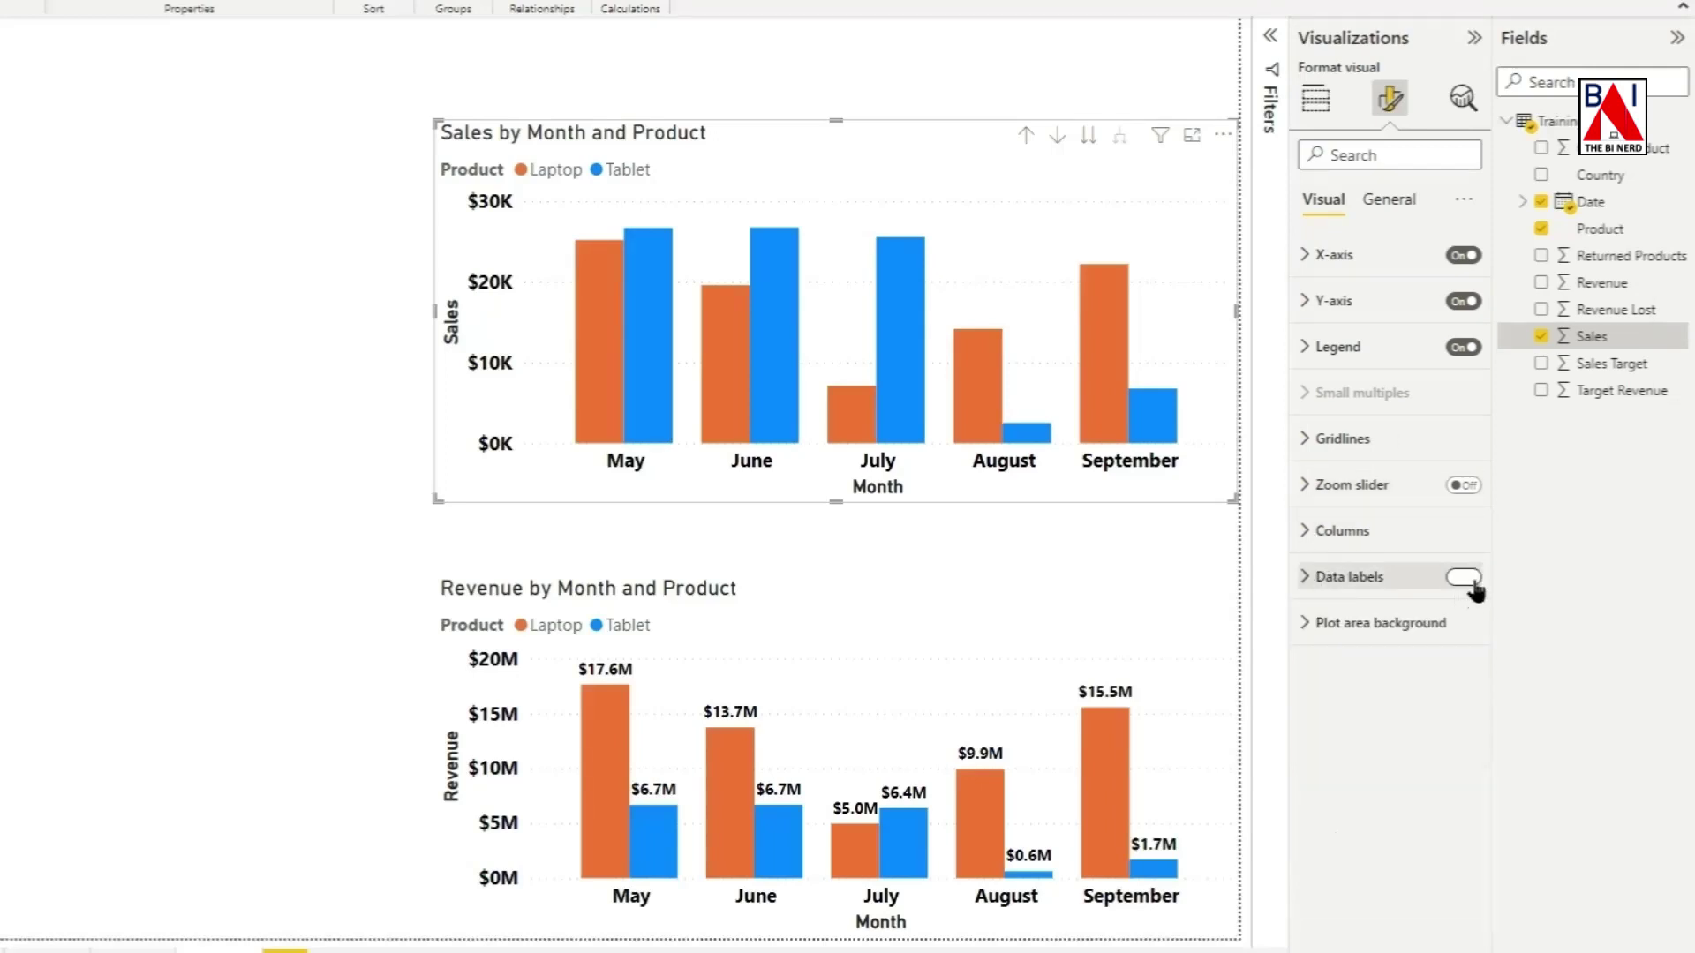
click(1321, 581)
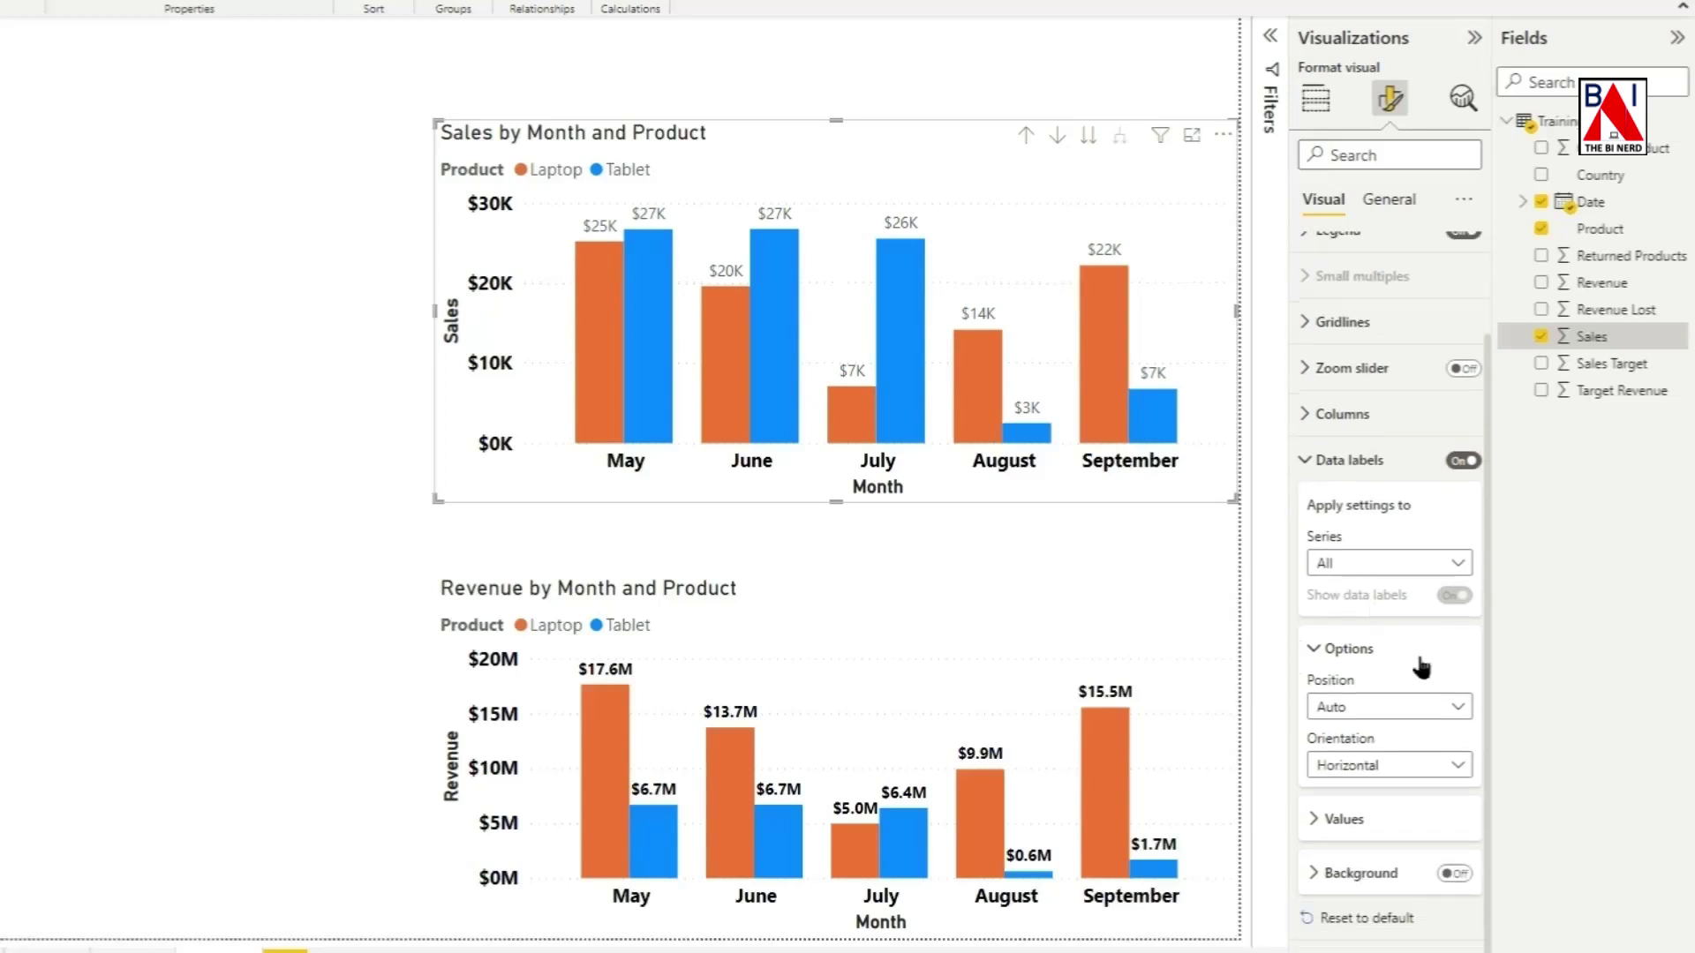
click(1337, 821)
click(1319, 654)
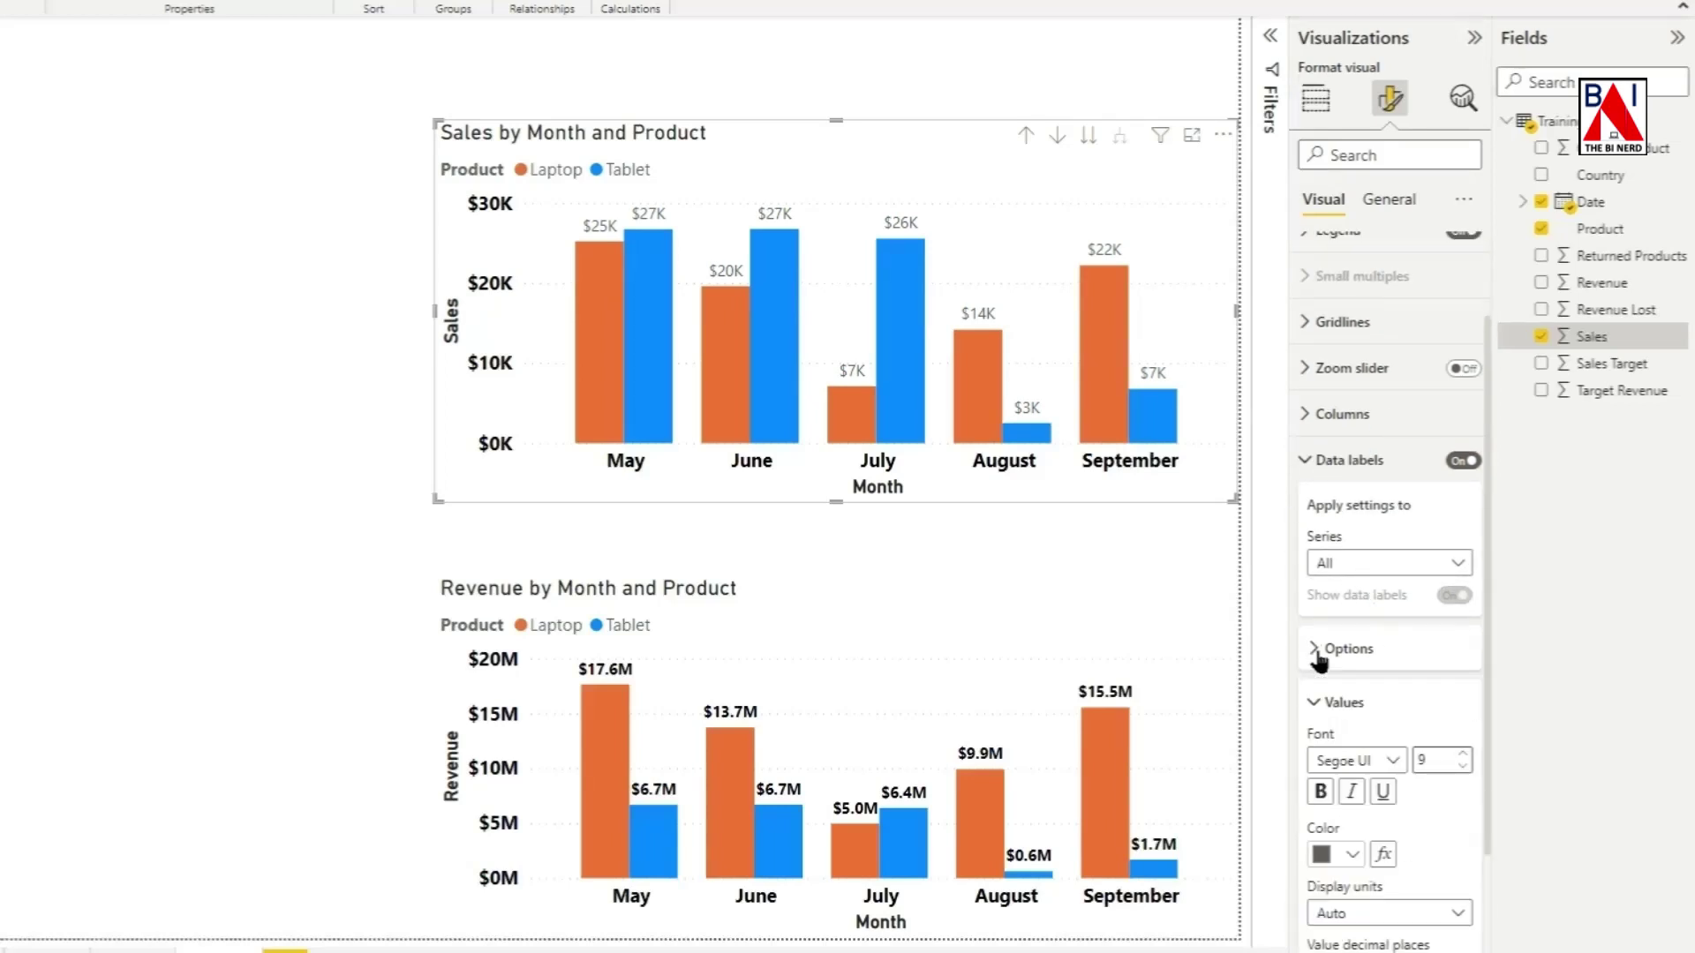
click(1463, 754)
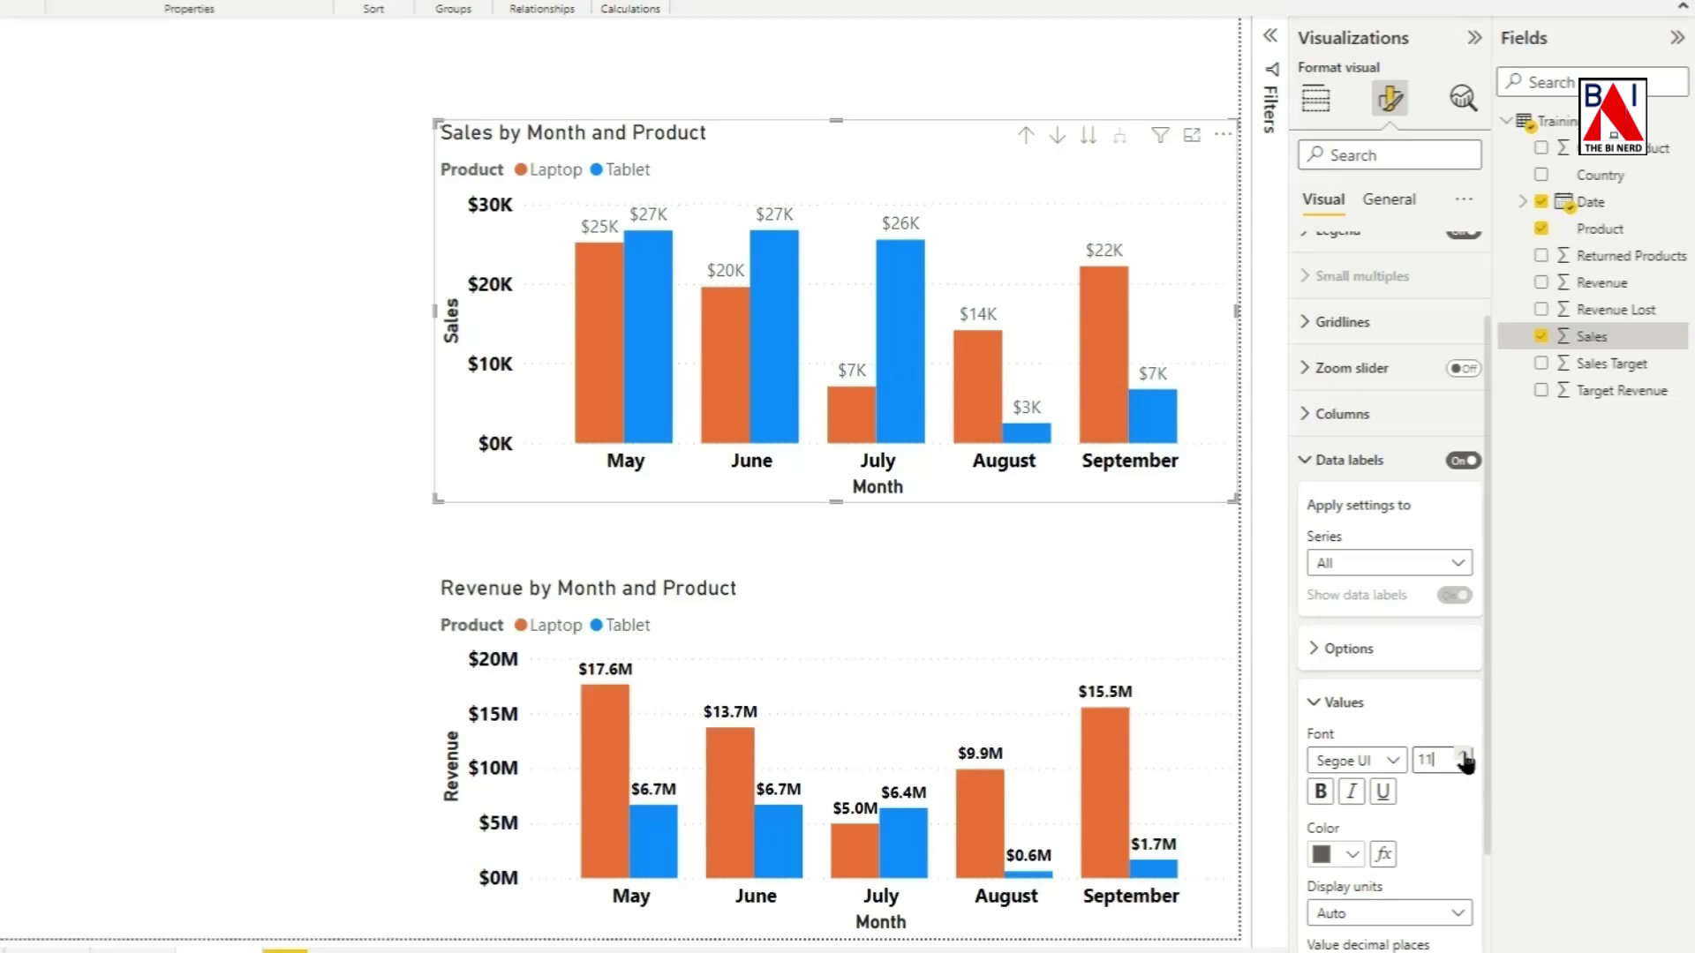
click(1351, 855)
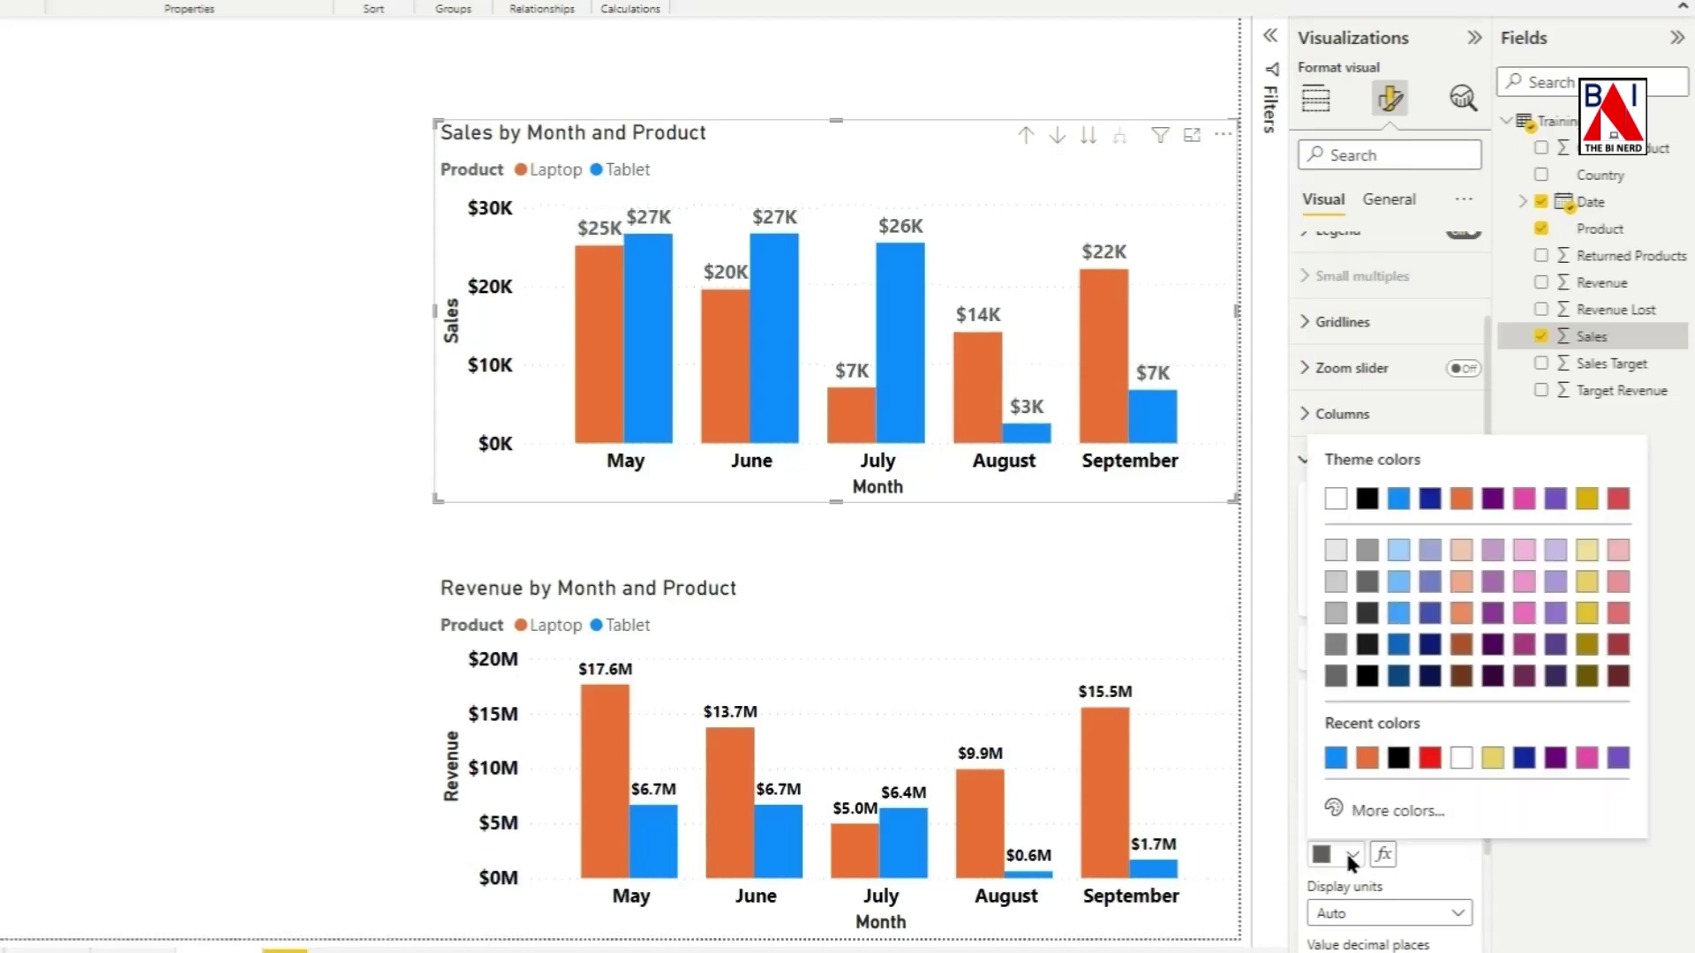
click(1370, 499)
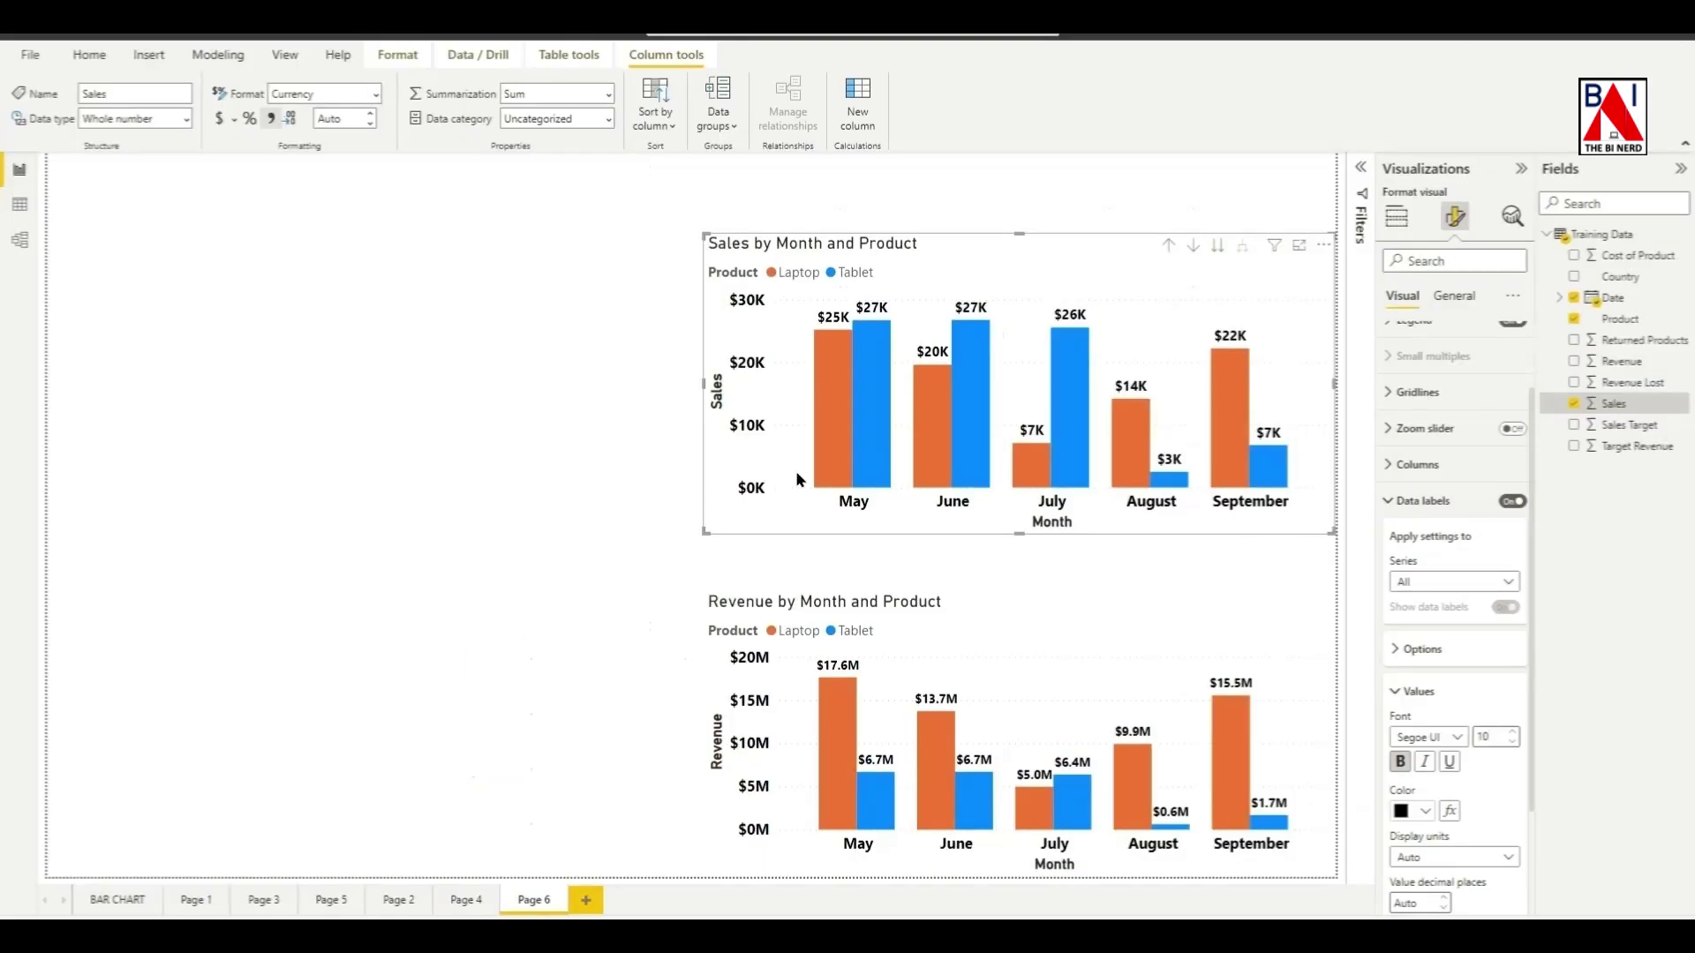
Step: Move the sales chart to the lower left of the report page, beside the revenue chart, and deselect it
drag(797, 479, 137, 845)
click(1121, 411)
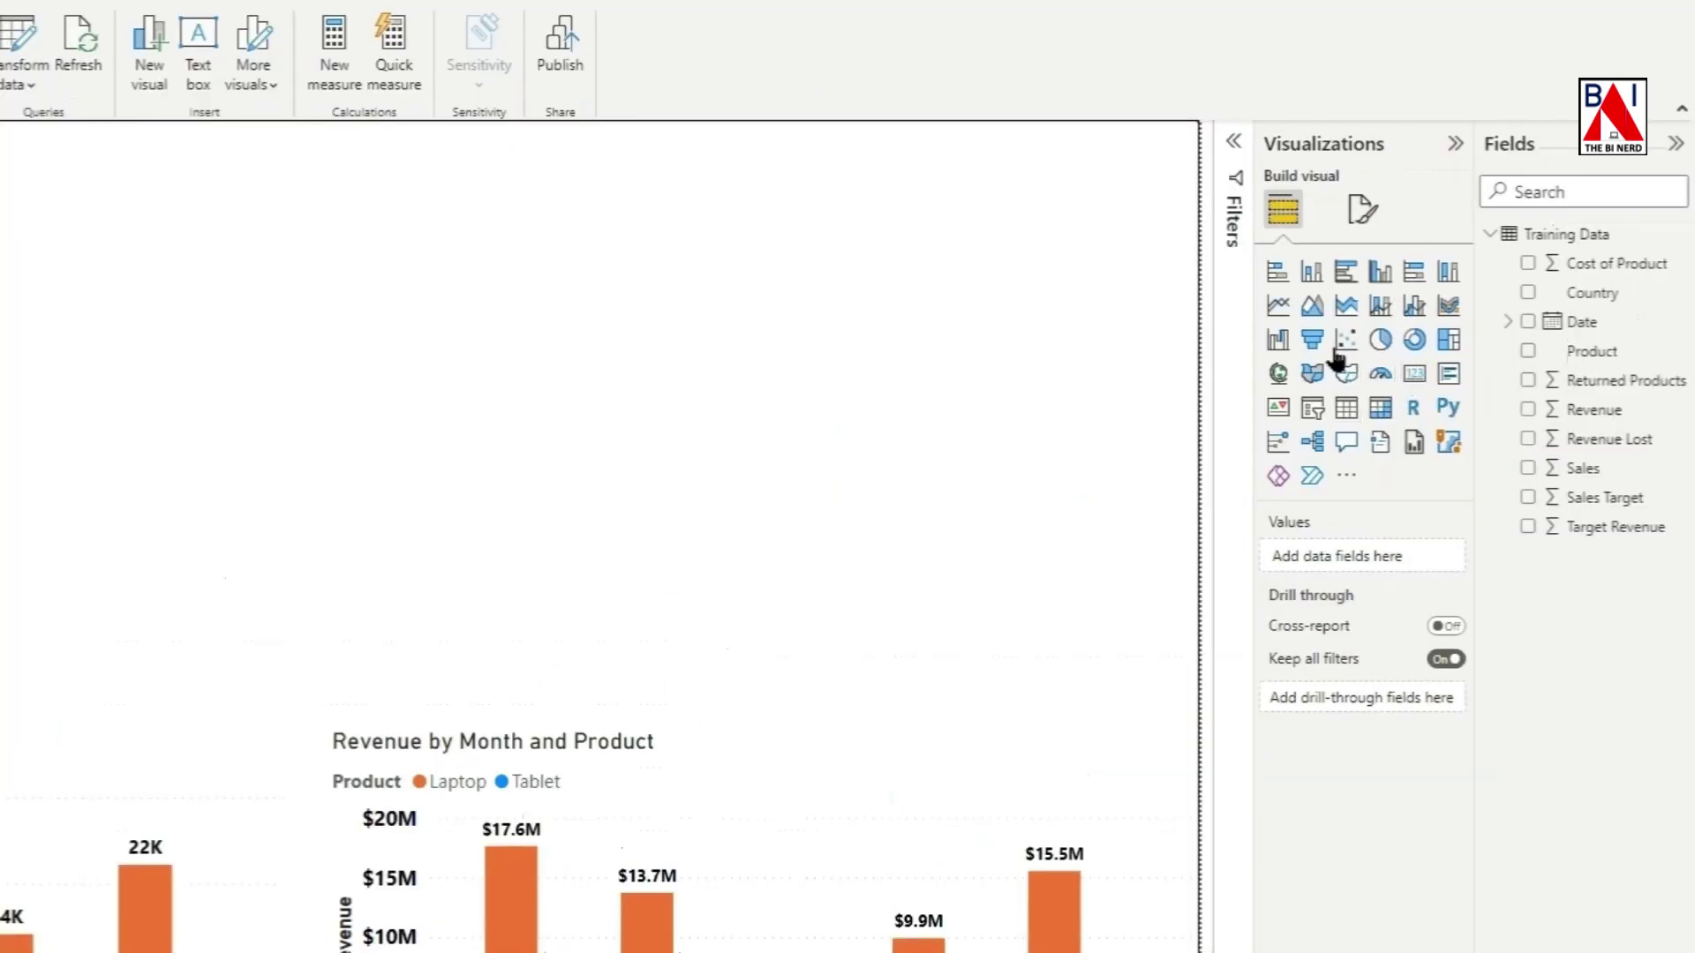
Step: Insert a line chart and place it in the empty area above the revenue chart
click(1280, 311)
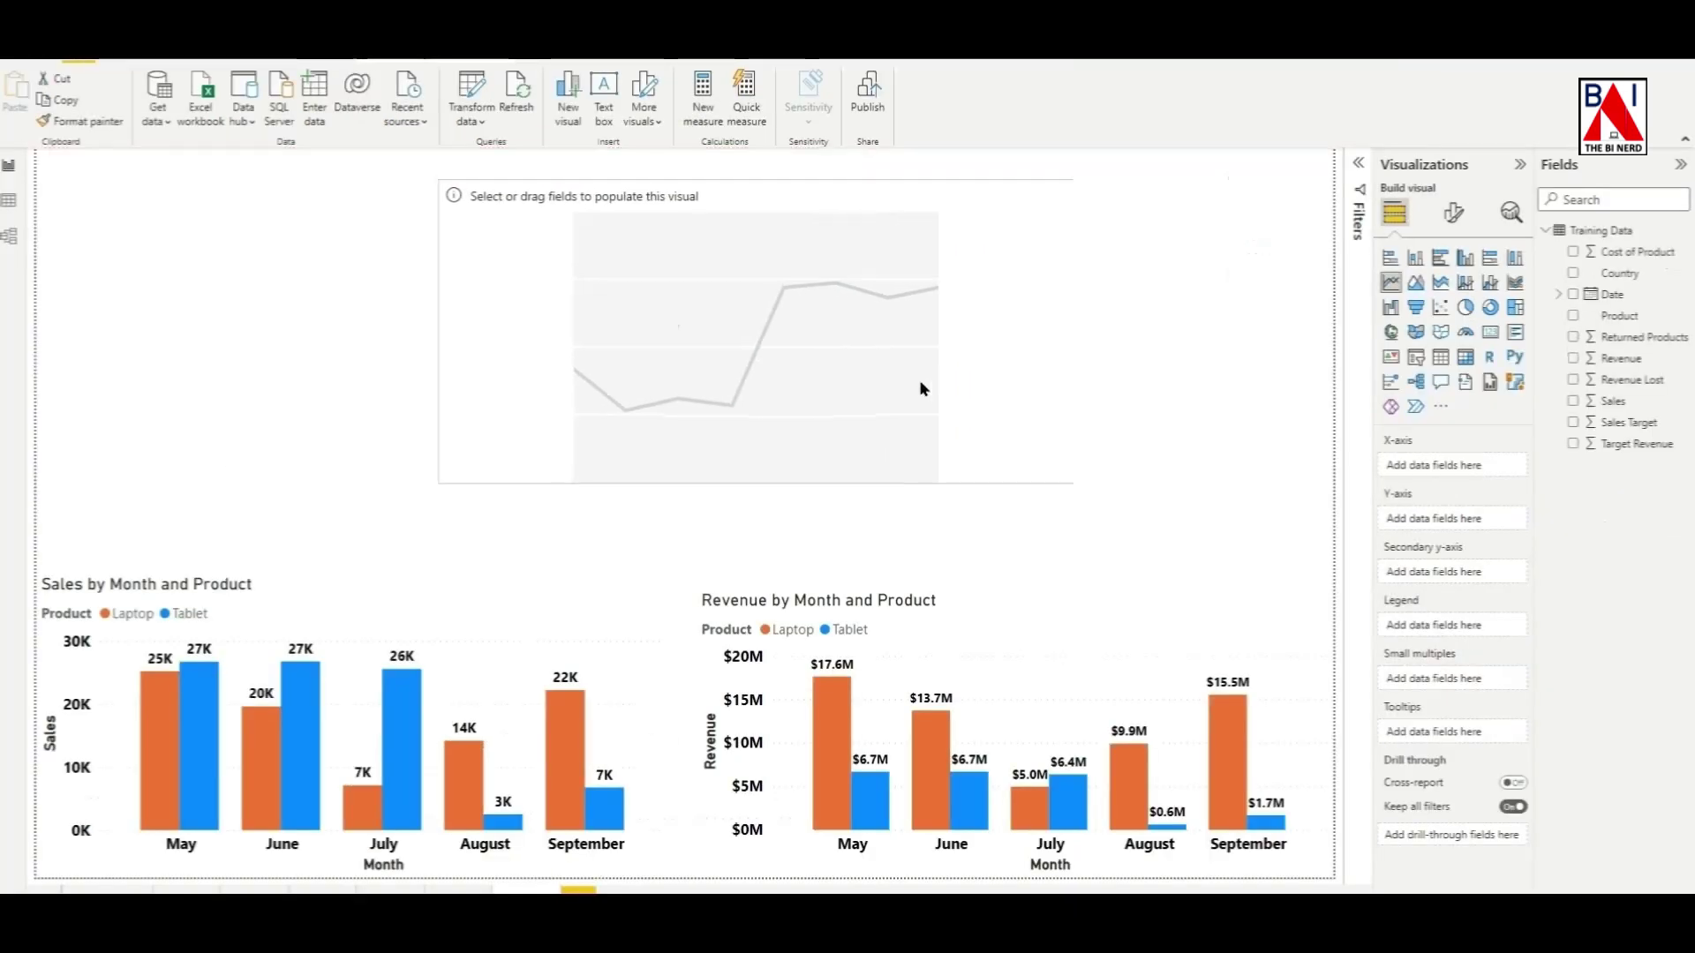
drag(631, 438, 1003, 458)
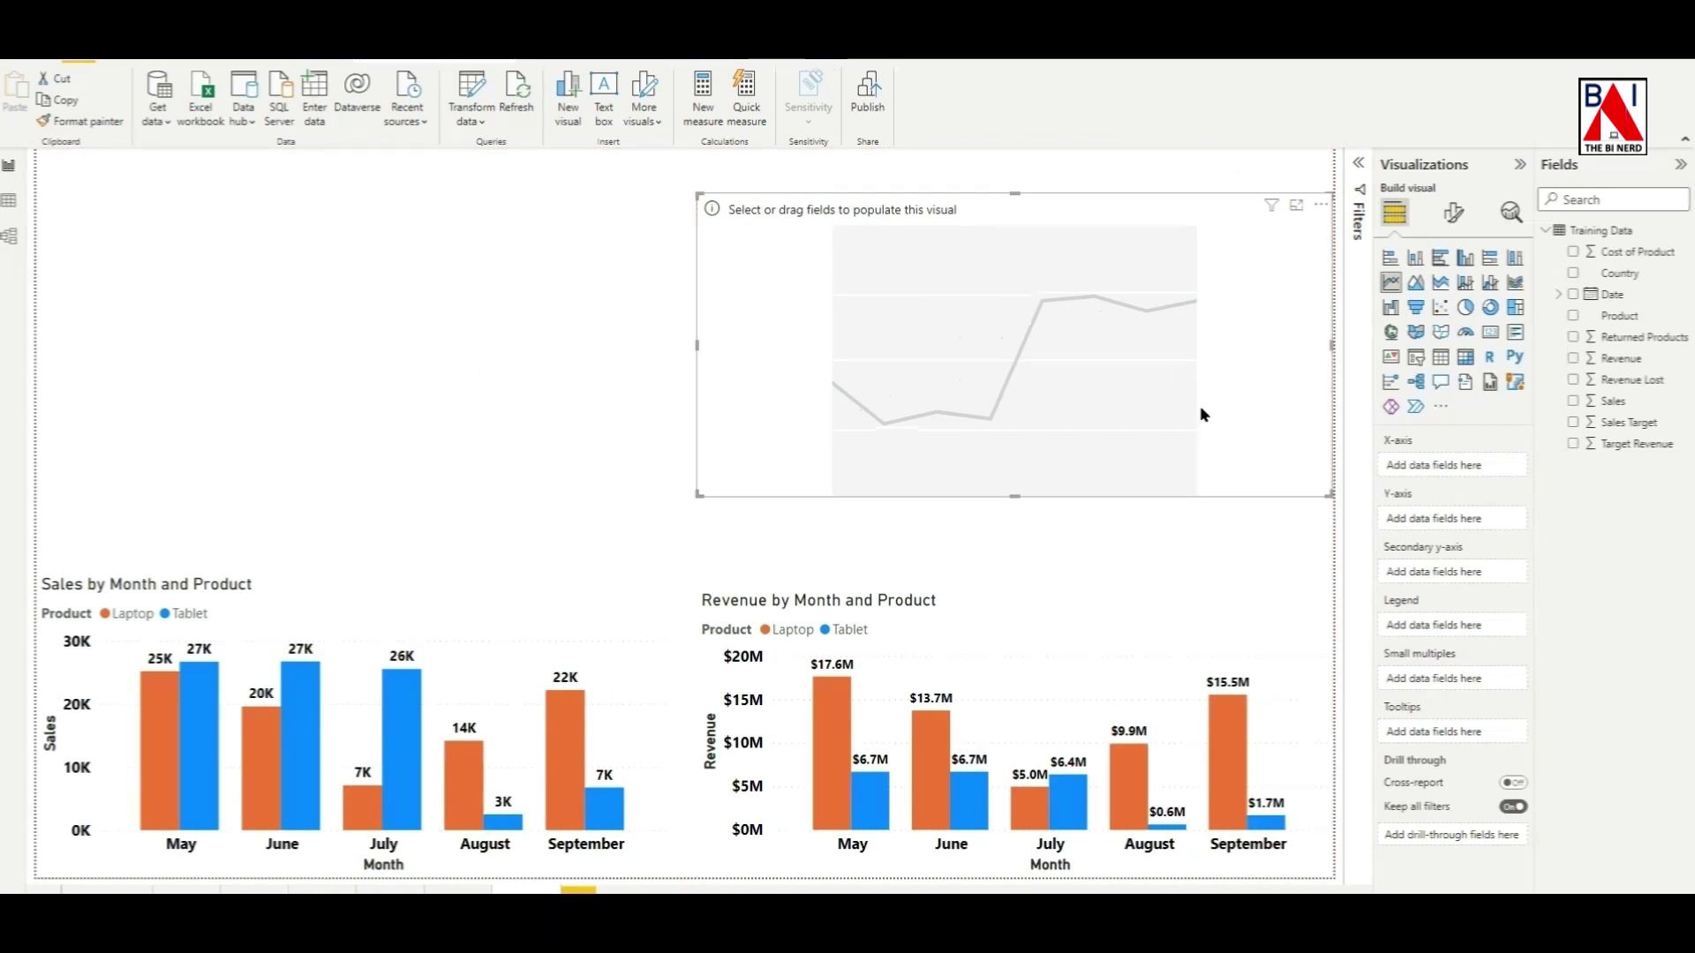
mouse_move(1200, 414)
mouse_down()
mouse_move(1221, 378)
mouse_move(1221, 395)
mouse_up()
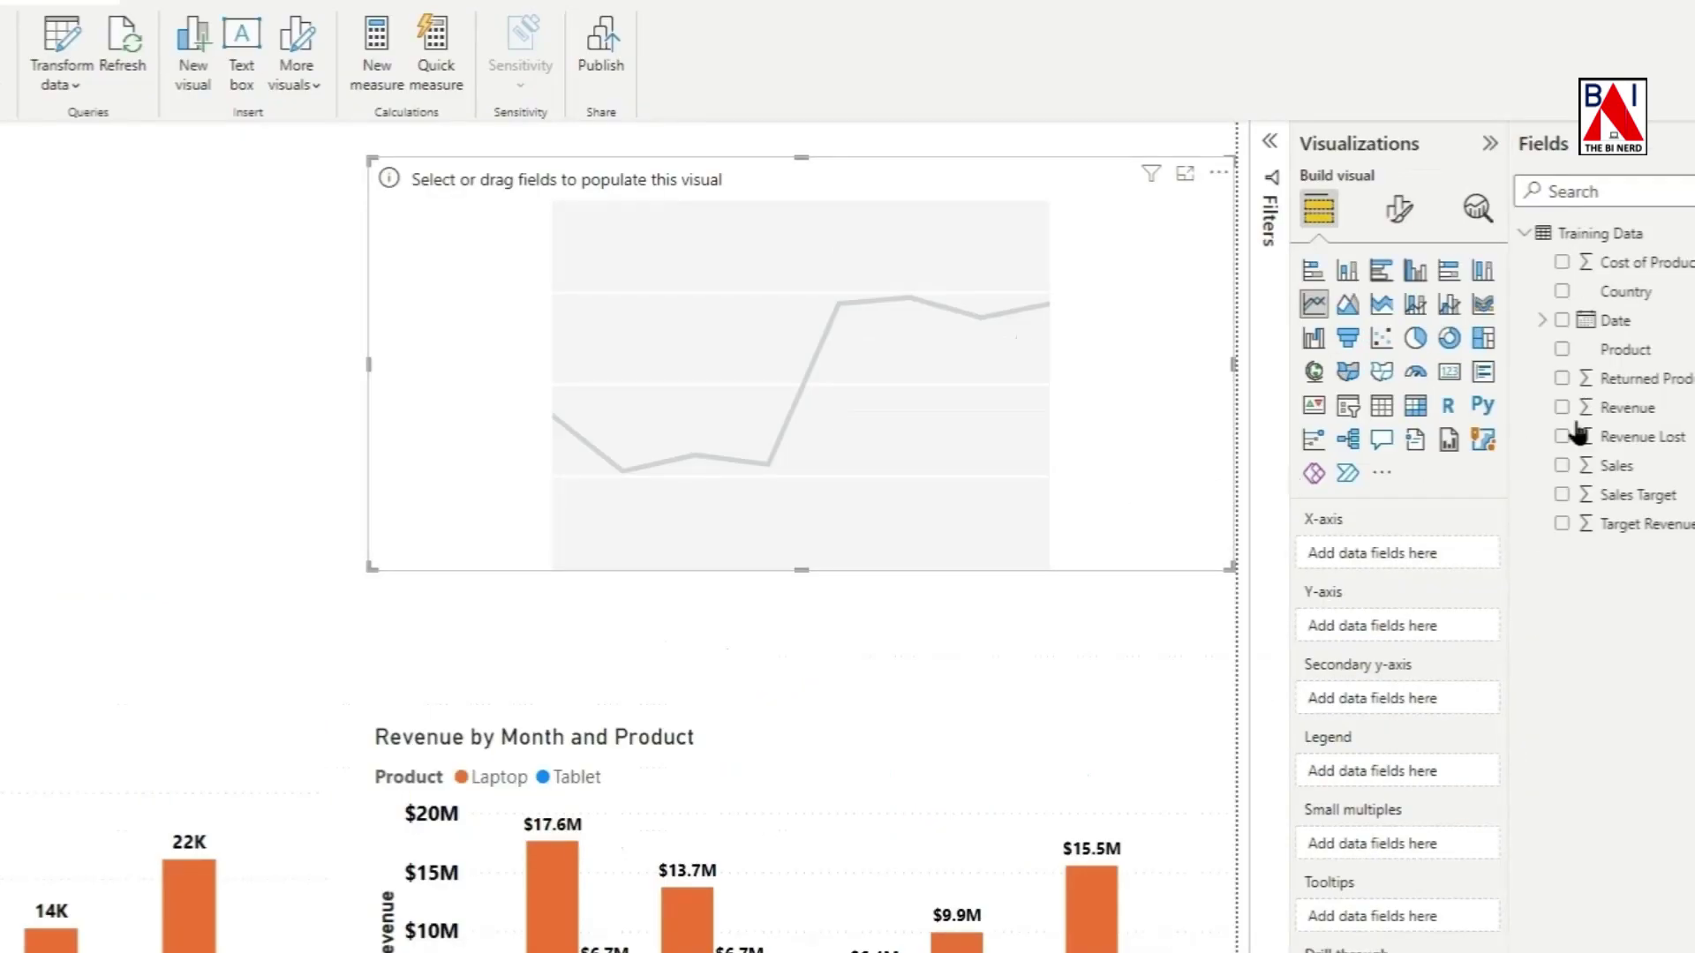
Step: Plot Revenue on the line chart's Y-axis and Revenue Lost on its secondary y-axis by Date, drilled down to month level
drag(1615, 320, 1402, 560)
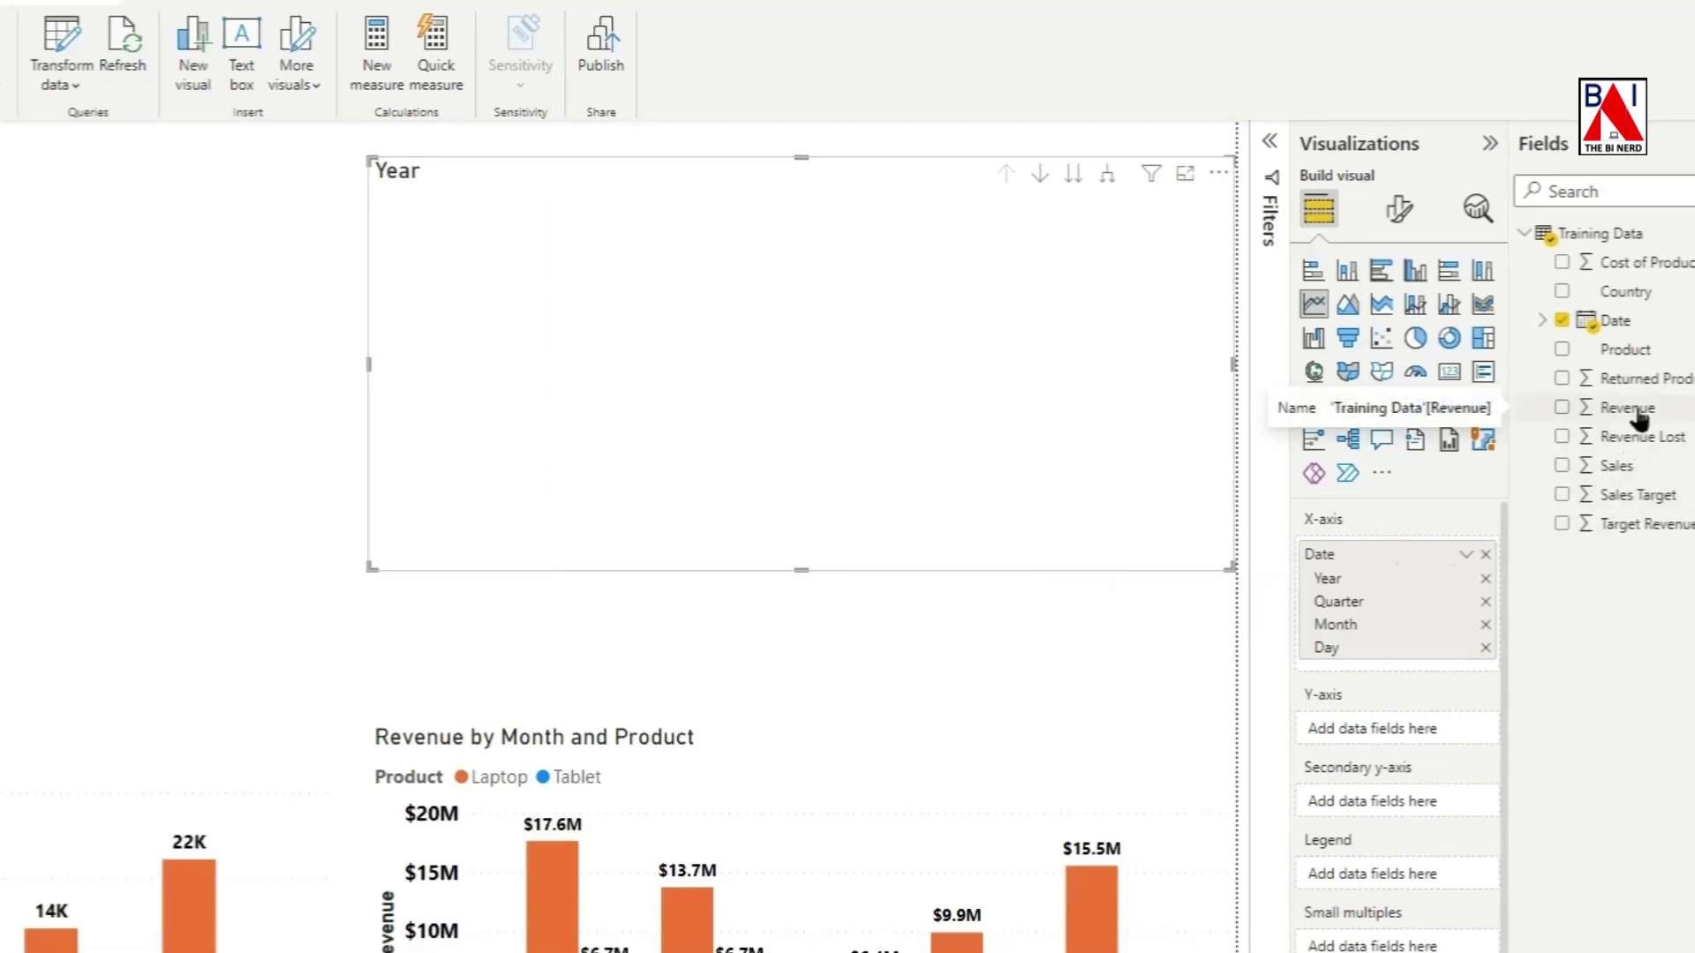
drag(1637, 415, 1424, 727)
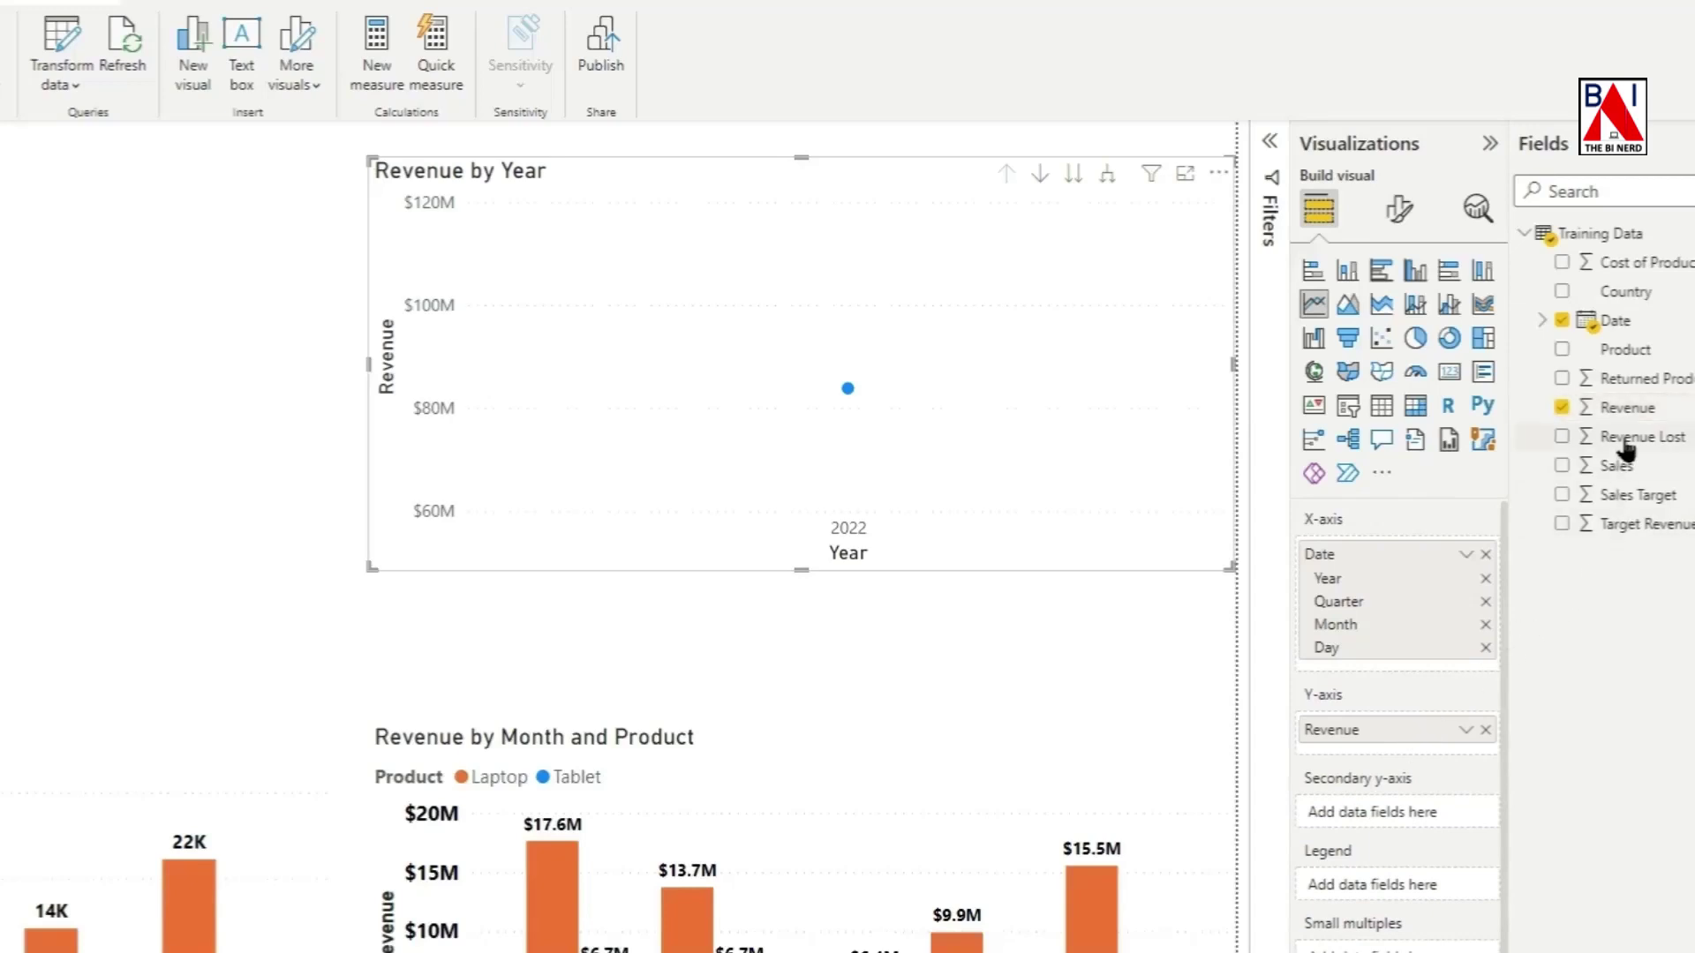
drag(1554, 437, 1387, 810)
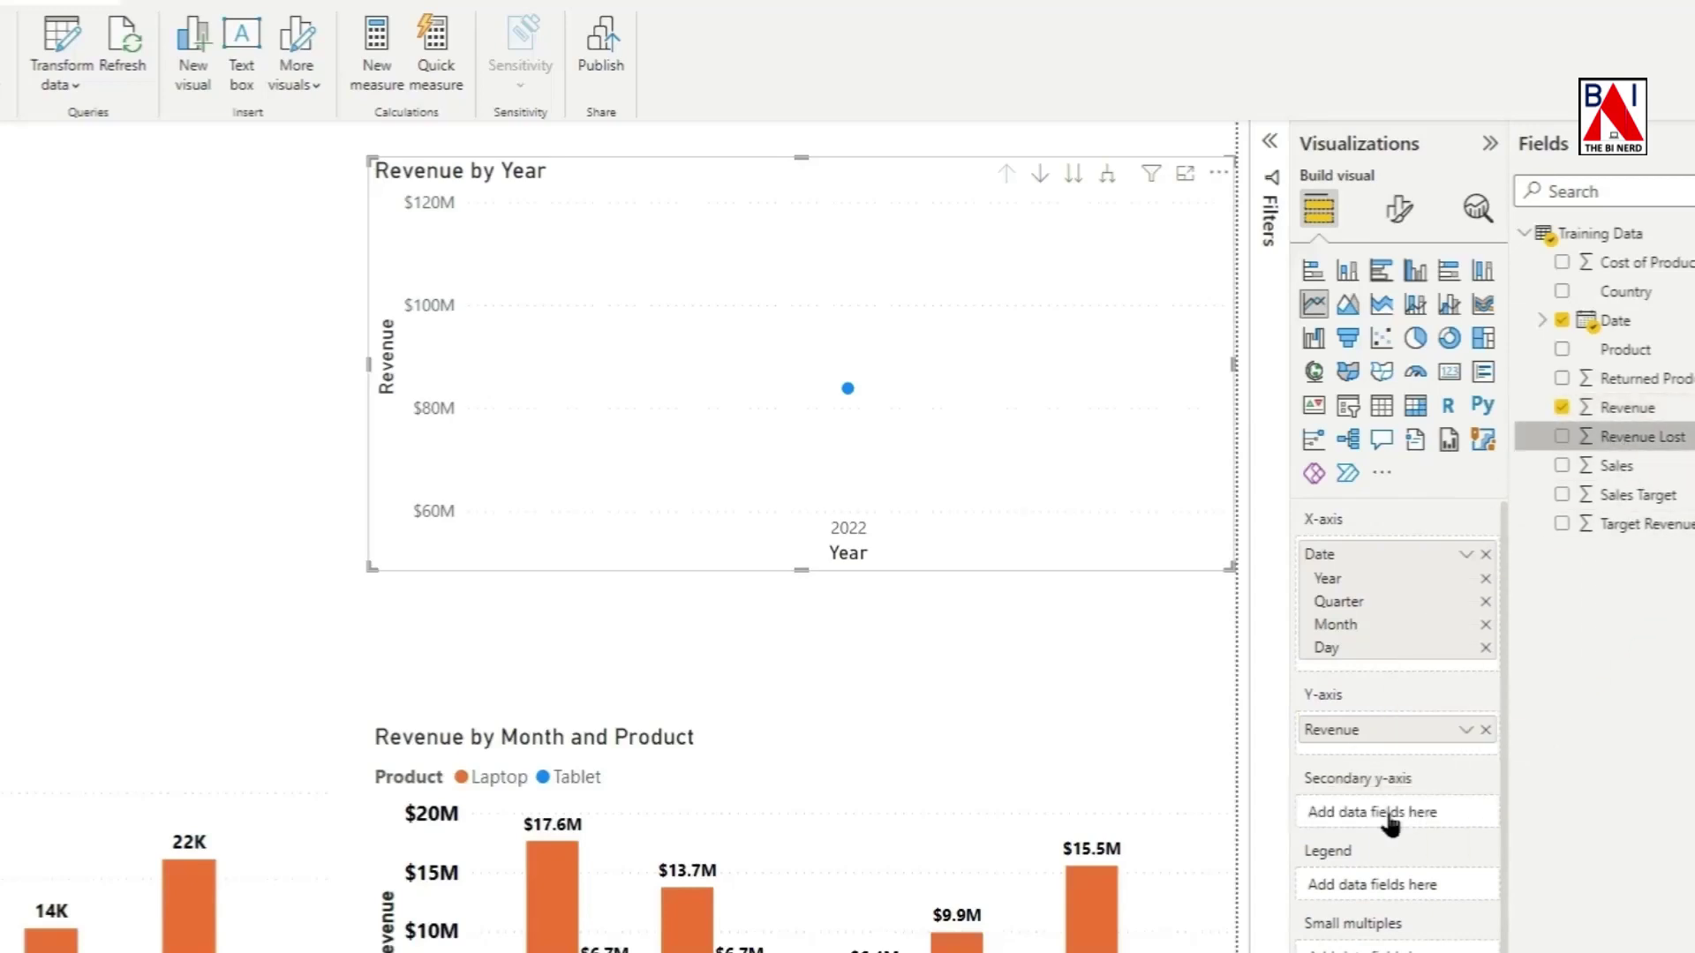
click(1073, 174)
click(1076, 175)
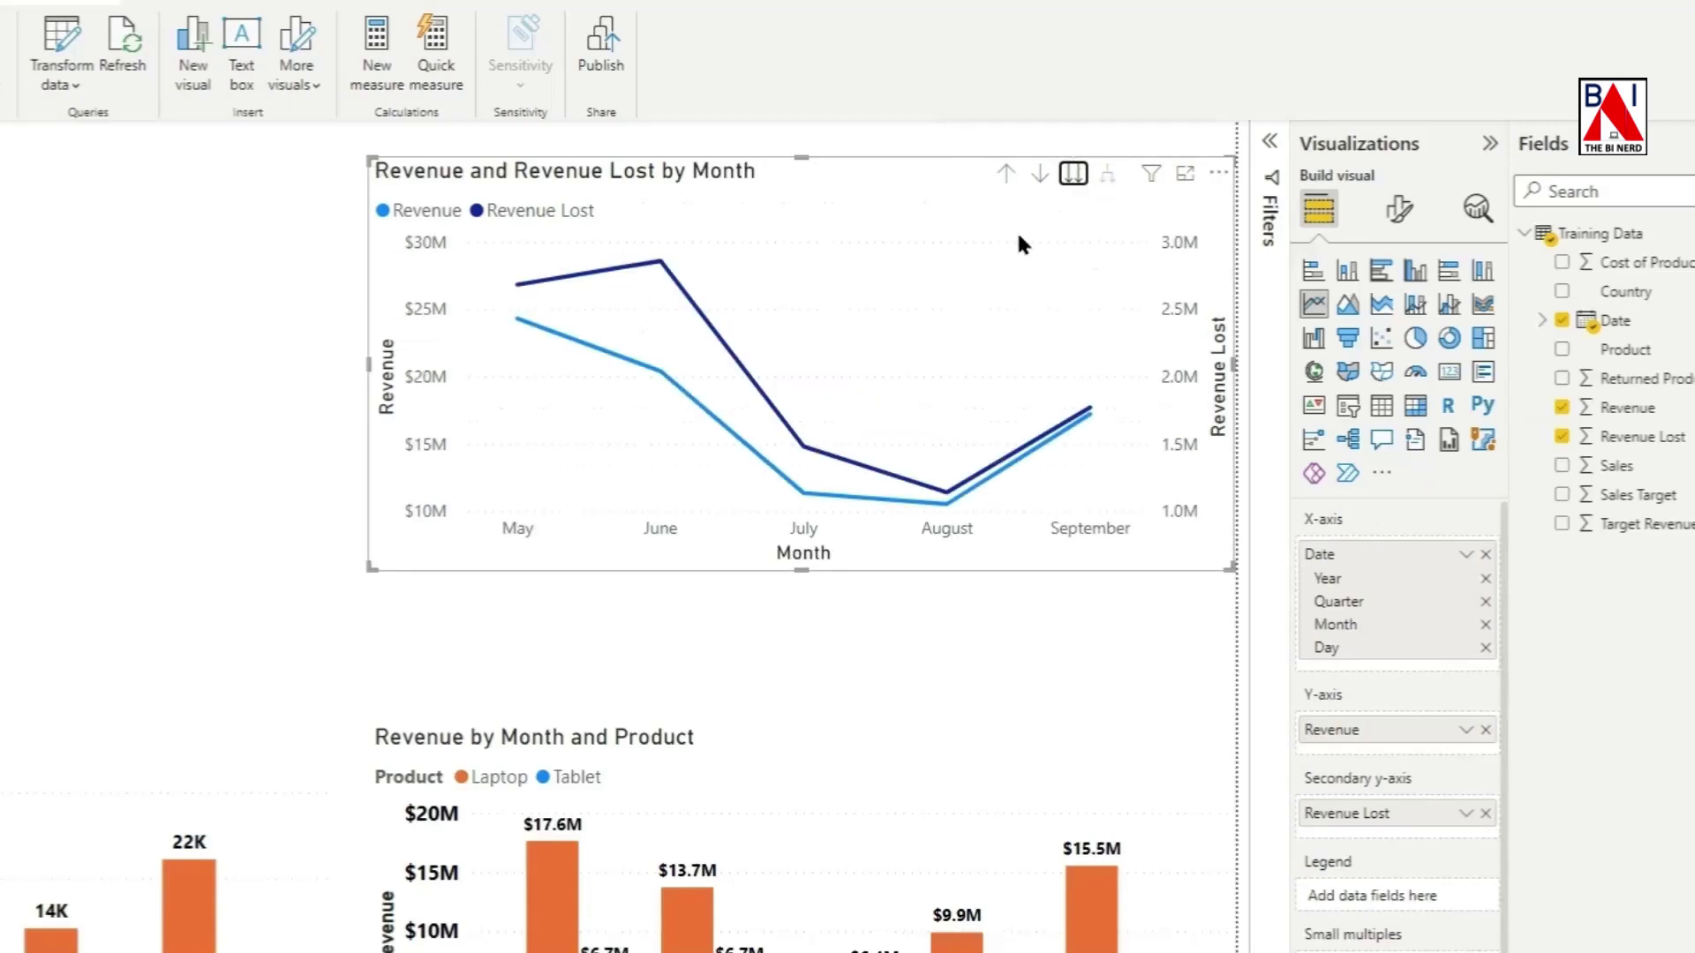
Step: Move Revenue Lost from the secondary y-axis to the Y-axis and shift the line chart down close to the revenue column chart
mouse_move(965, 389)
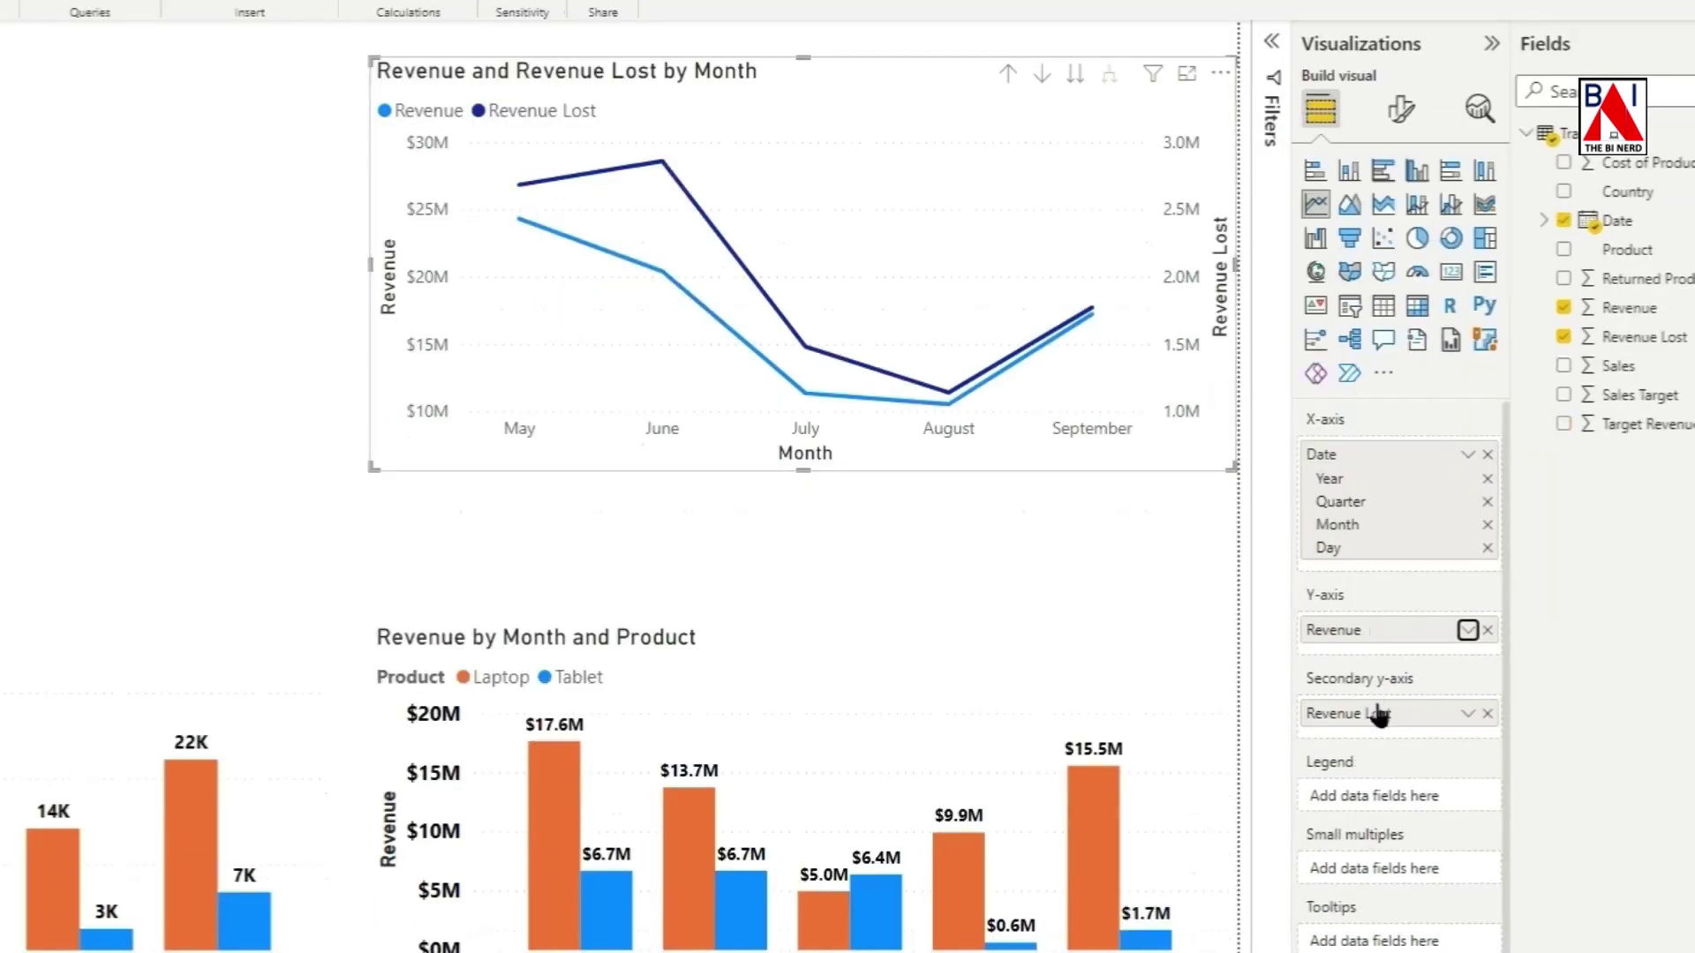
drag(1373, 714, 1377, 652)
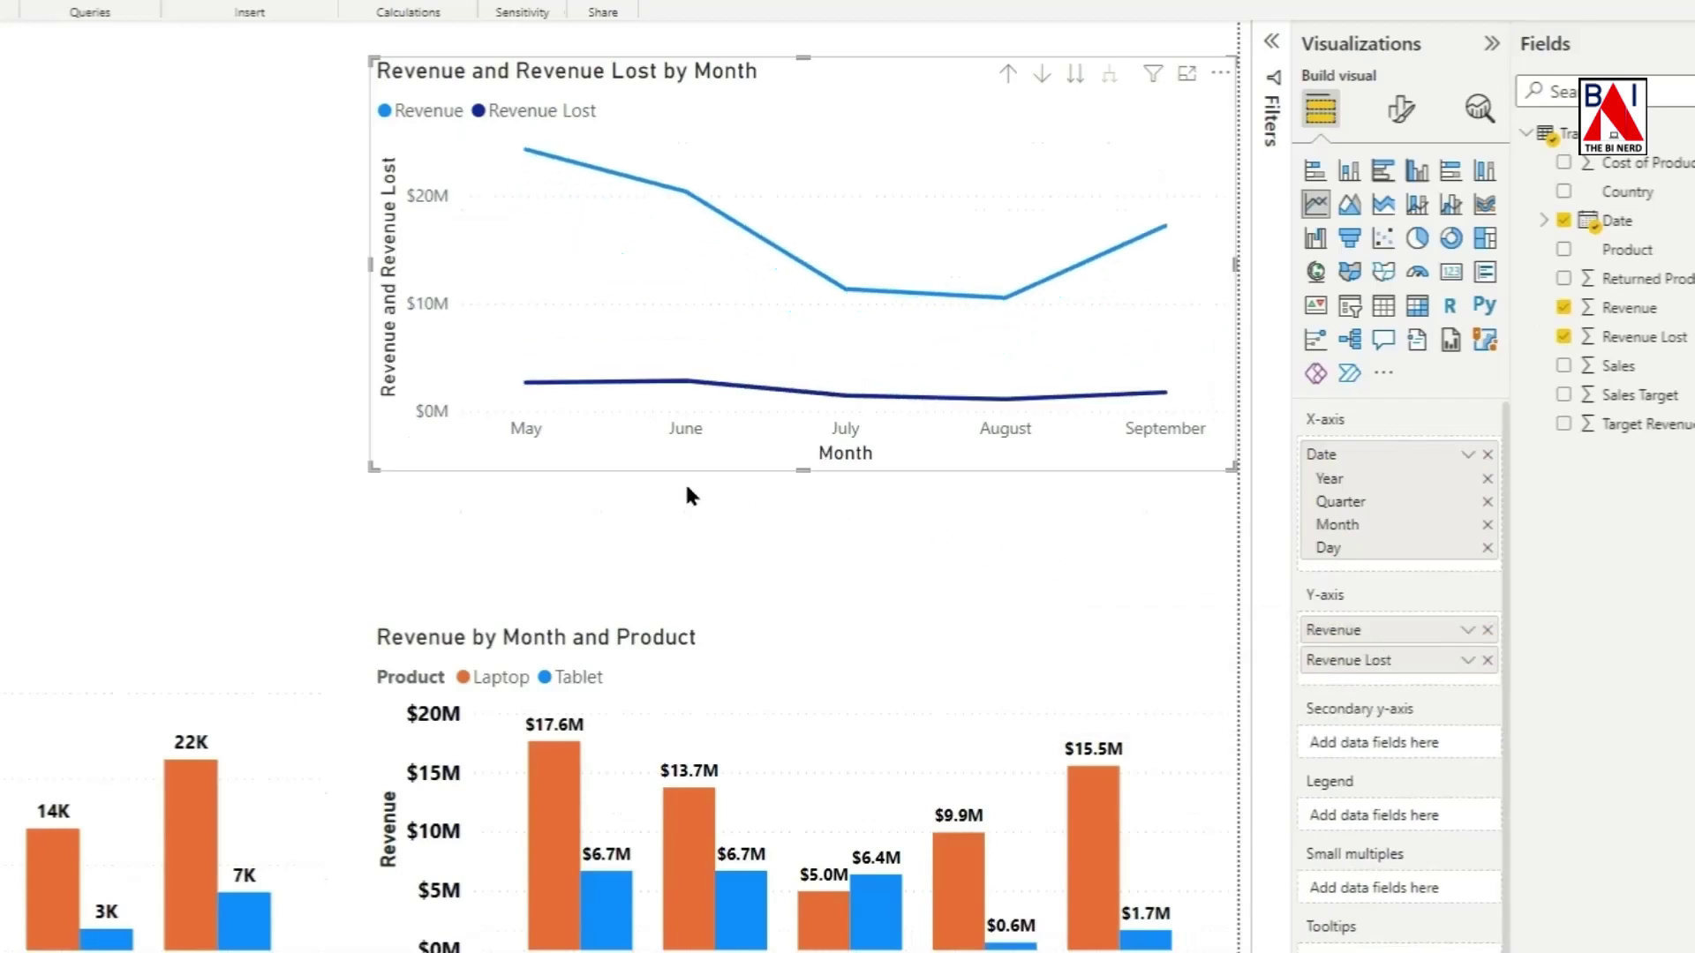
drag(687, 486, 686, 579)
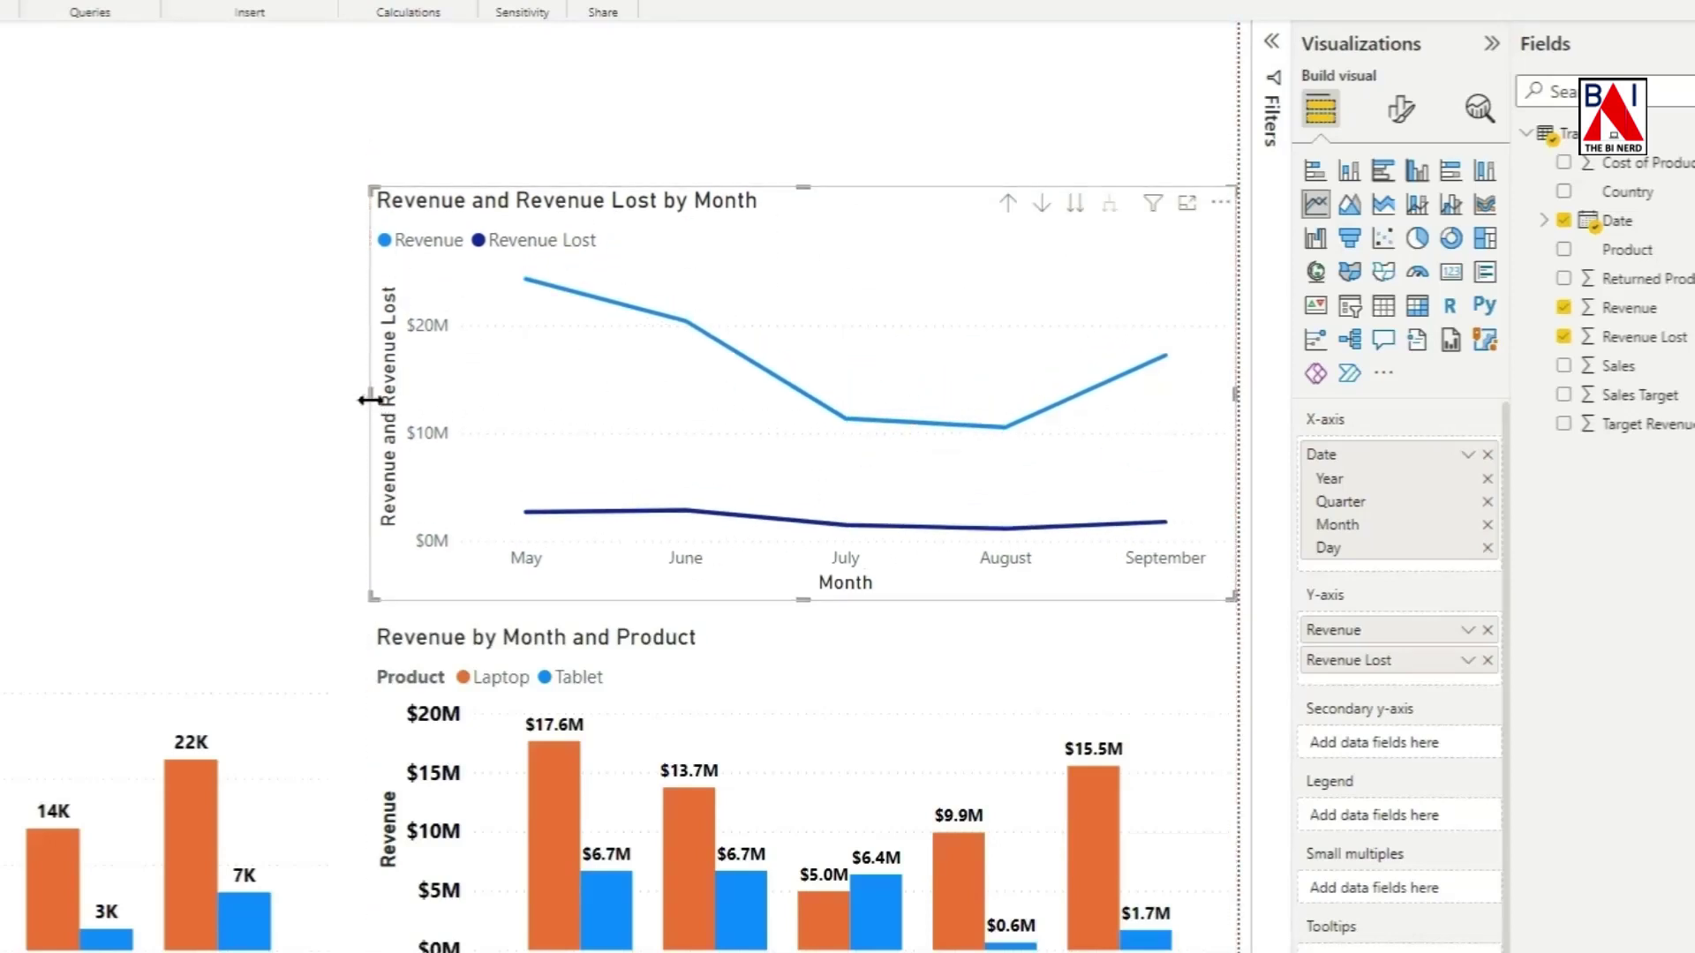
Step: Format the line chart's X-axis values as size 11, bold and black
click(1401, 108)
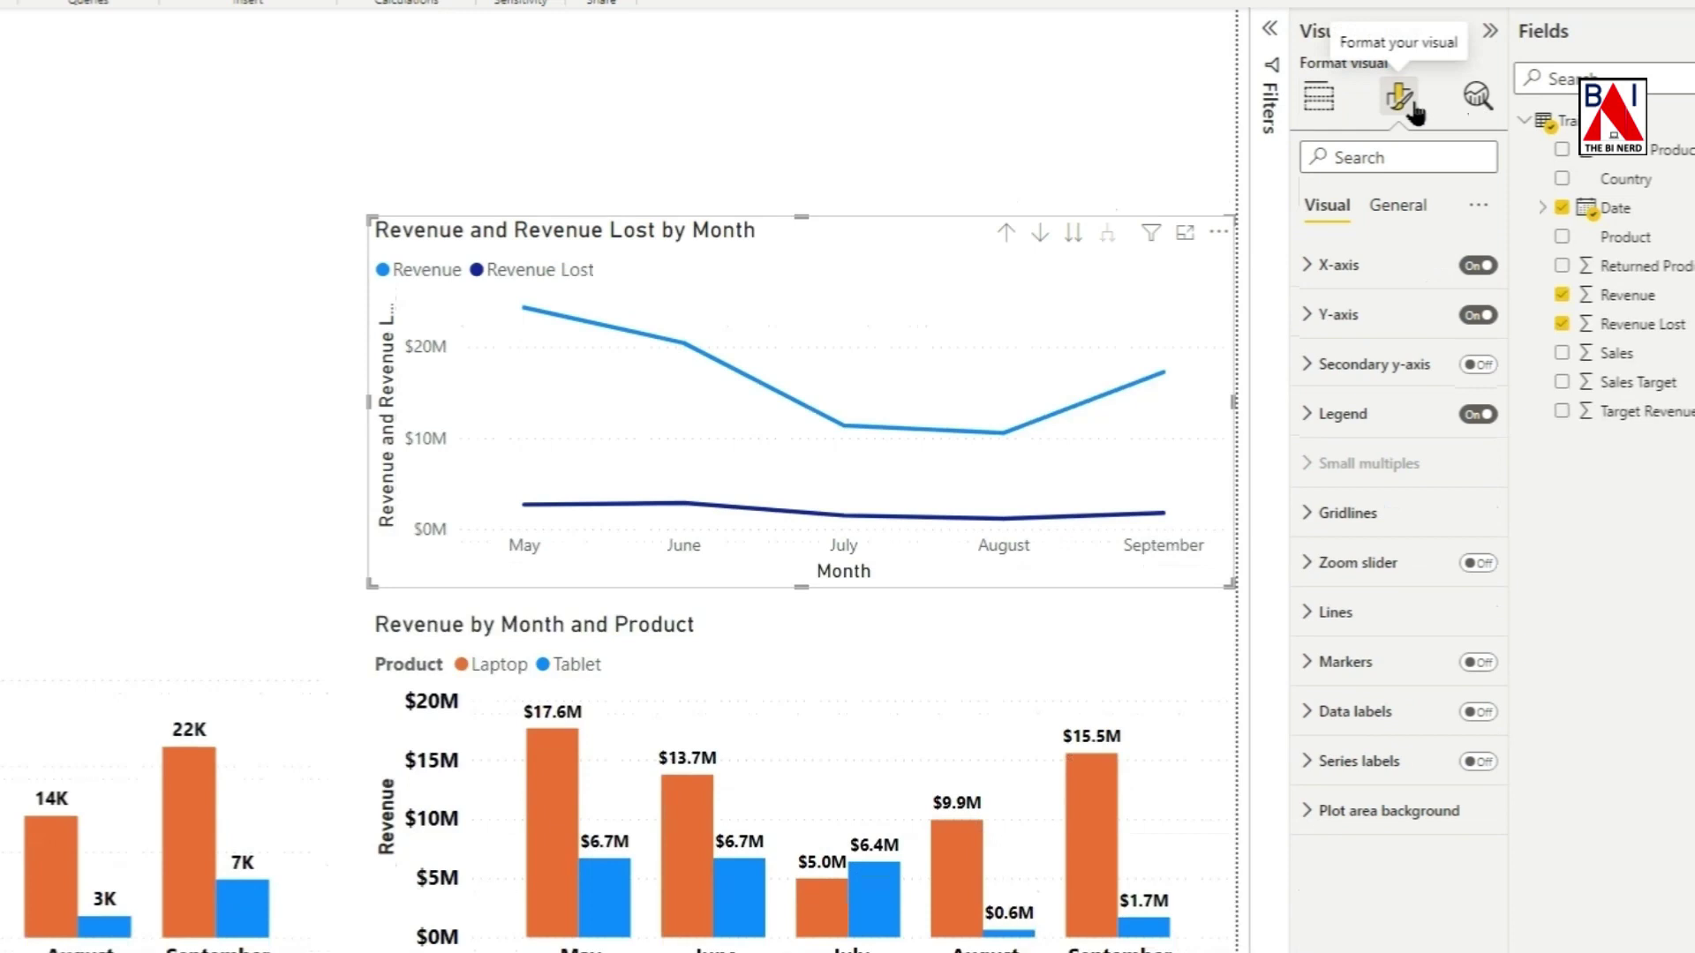
click(1357, 273)
click(1477, 450)
click(1324, 493)
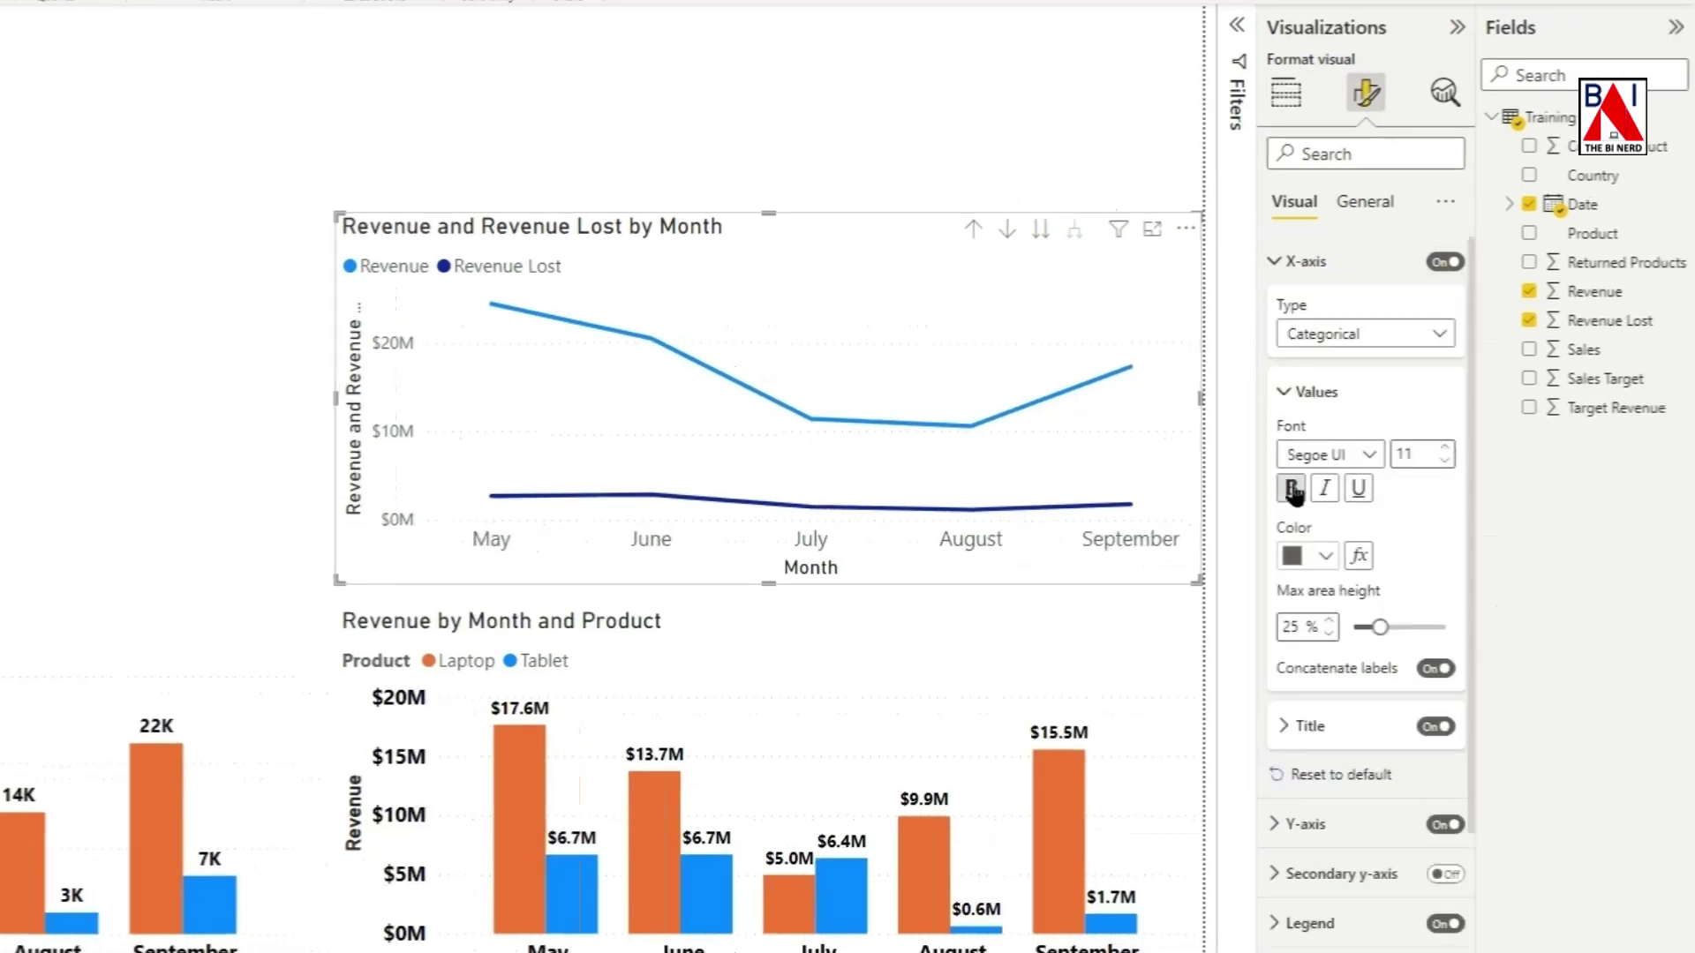
click(1326, 556)
click(1340, 632)
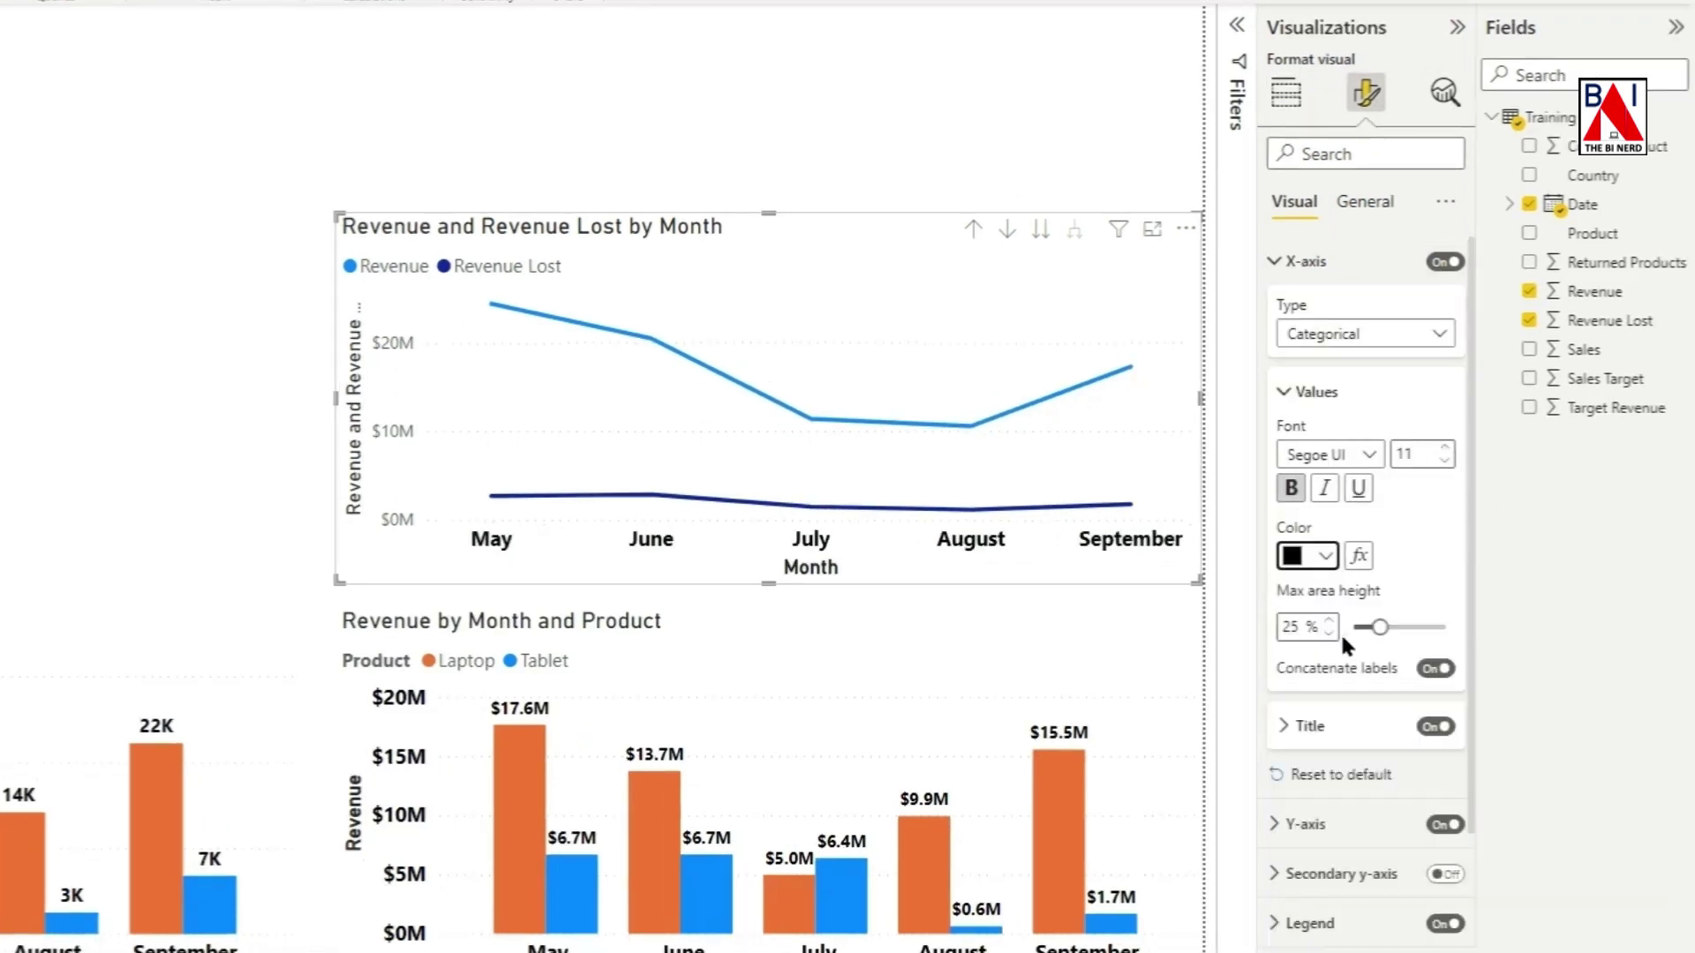
click(1276, 261)
Step: Format the line chart's Y-axis values as size 11, bold and black
click(1275, 311)
click(1289, 359)
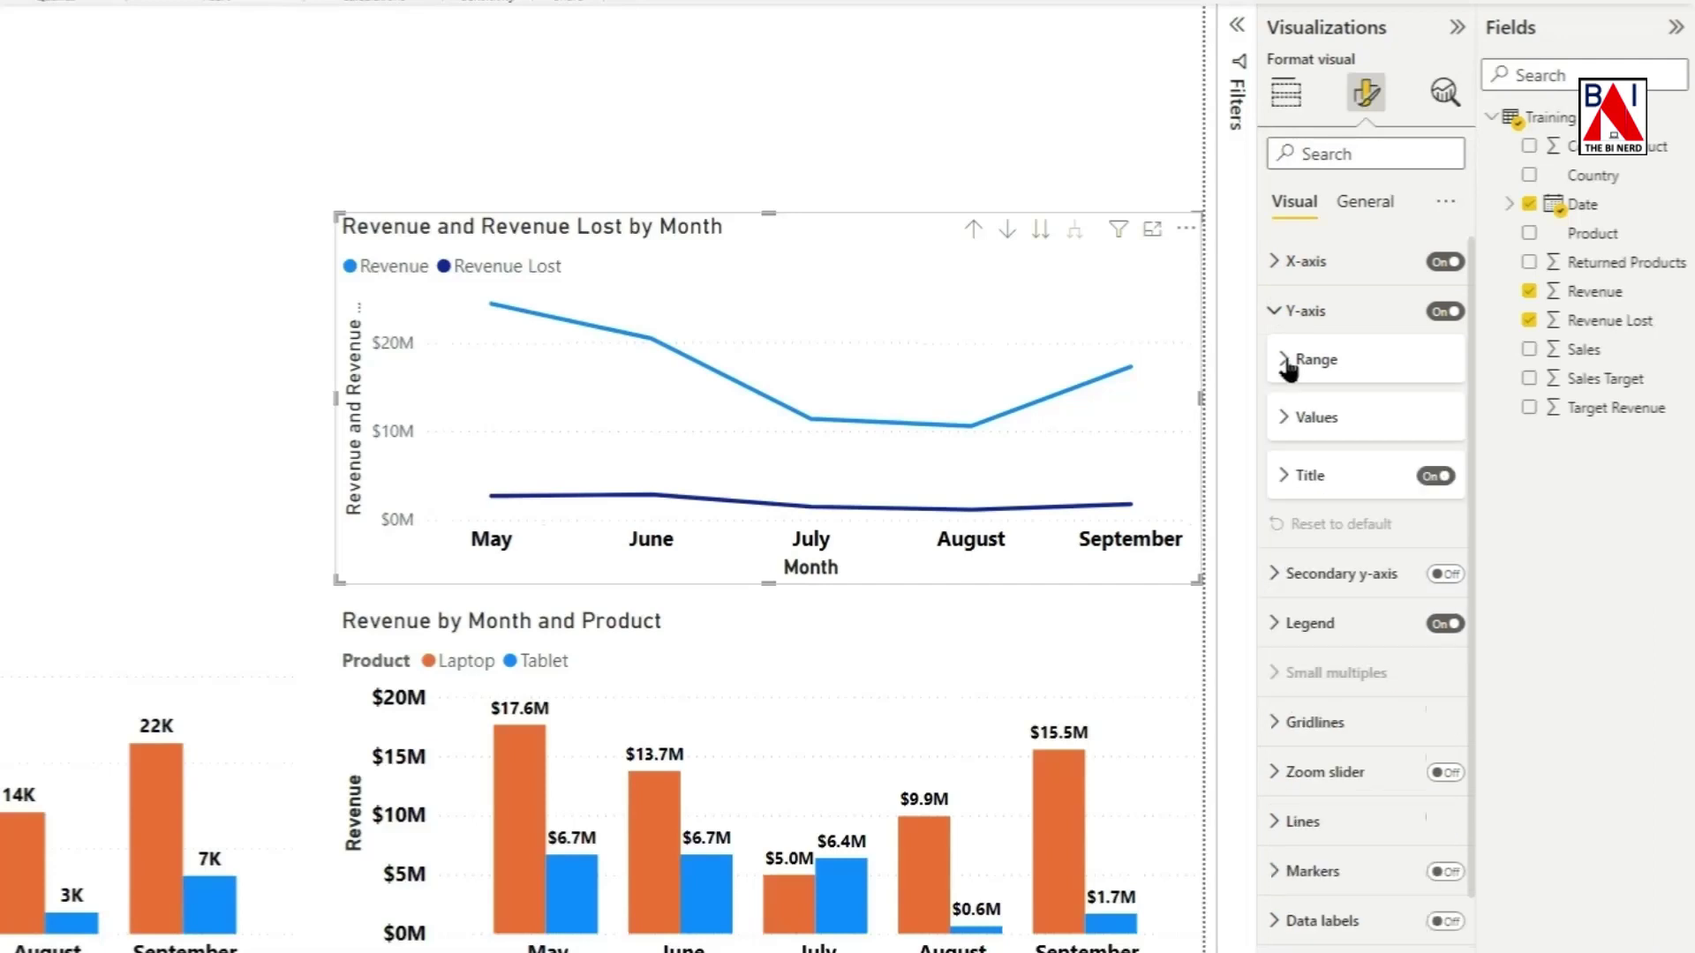
click(1282, 418)
click(1445, 472)
click(1446, 472)
click(1290, 513)
click(1324, 581)
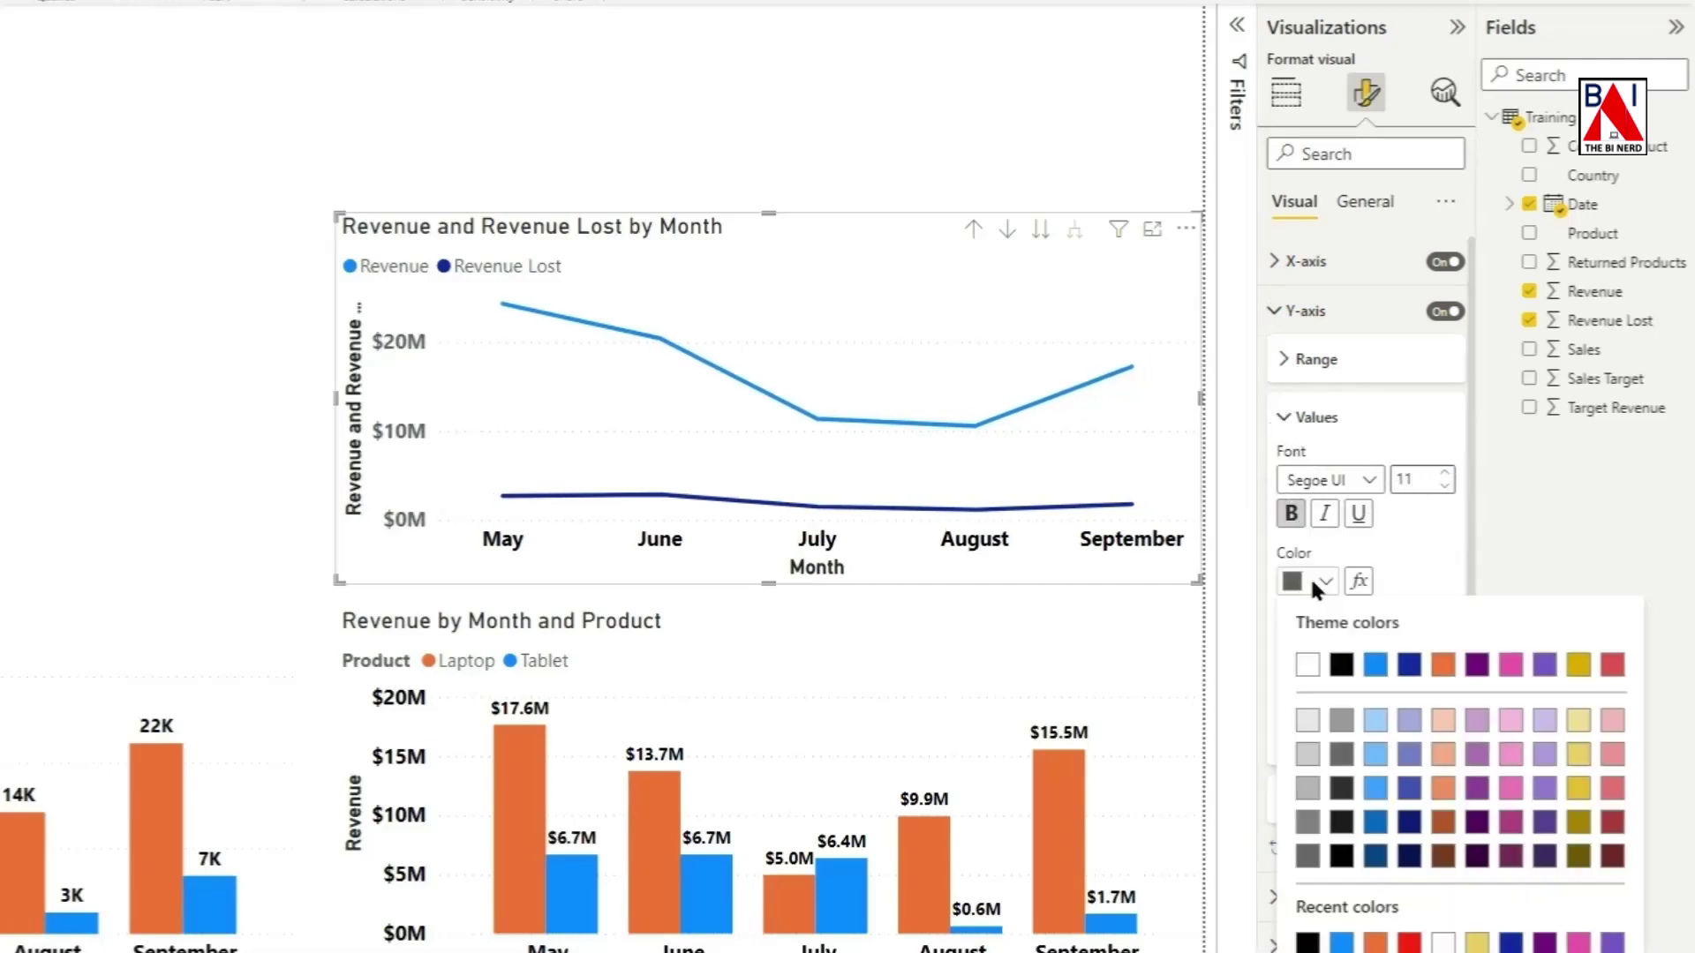
click(1285, 417)
click(1275, 311)
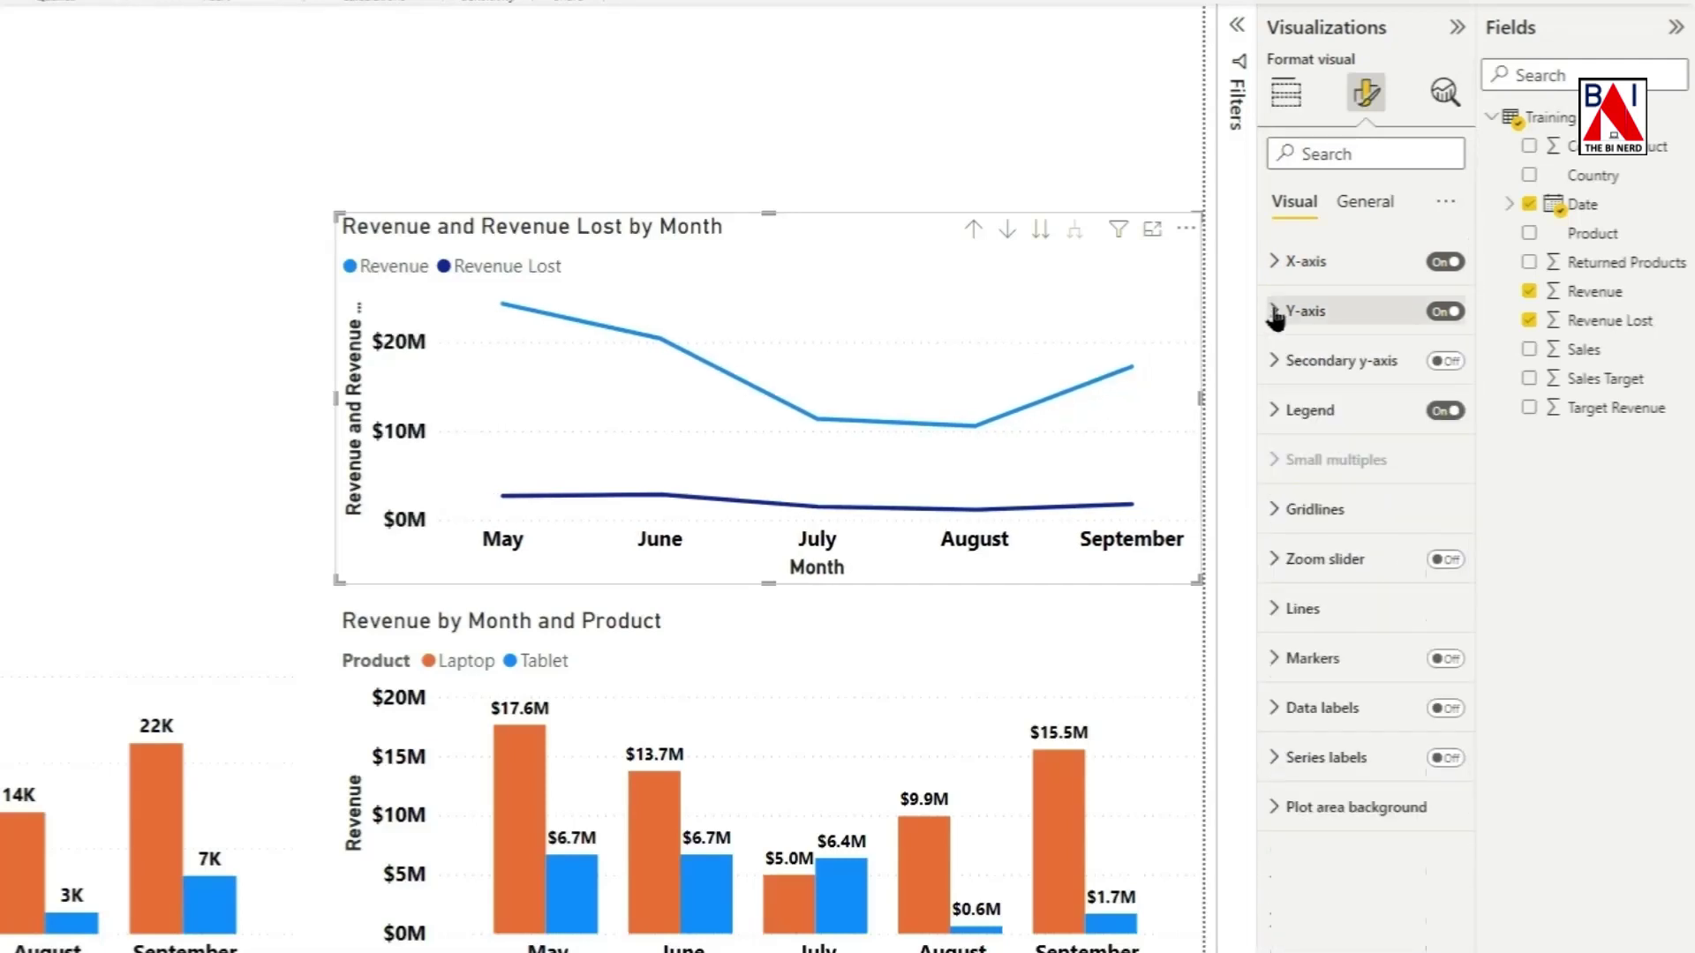
Step: Make the line chart taller by extending its top edge upward
click(767, 199)
click(764, 213)
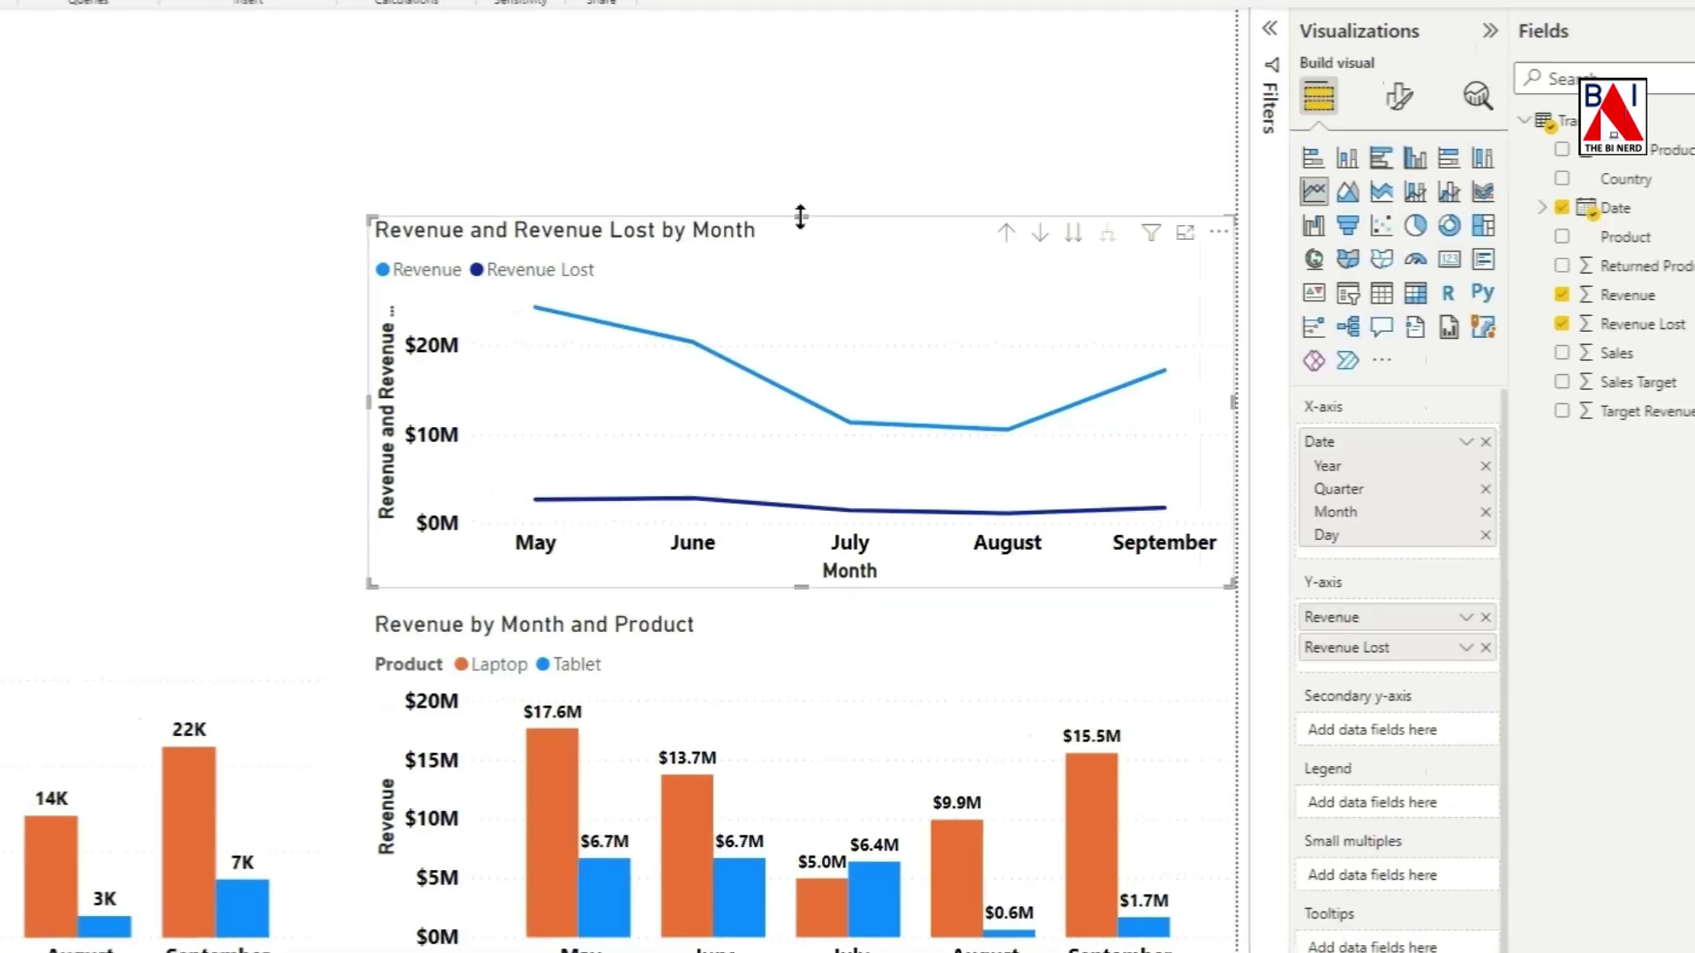
drag(766, 212, 833, 156)
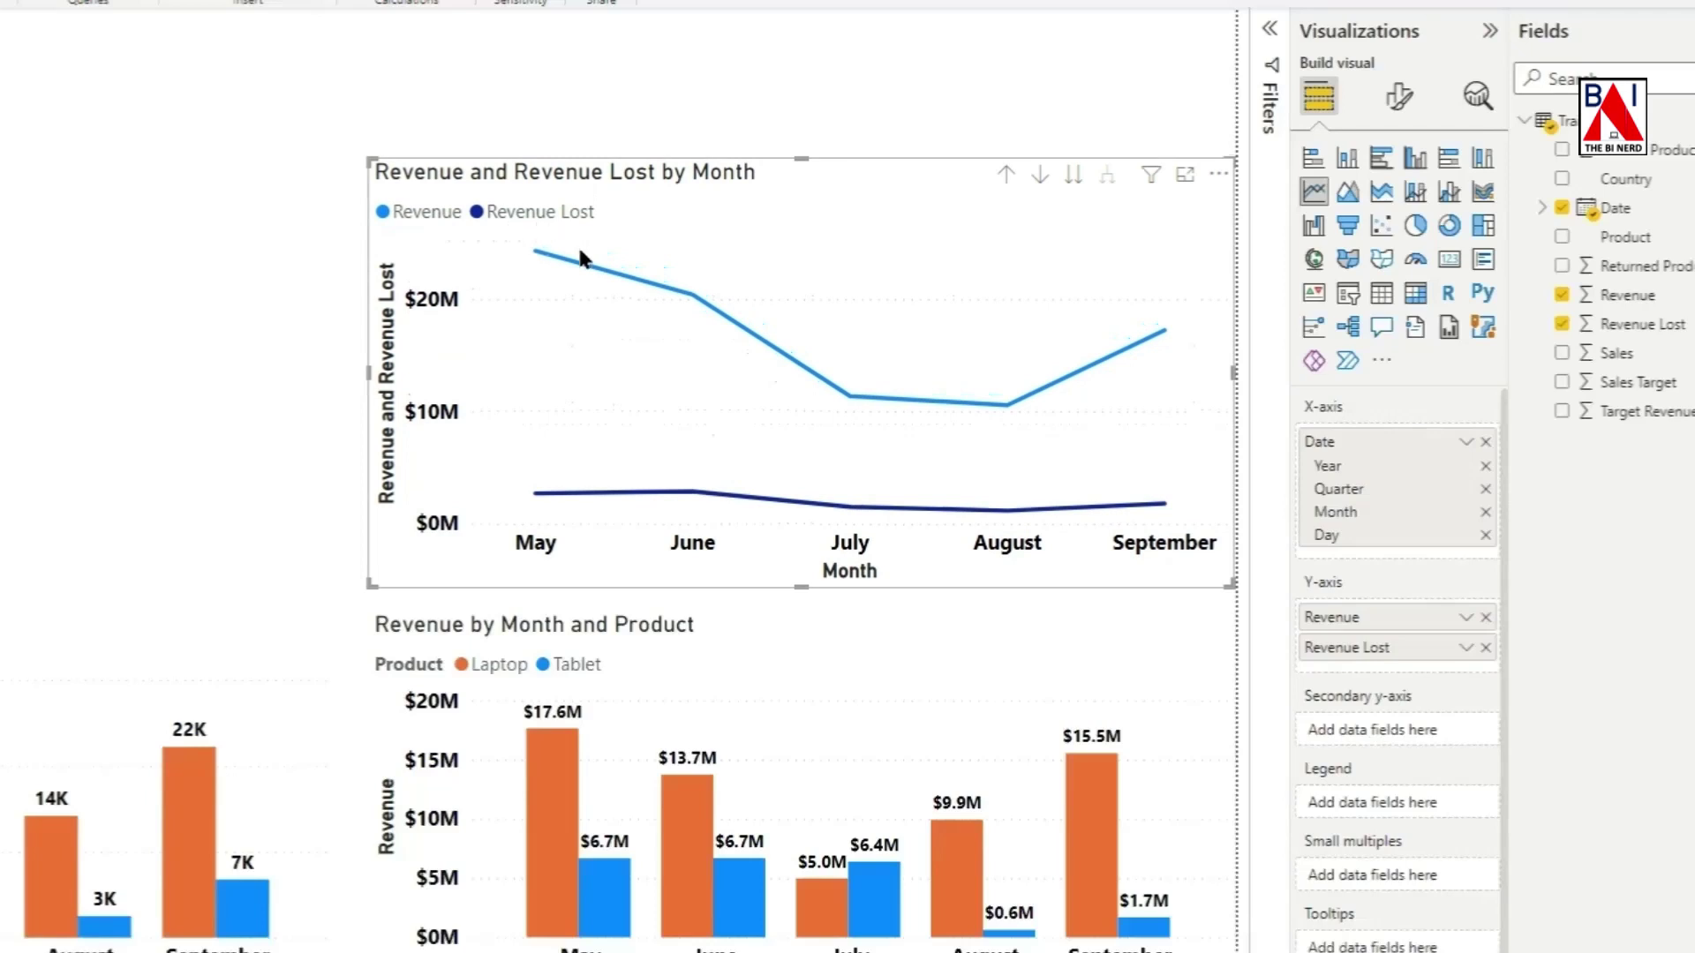
Step: Turn on data labels for the line chart and format their values as size 10, bold and black
click(1397, 99)
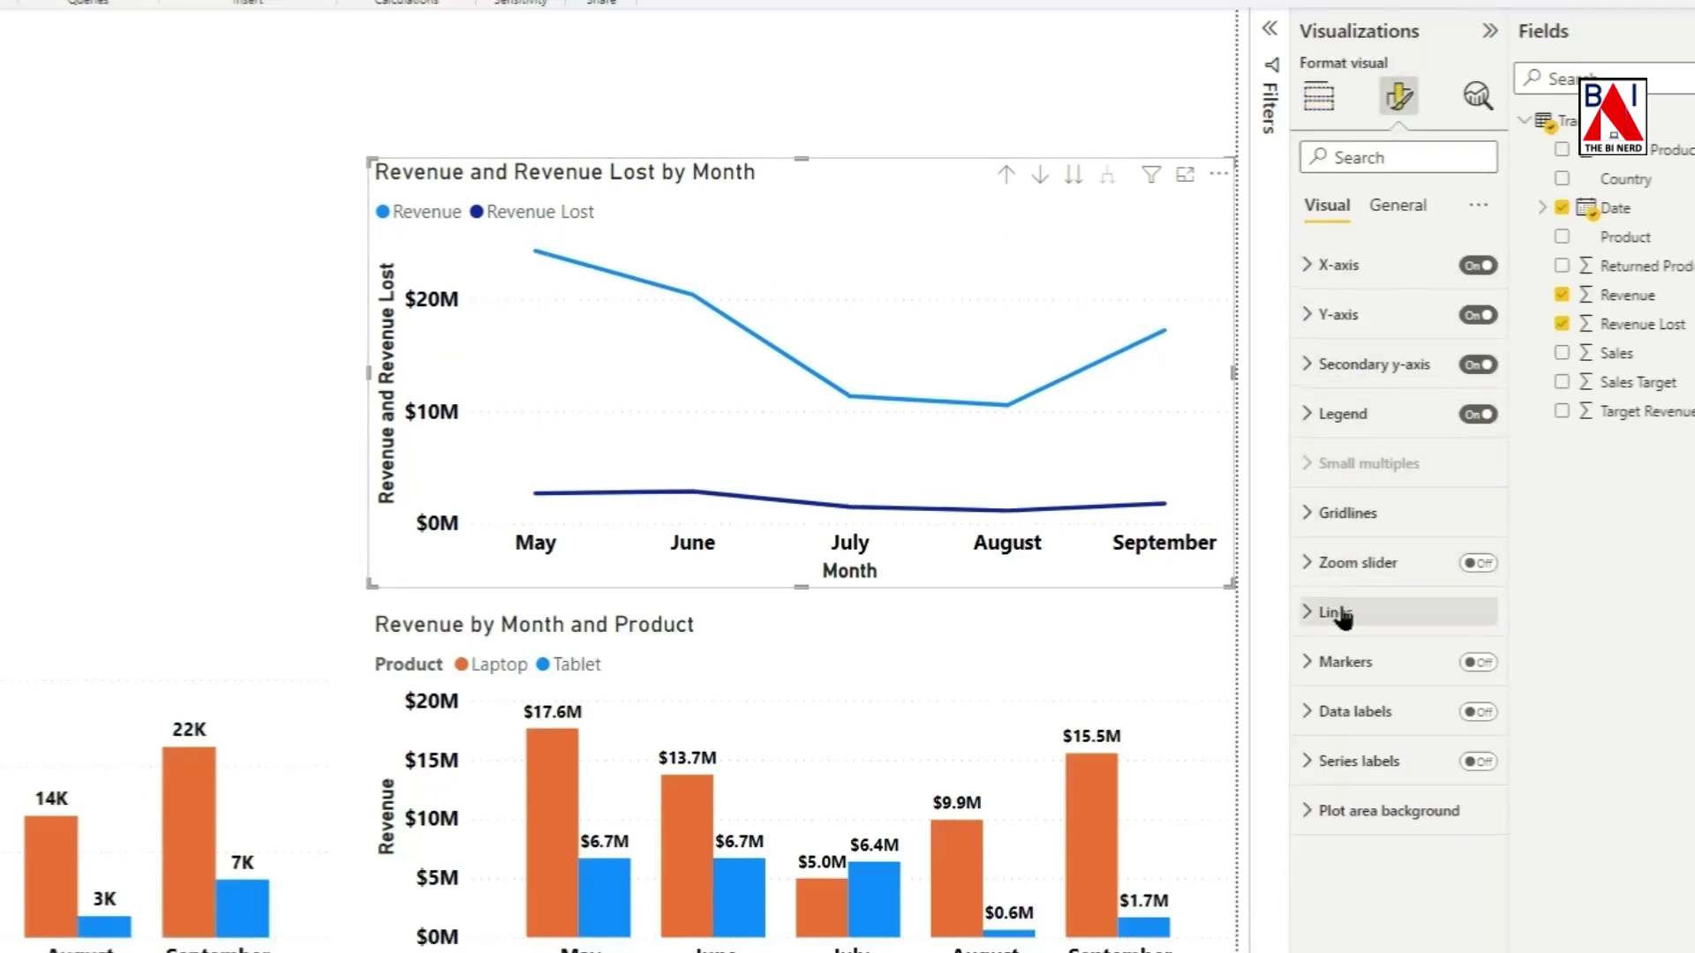
click(1413, 713)
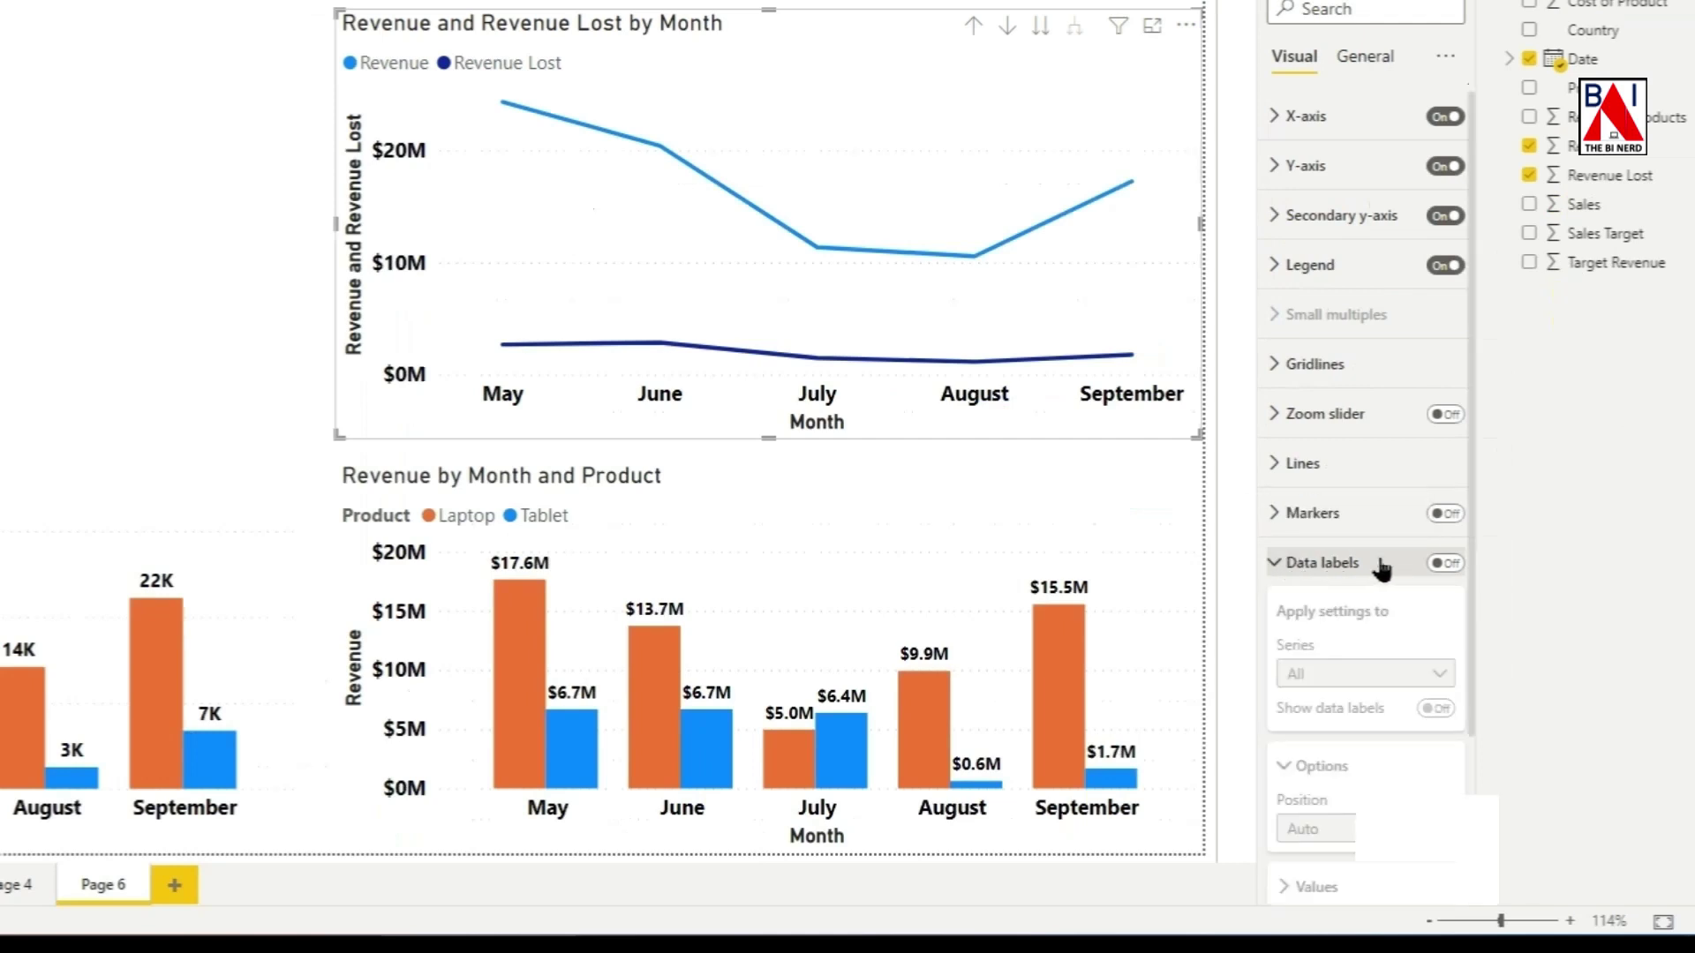
click(1446, 562)
scroll(1402, 596, down, 2)
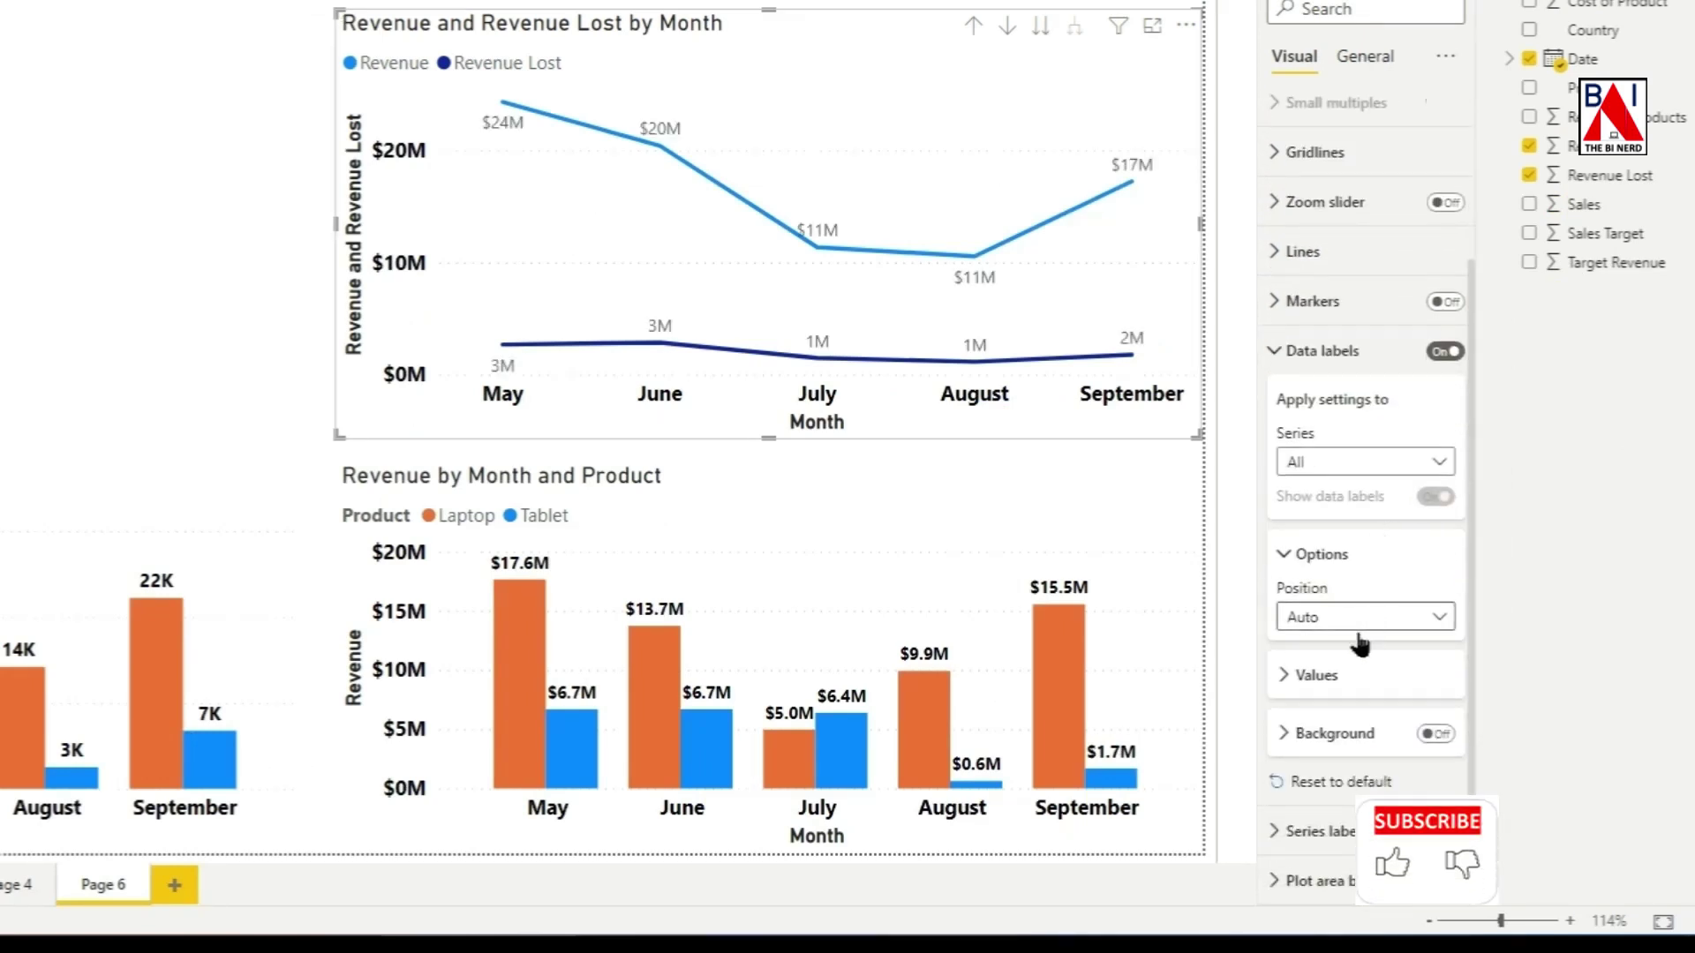
click(1316, 675)
scroll(1360, 574, down, 3)
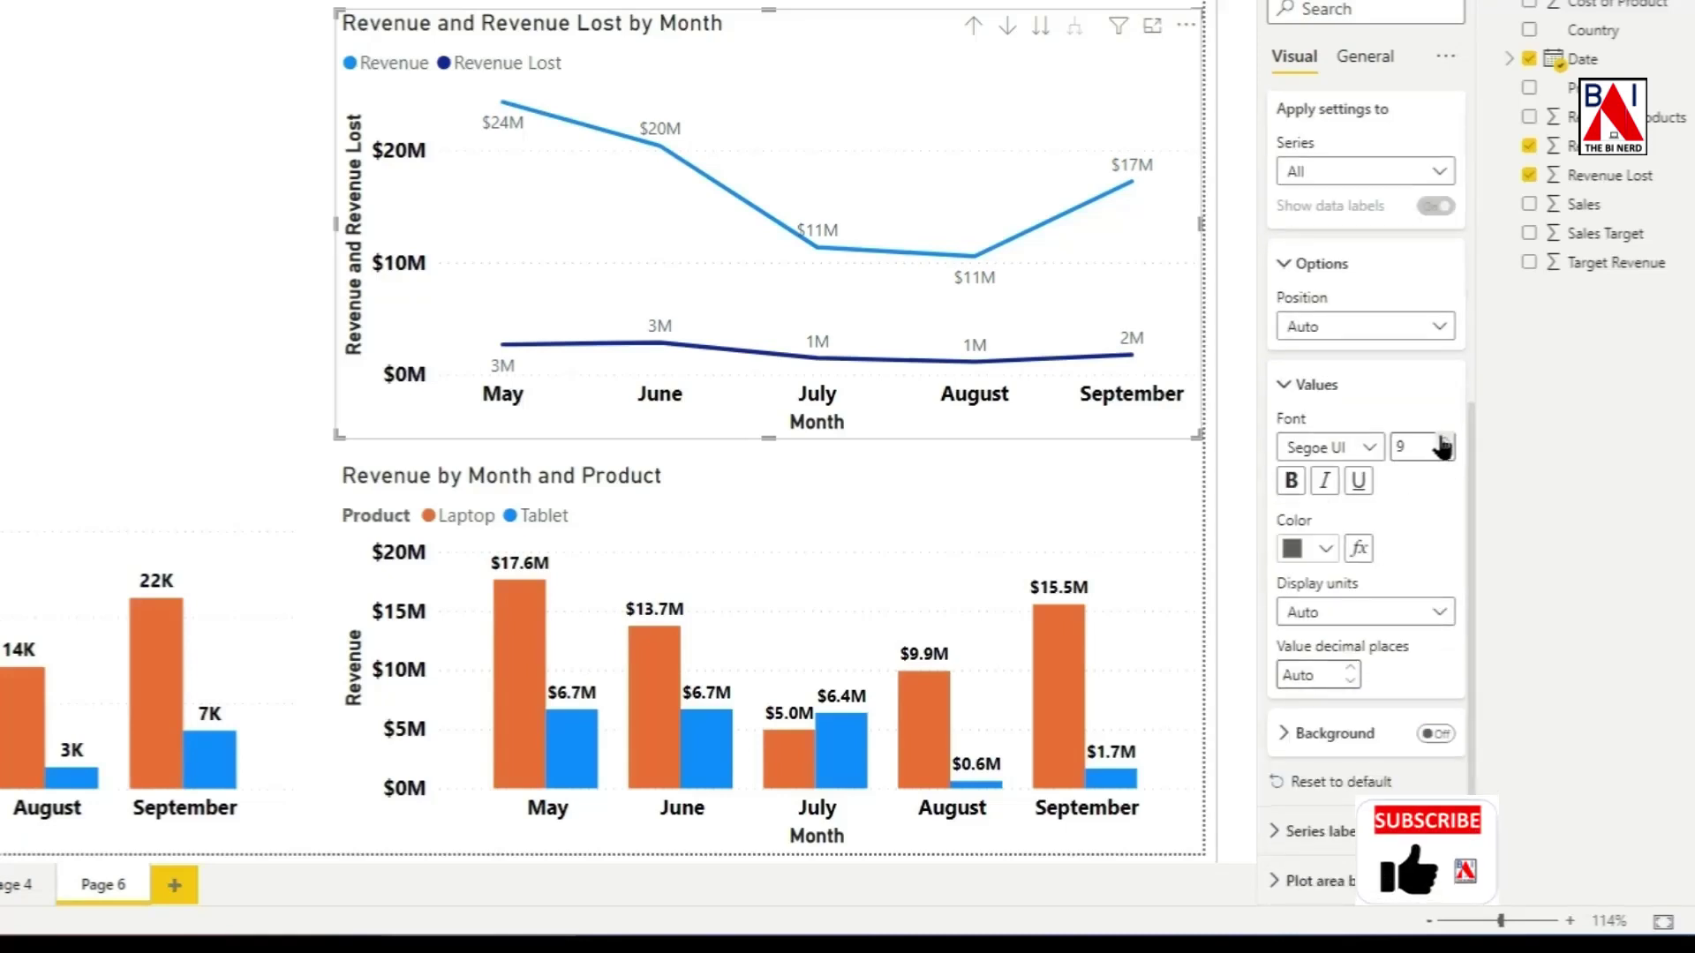
click(1291, 481)
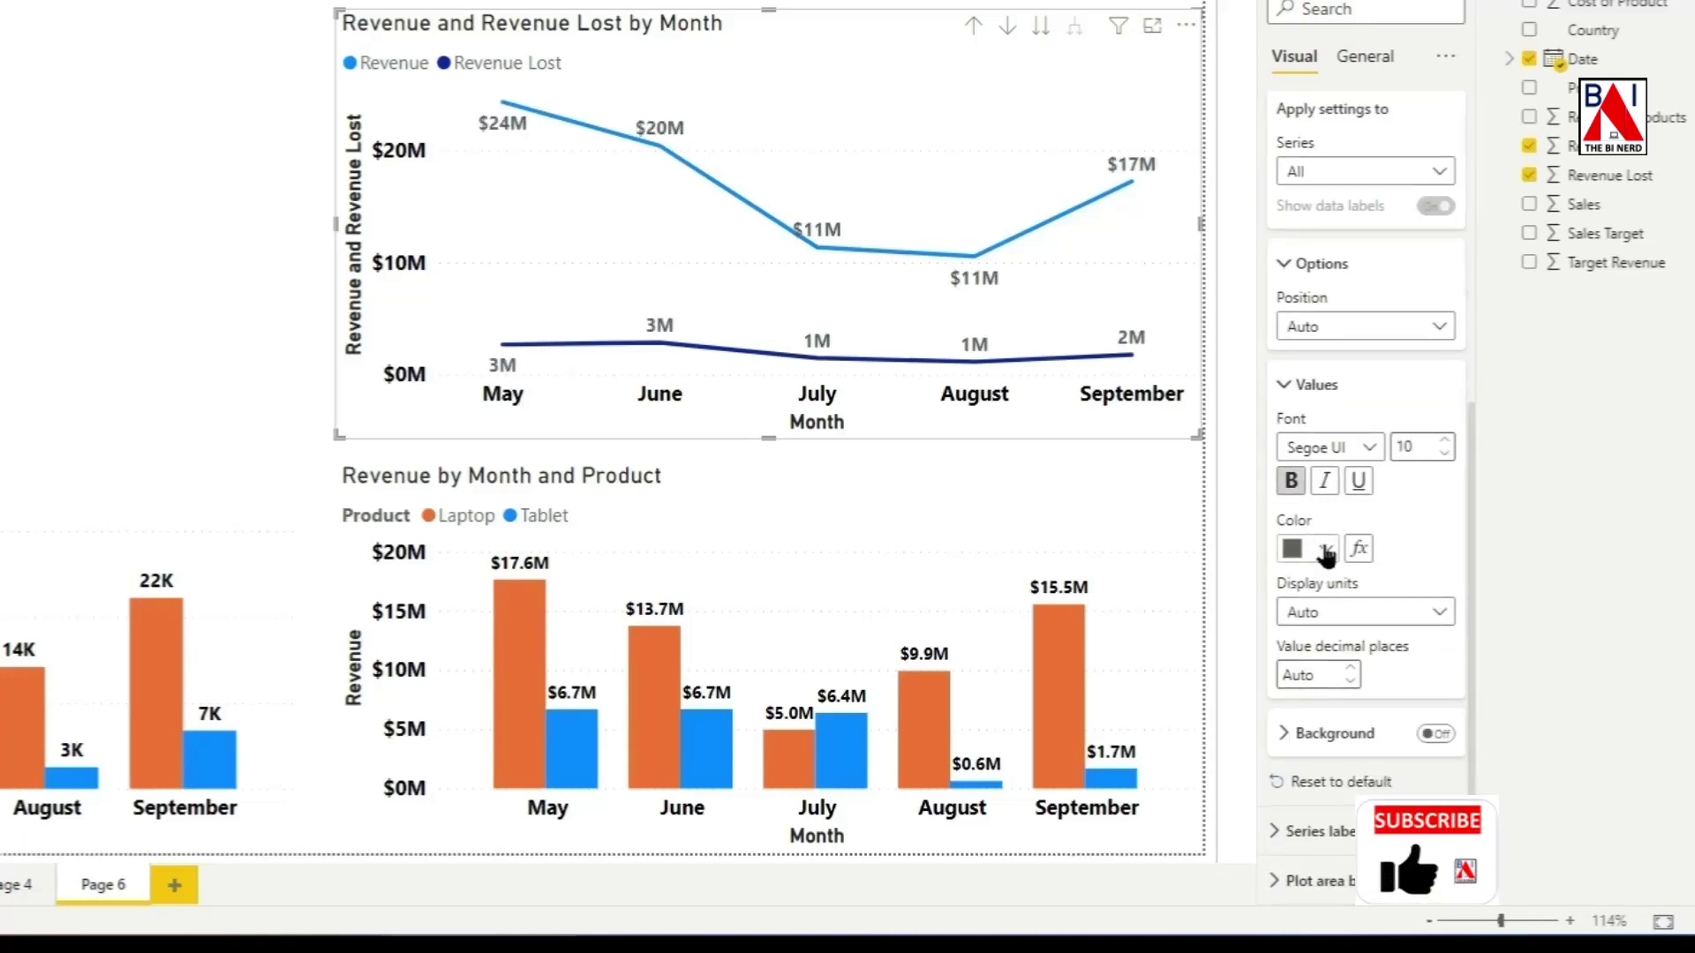
click(1324, 548)
click(1311, 449)
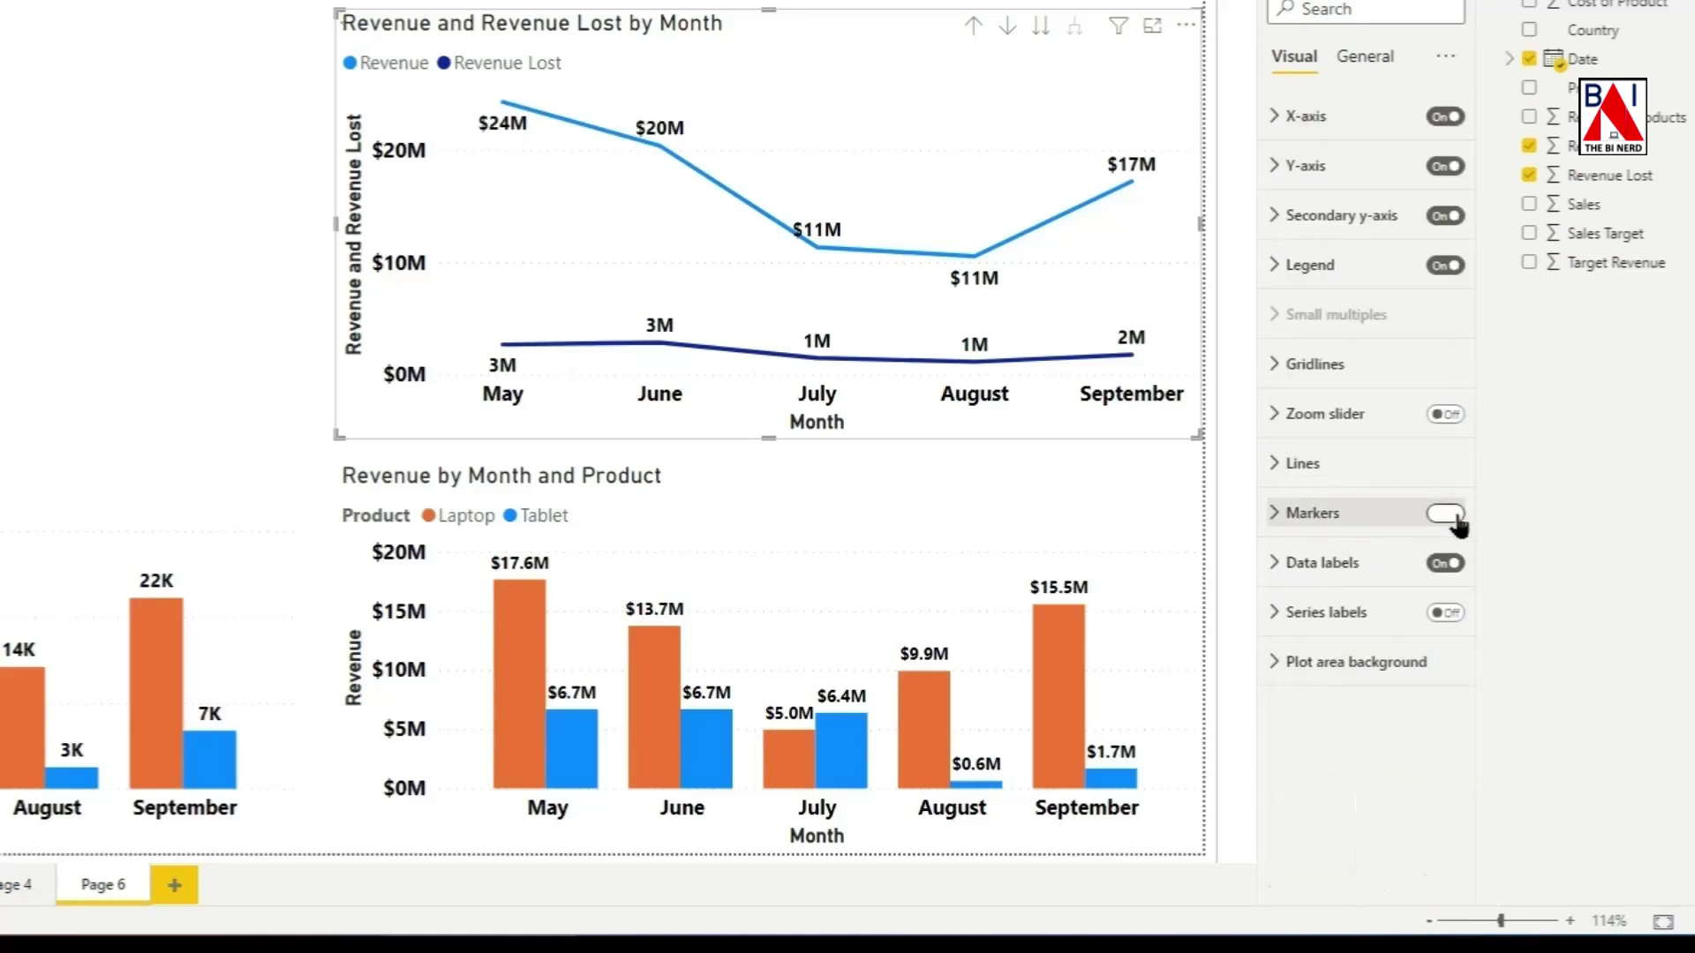
Step: Turn on markers for the line chart and colour the Revenue line purple and the Revenue Lost line red
click(1446, 515)
click(1298, 464)
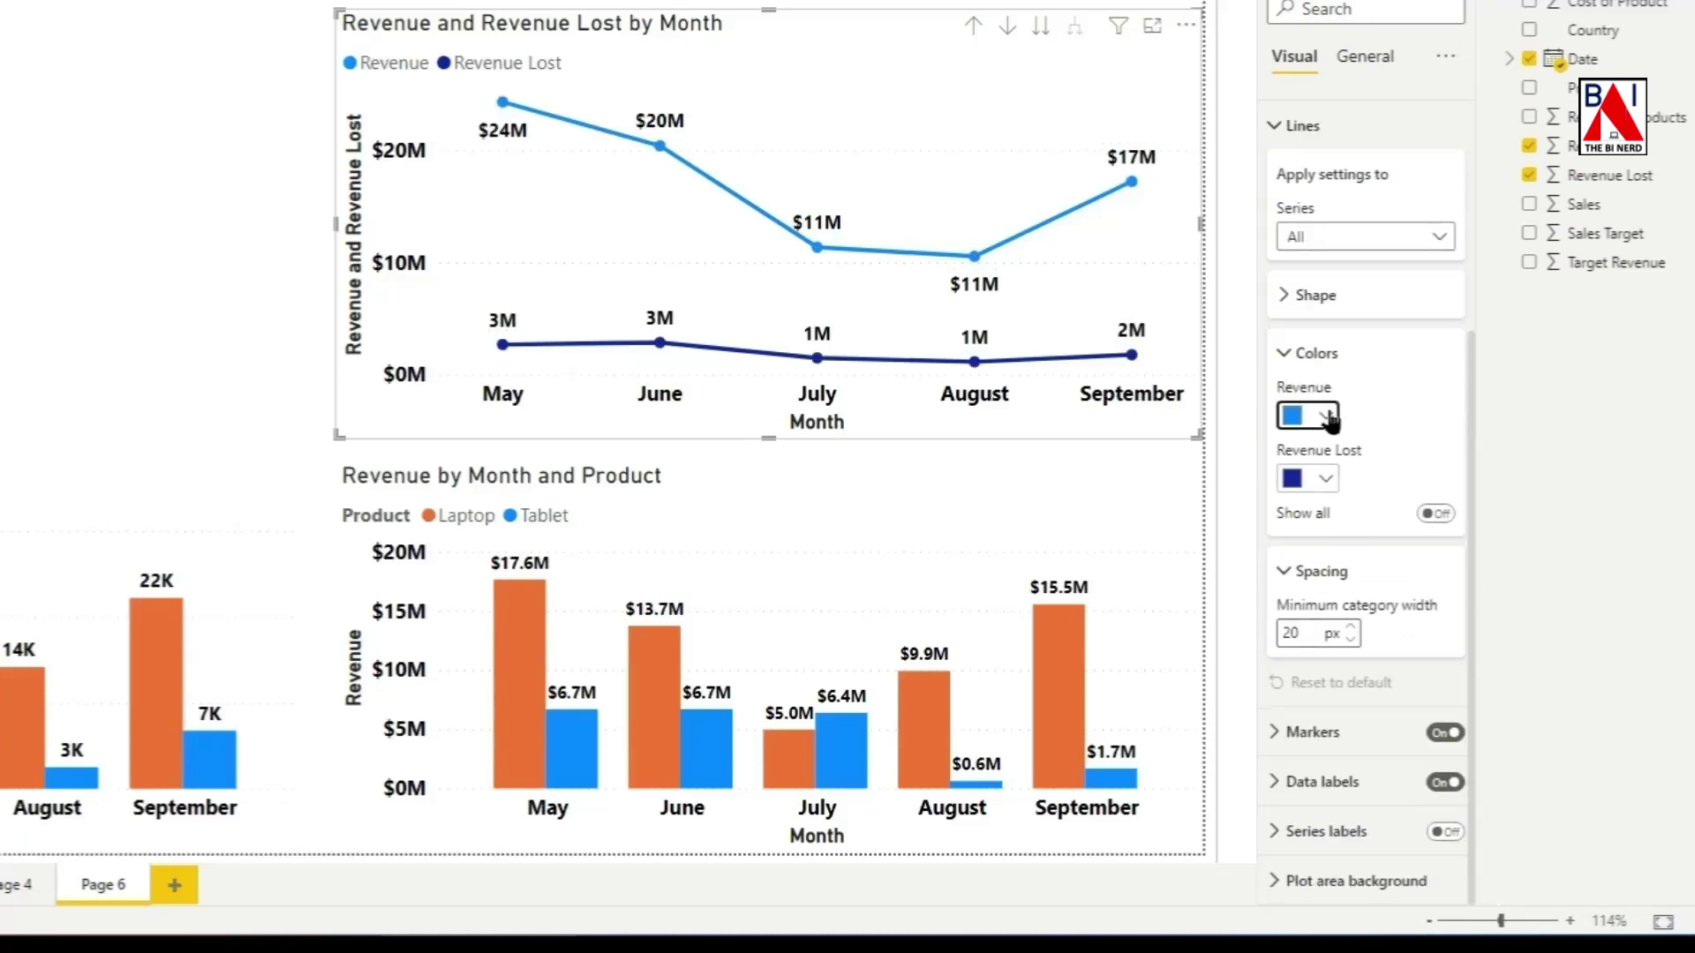
click(1329, 417)
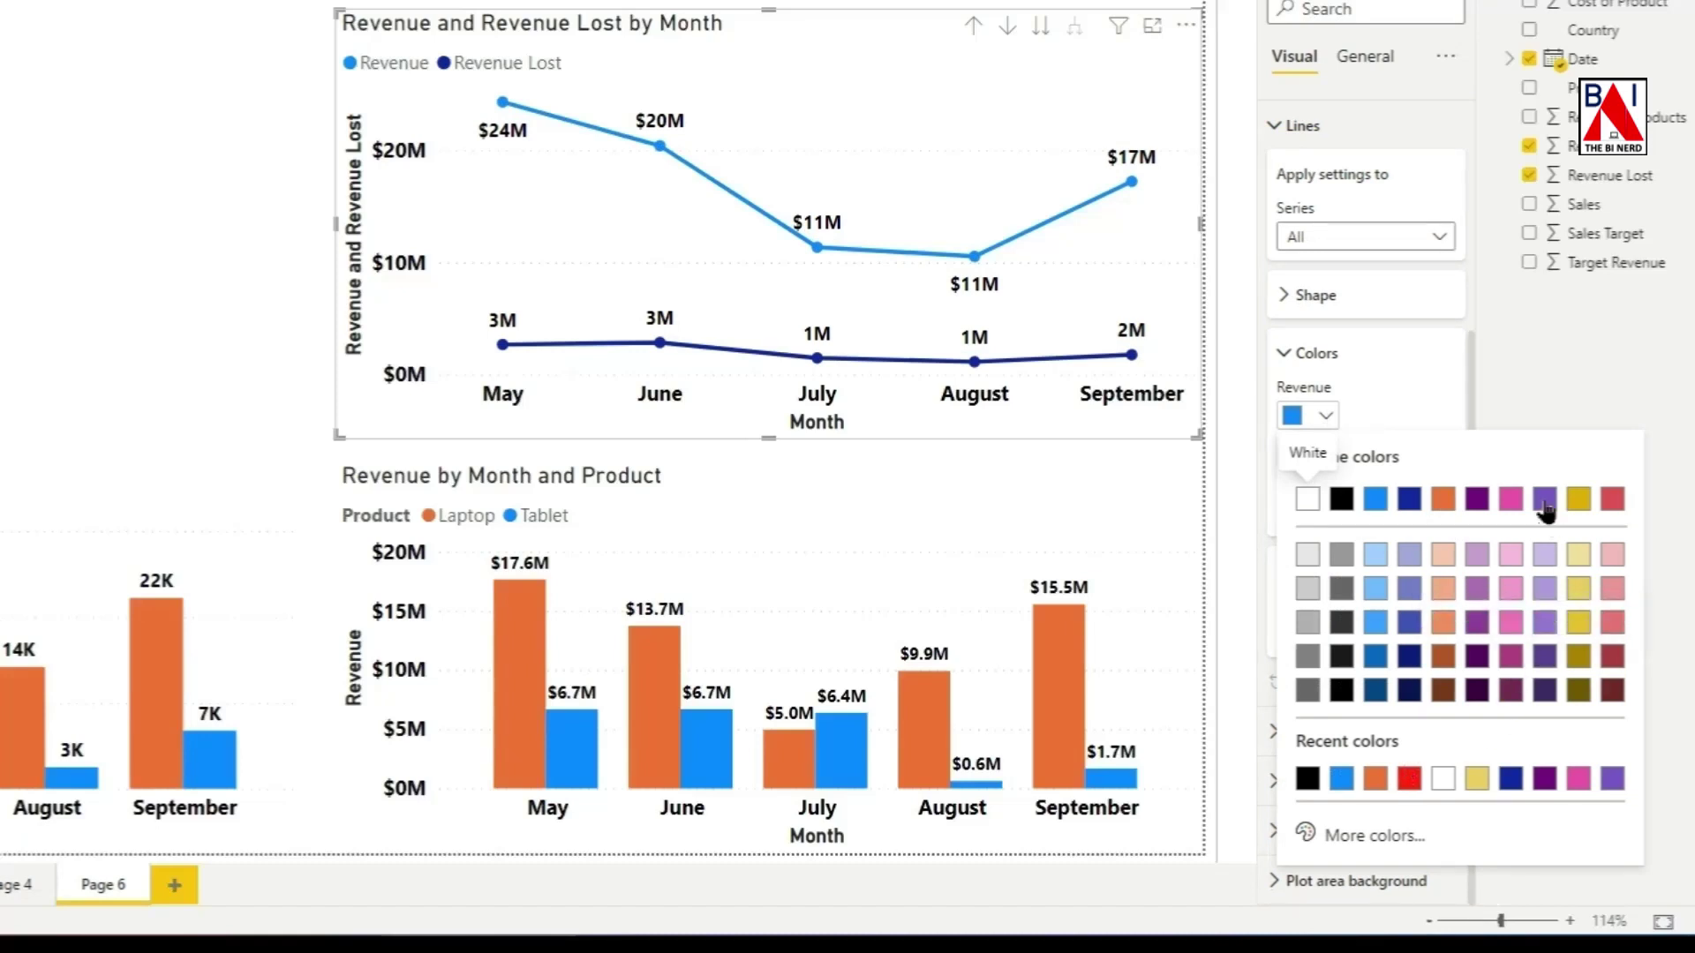
click(1547, 656)
click(1326, 481)
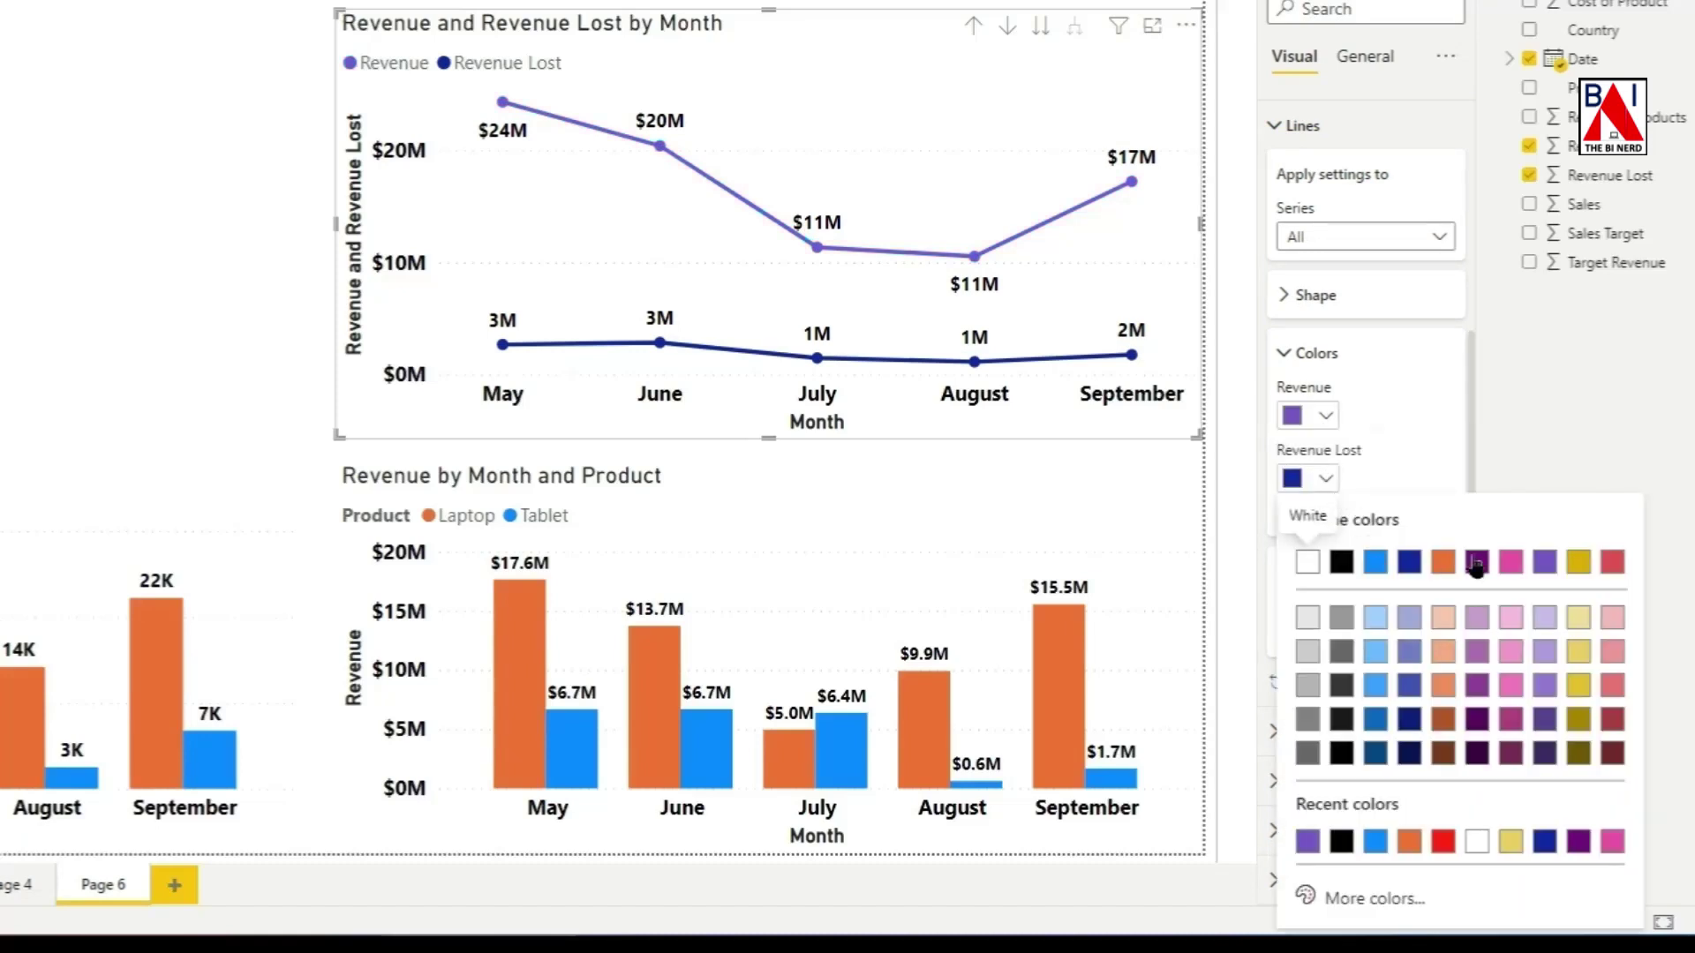
click(1445, 841)
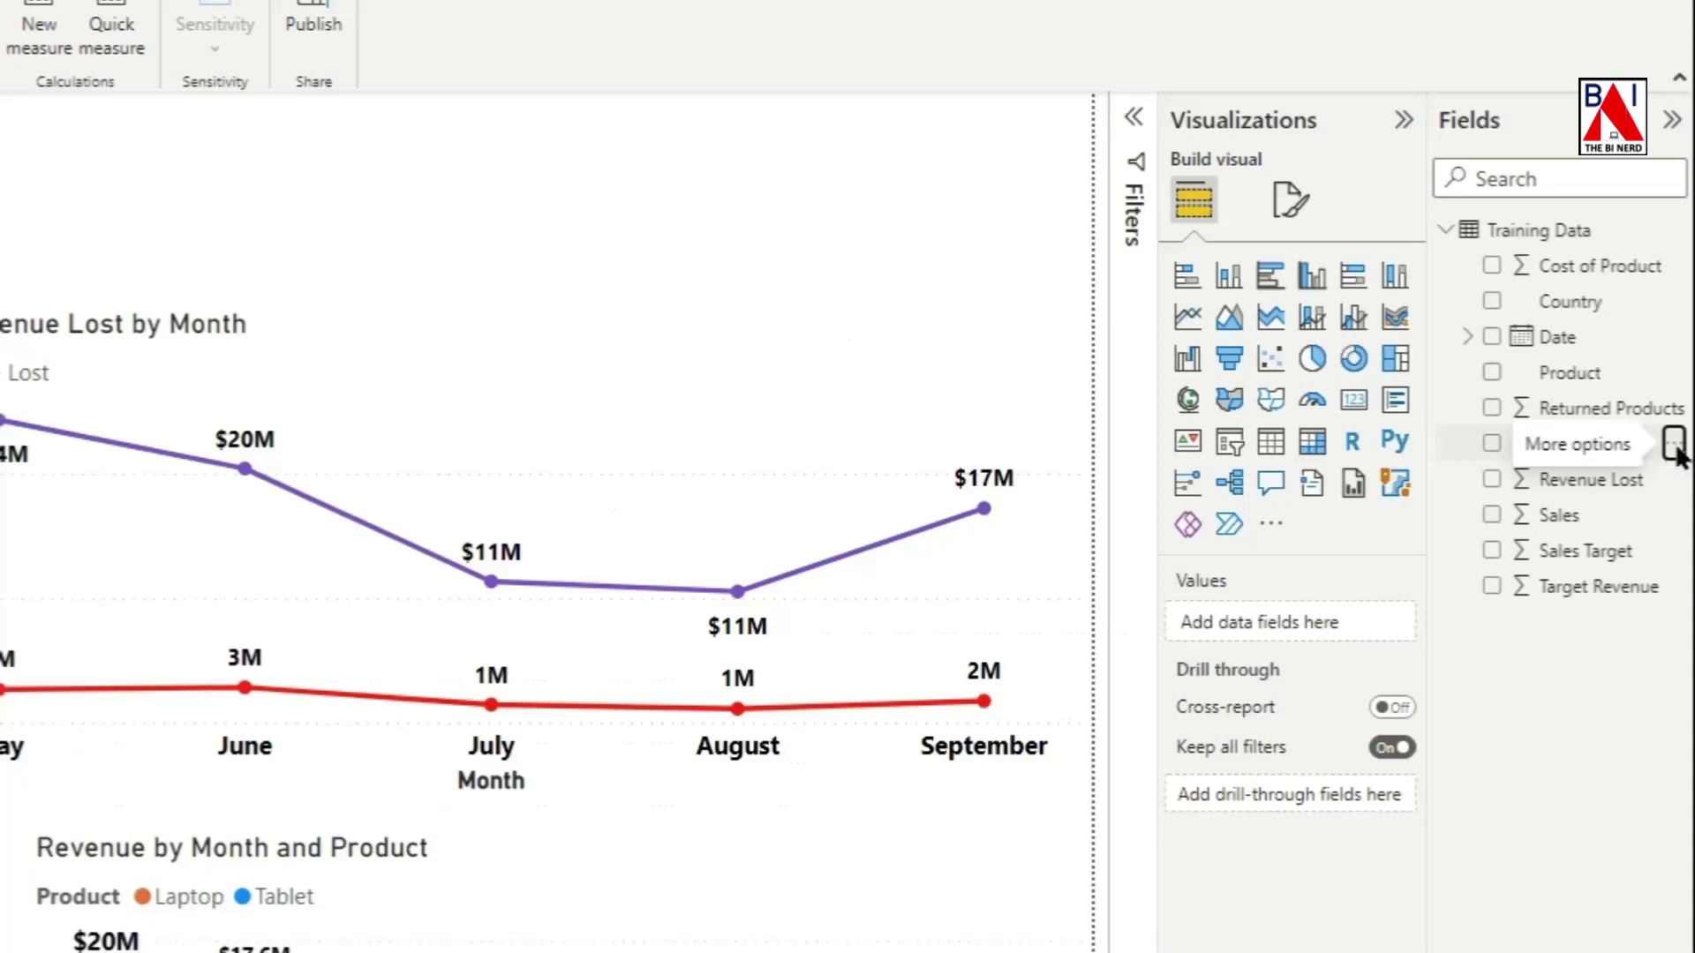
Step: Start a new quick measure from the Revenue field using the Subtraction calculation
click(1682, 336)
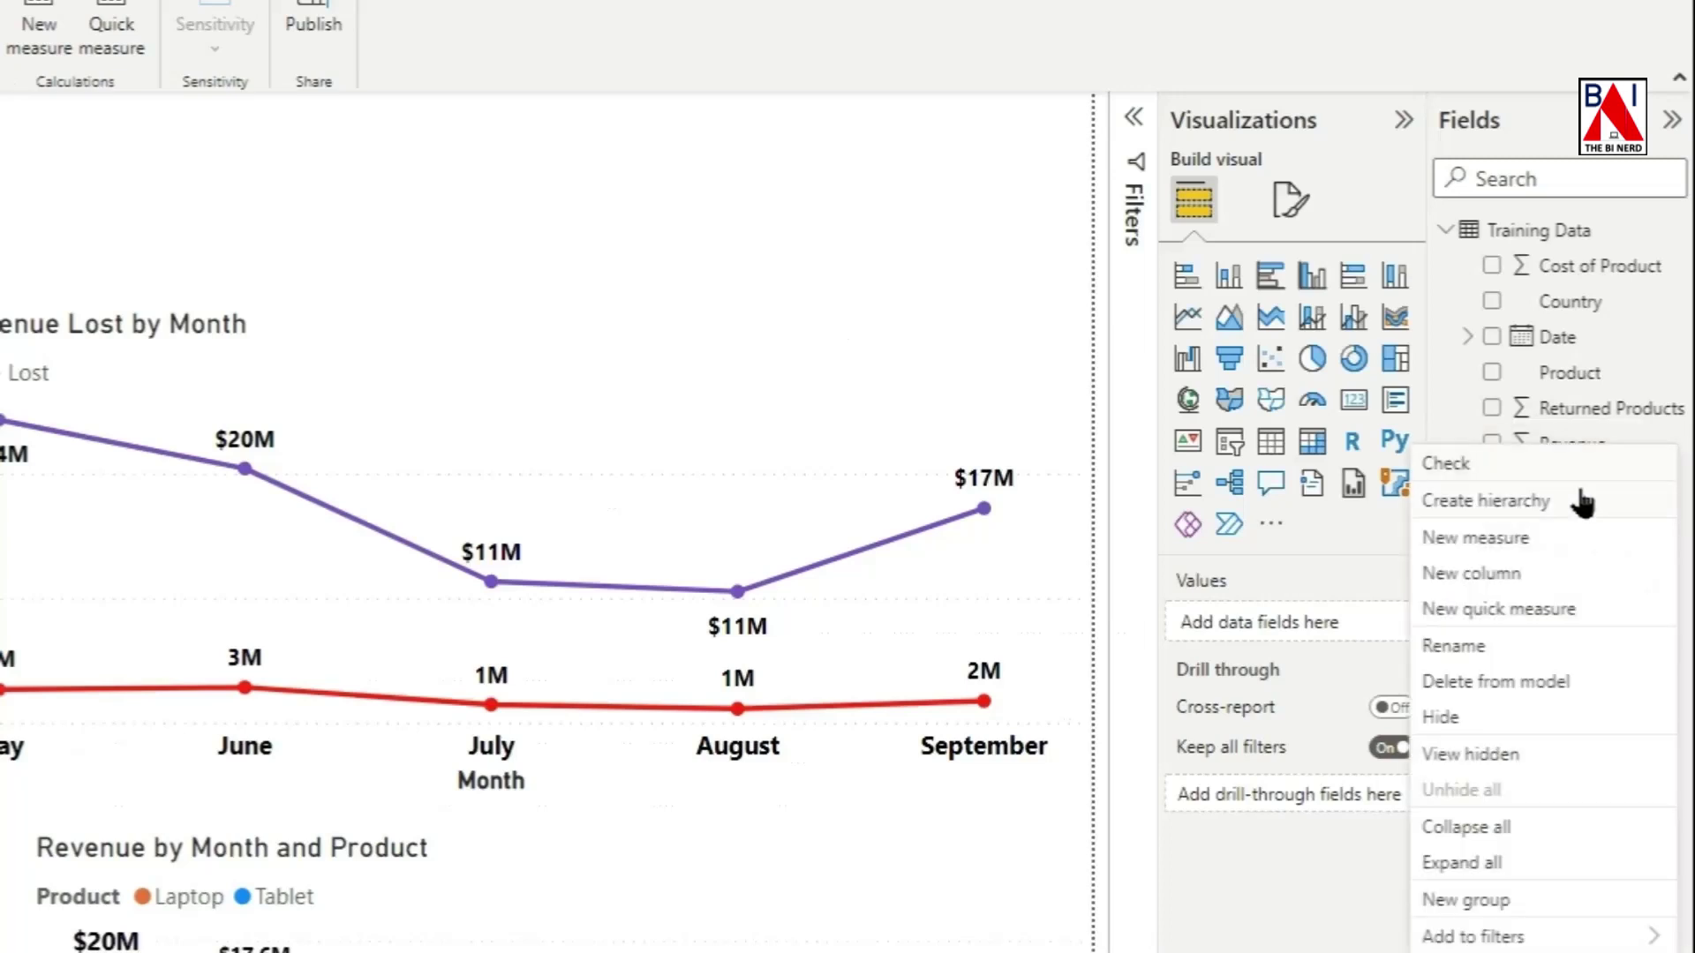
click(1519, 611)
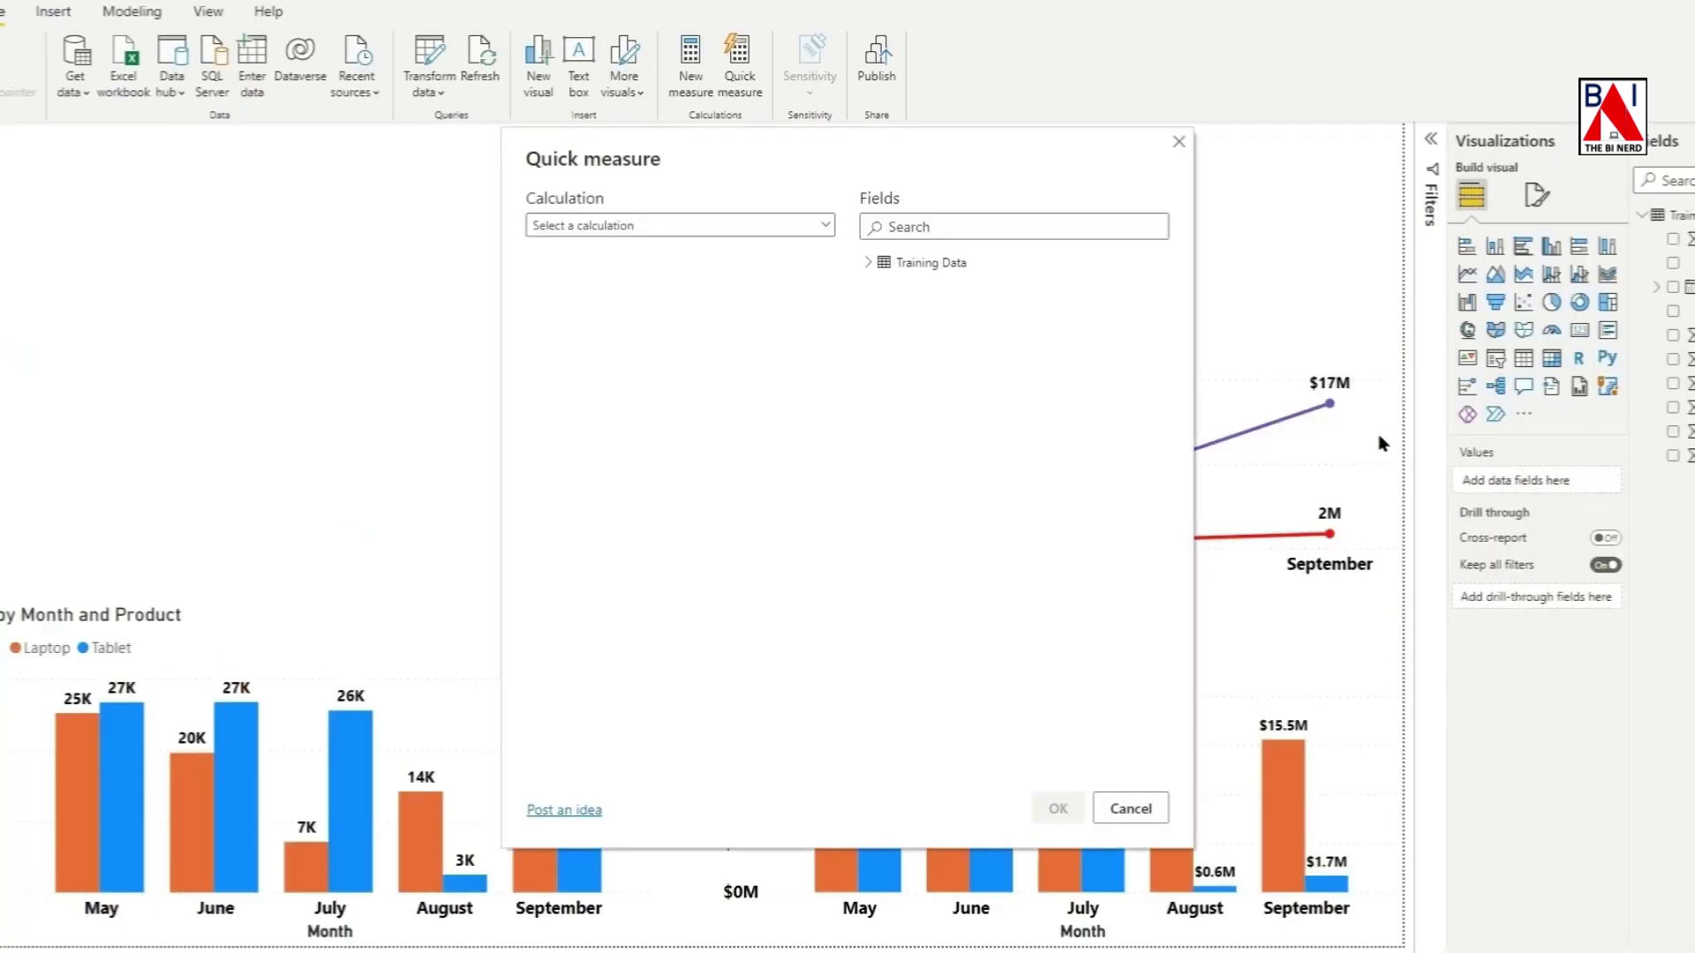
click(828, 227)
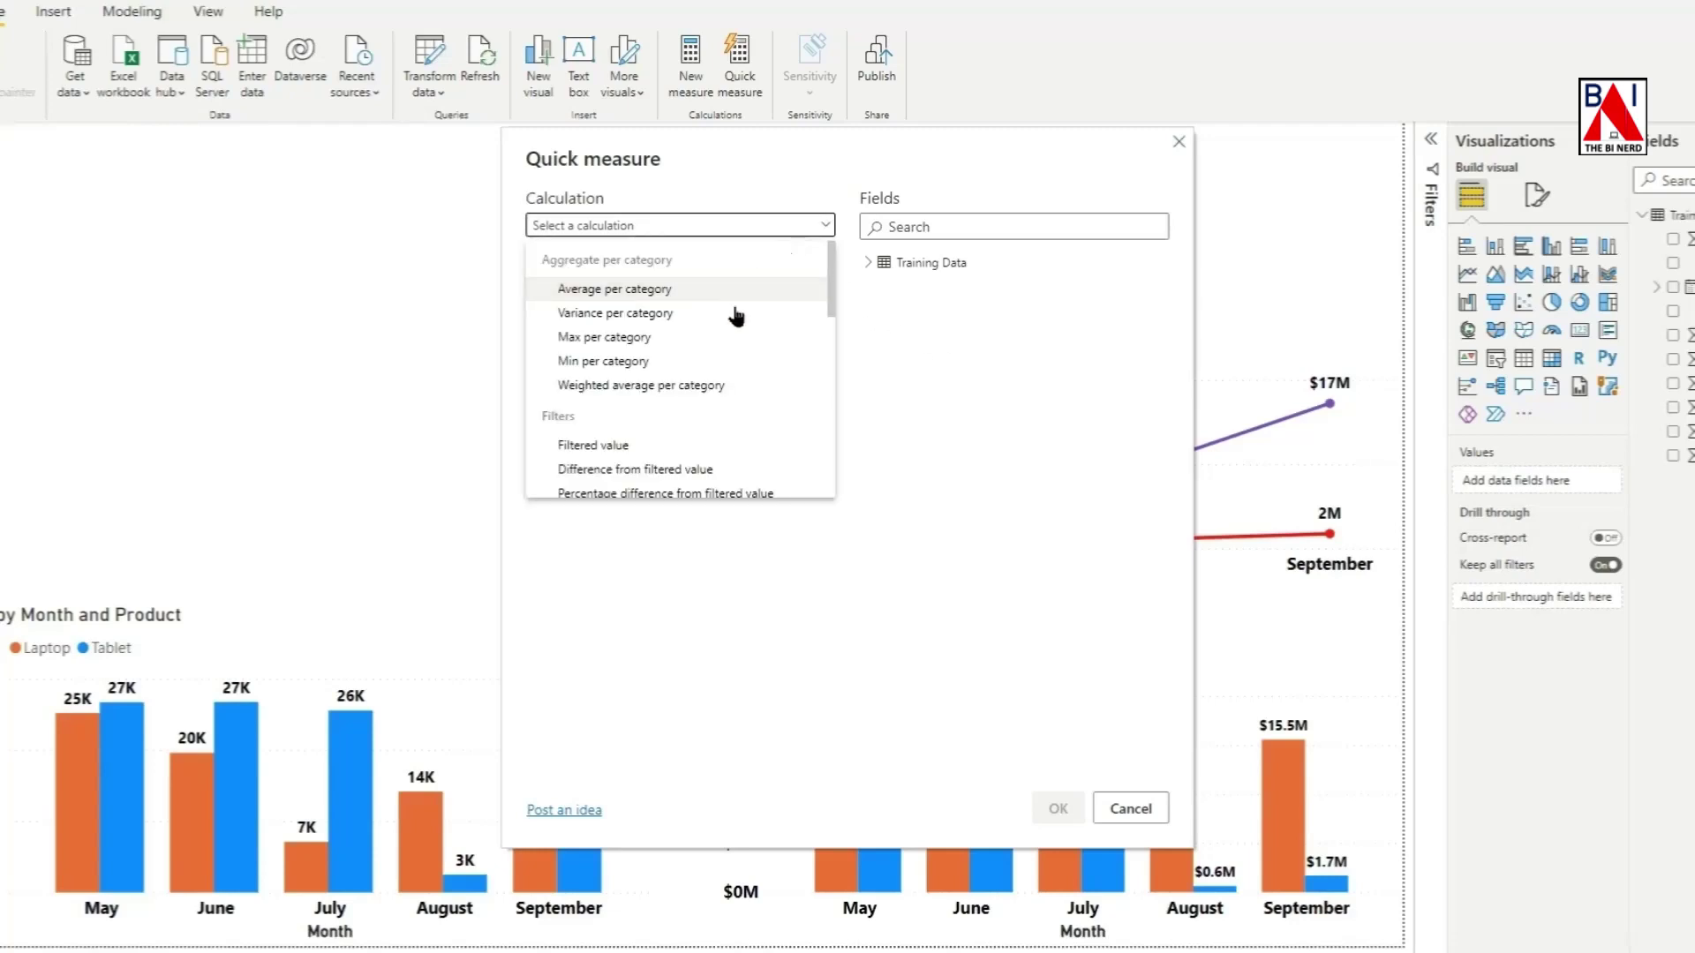
scroll(724, 336, down, 3)
scroll(655, 405, down, 3)
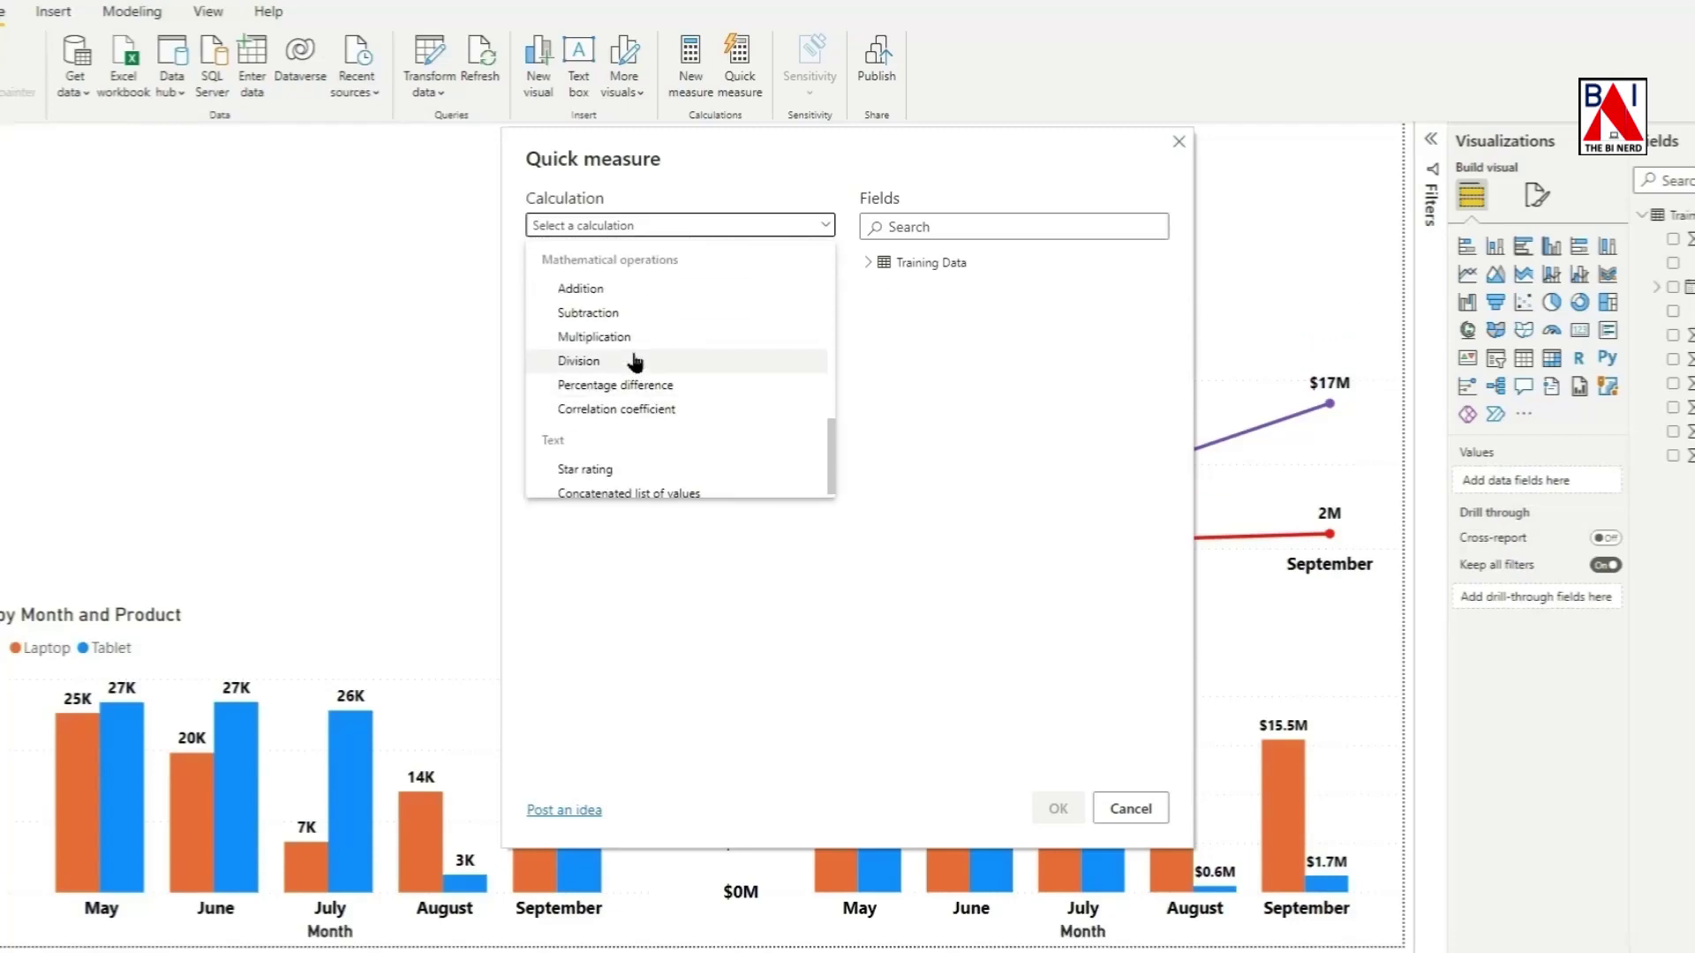
click(623, 320)
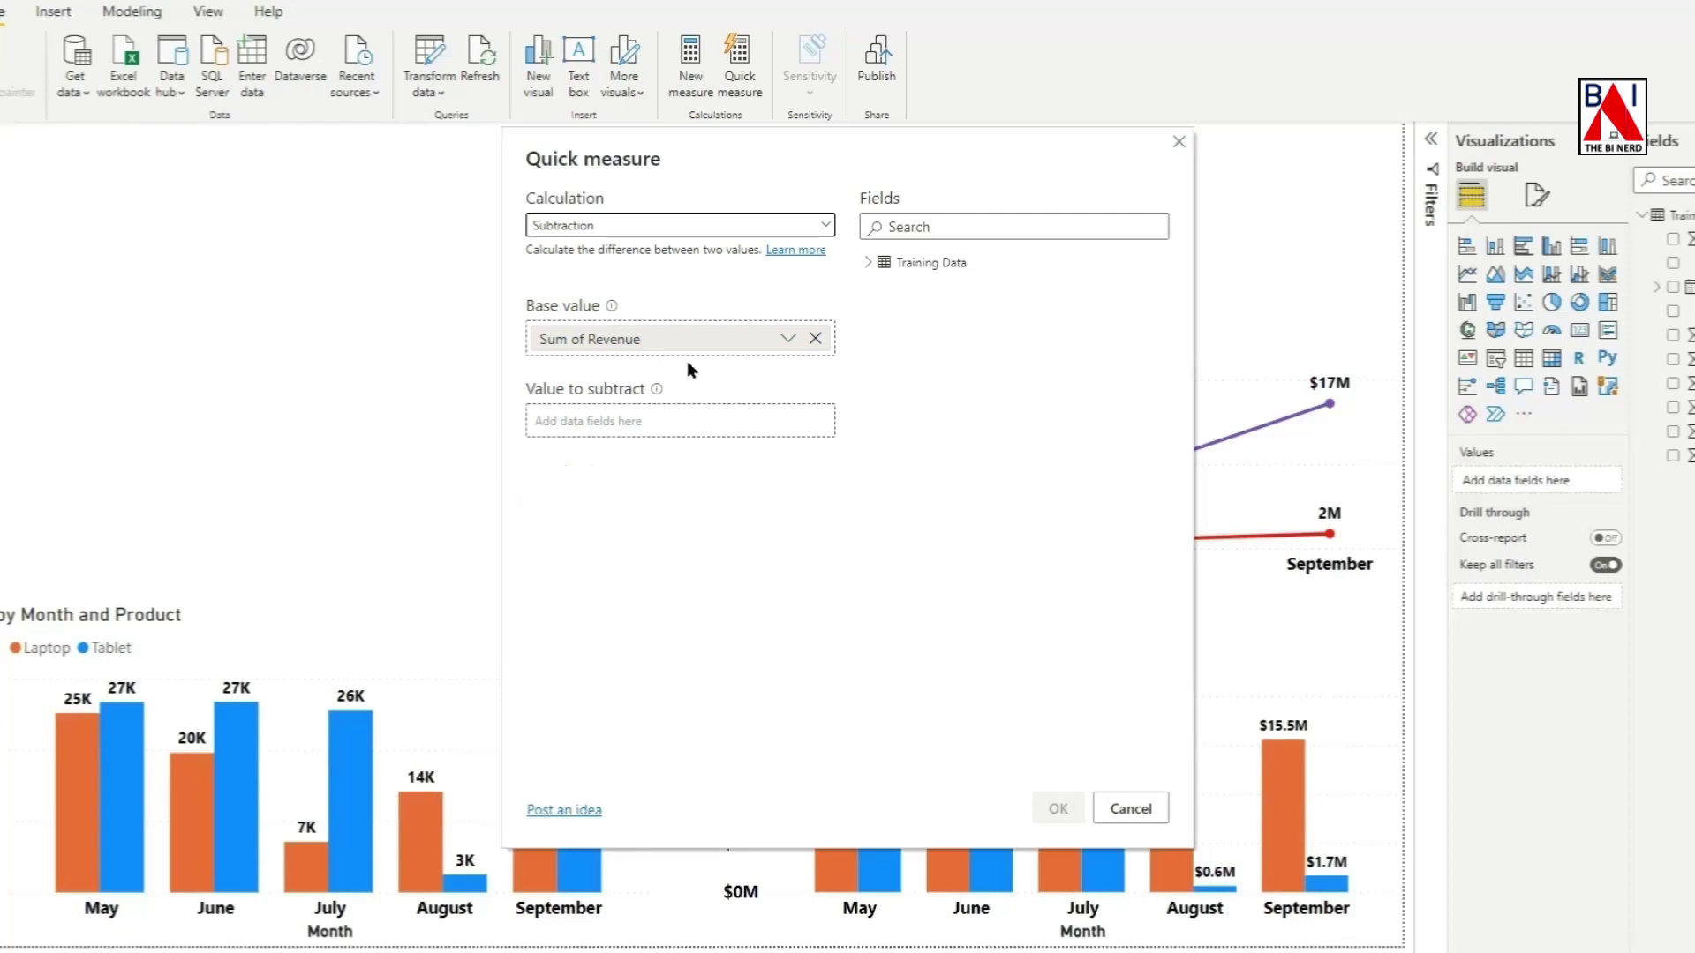
Step: Set Revenue Lost from Training Data as the value to subtract and create the quick measure
click(768, 427)
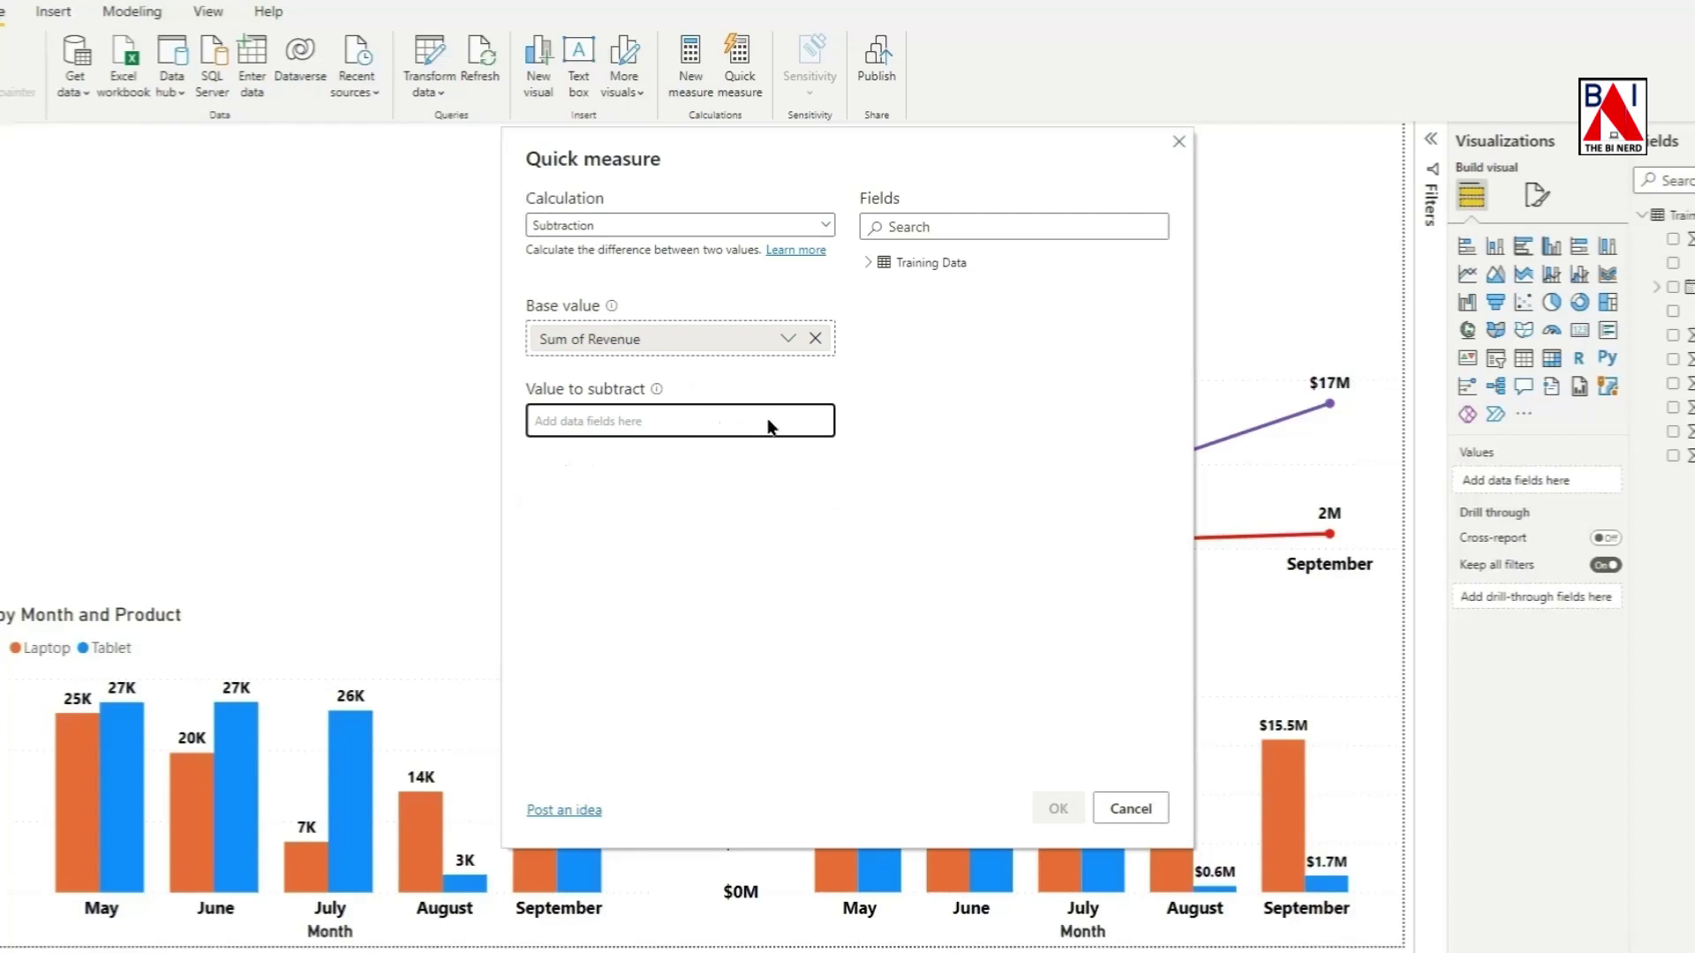
click(876, 267)
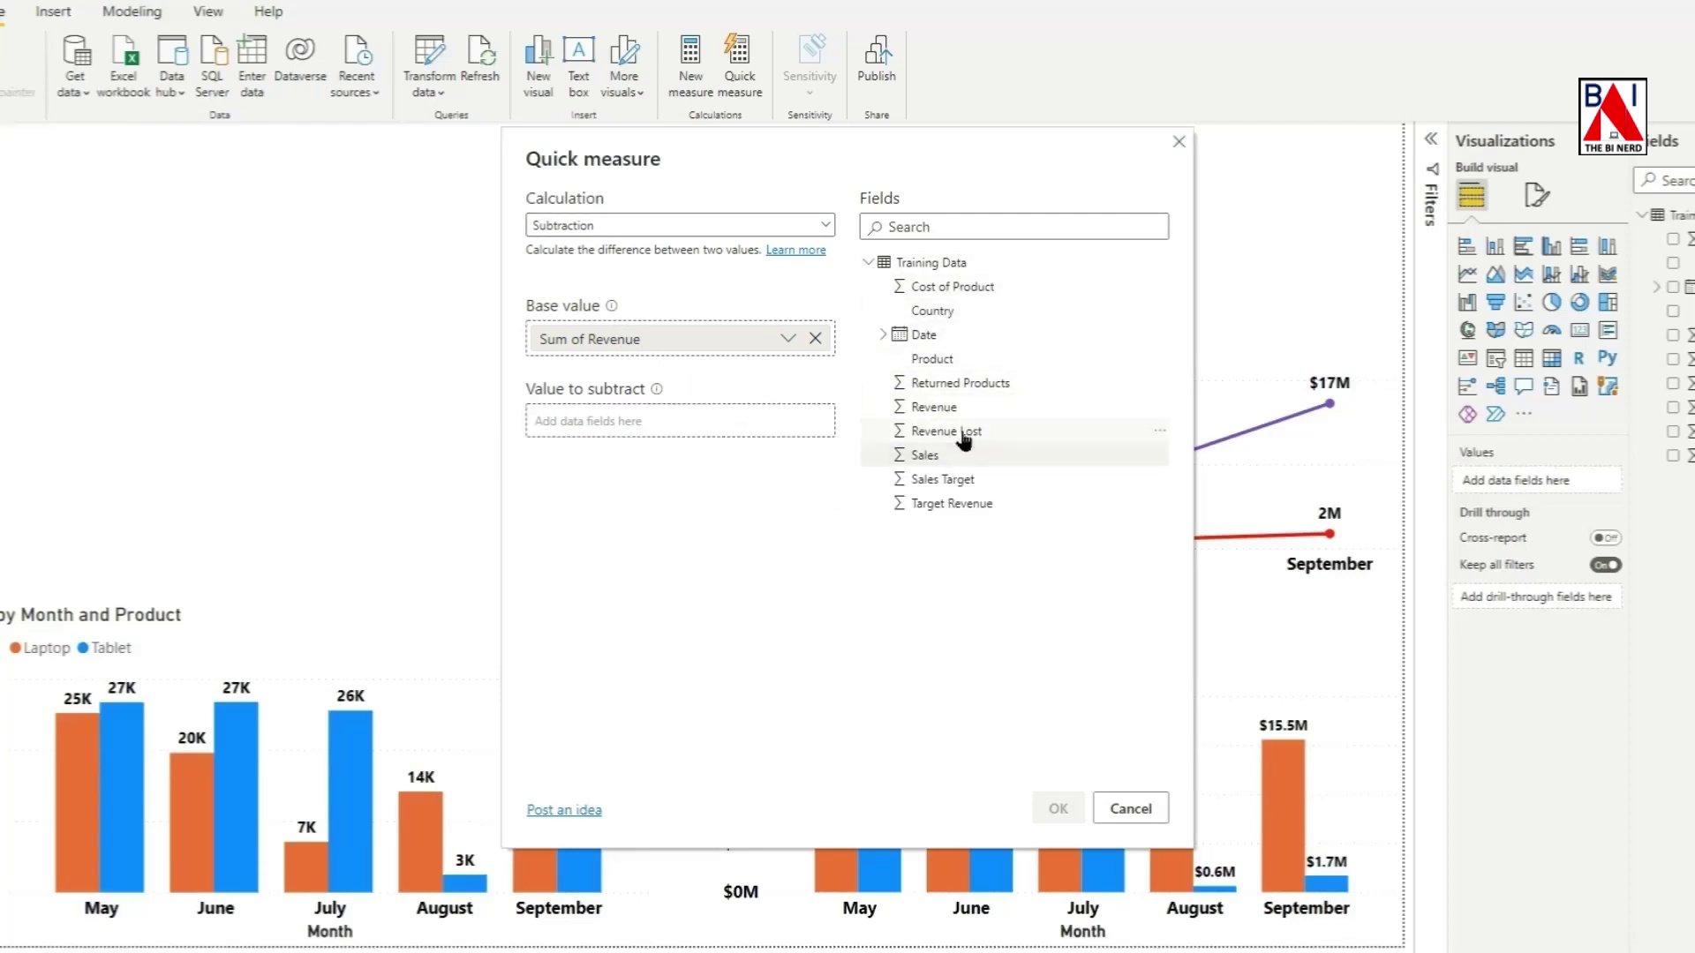
drag(964, 440, 692, 421)
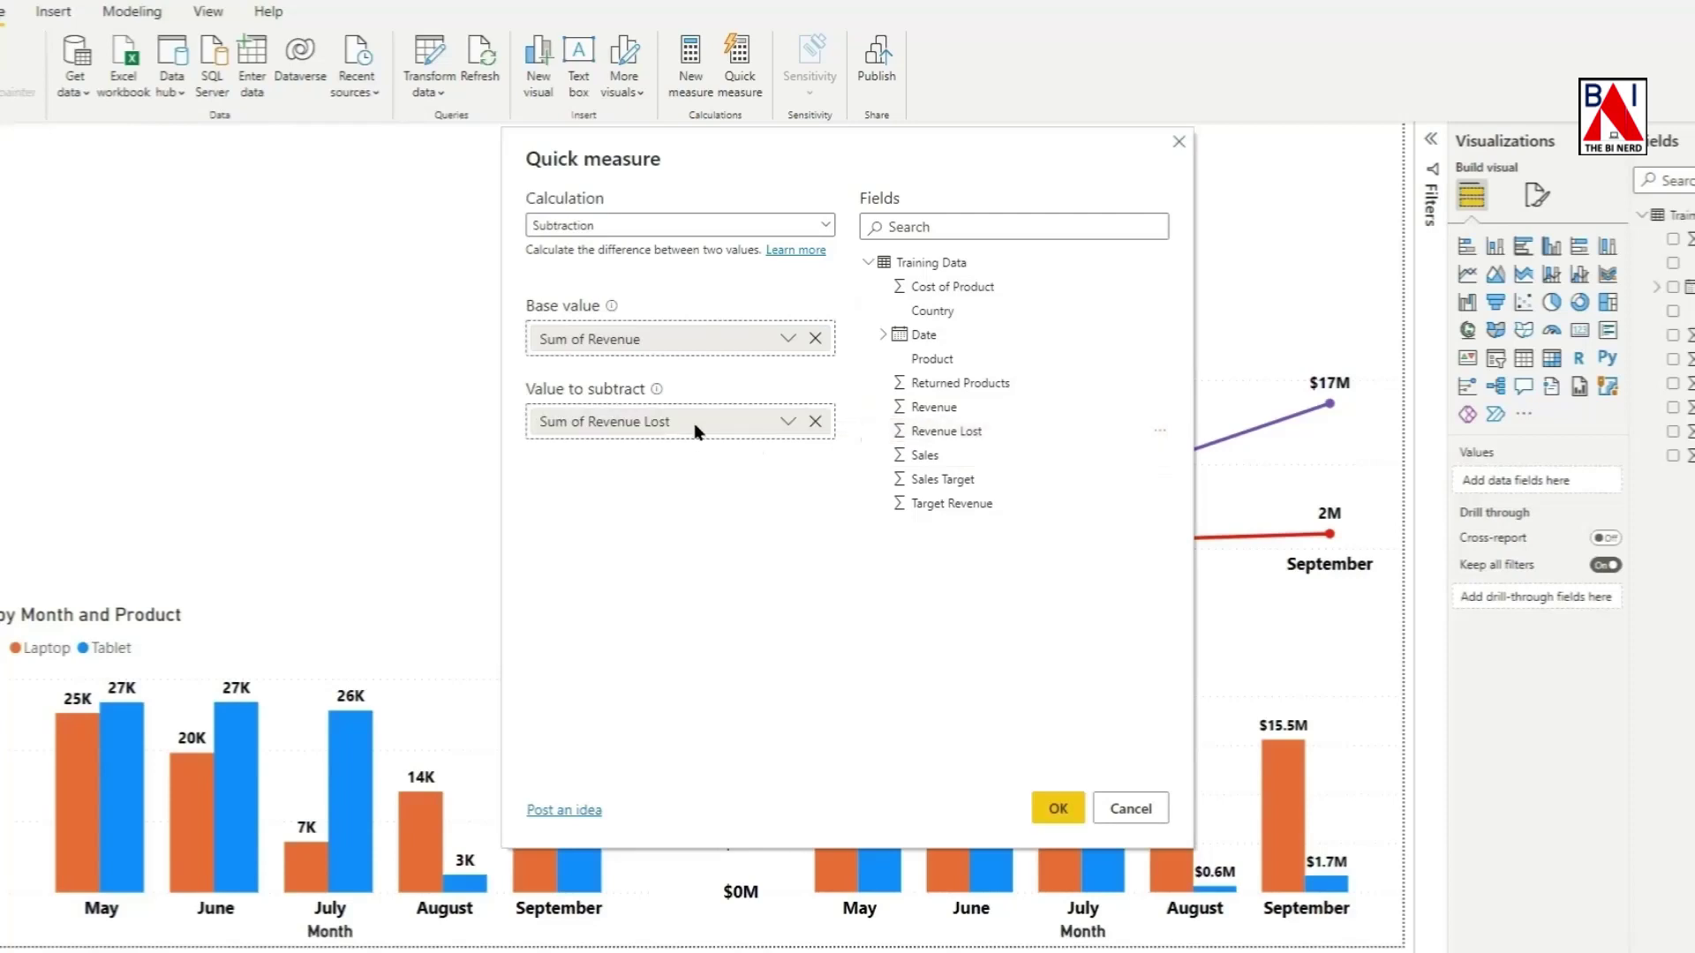
click(1056, 808)
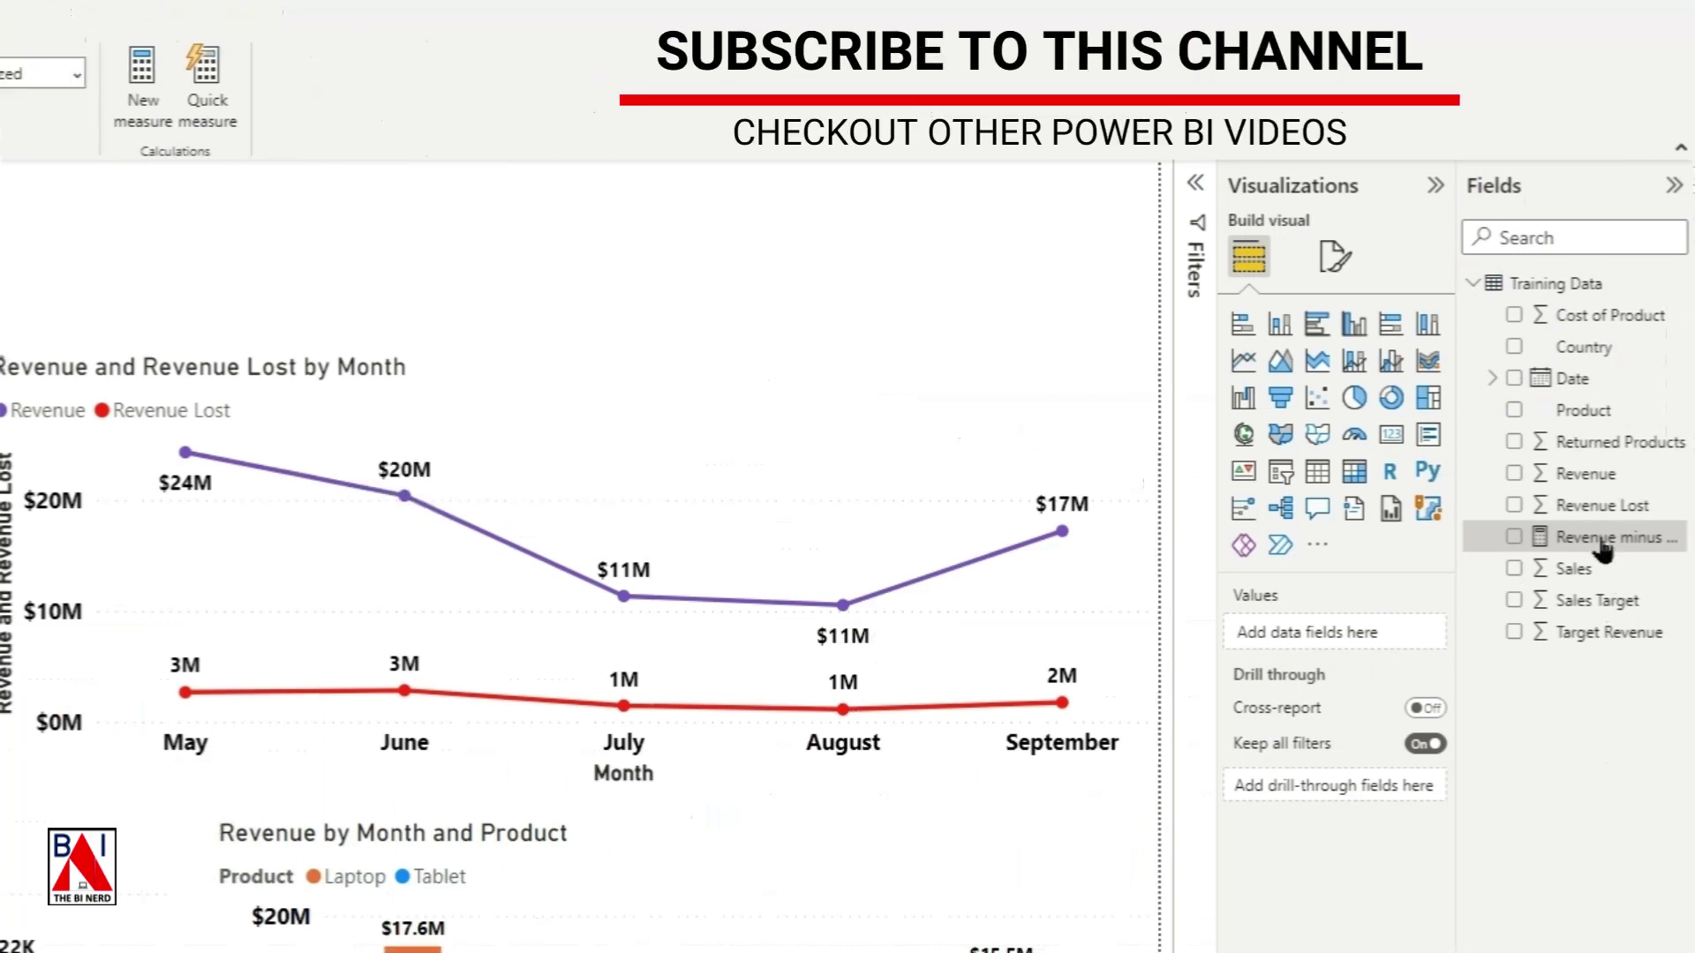
Step: Rename the new subtraction measure as Net Revenue Gain
right_click(1663, 550)
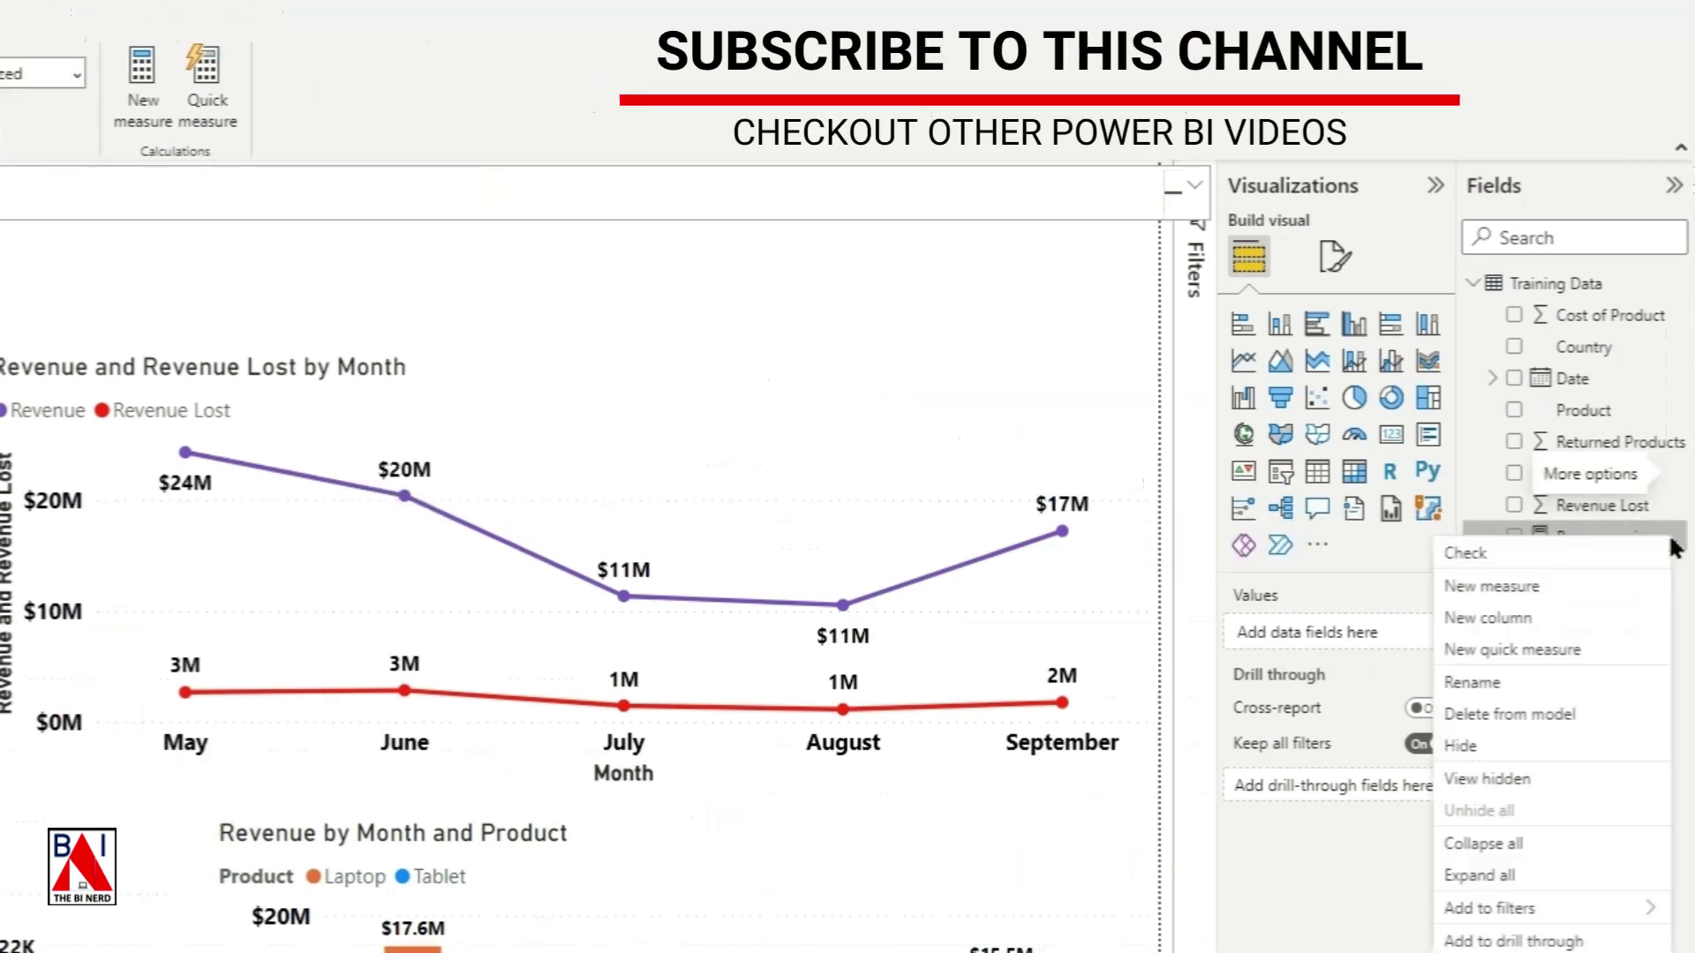
click(1543, 691)
key(BackSpace)
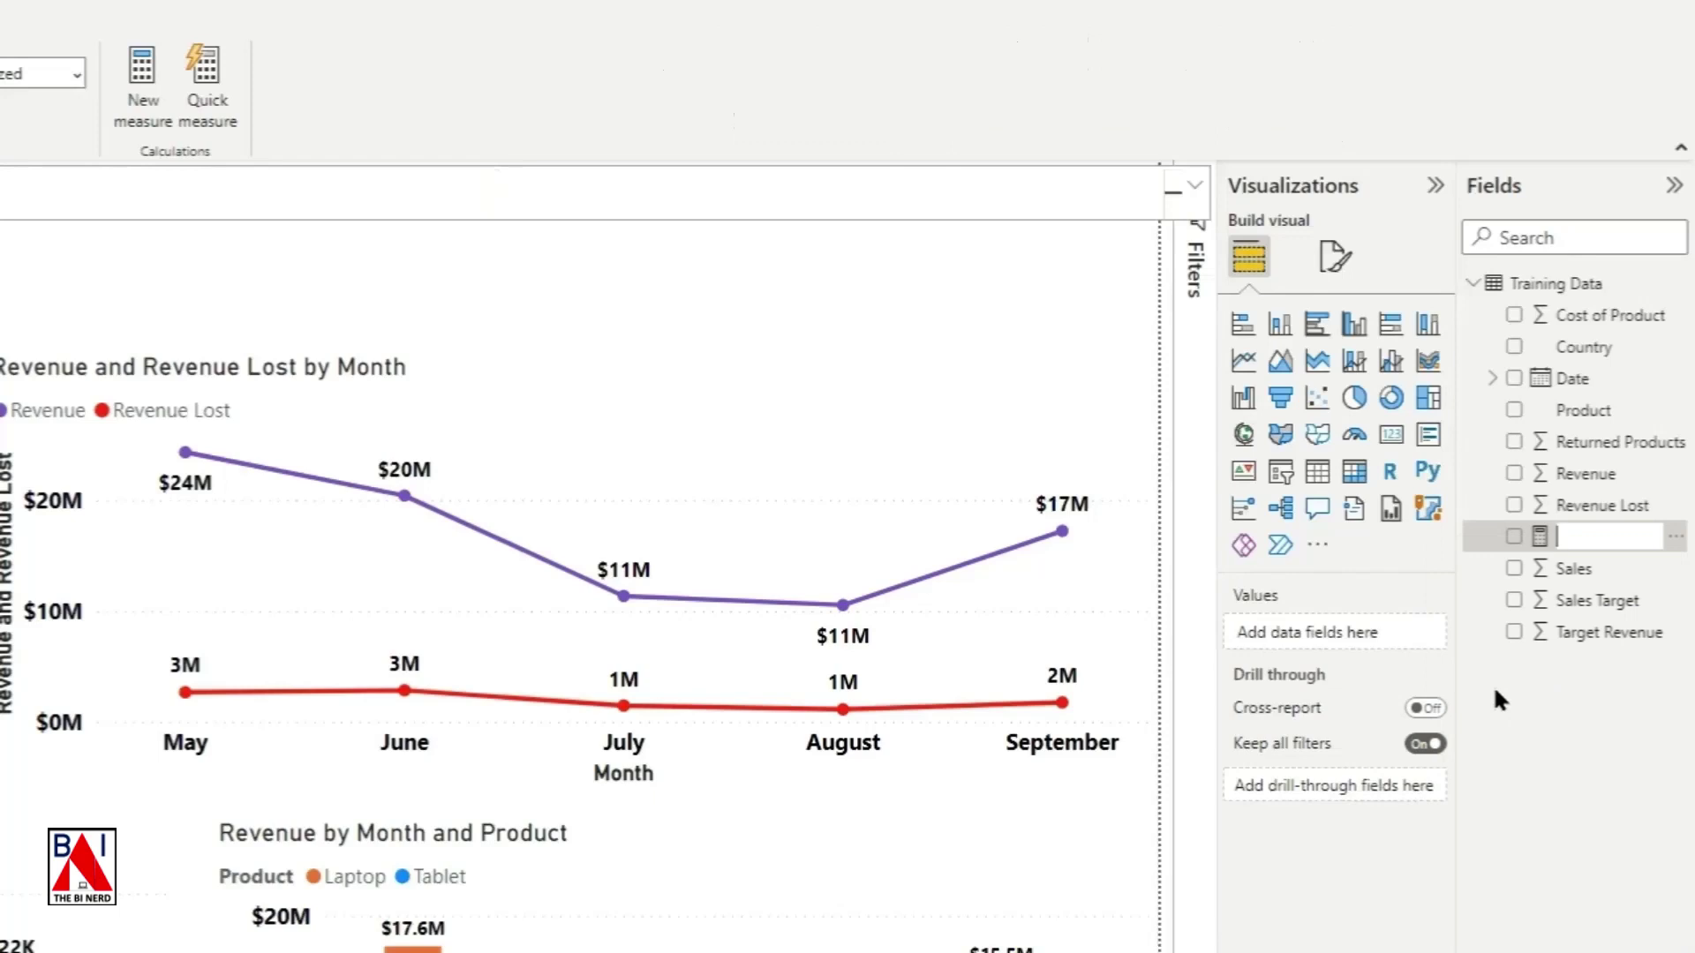
text(Net )
text(Revenue Ga)
text(in)
key(Return)
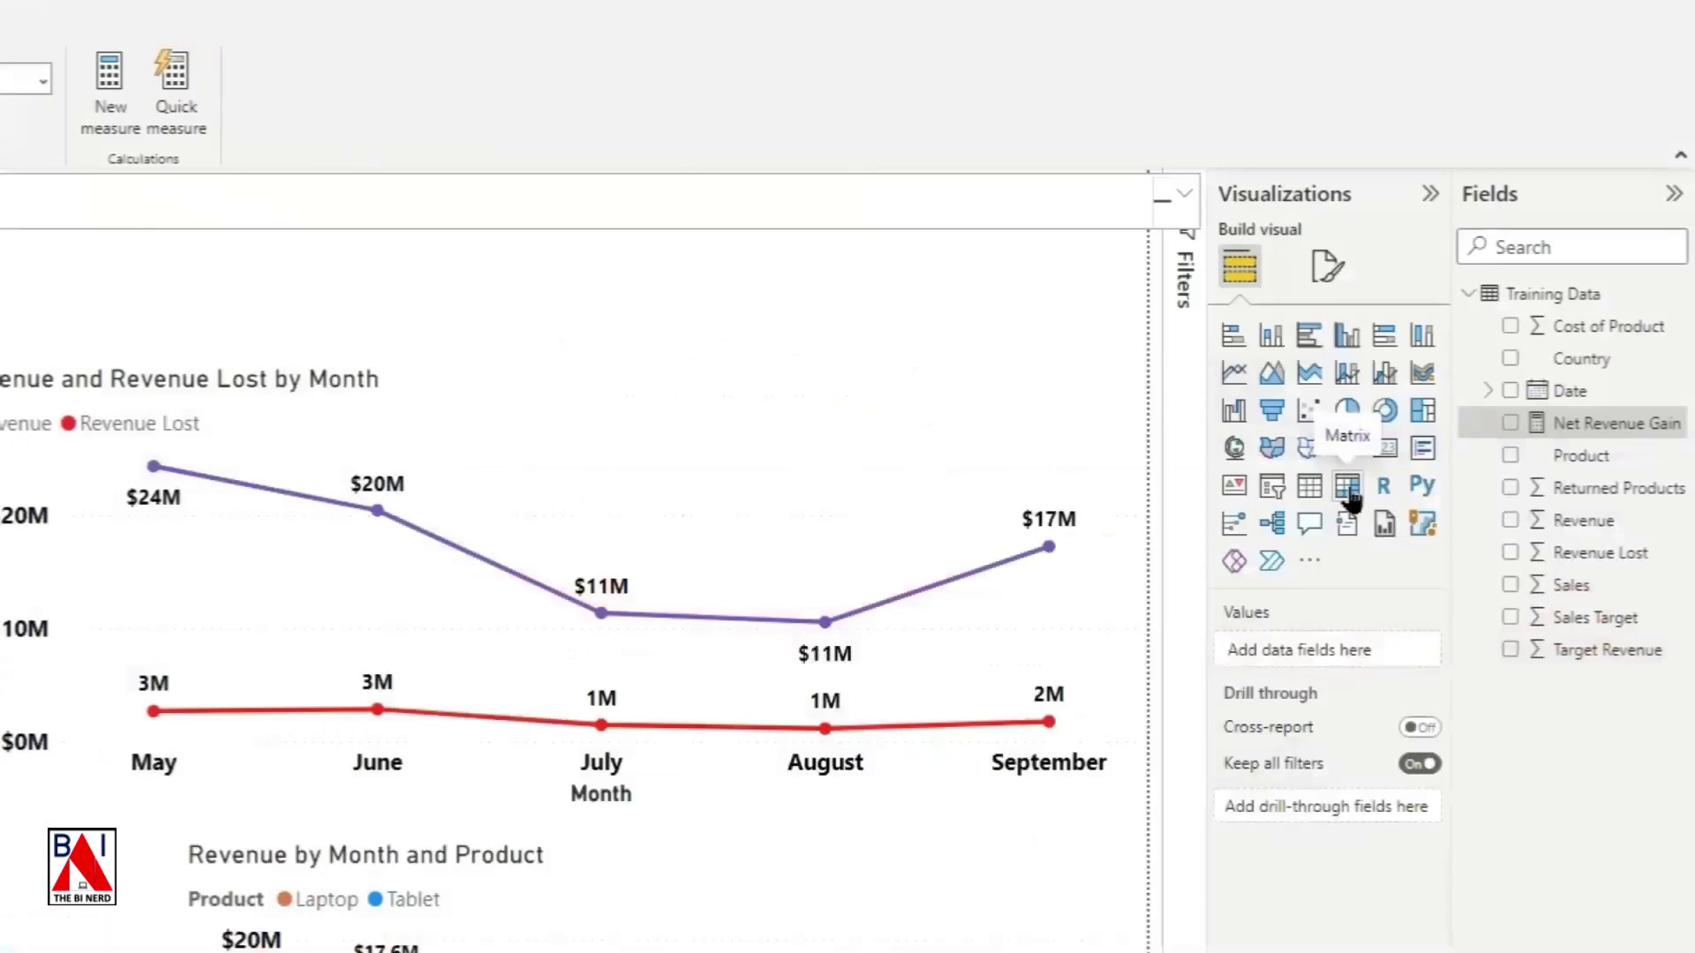
Step: Insert a matrix visual and add the Date field to its rows
click(1349, 490)
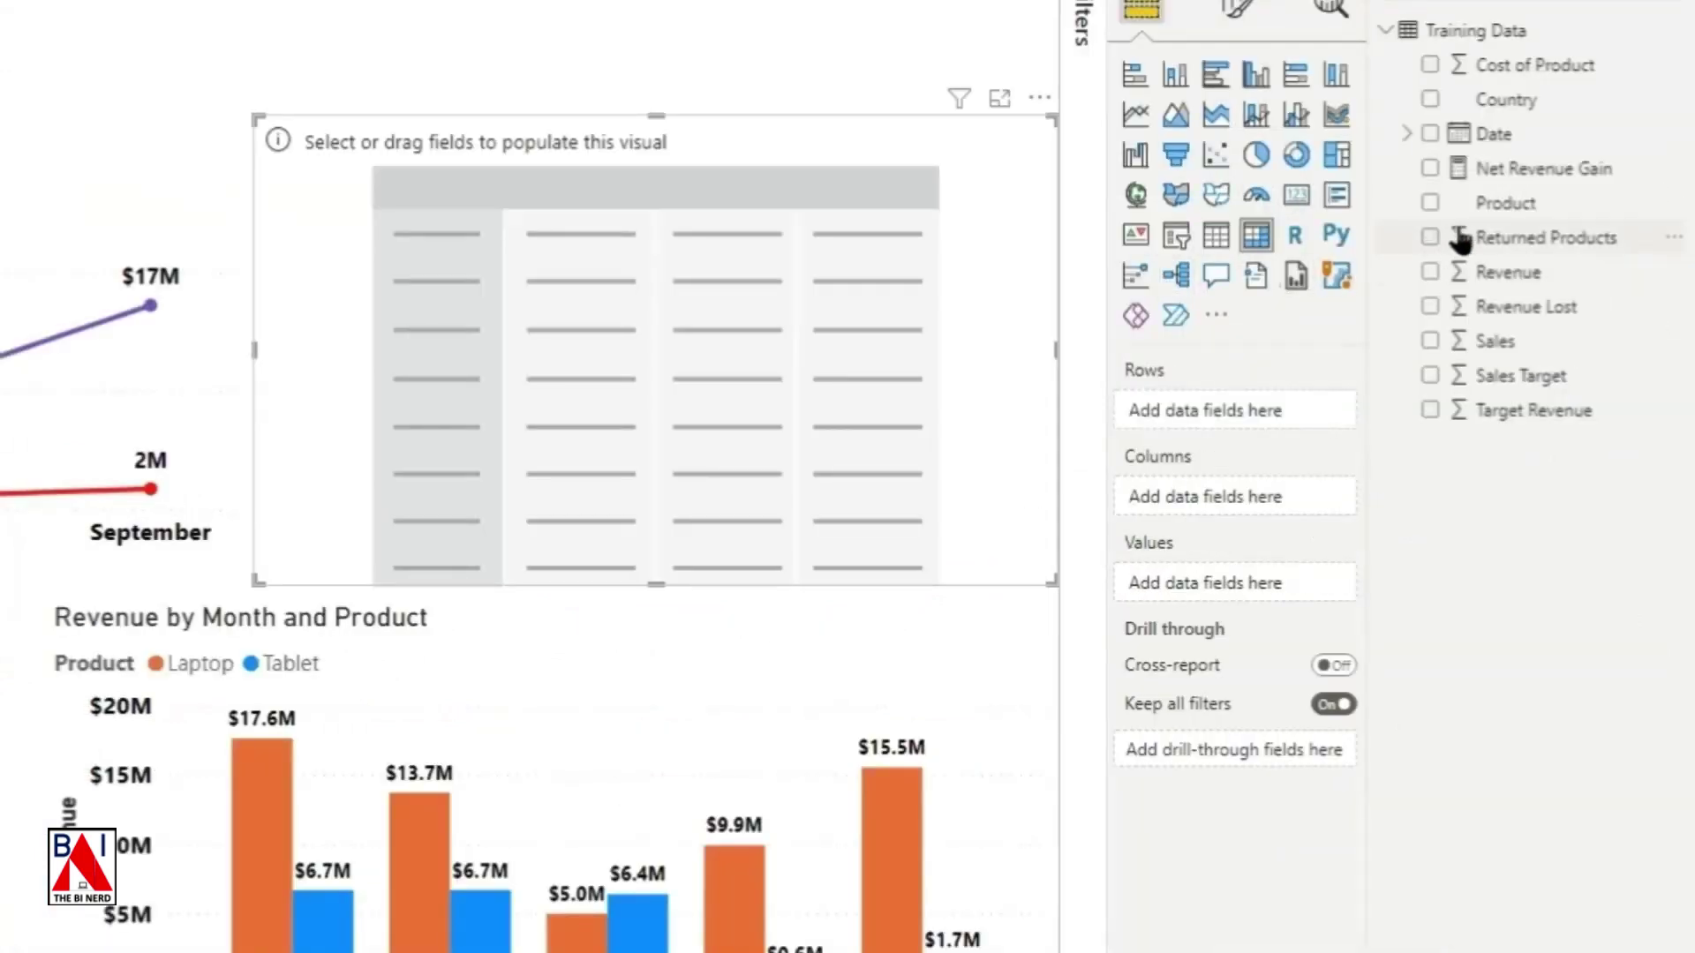
drag(1594, 397, 1462, 558)
drag(1378, 312, 1157, 428)
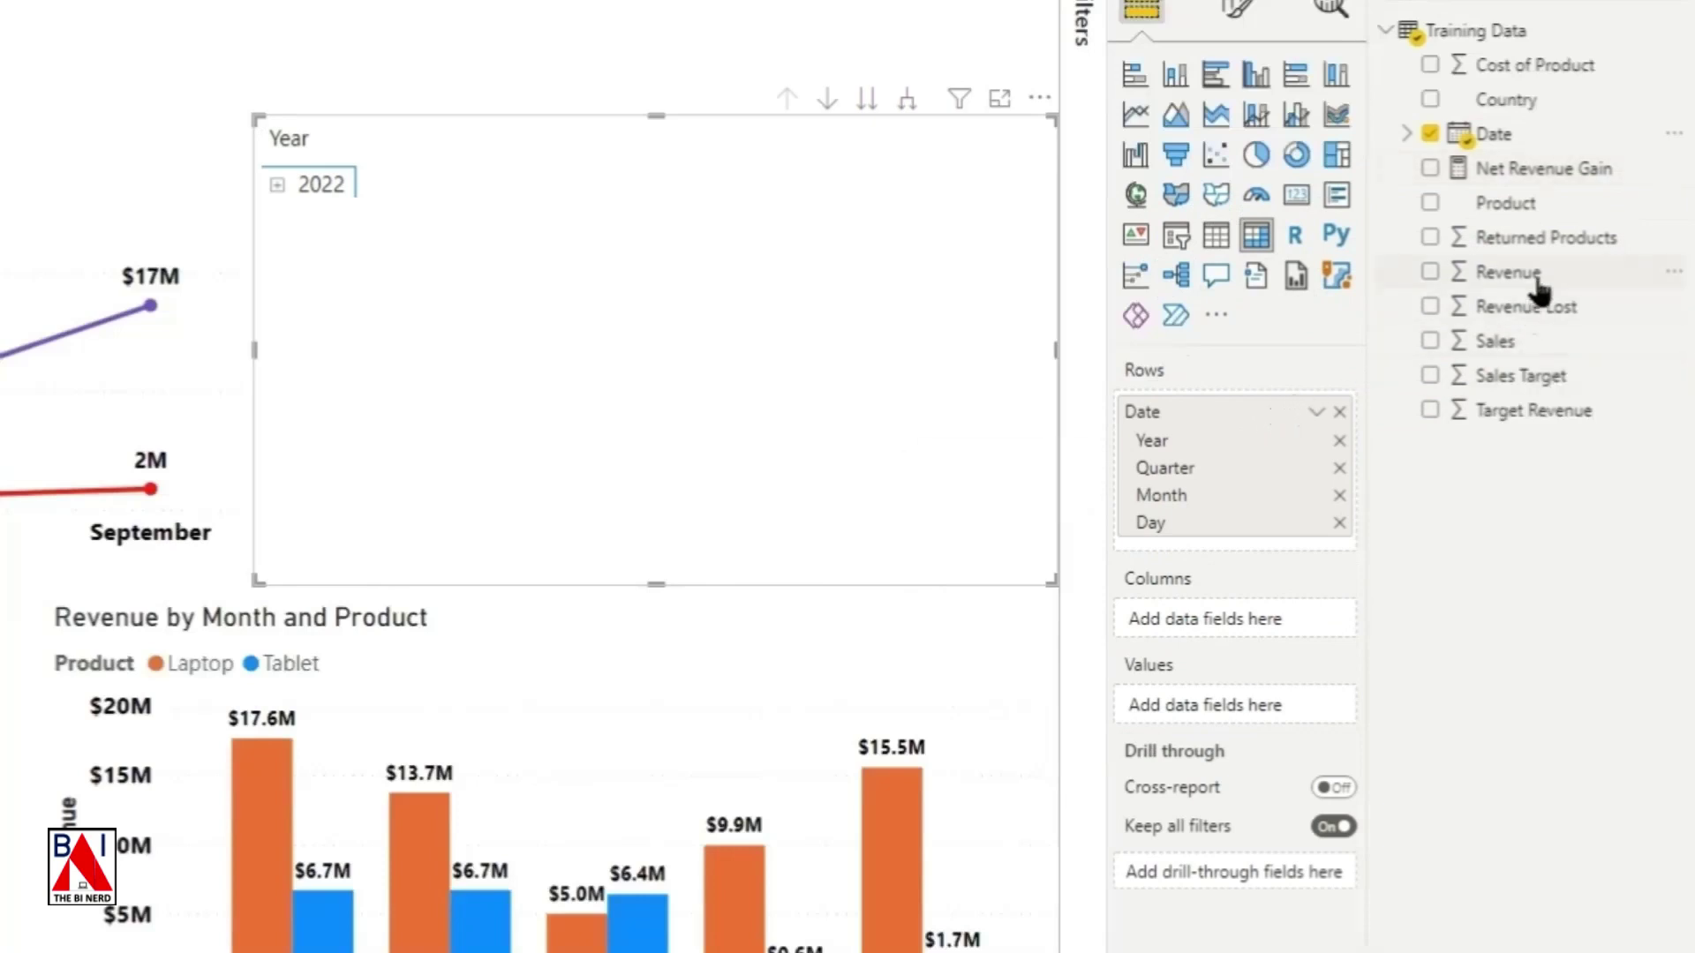
Step: Add Revenue, Revenue Lost and Net Revenue Gain as matrix values and take the rows down to the month level
drag(1523, 276, 1267, 722)
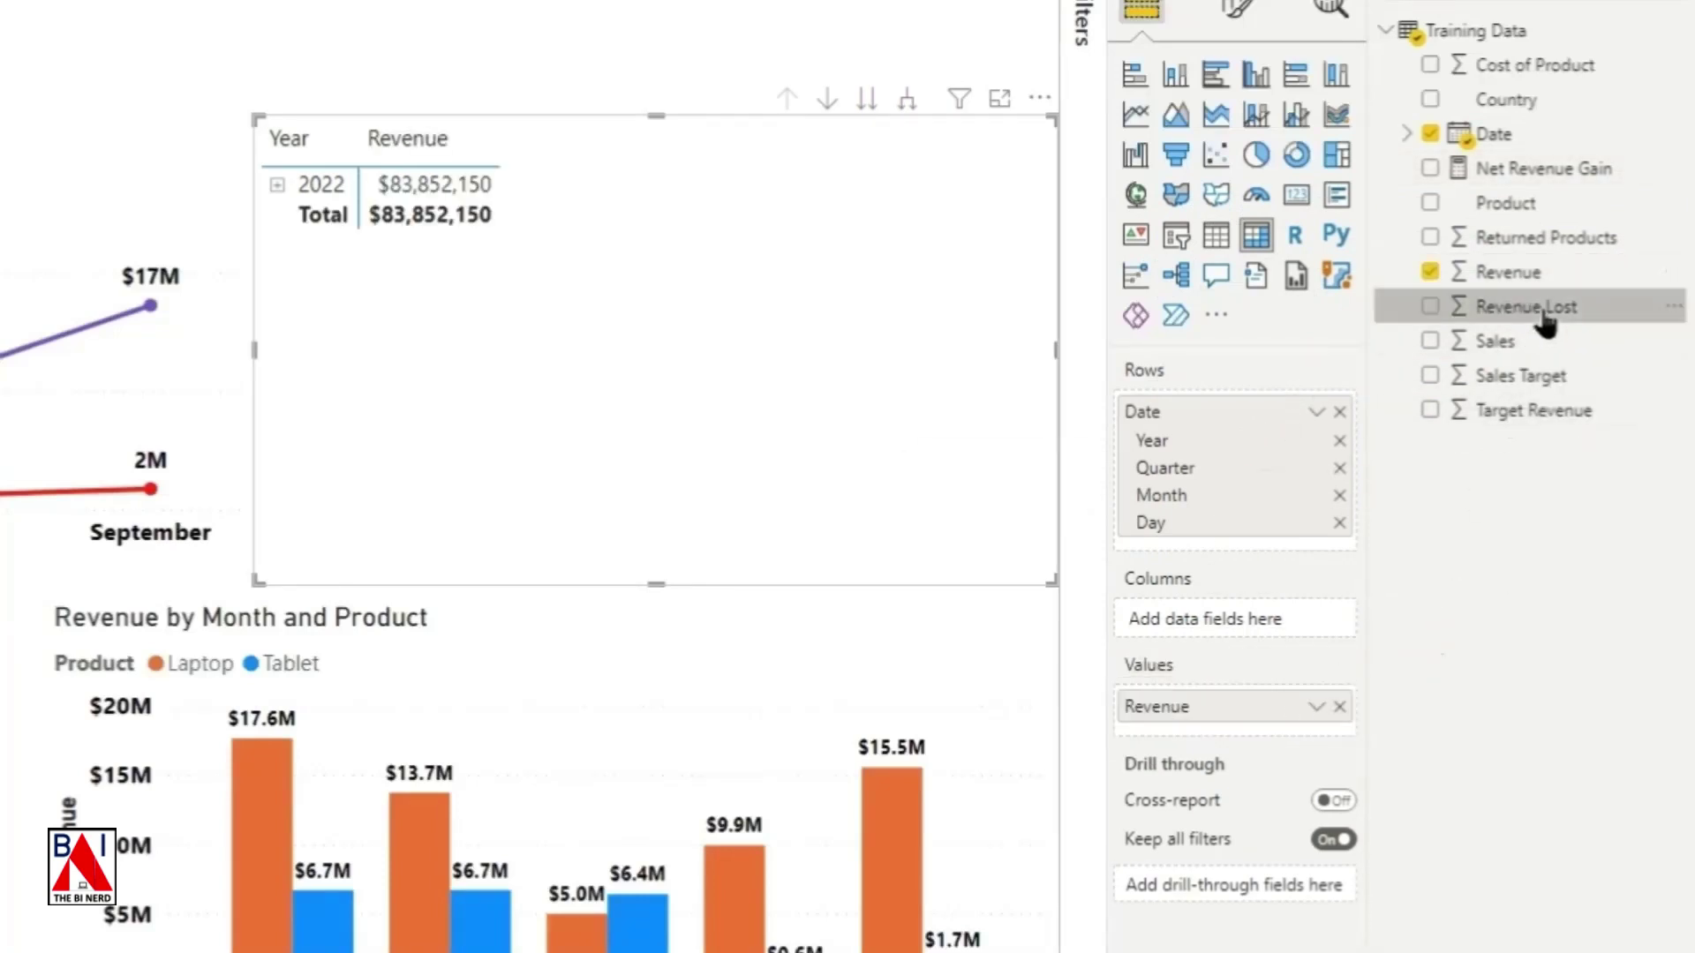
drag(1540, 309, 1277, 728)
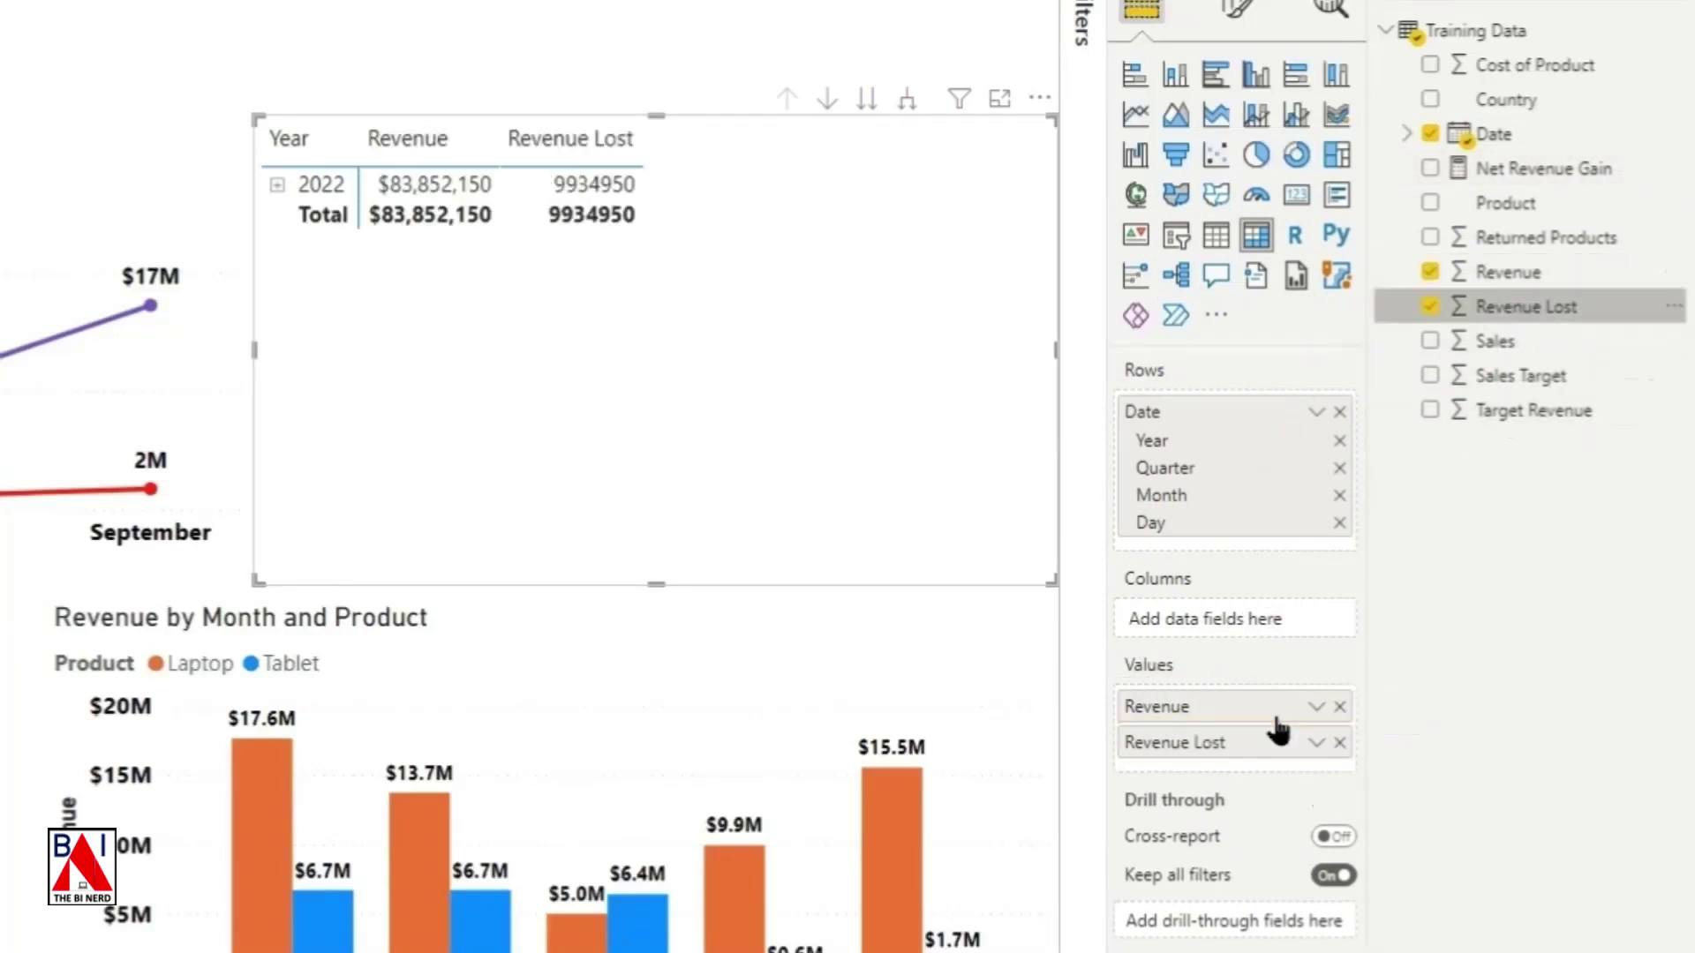
drag(1547, 173, 1303, 771)
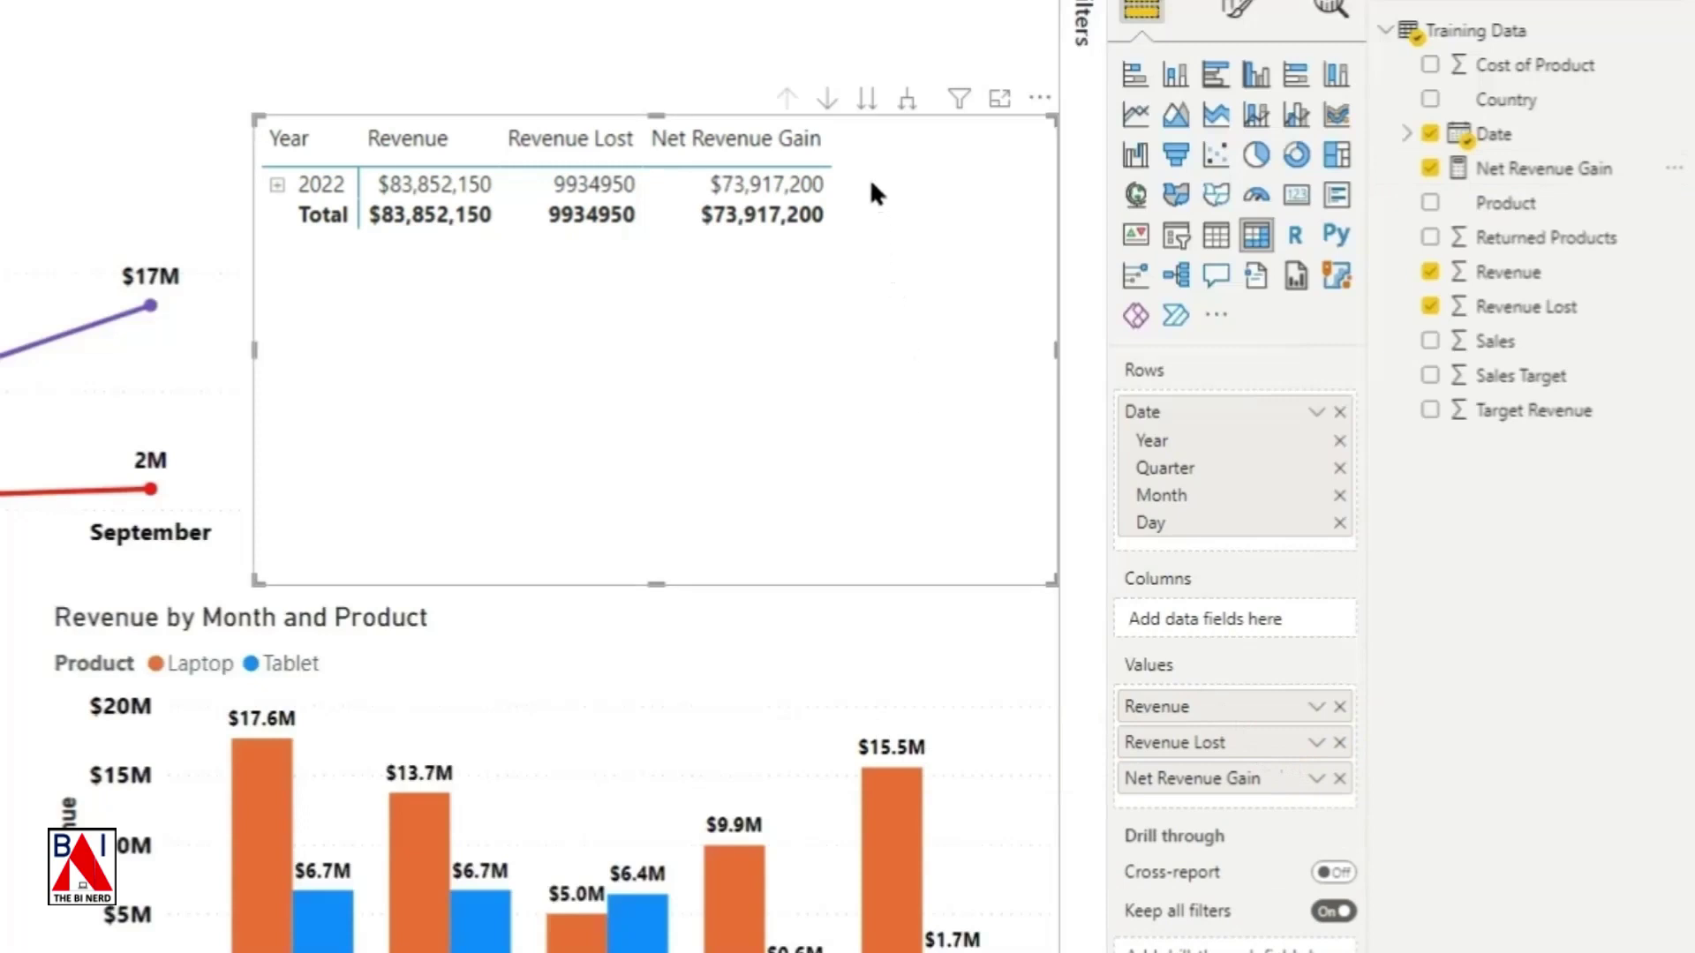
click(867, 105)
click(867, 104)
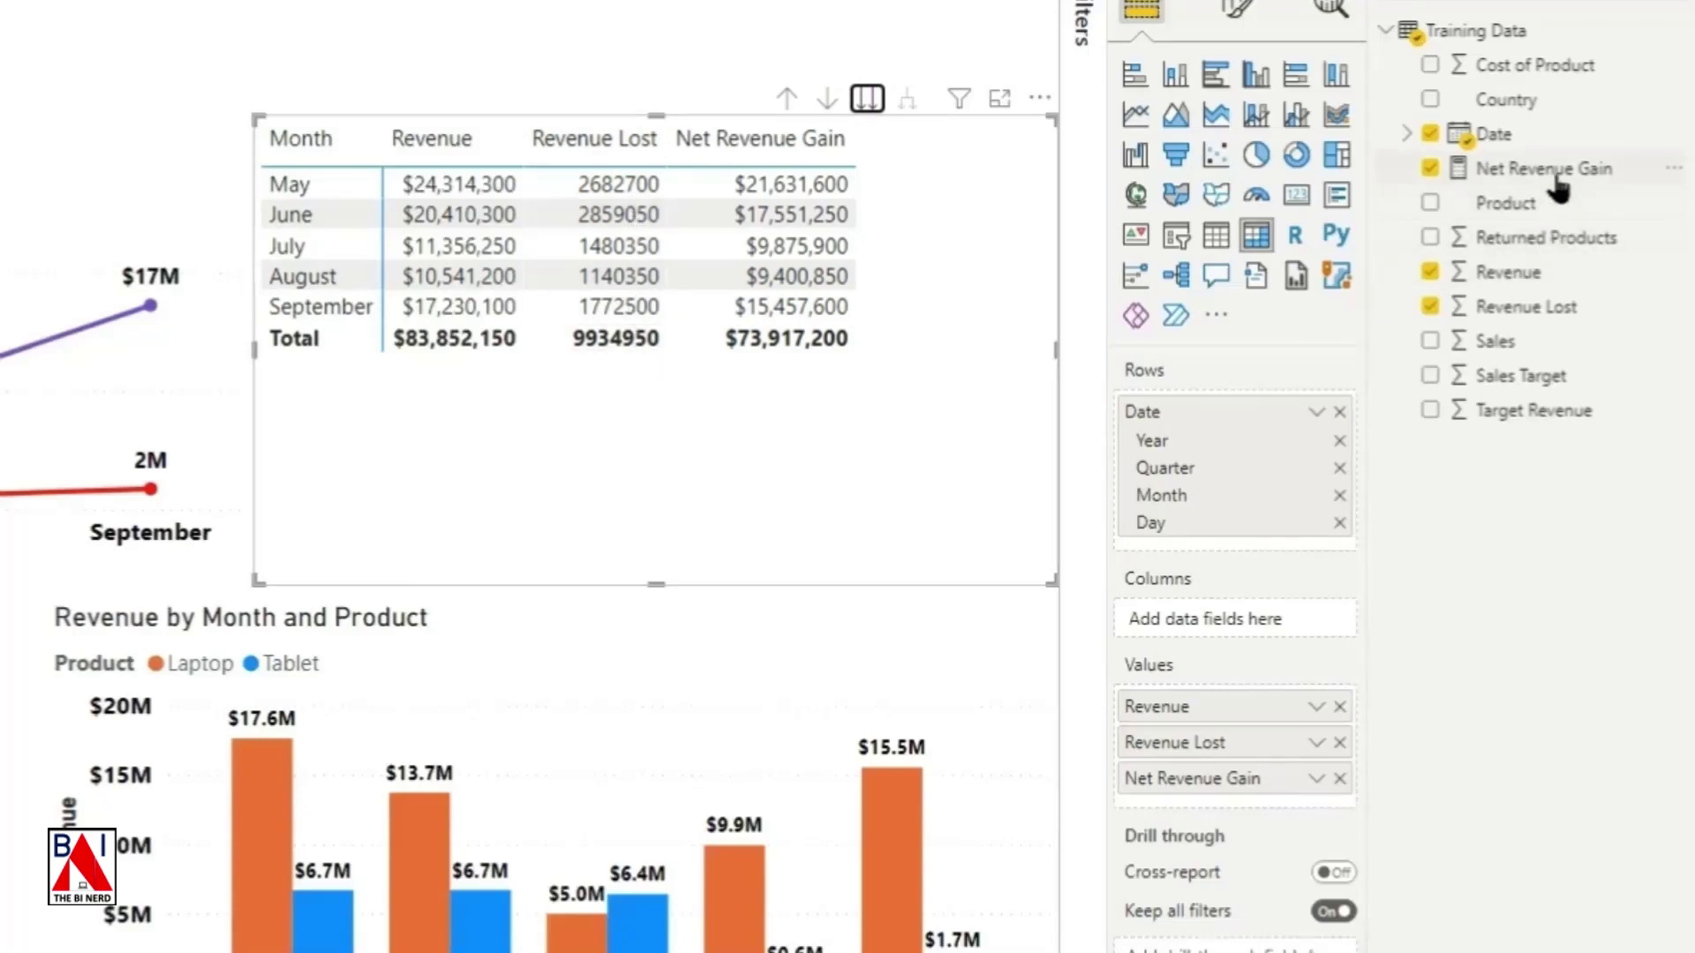
Step: Format the Revenue Lost field as dollar currency
click(1547, 308)
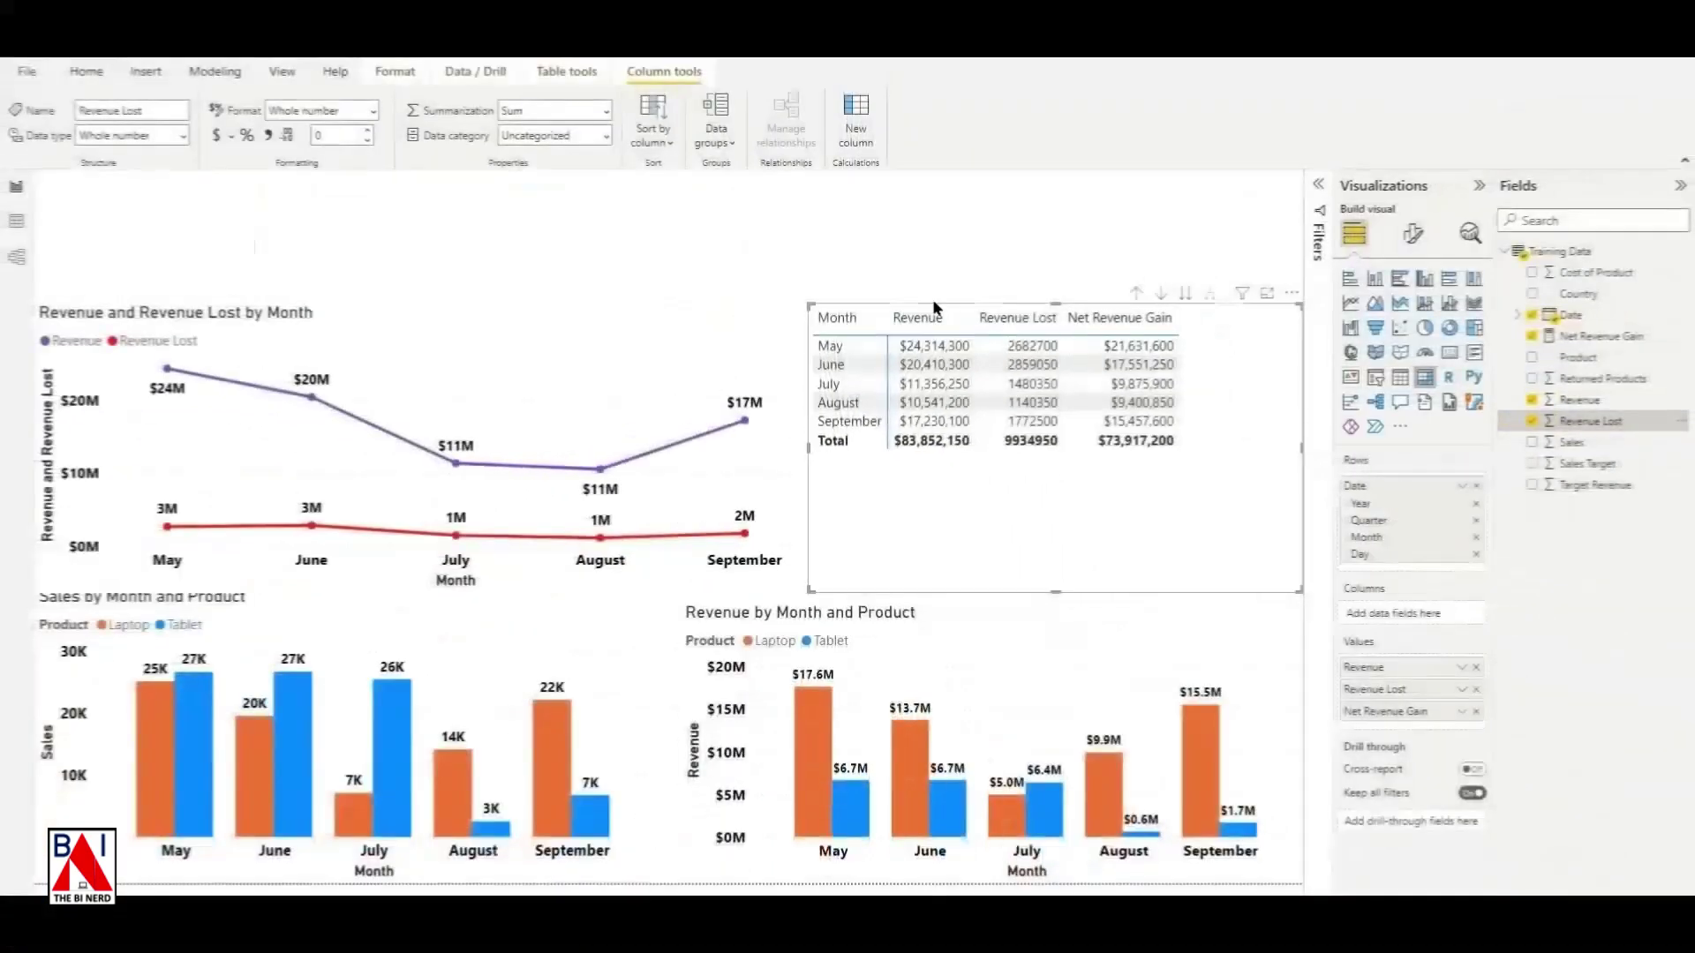
click(218, 137)
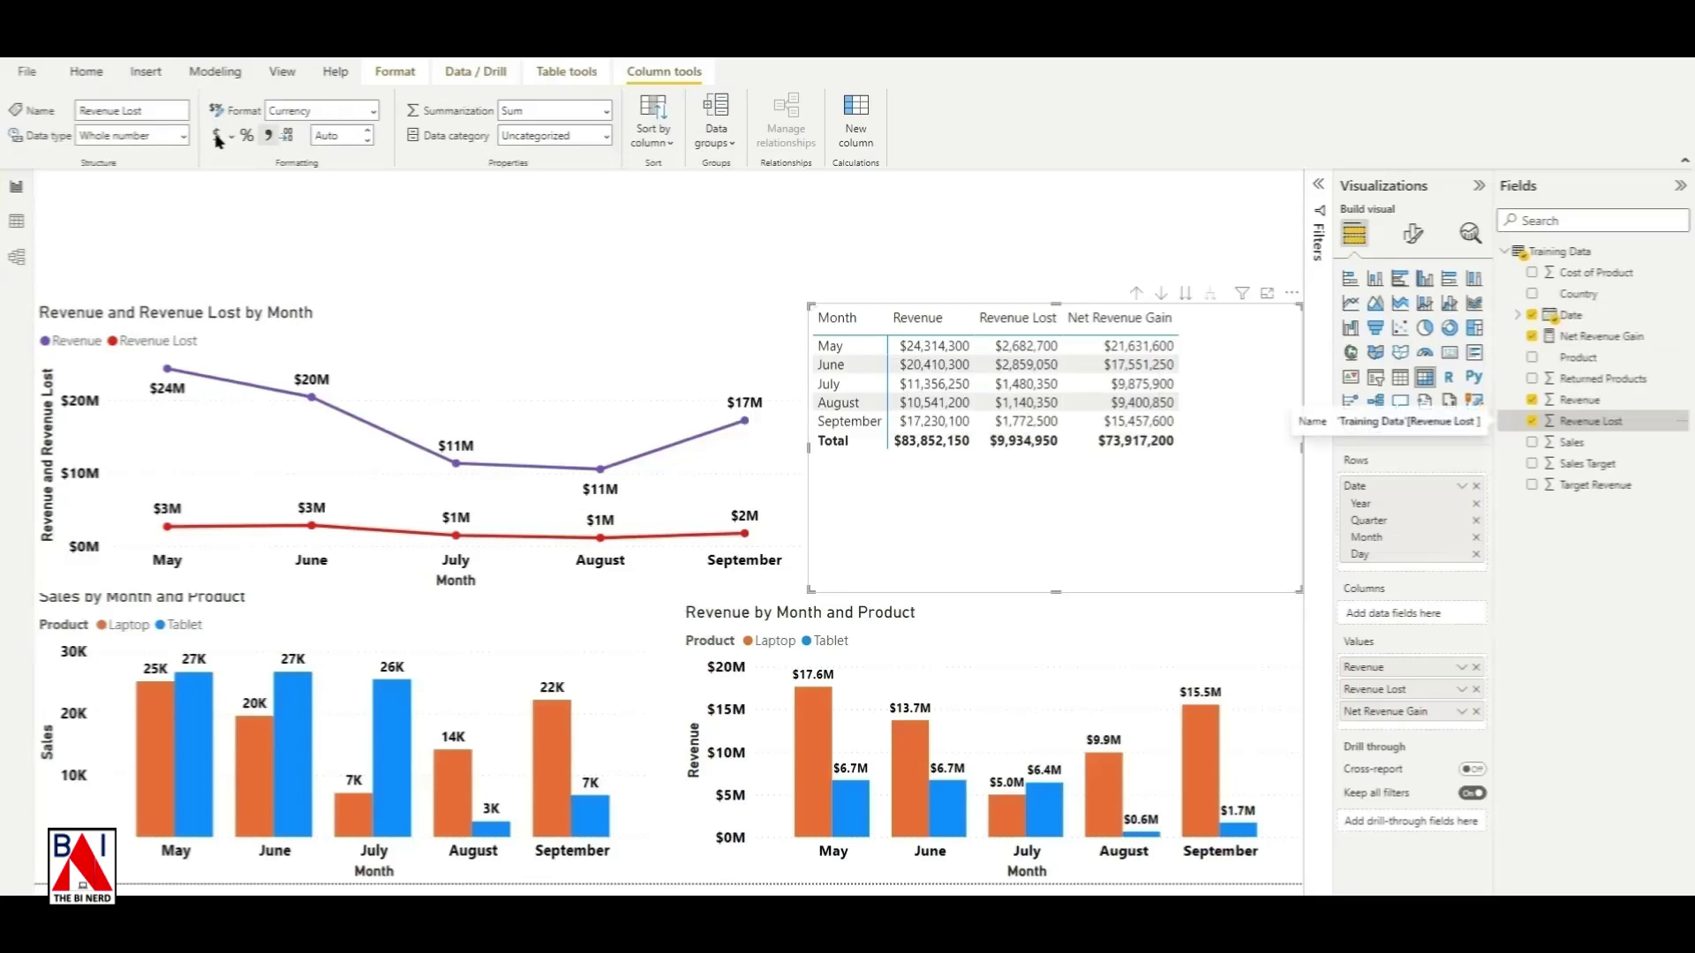
click(1146, 236)
Step: Set the font size of the matrix values to 12
click(1221, 498)
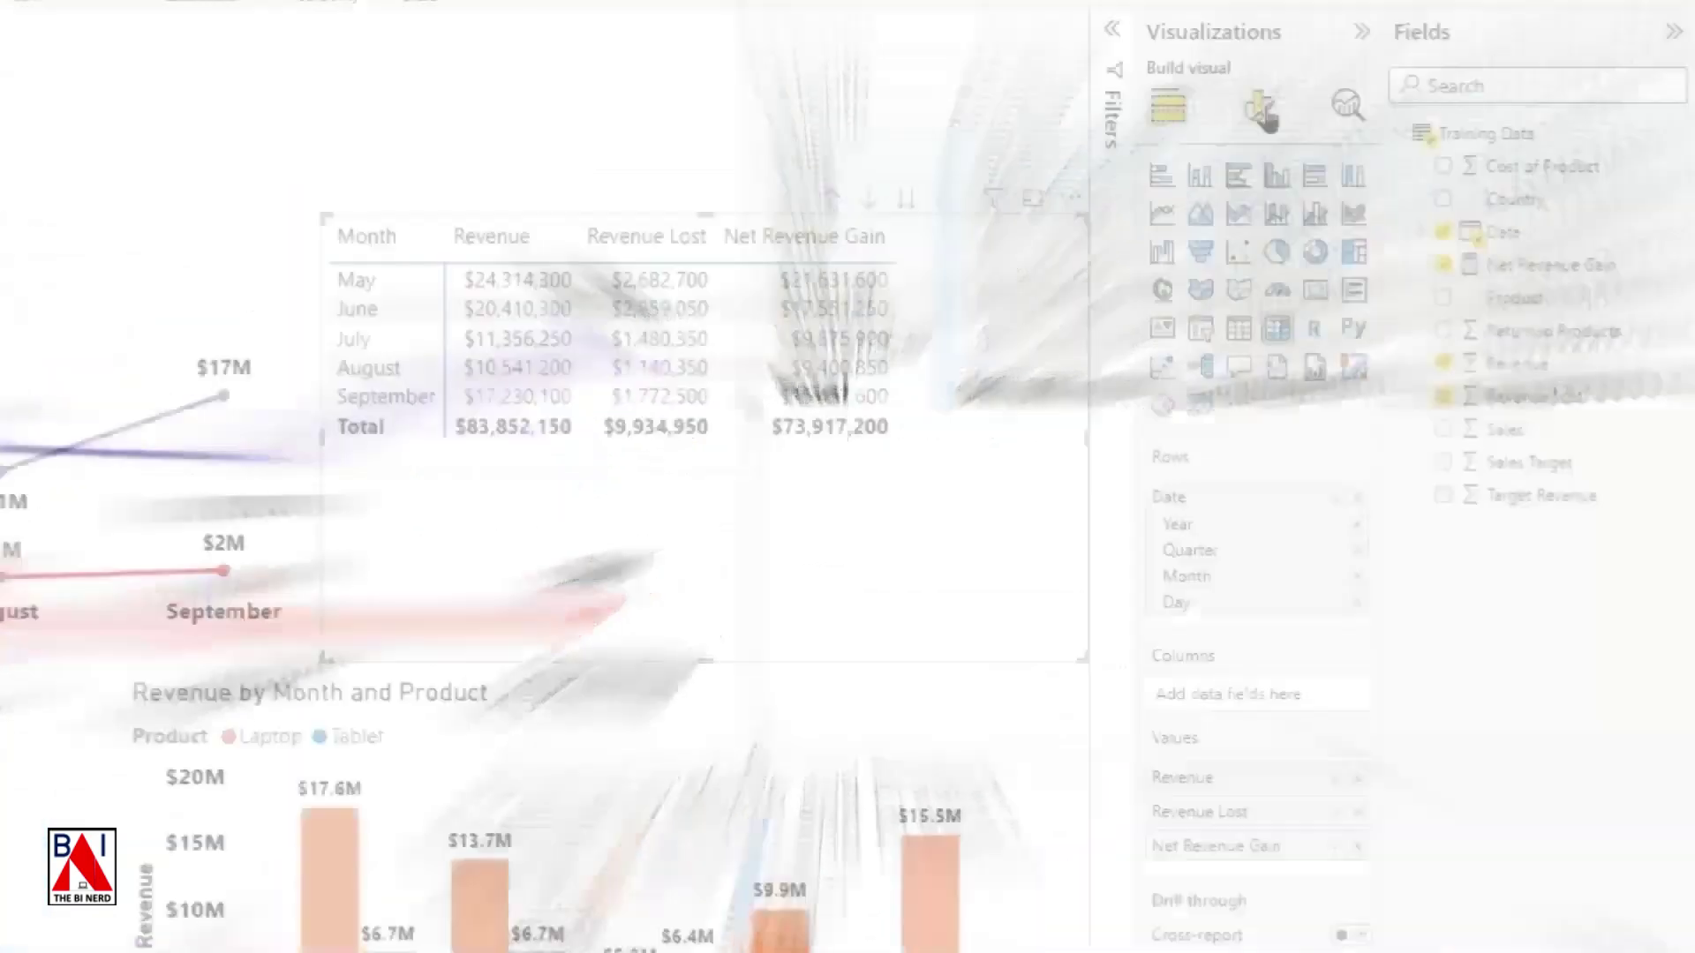
click(1261, 110)
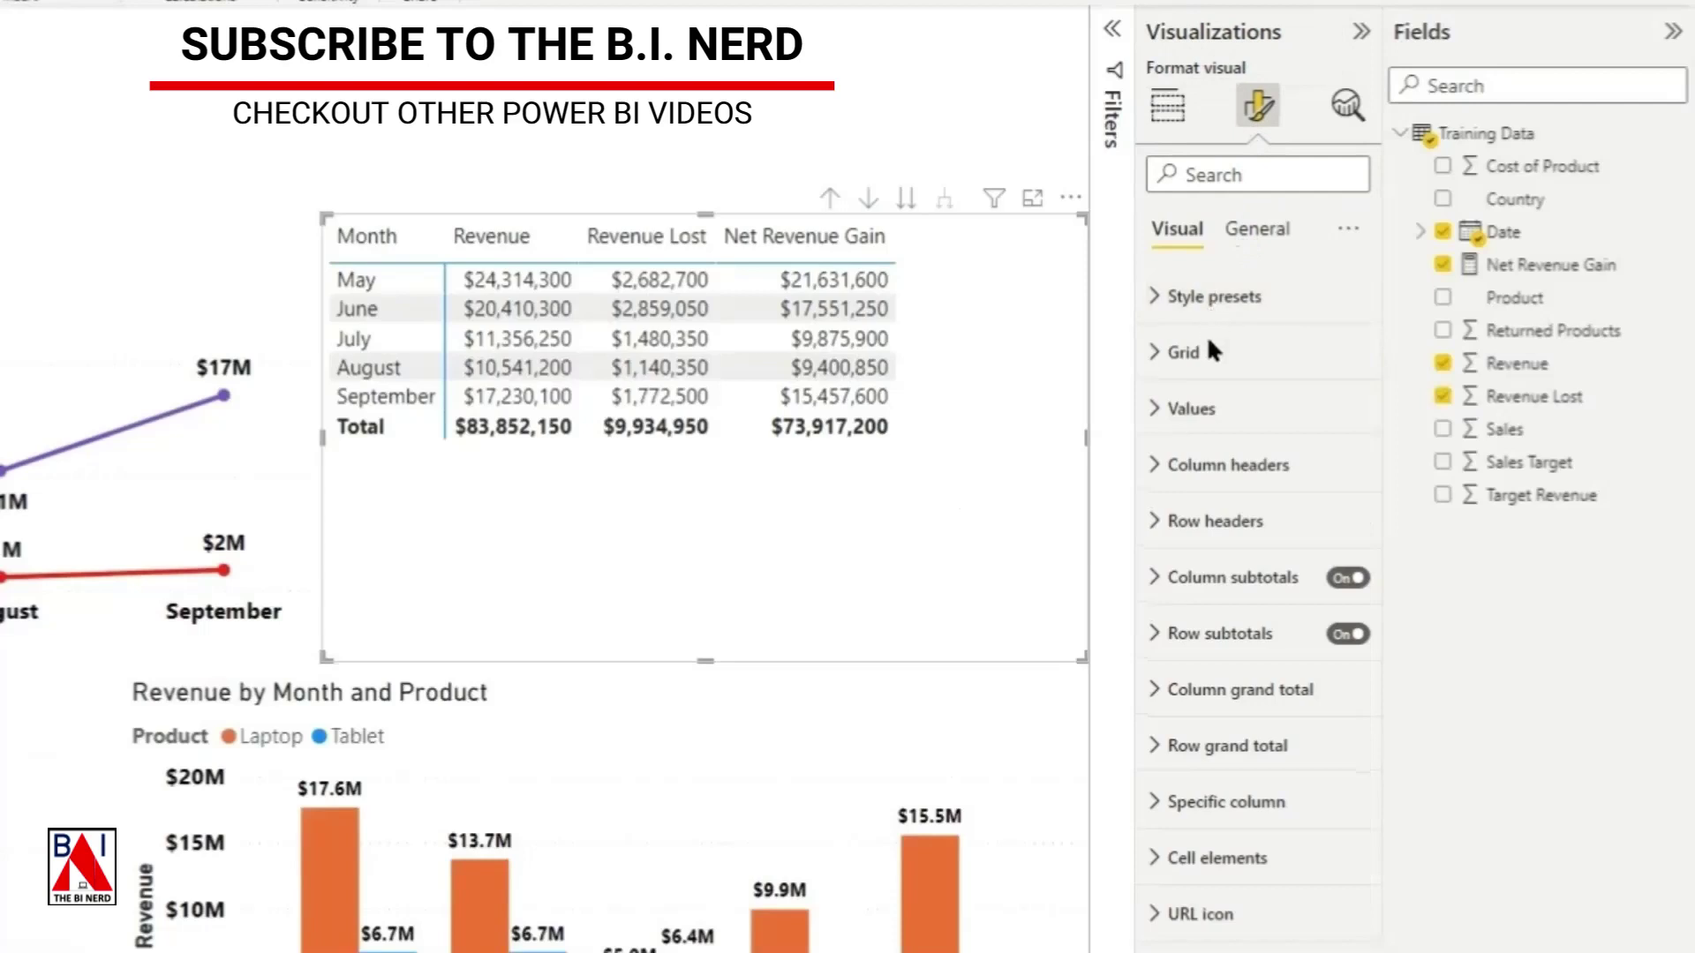
click(1171, 410)
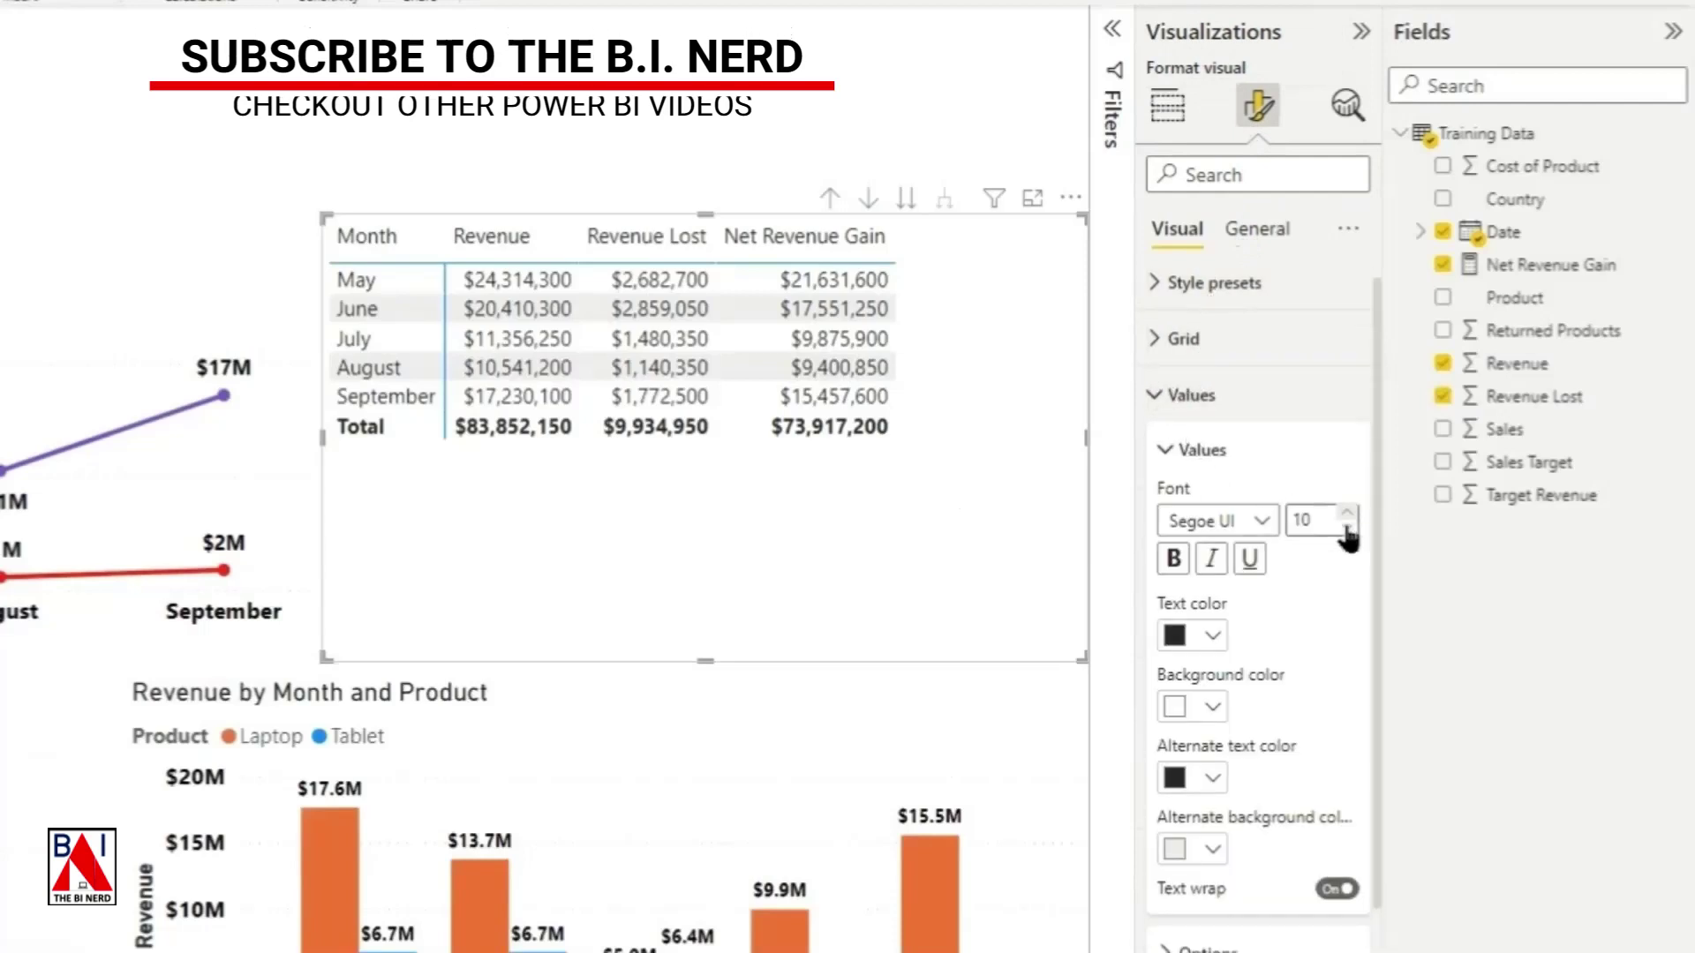
scroll(1343, 498, down, 5)
scroll(1343, 498, up, 3)
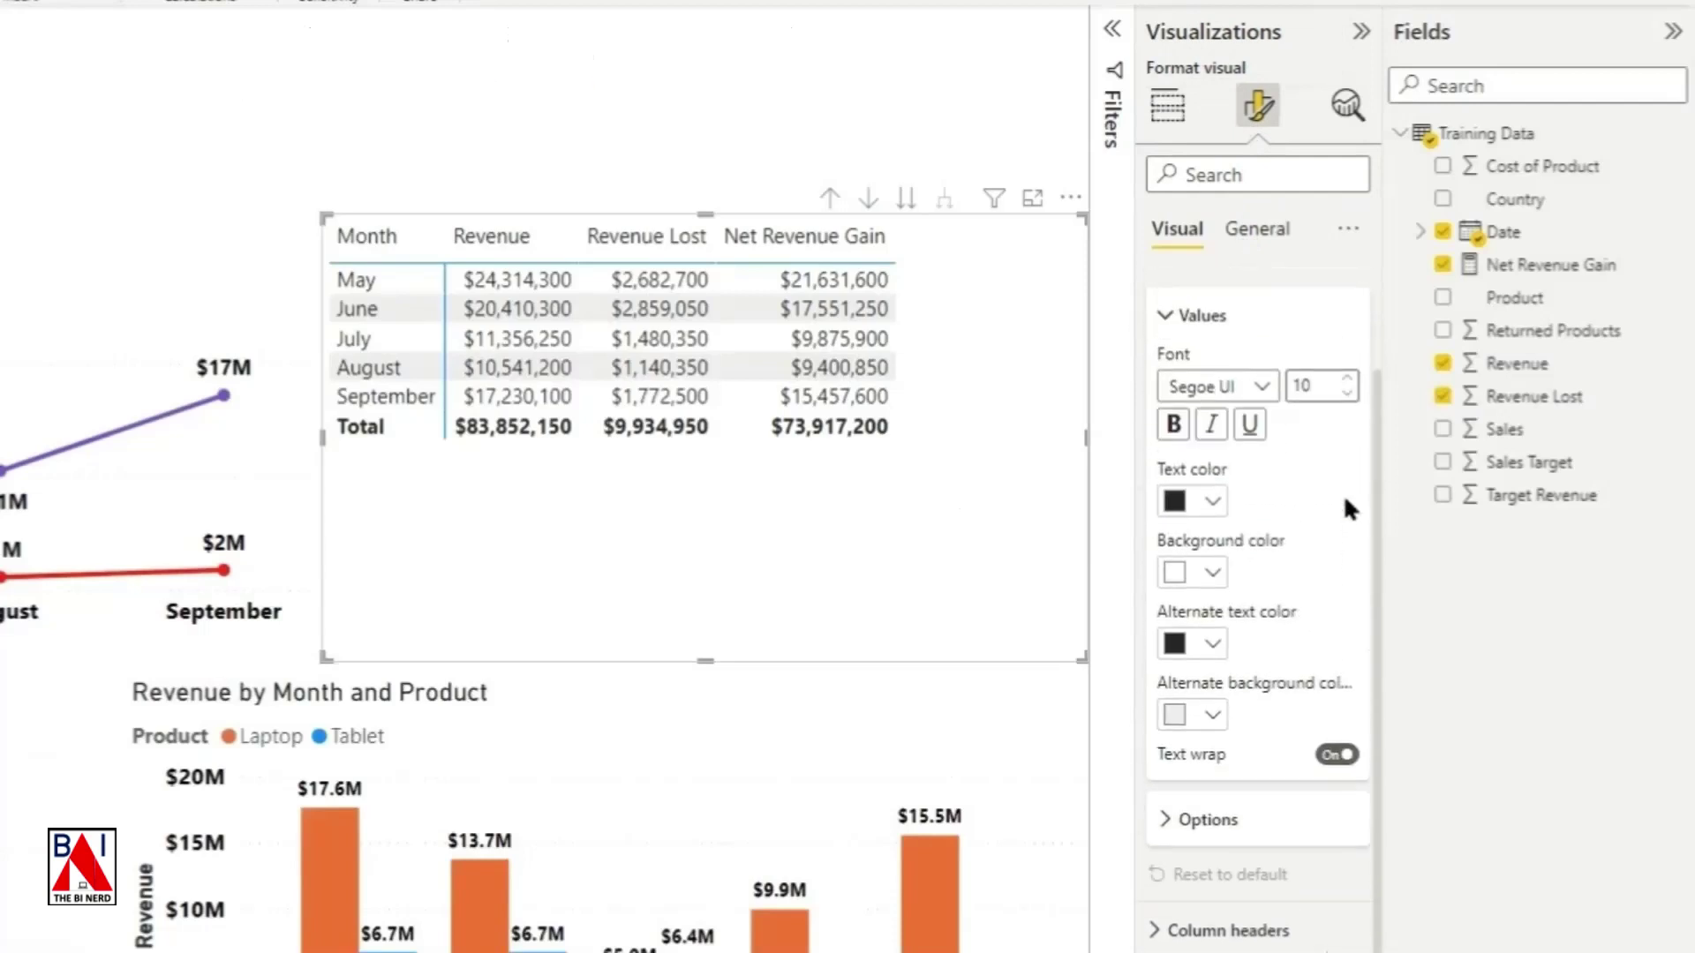
click(1349, 379)
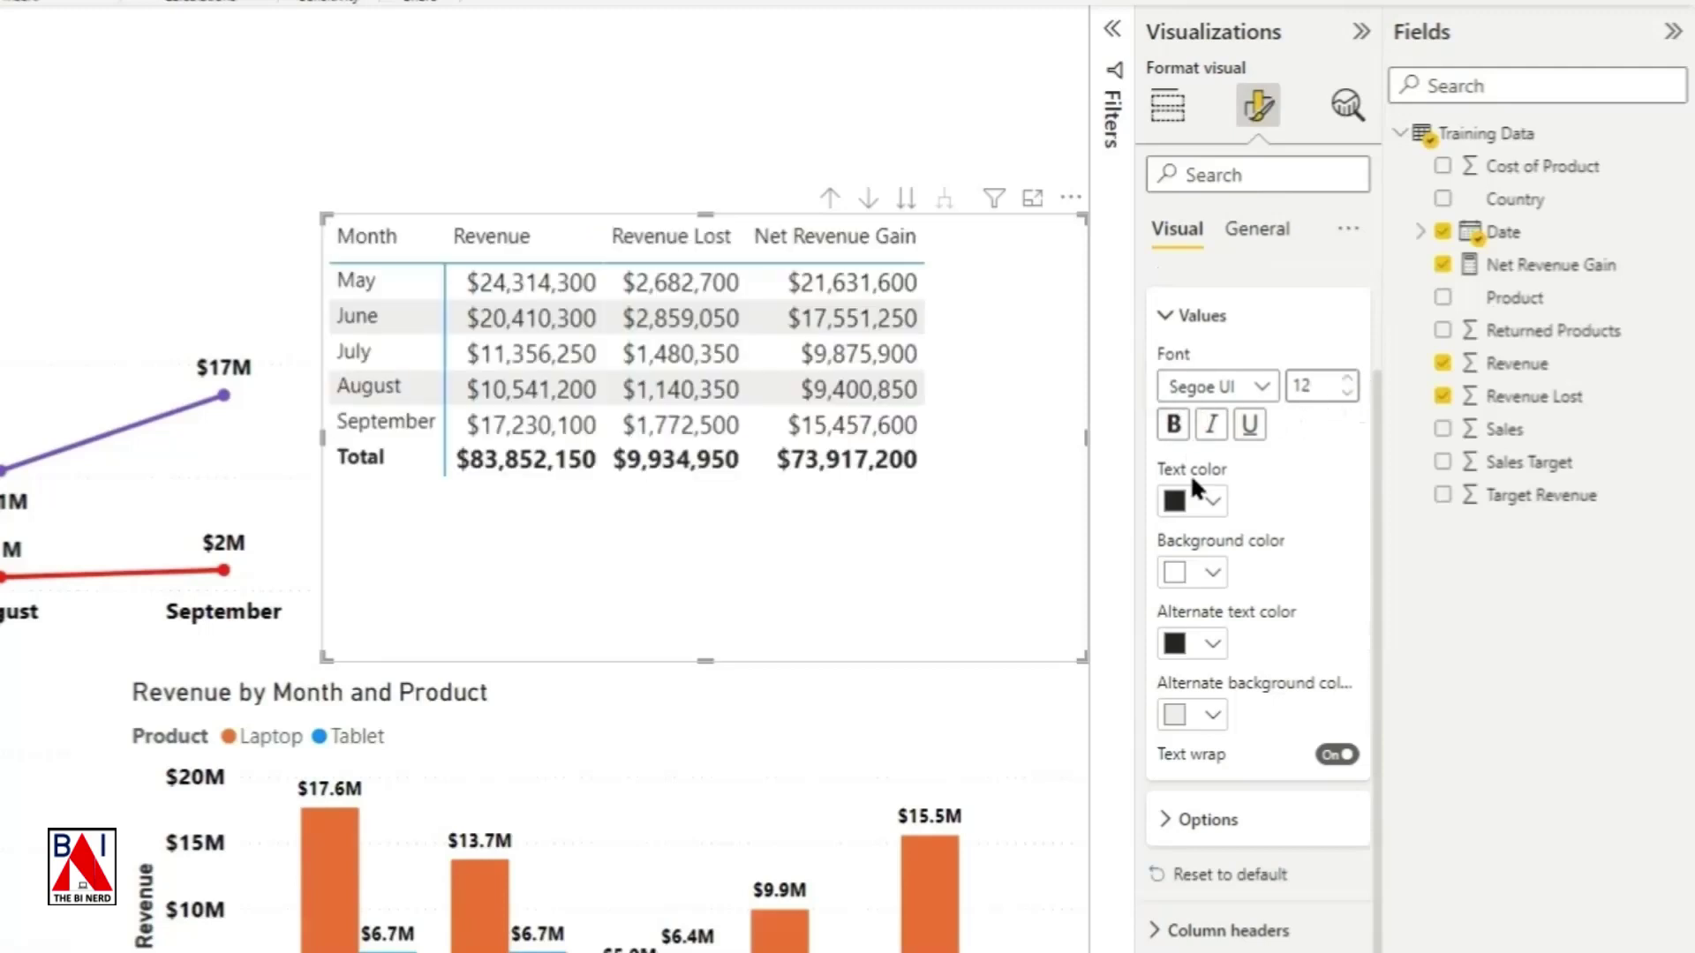
Step: Set the matrix column headers to font size 11 and make them bold
click(1194, 496)
click(1231, 599)
click(1165, 320)
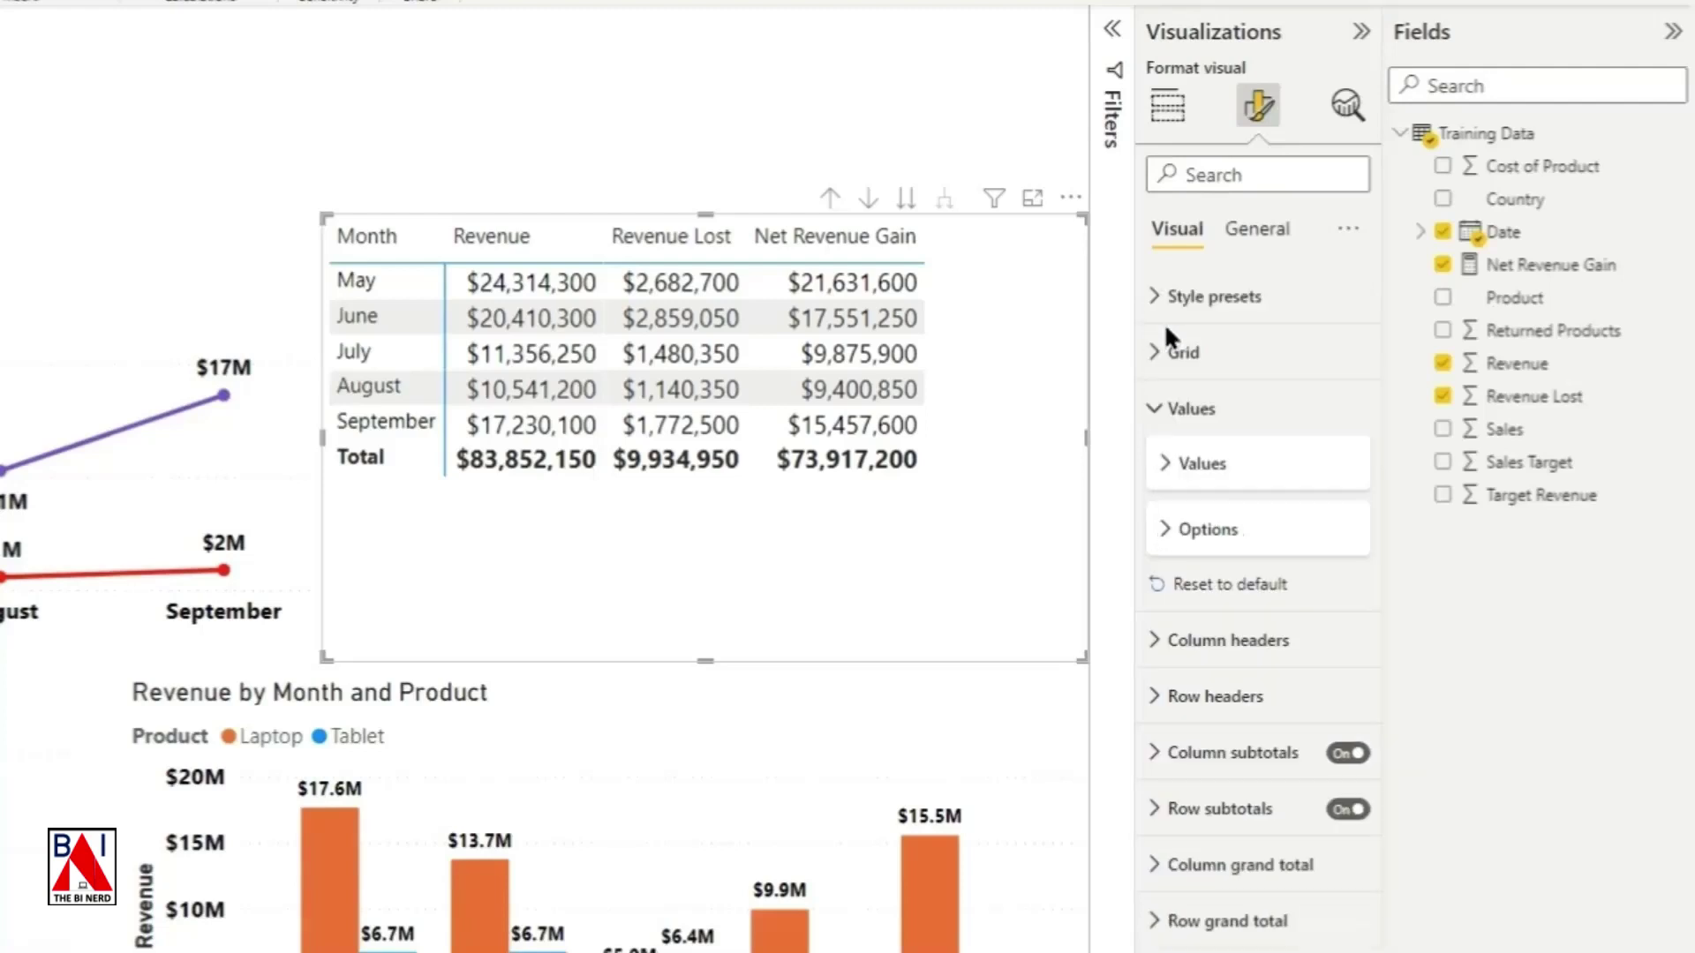
click(1165, 408)
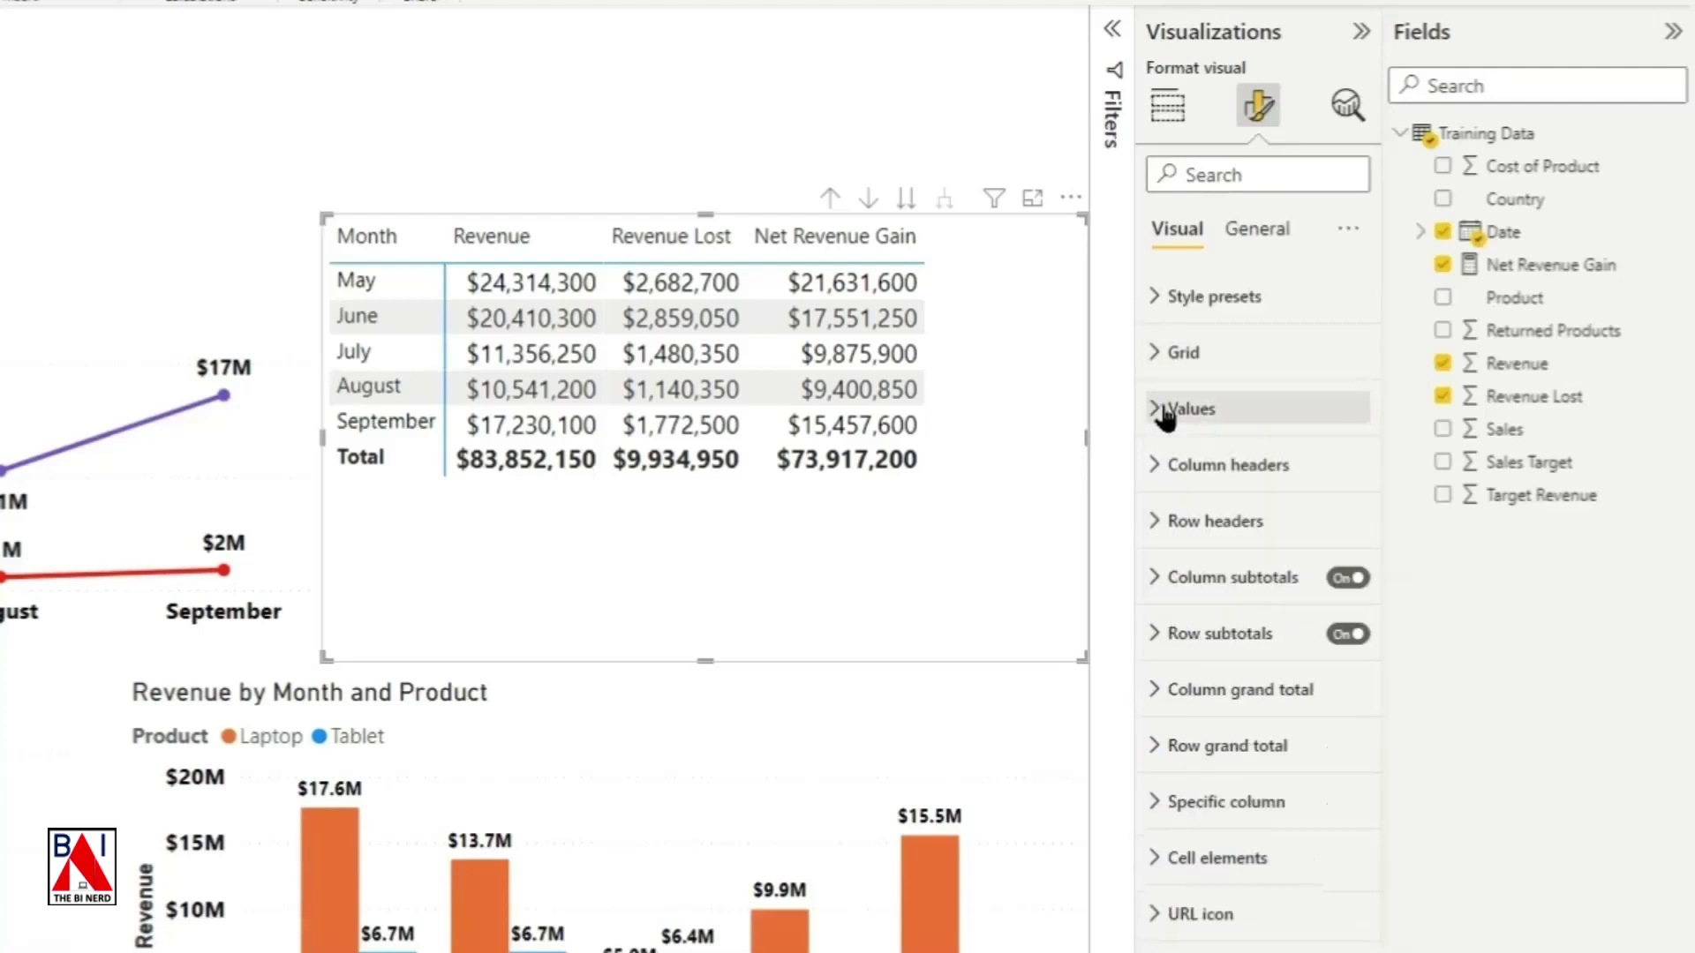
click(1162, 468)
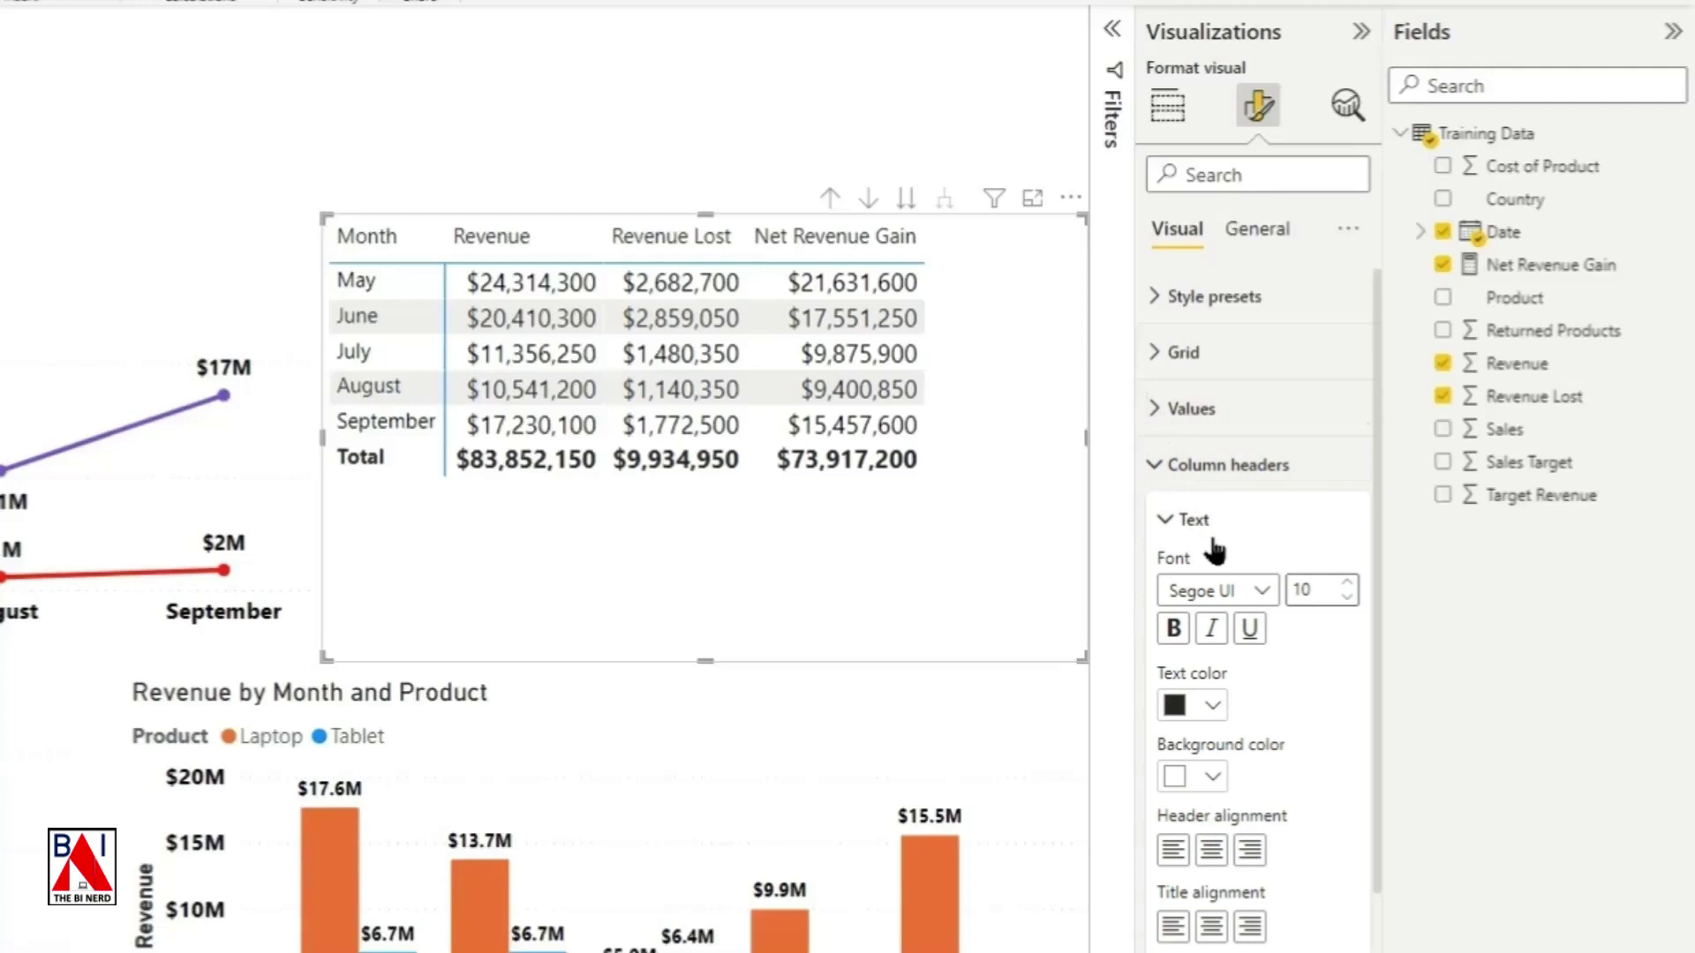
click(1344, 583)
click(1173, 629)
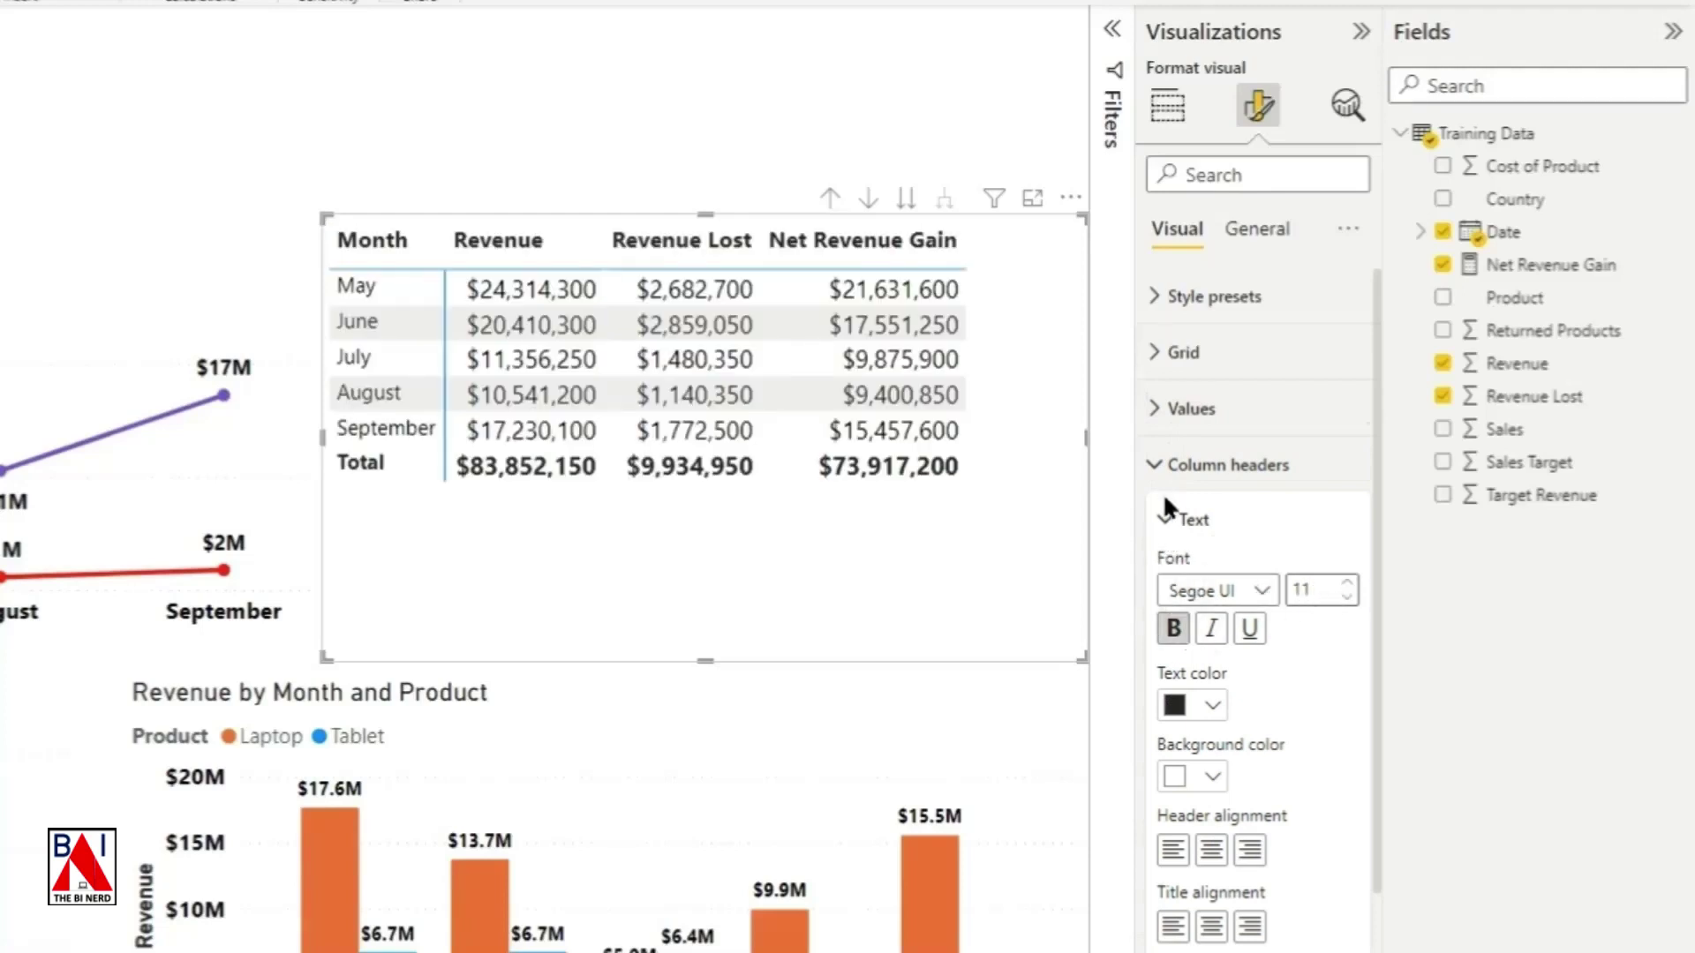
click(1162, 466)
Step: Set the matrix row headers to font size 11 and make them bold
click(1159, 523)
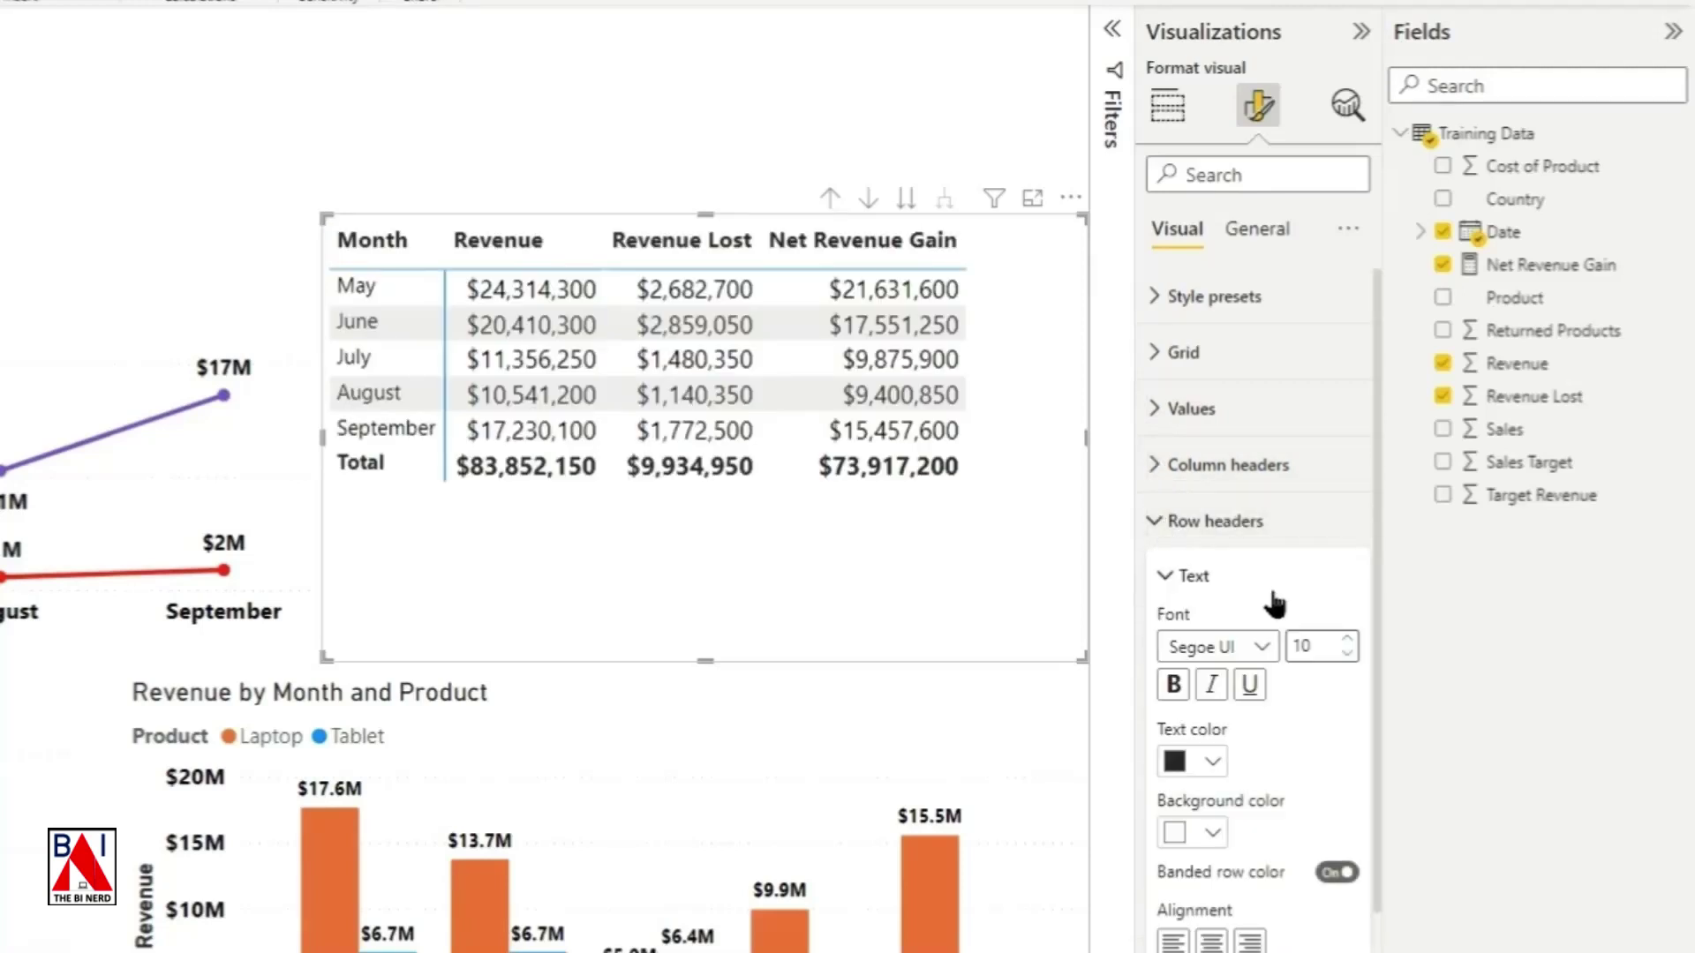
click(1348, 641)
click(1173, 684)
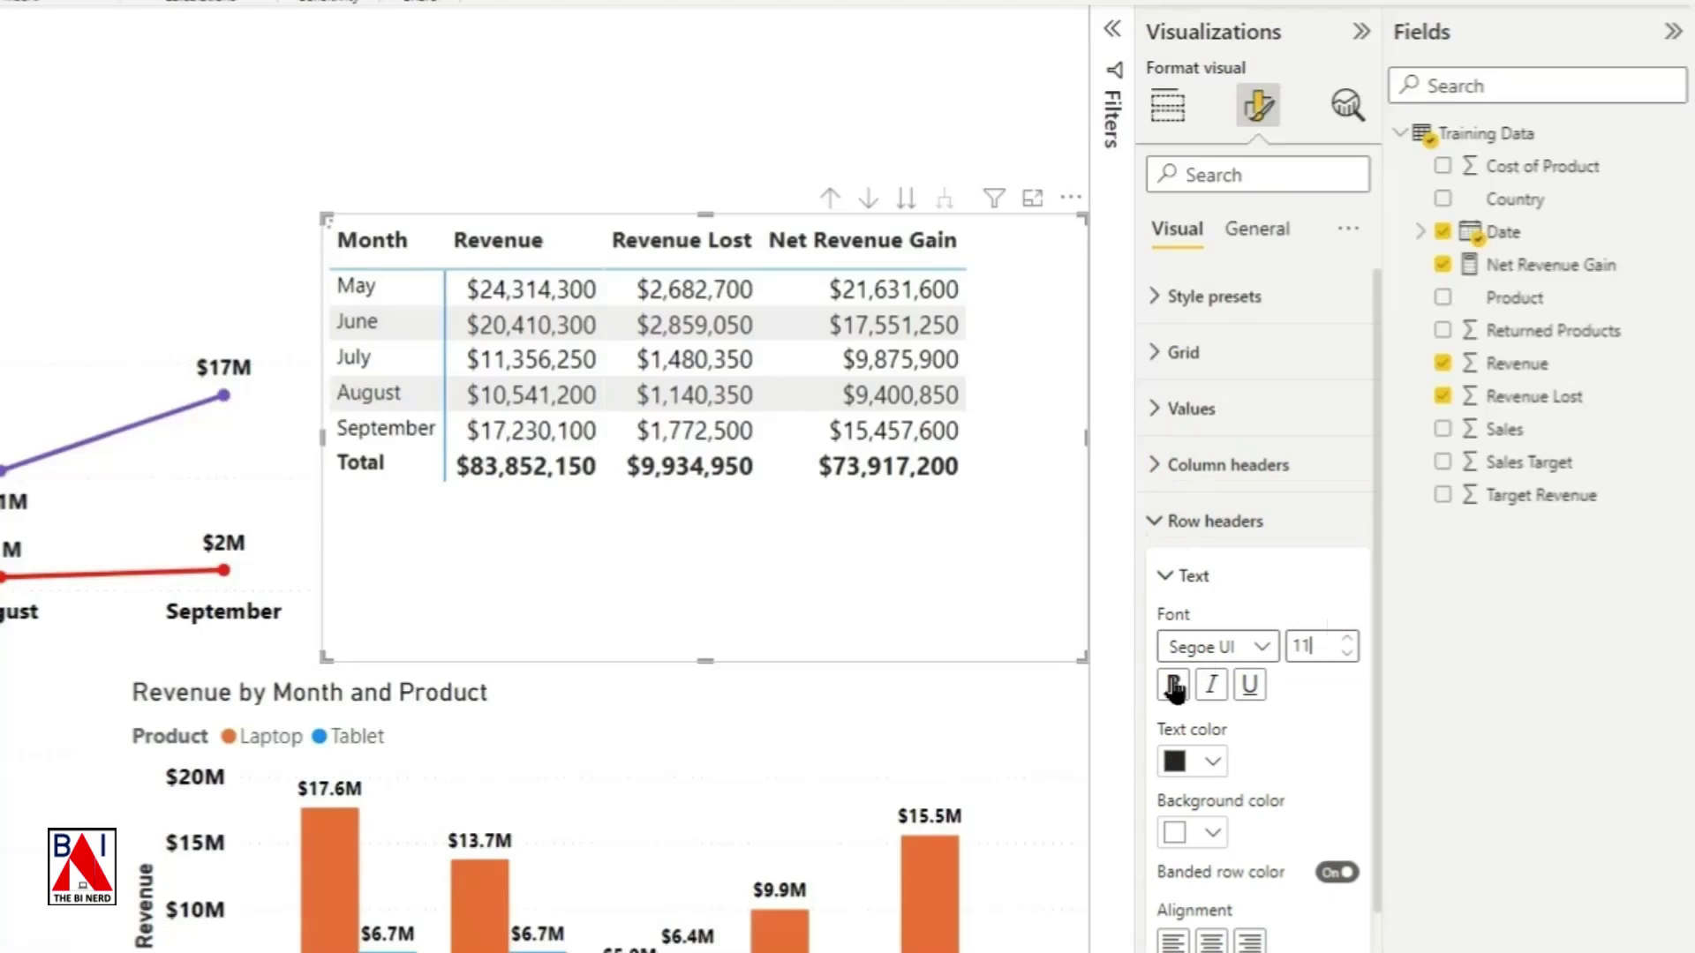
click(1165, 523)
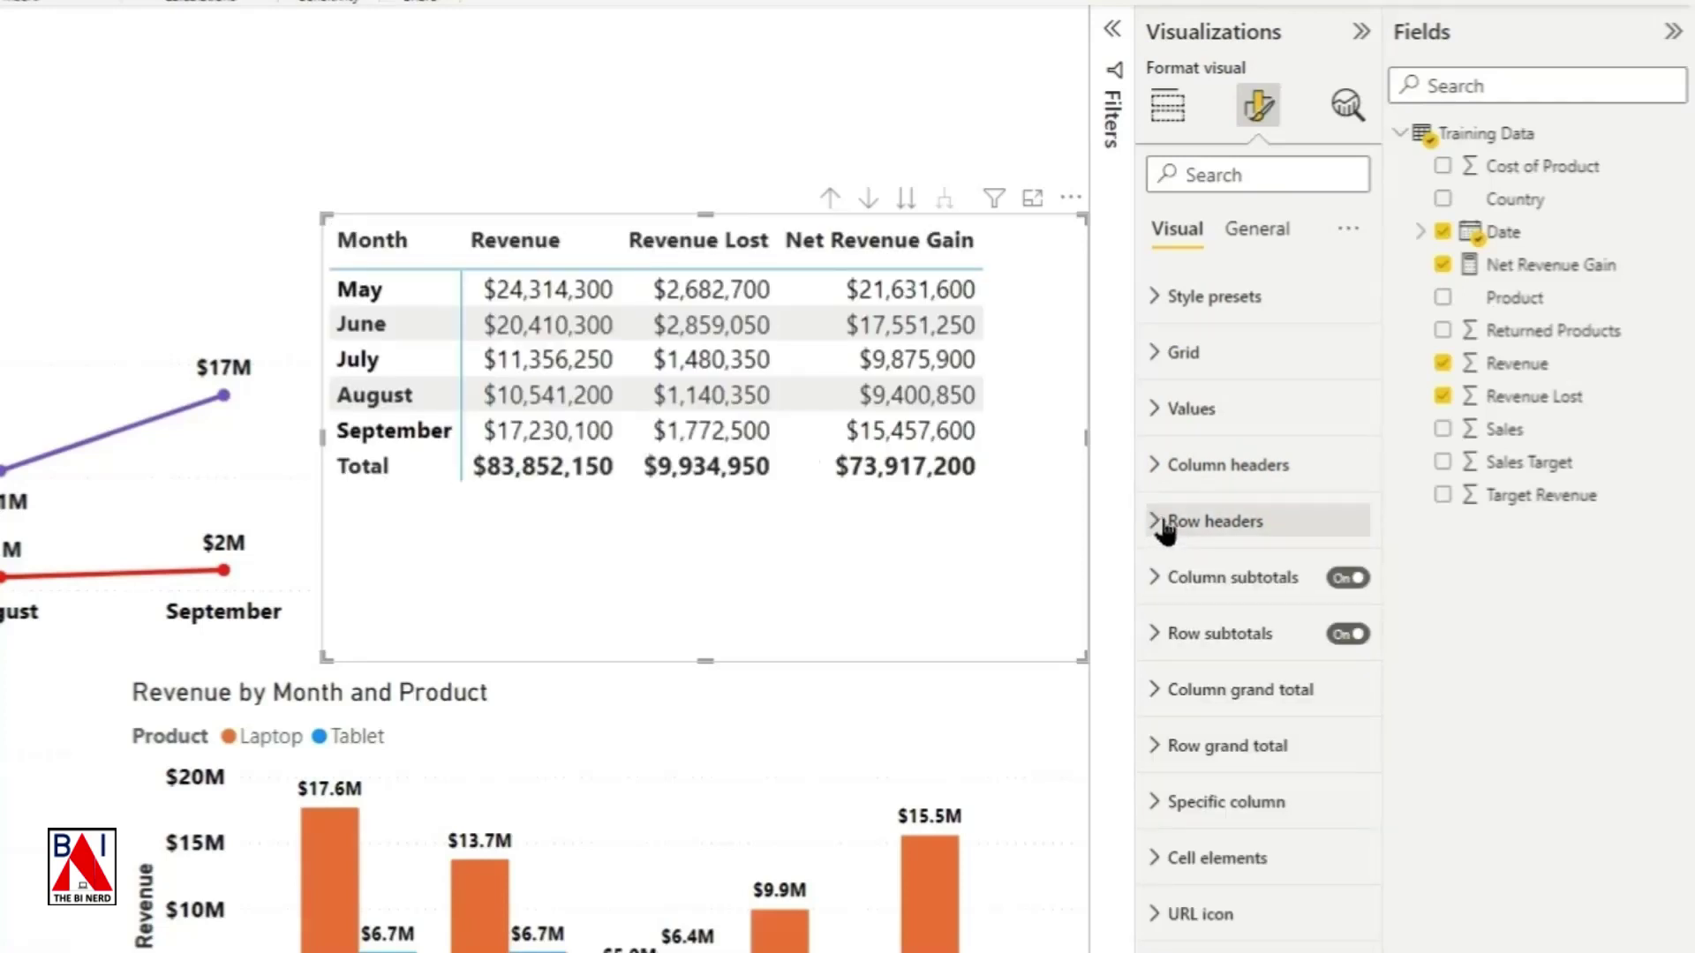
Step: Turn on both horizontal and vertical gridlines for the matrix
click(1160, 353)
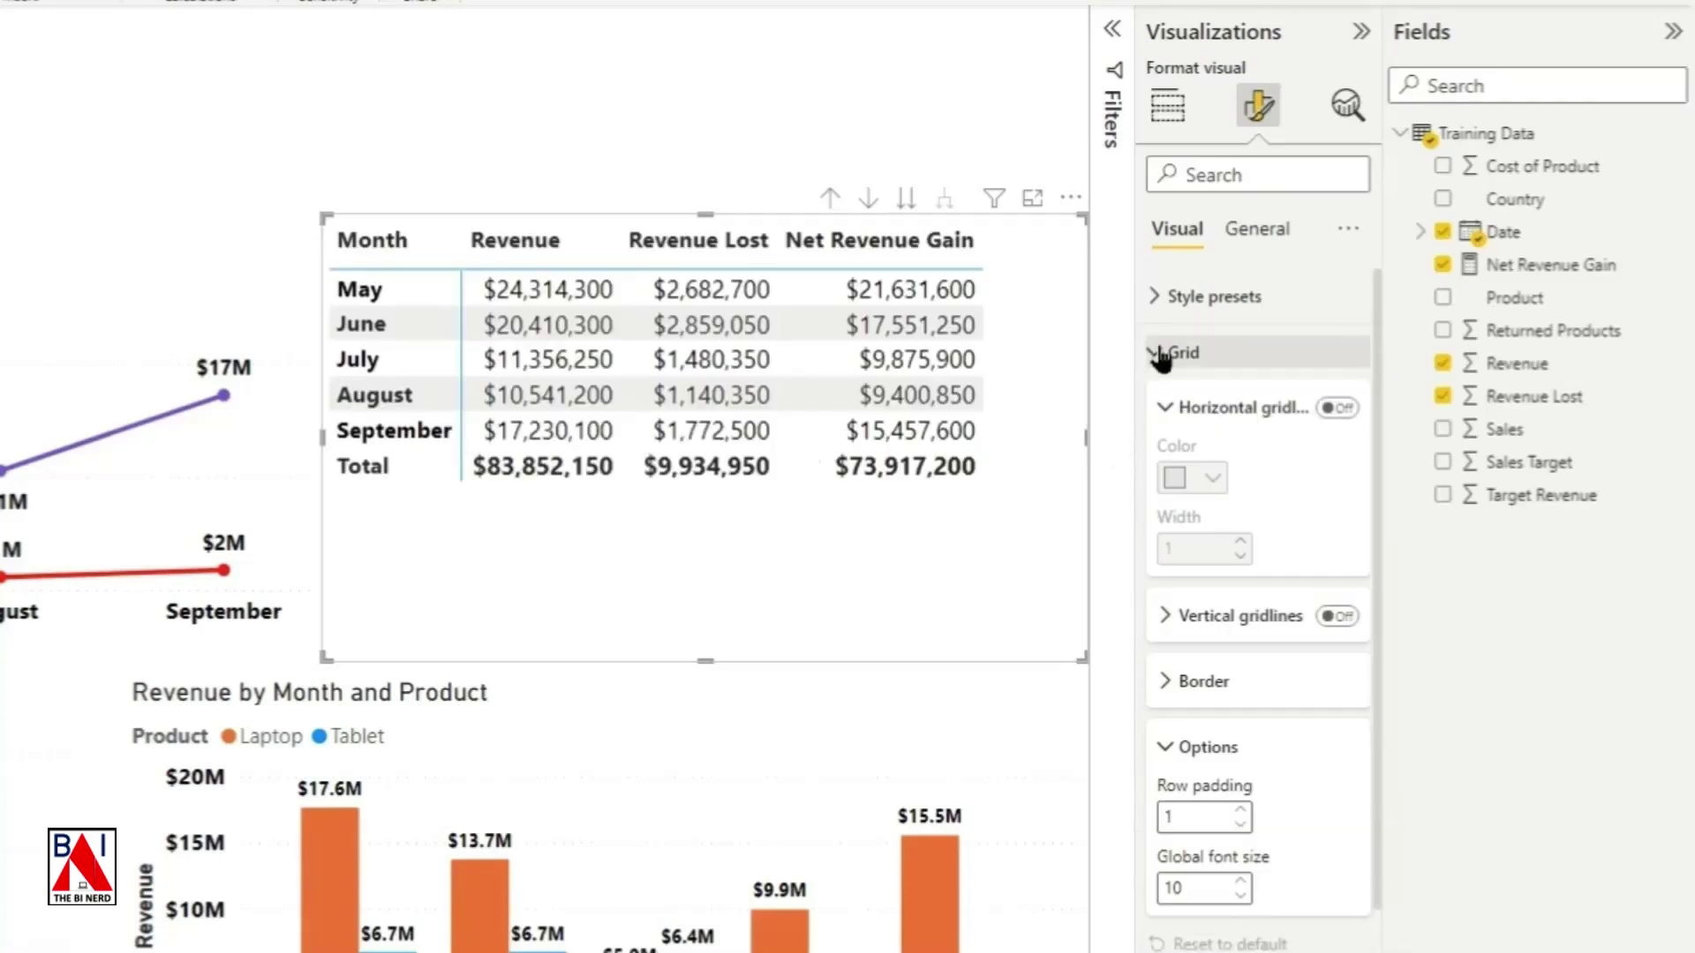
click(1349, 409)
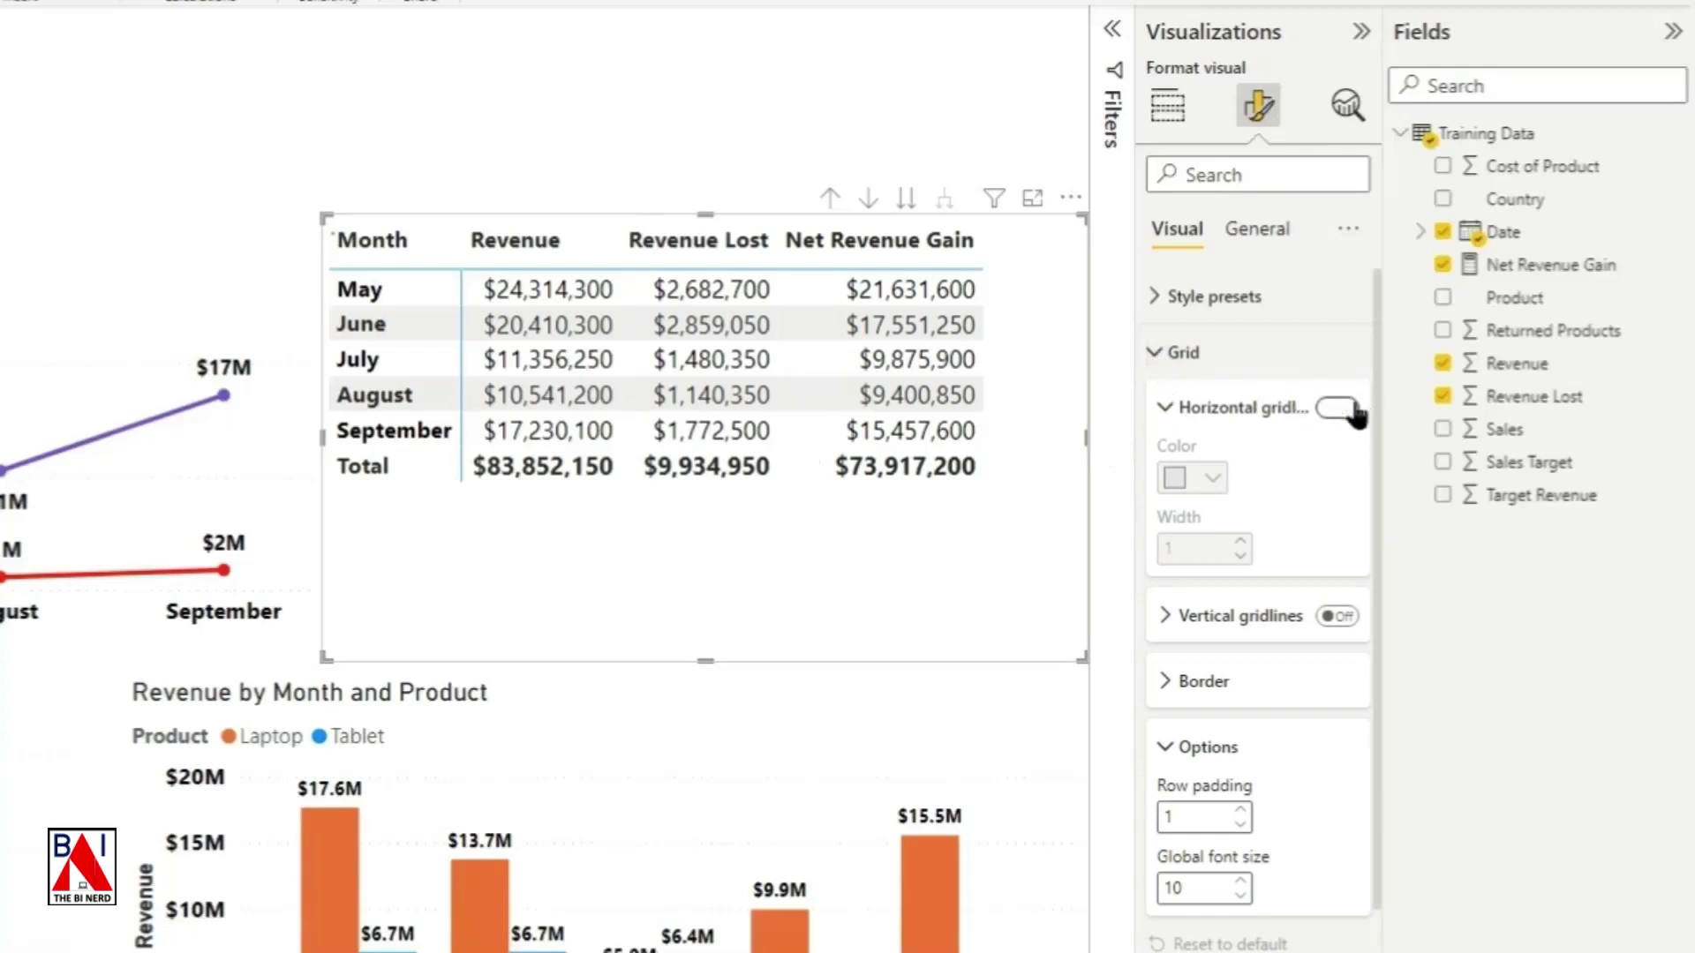
click(1350, 616)
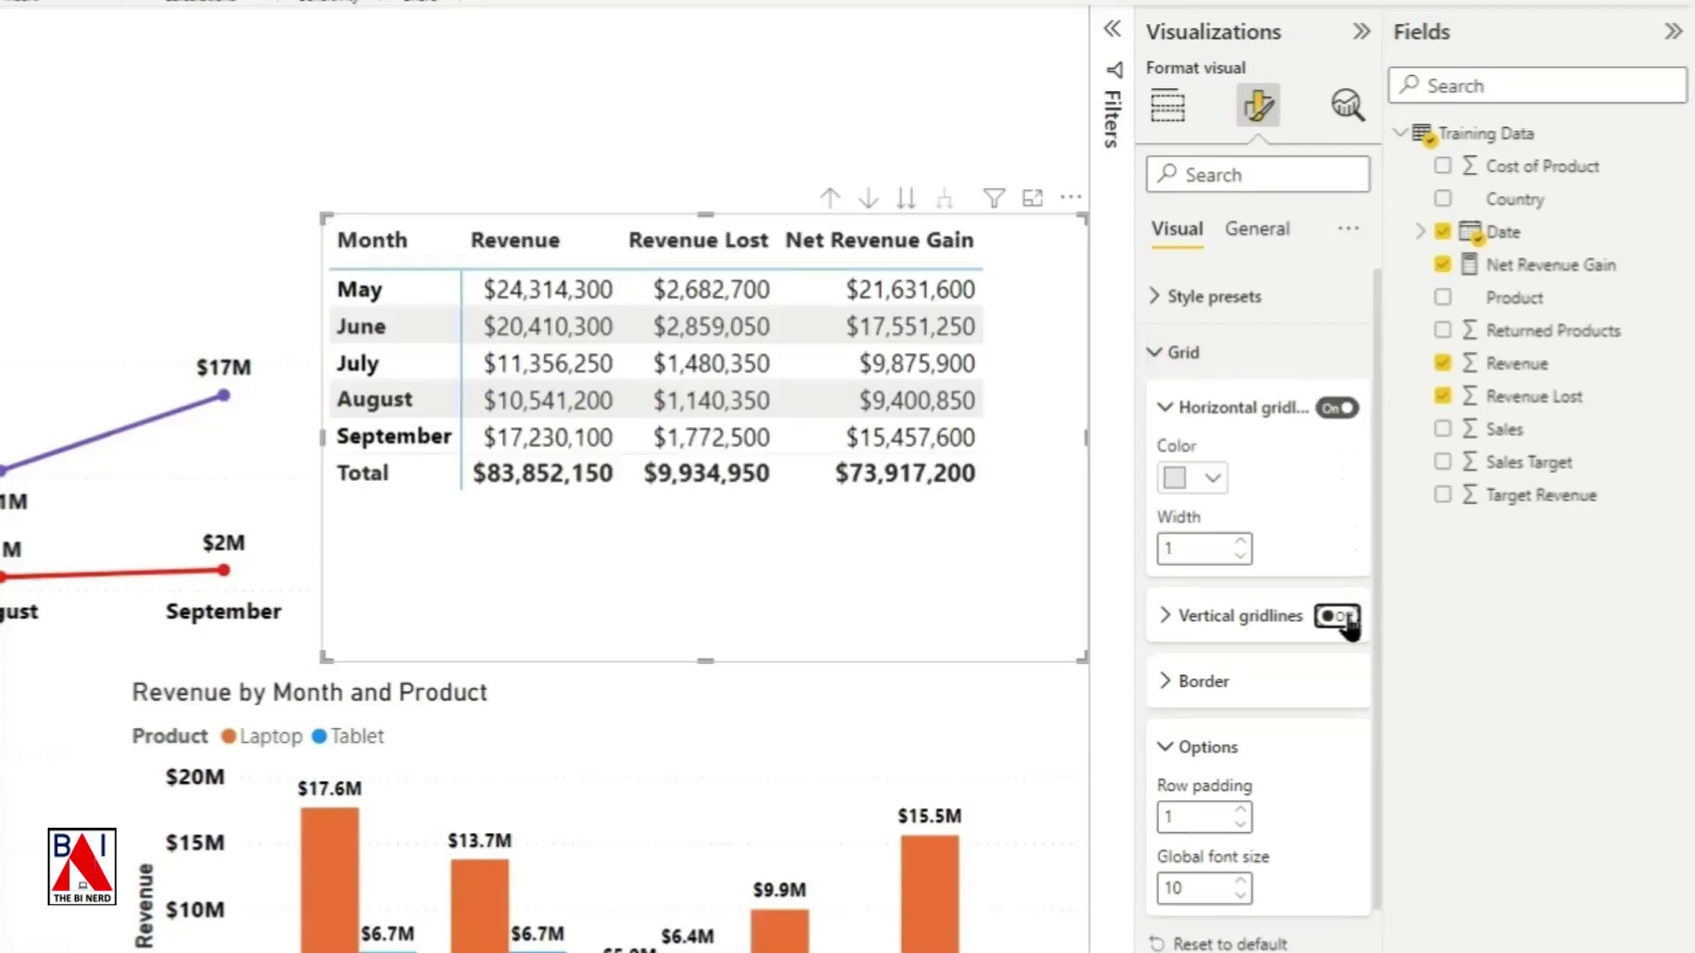
click(1167, 408)
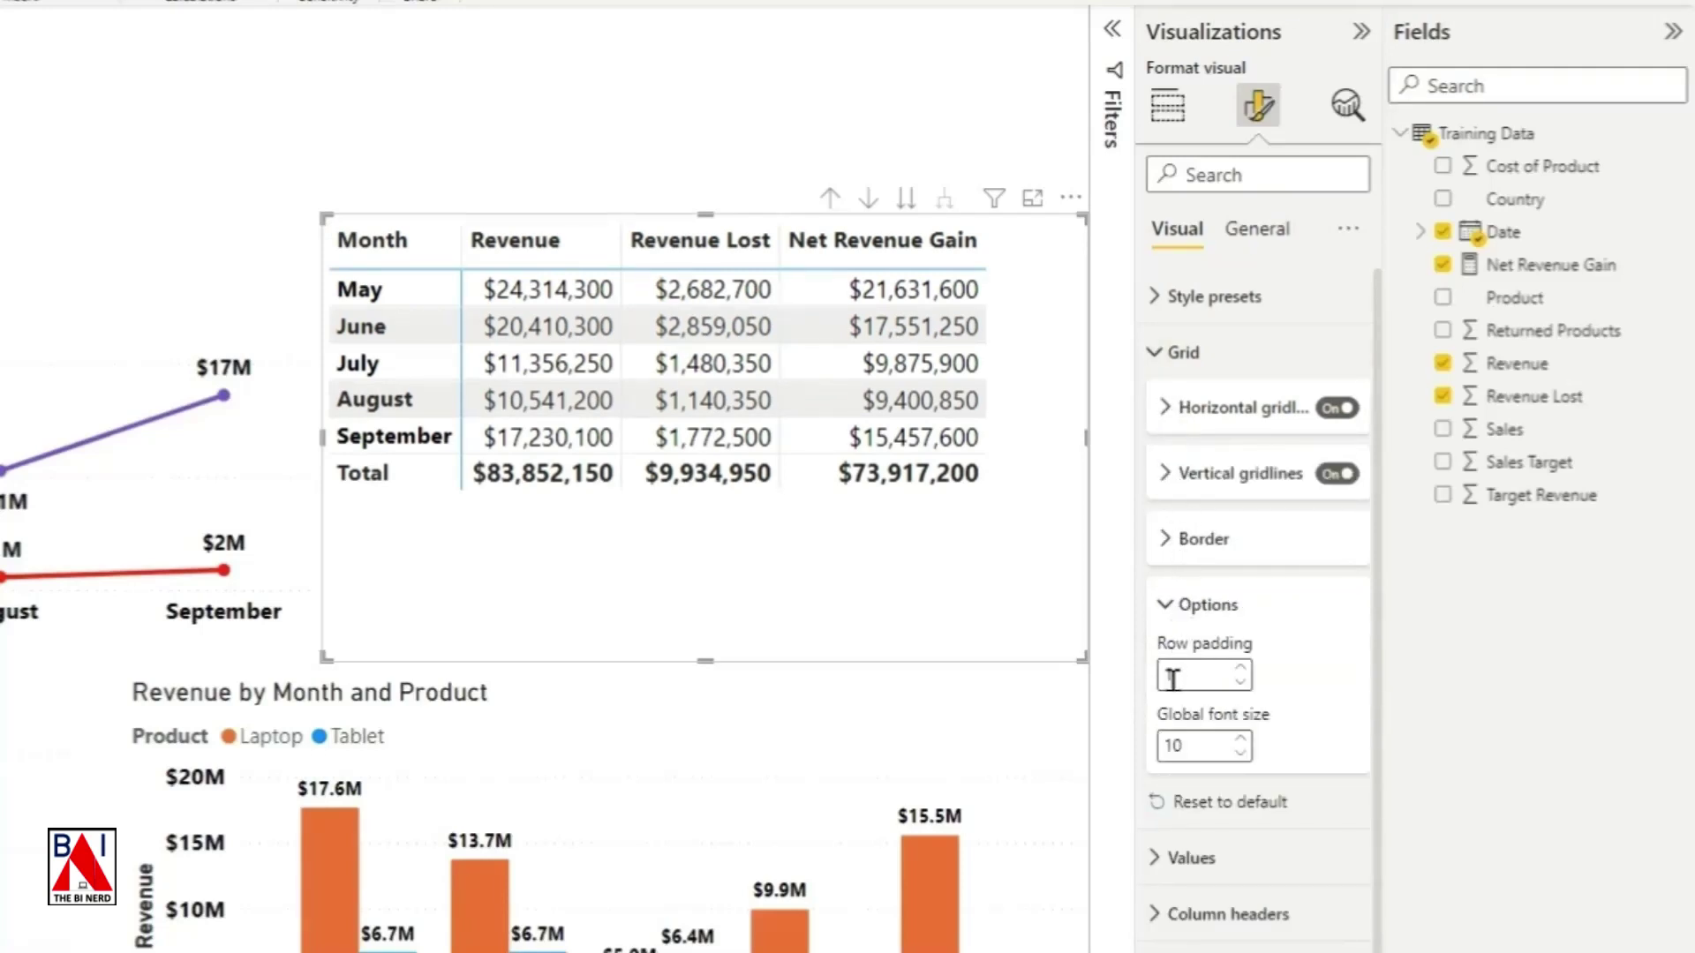
Step: Increase the row padding of the matrix grid to 6
click(1243, 667)
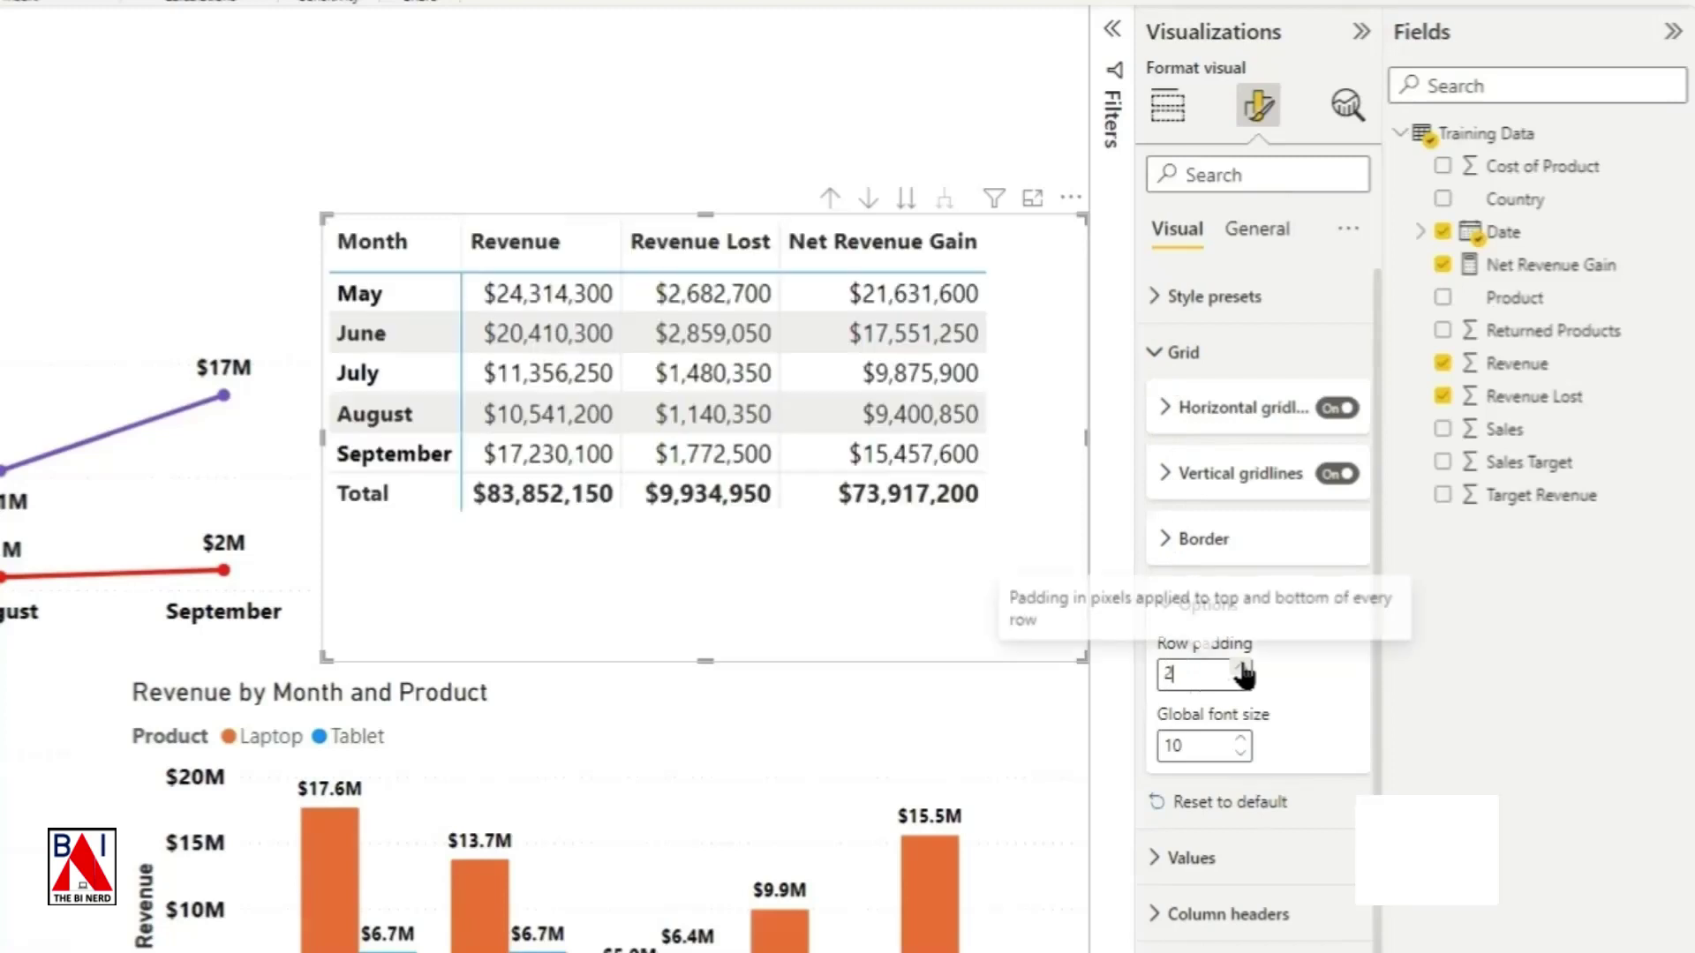
click(1243, 668)
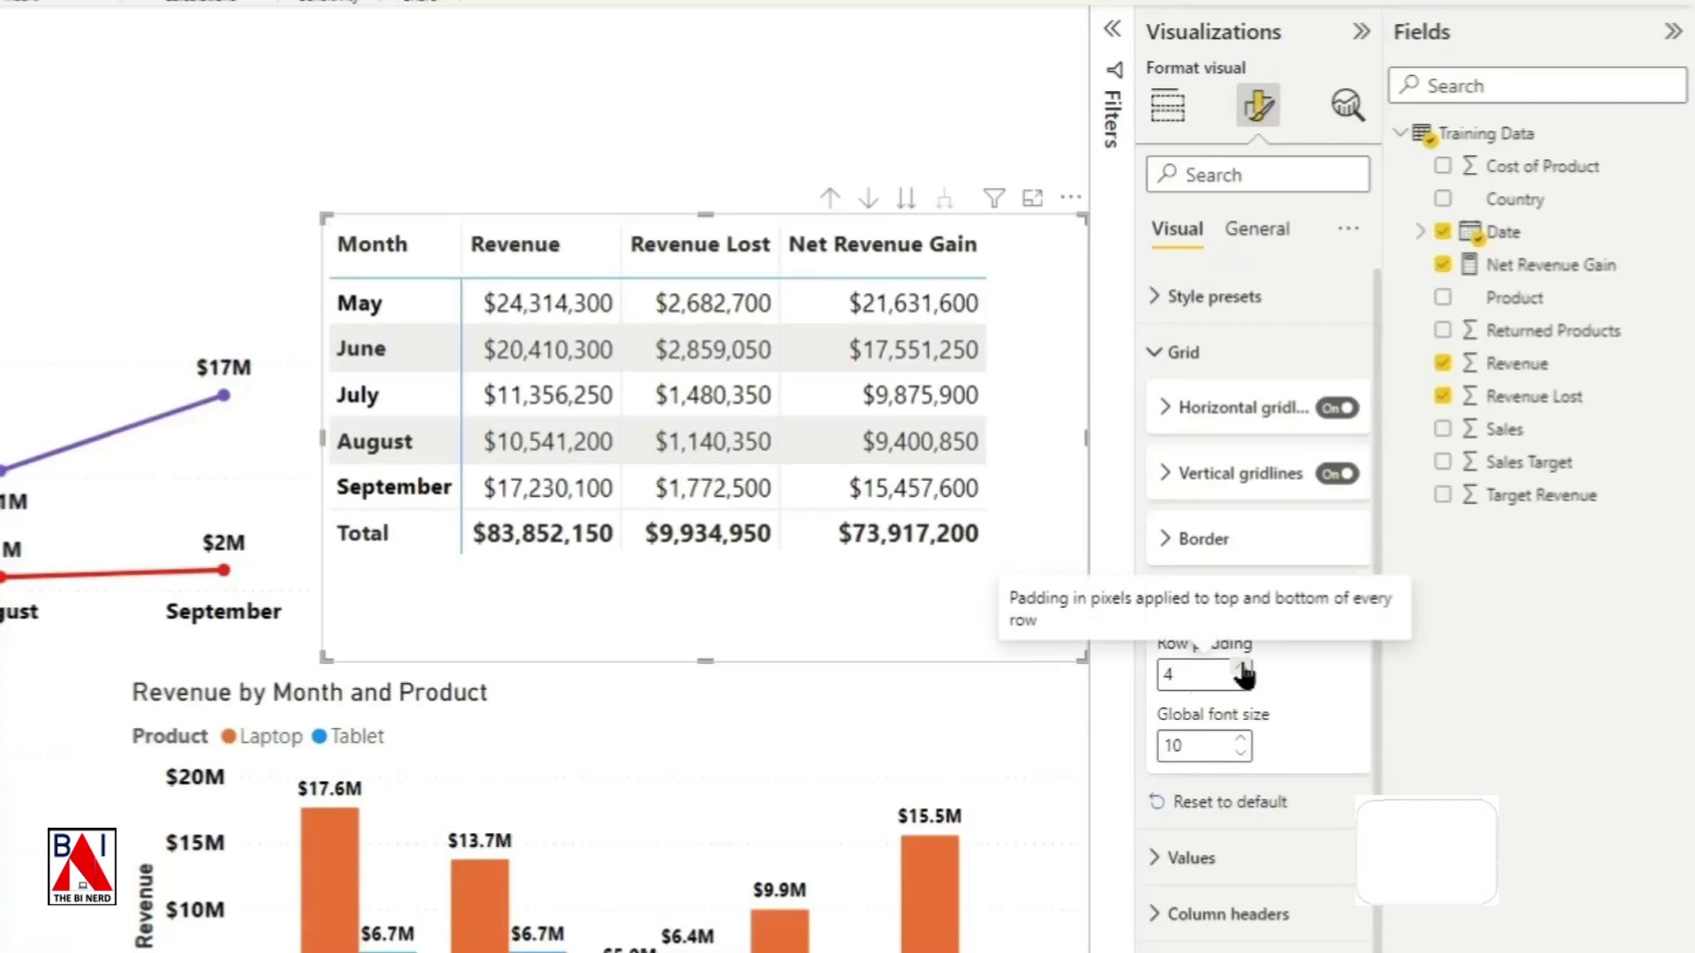
click(1243, 668)
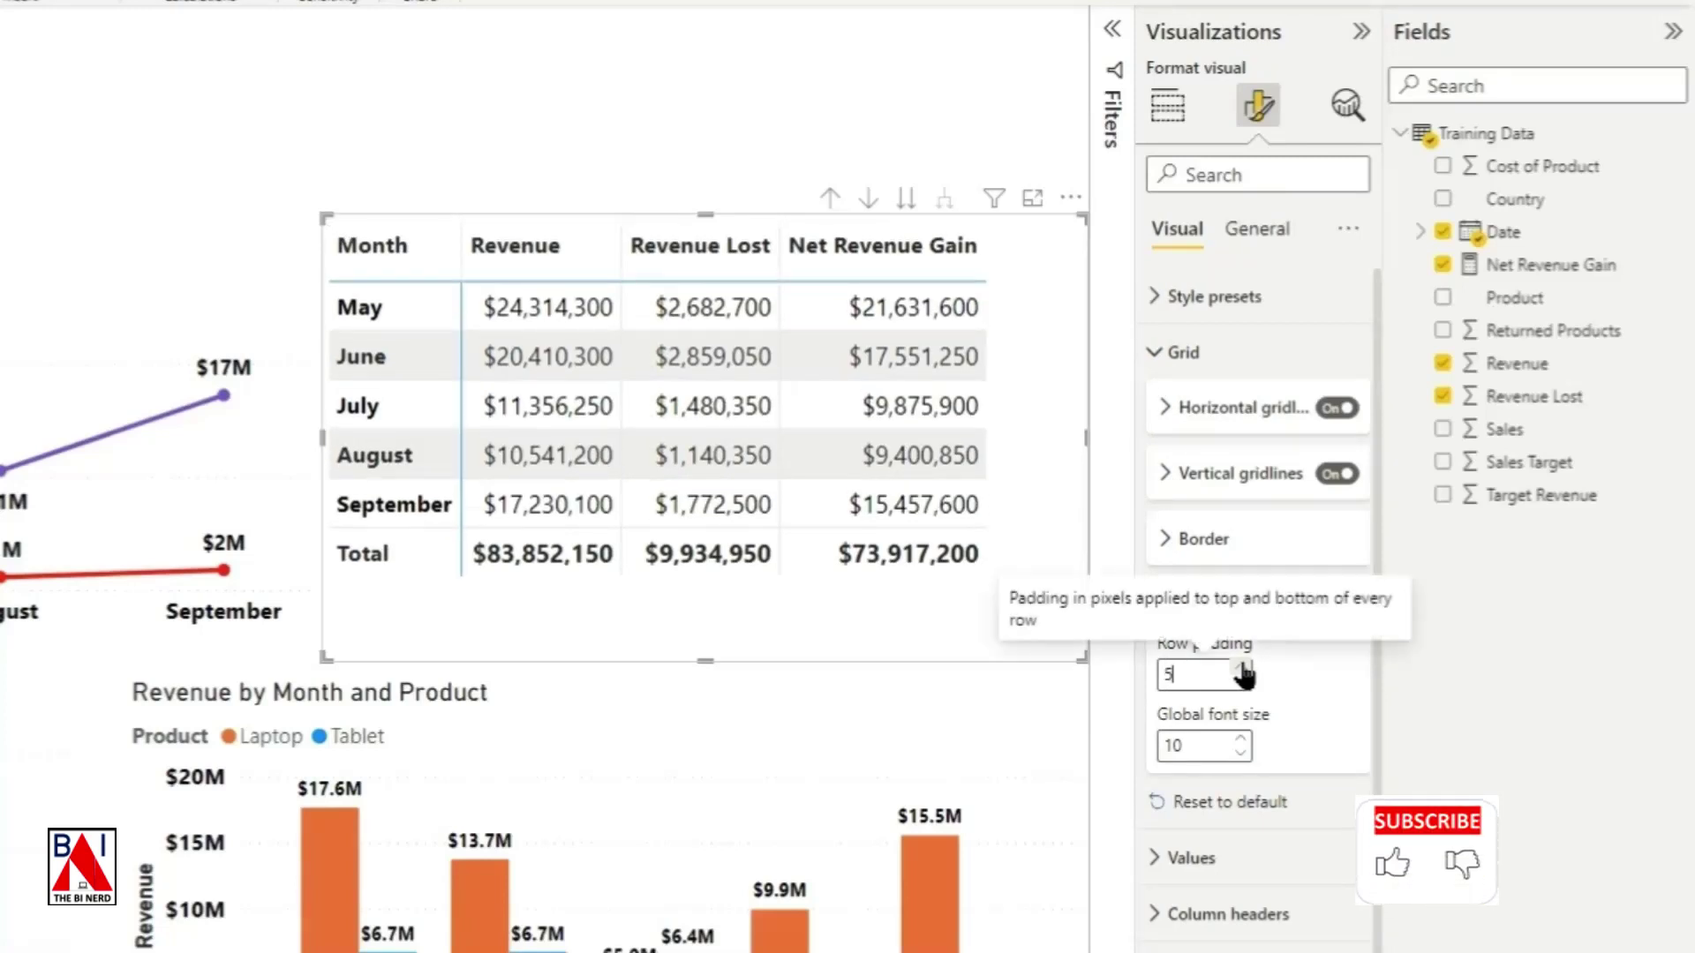
click(1243, 668)
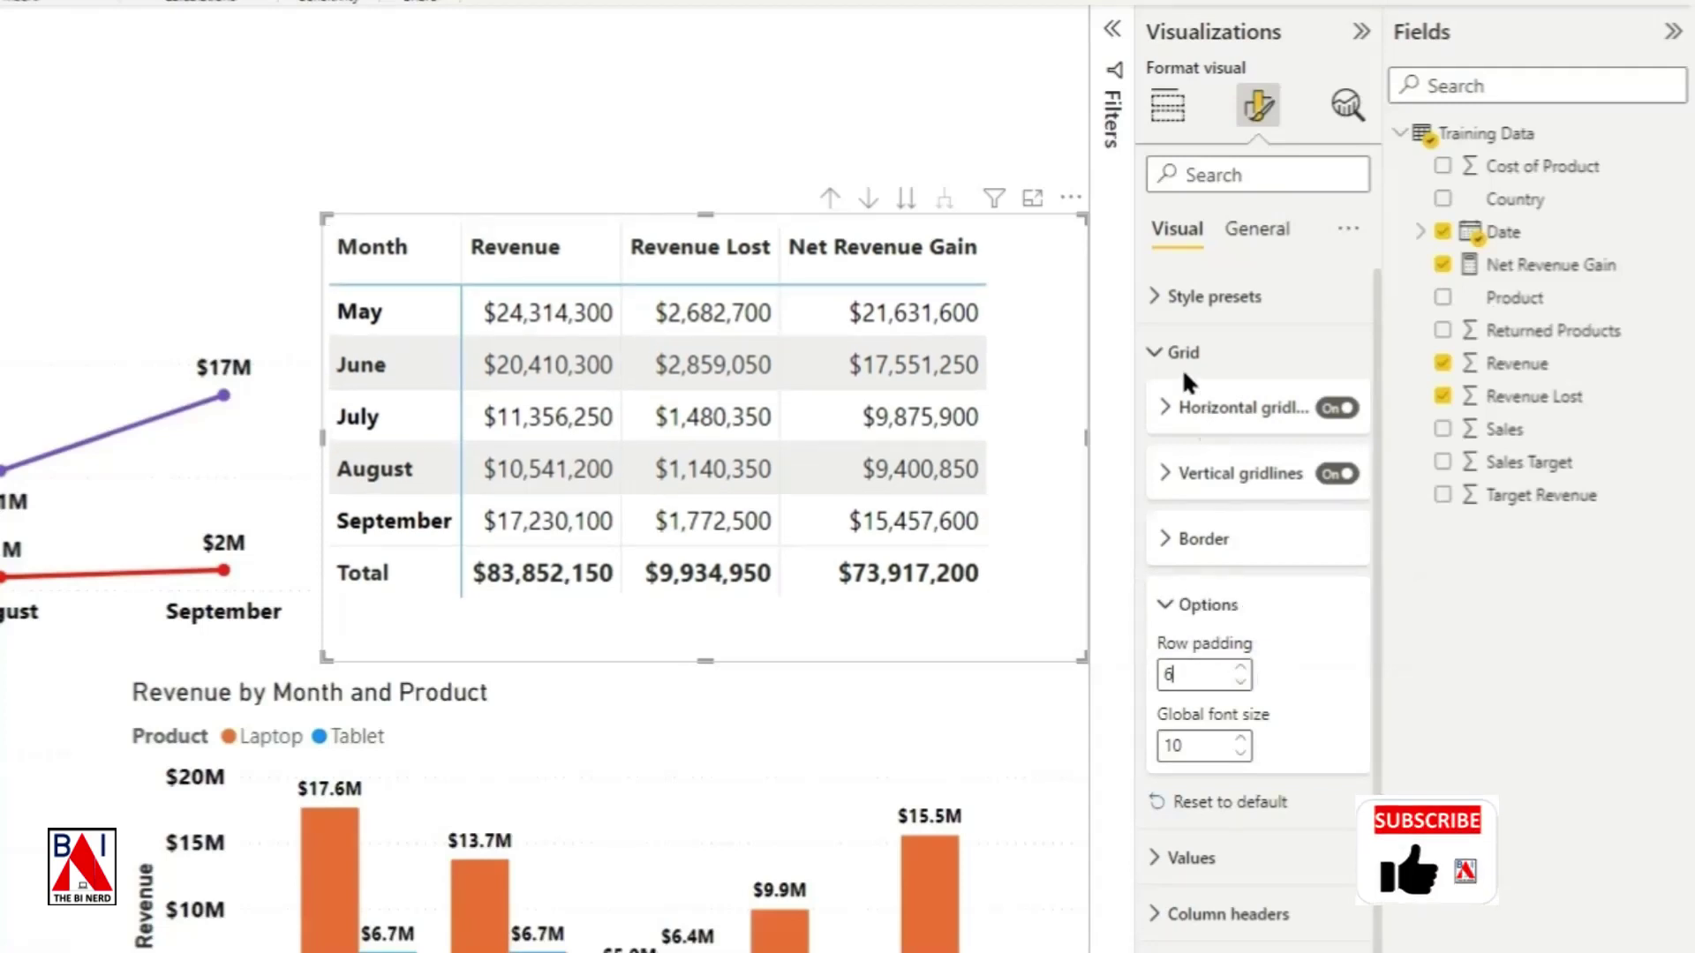
click(1156, 351)
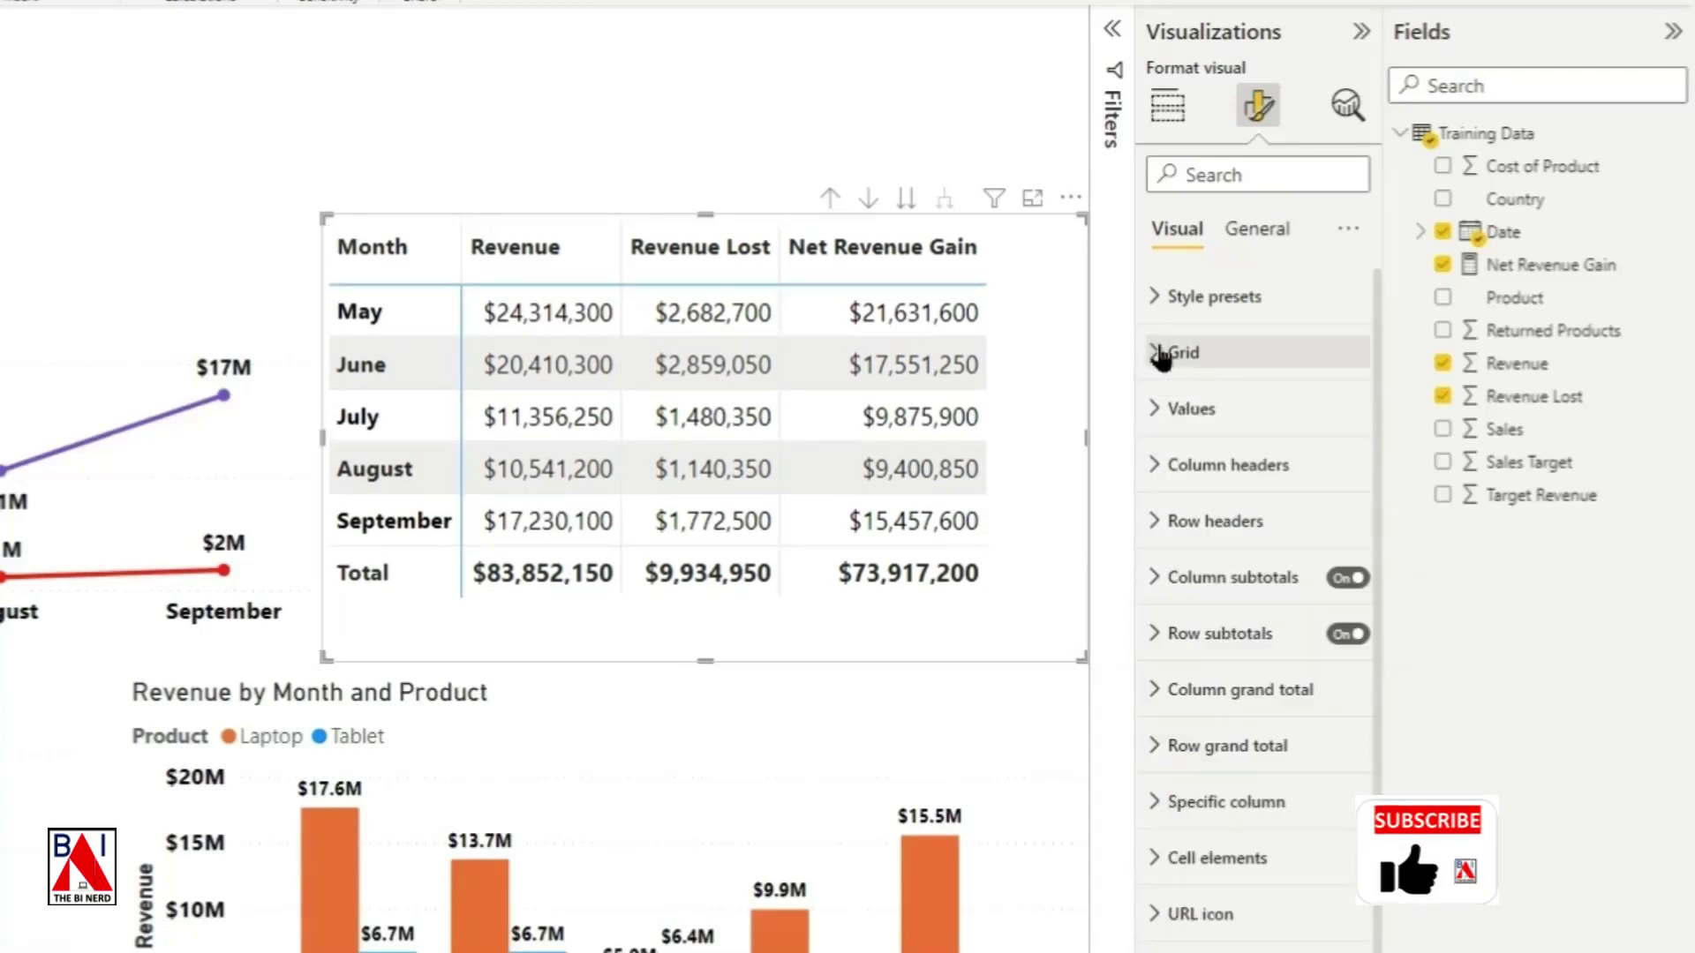
Step: Center-align the Revenue, Revenue Lost and Net Revenue Gain columns of the matrix
click(1160, 801)
click(1213, 812)
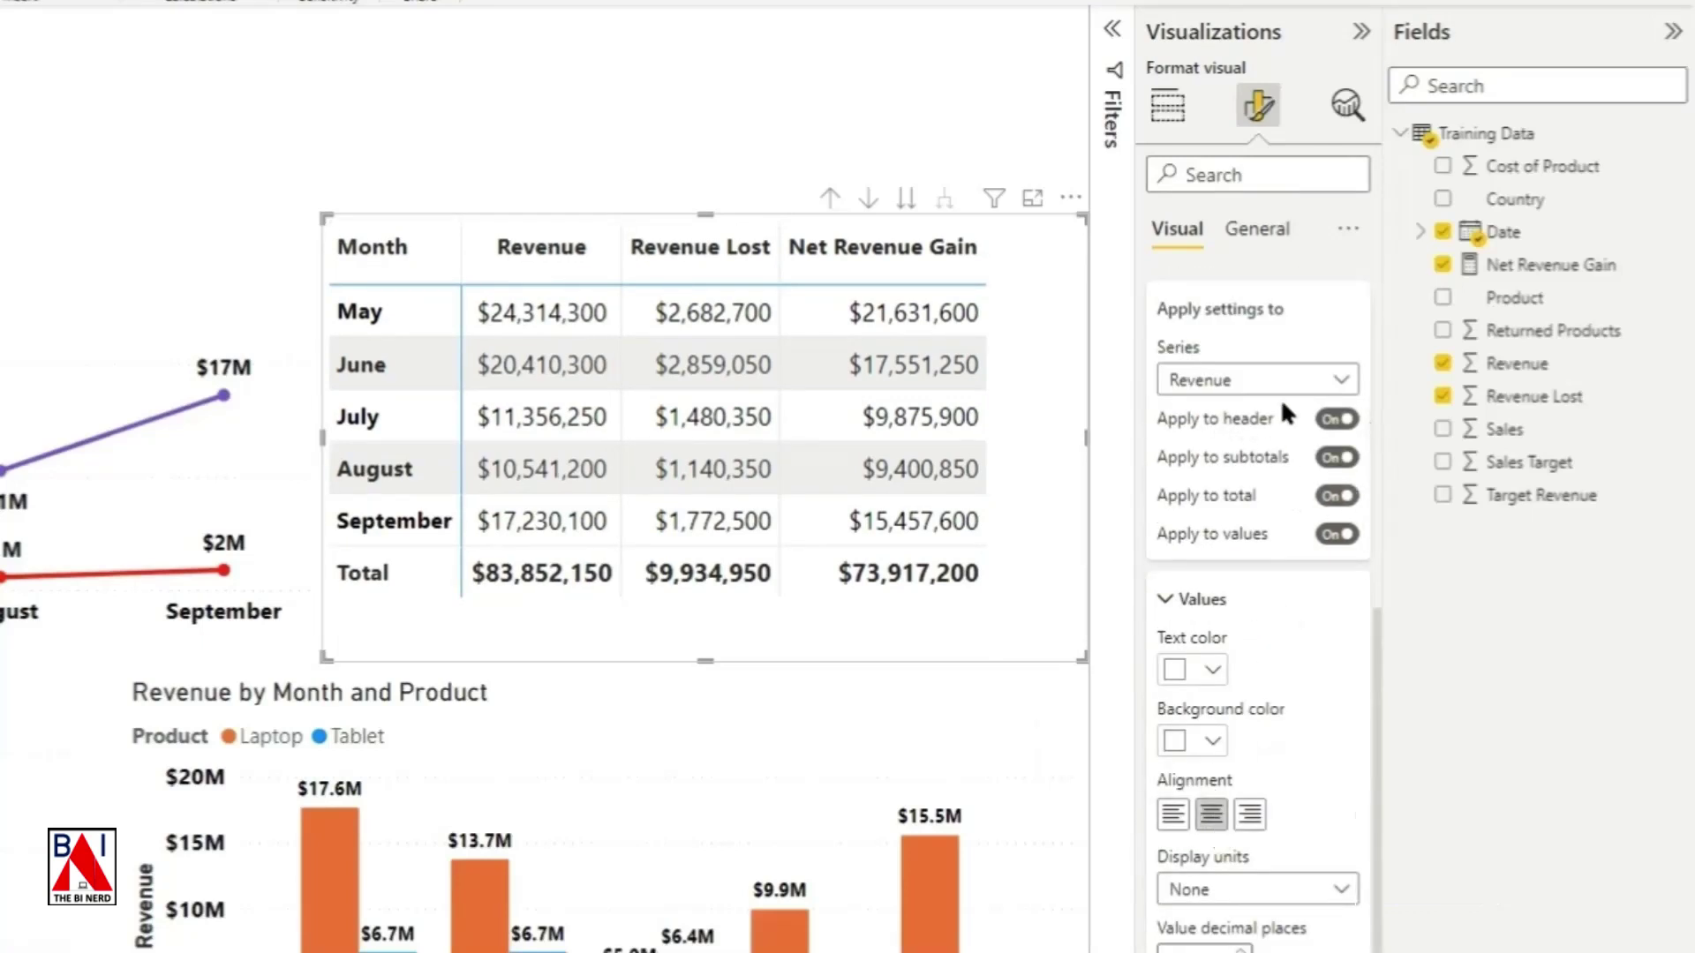
click(1253, 379)
click(1235, 446)
click(1212, 812)
click(1254, 380)
click(1245, 464)
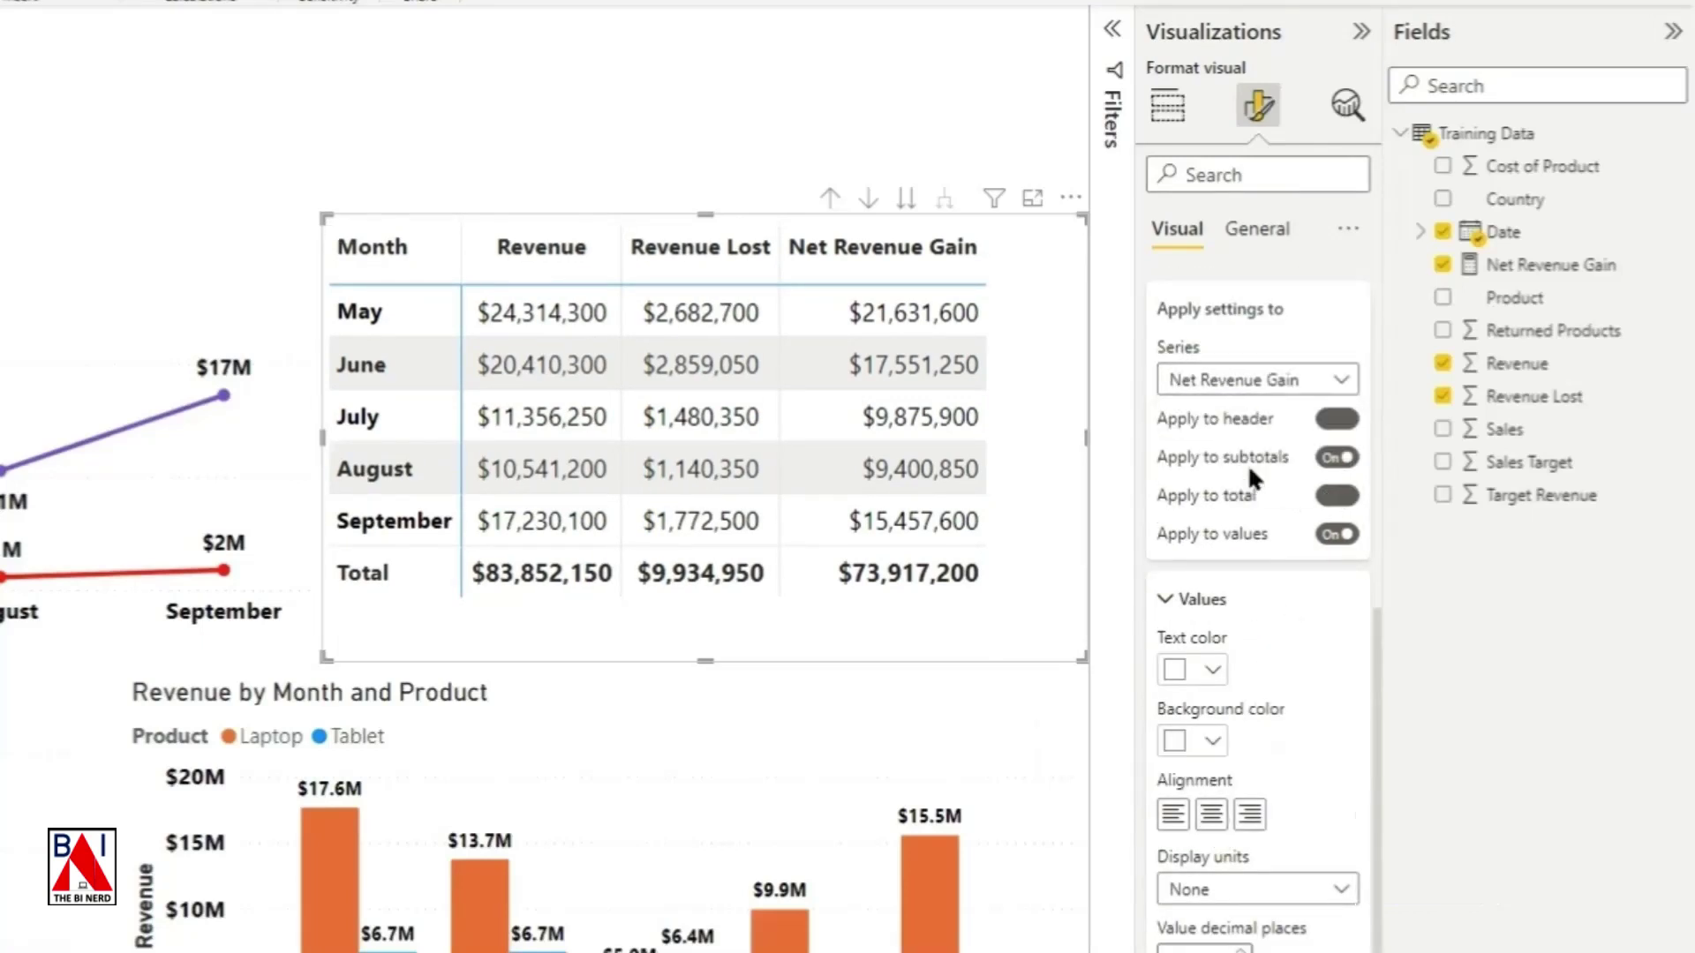
click(1212, 812)
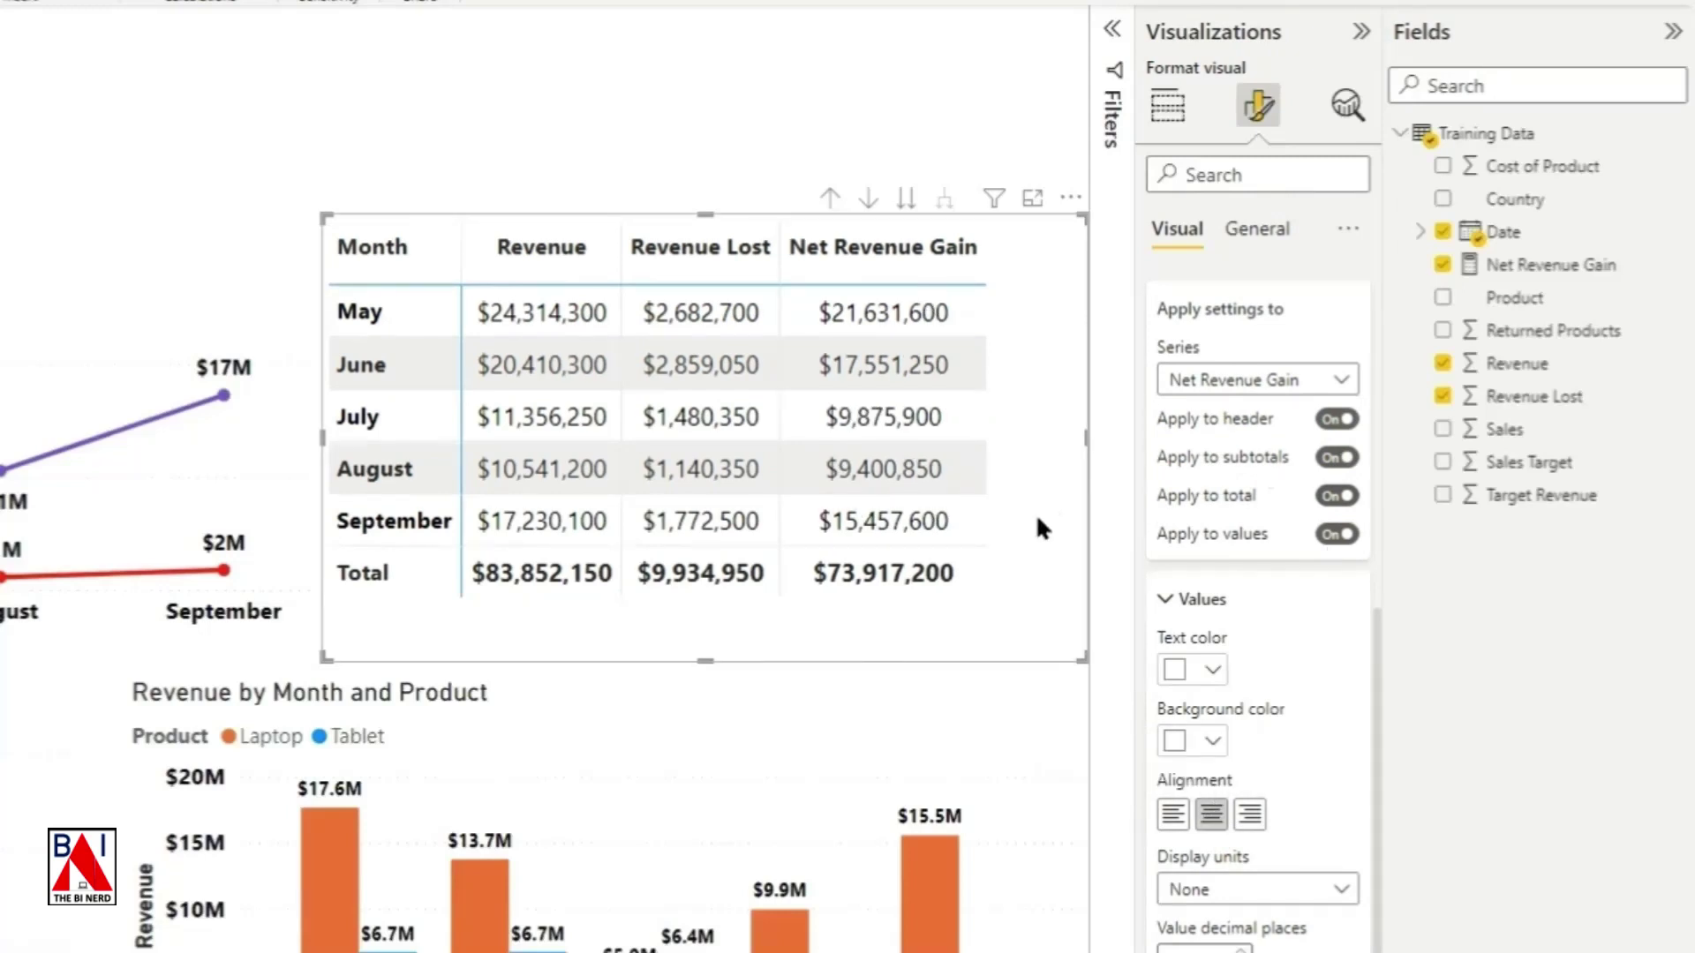
click(909, 62)
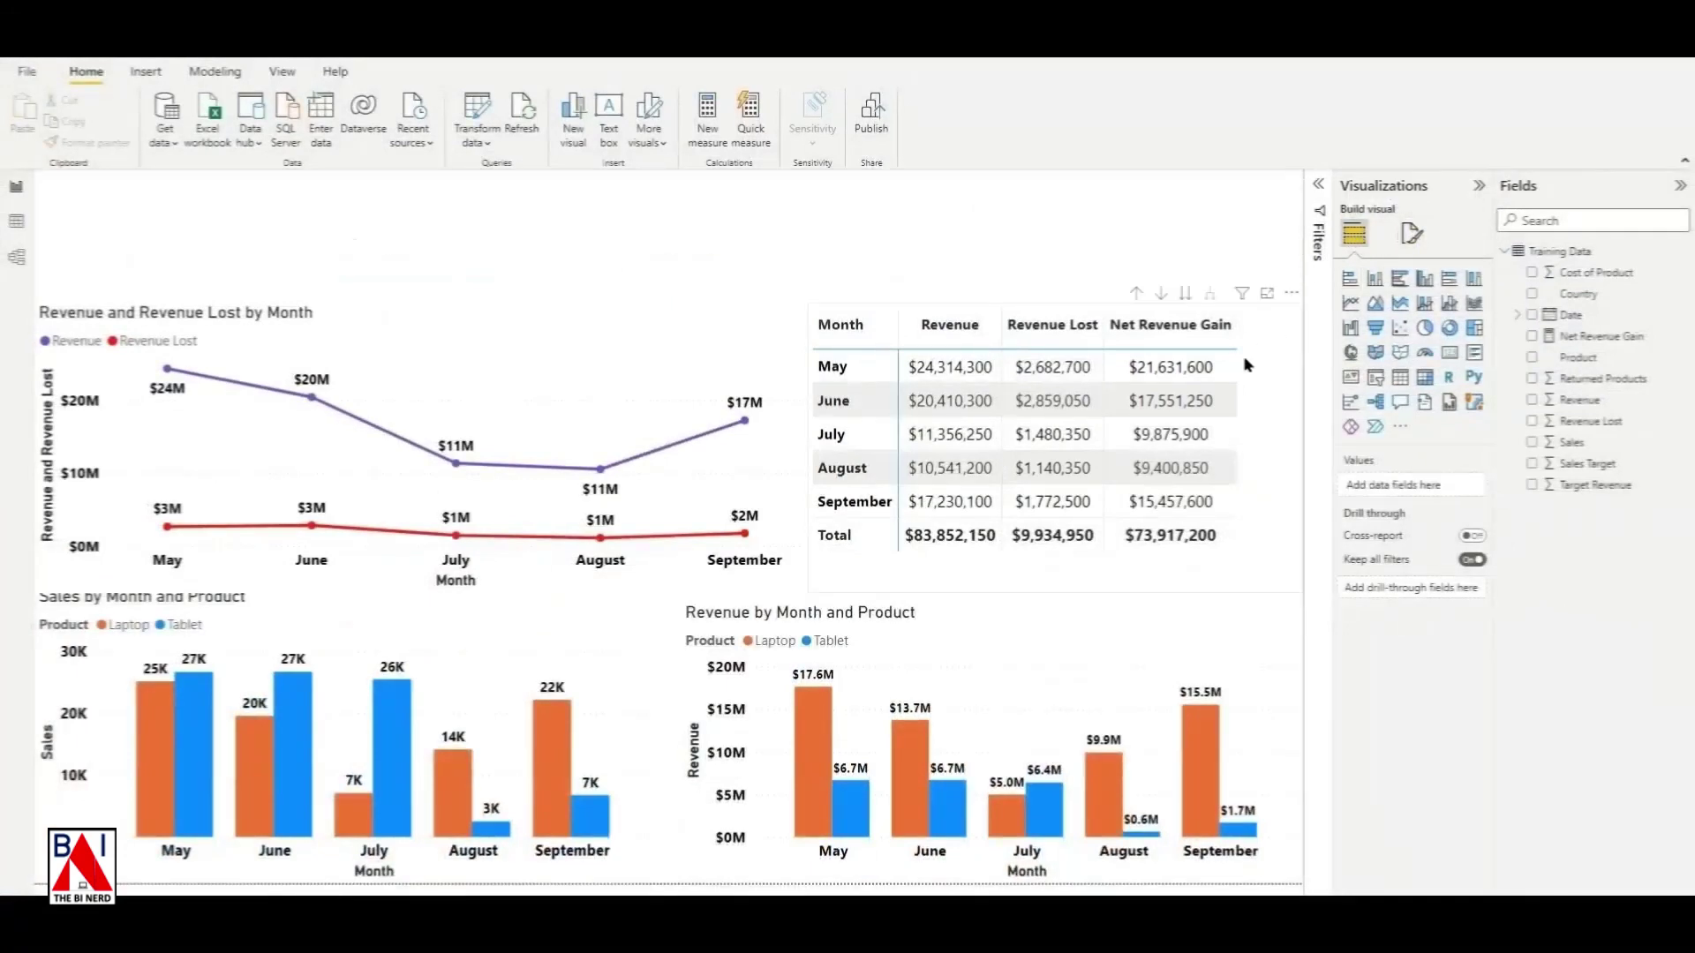
Step: Start icon conditional formatting for the matrix's Revenue Lost values, using the circled red cross, yellow exclamation mark and green check style
click(1246, 365)
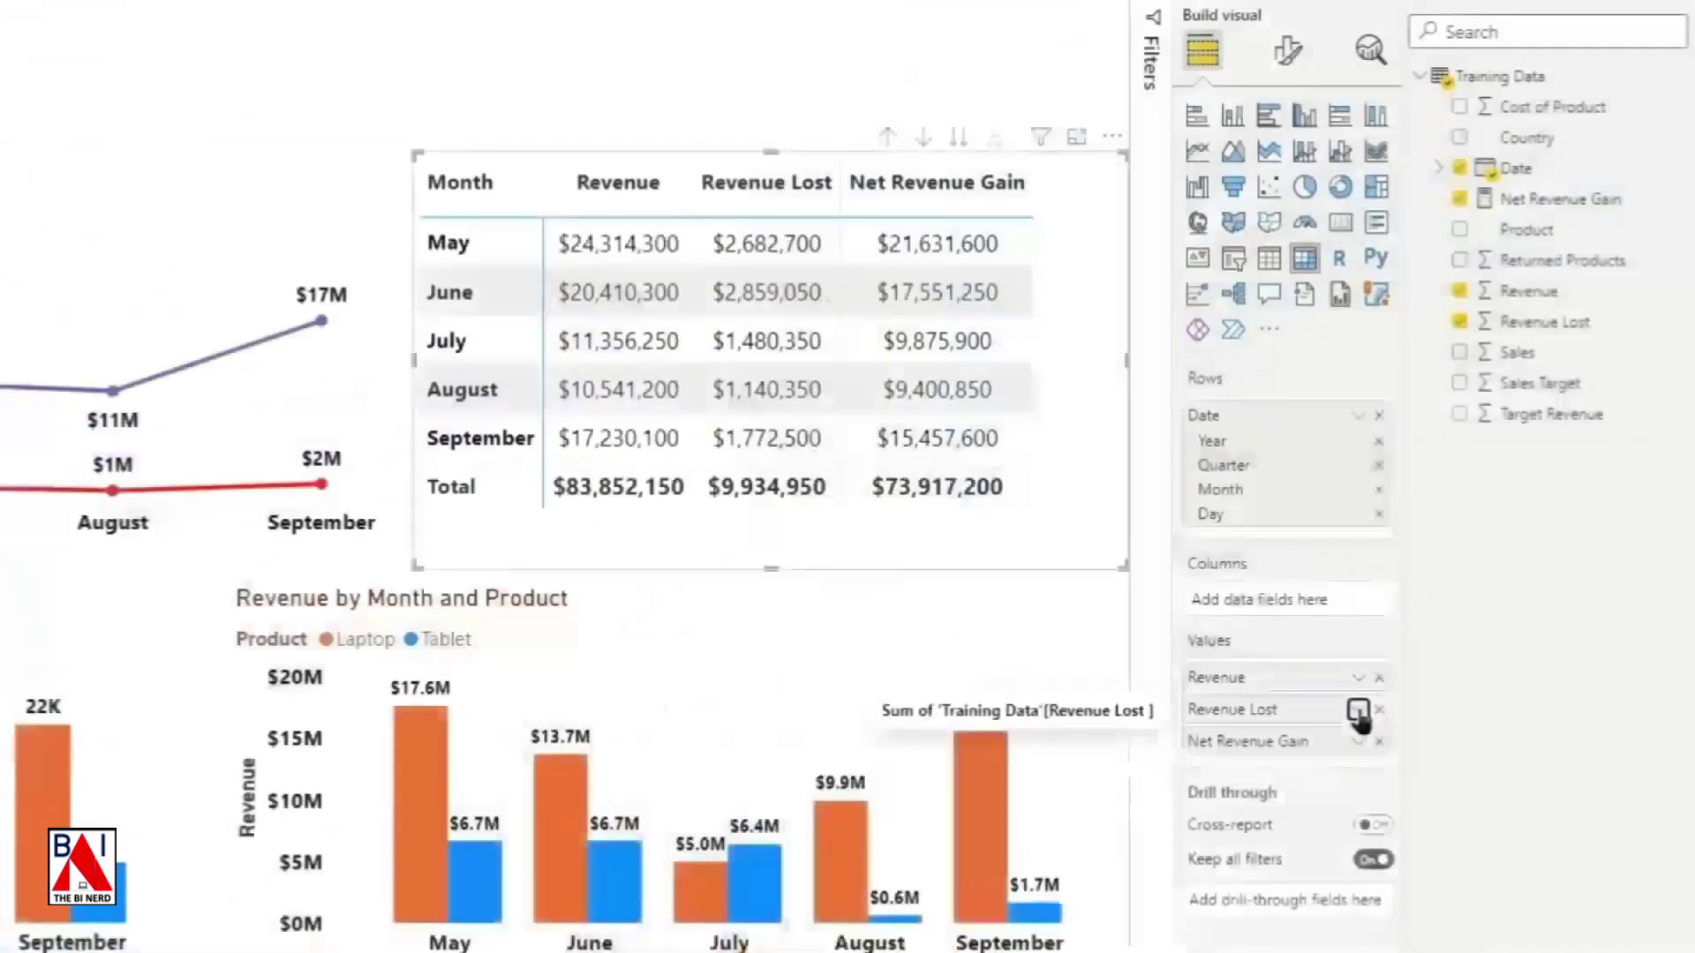
click(1461, 688)
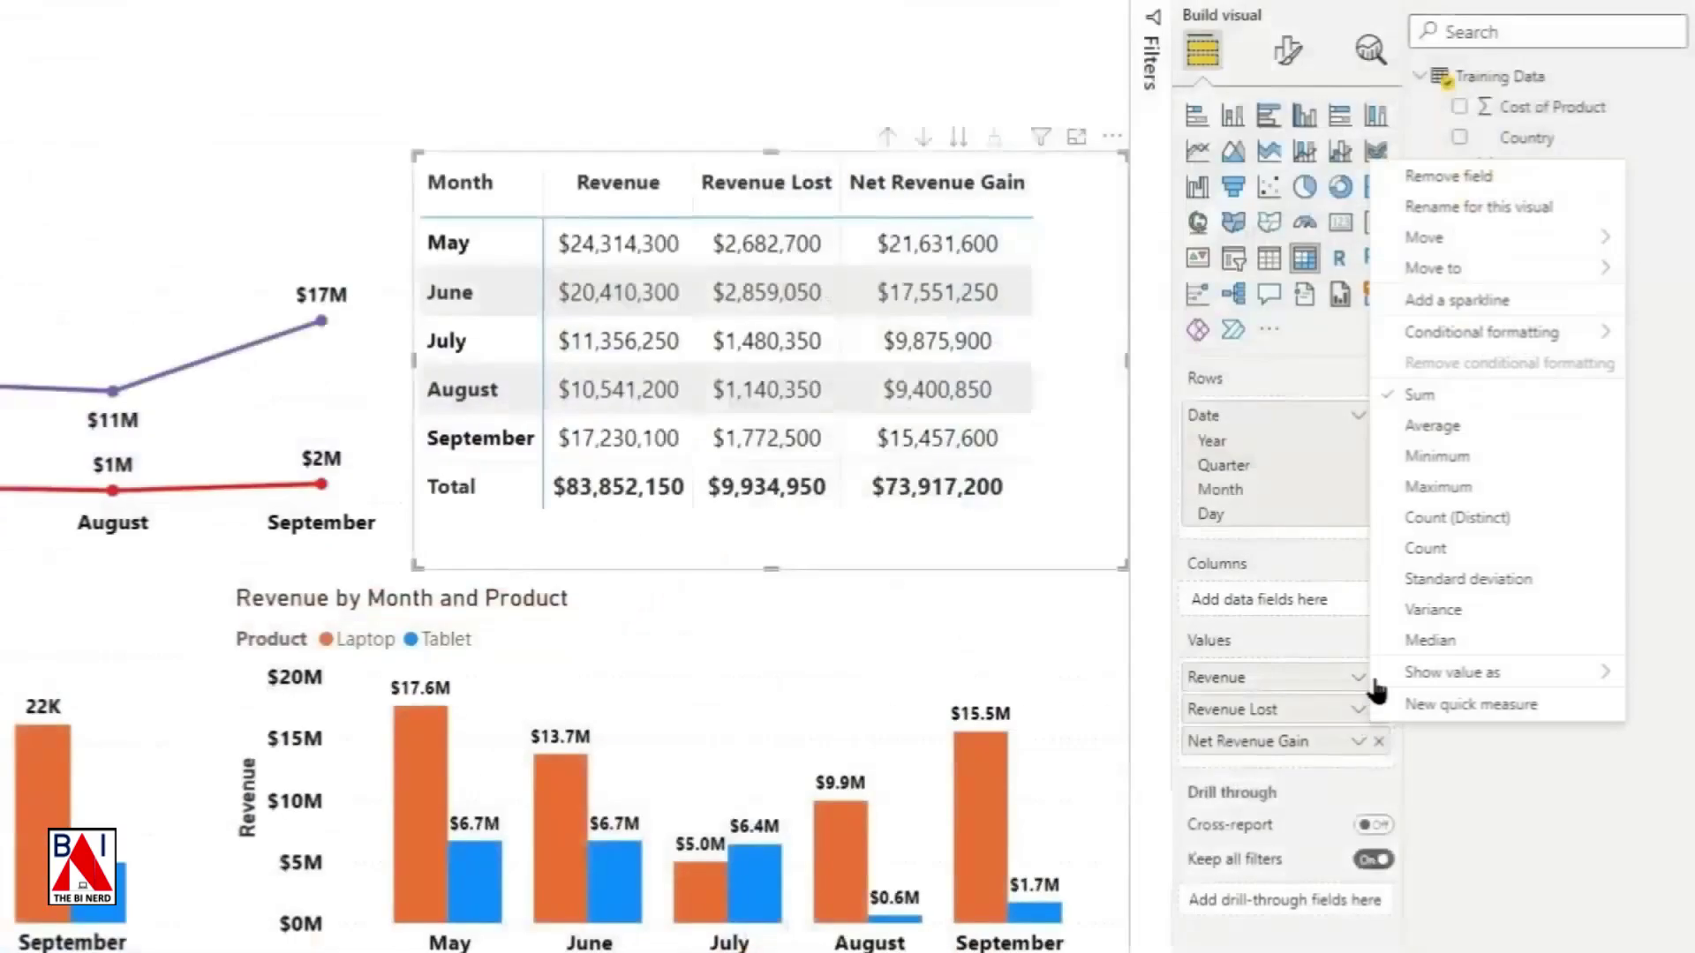
mouse_move(1425, 343)
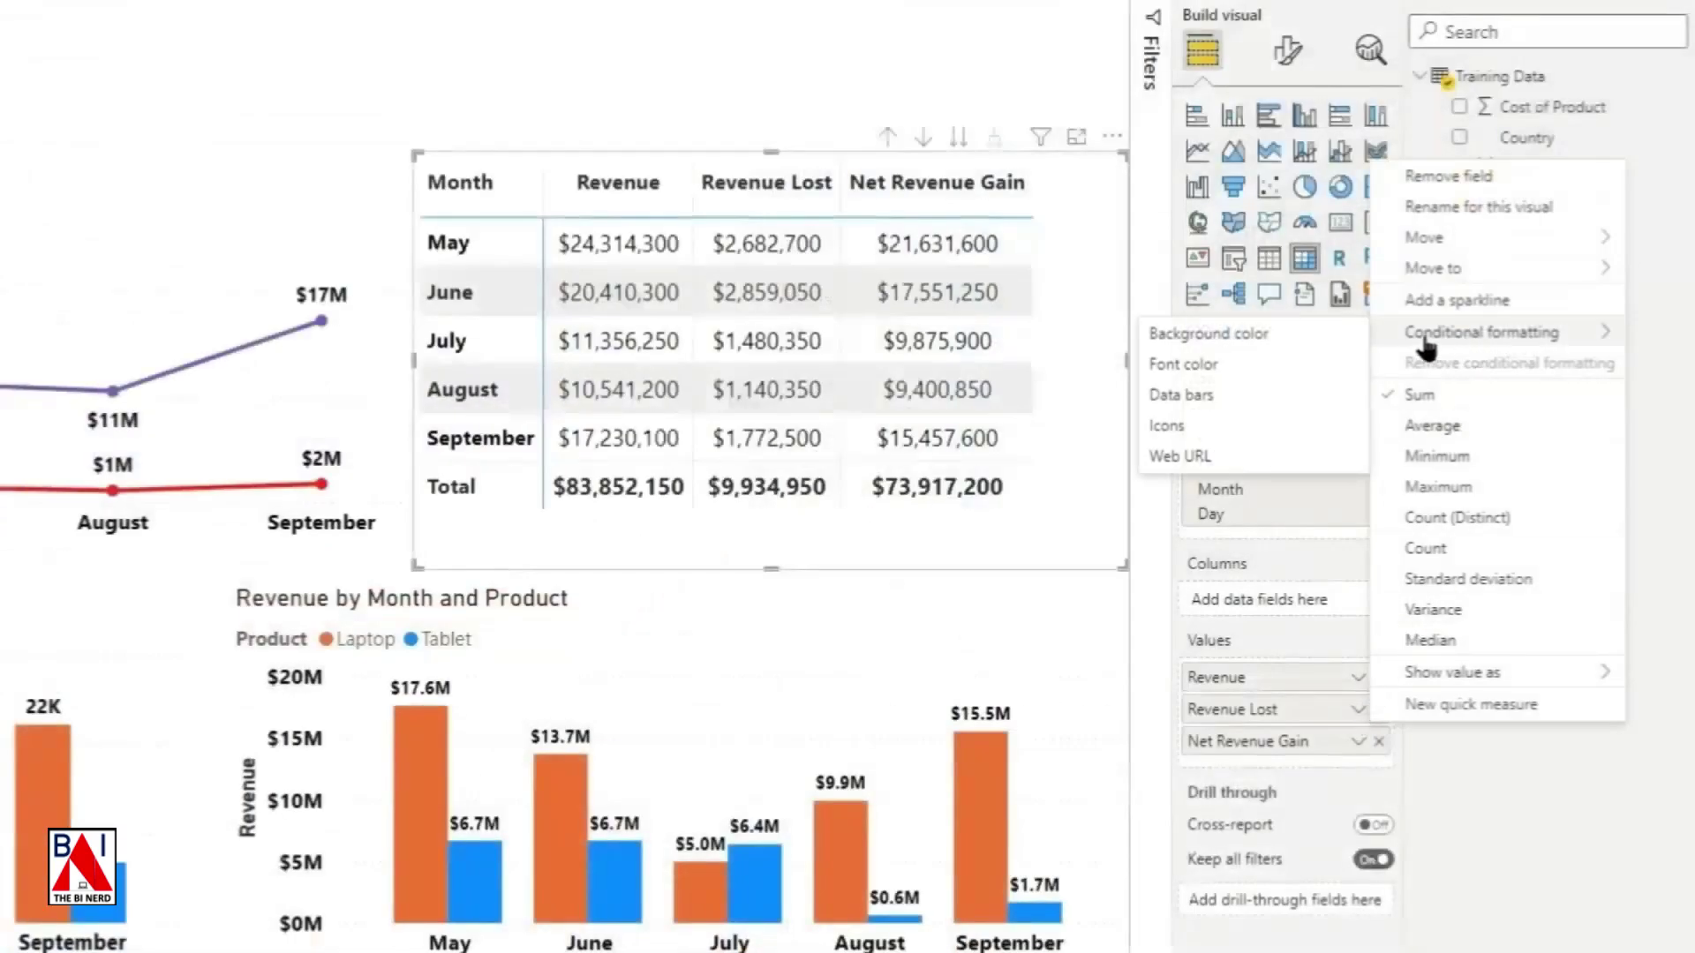
click(1214, 425)
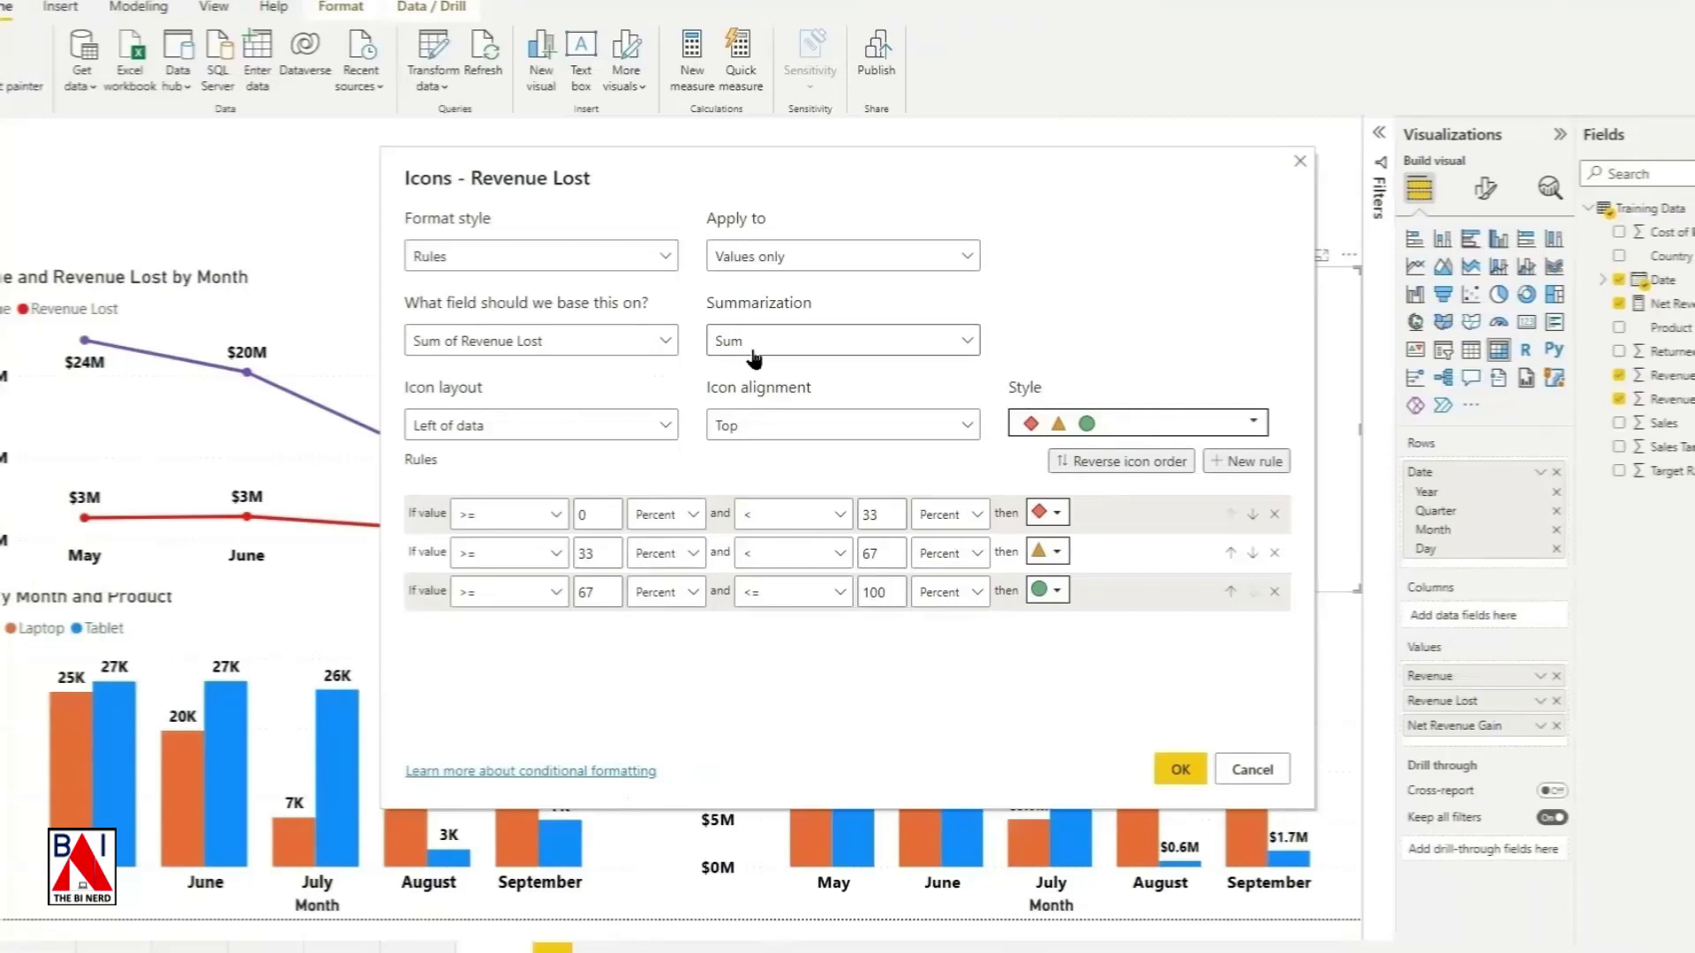
click(1052, 429)
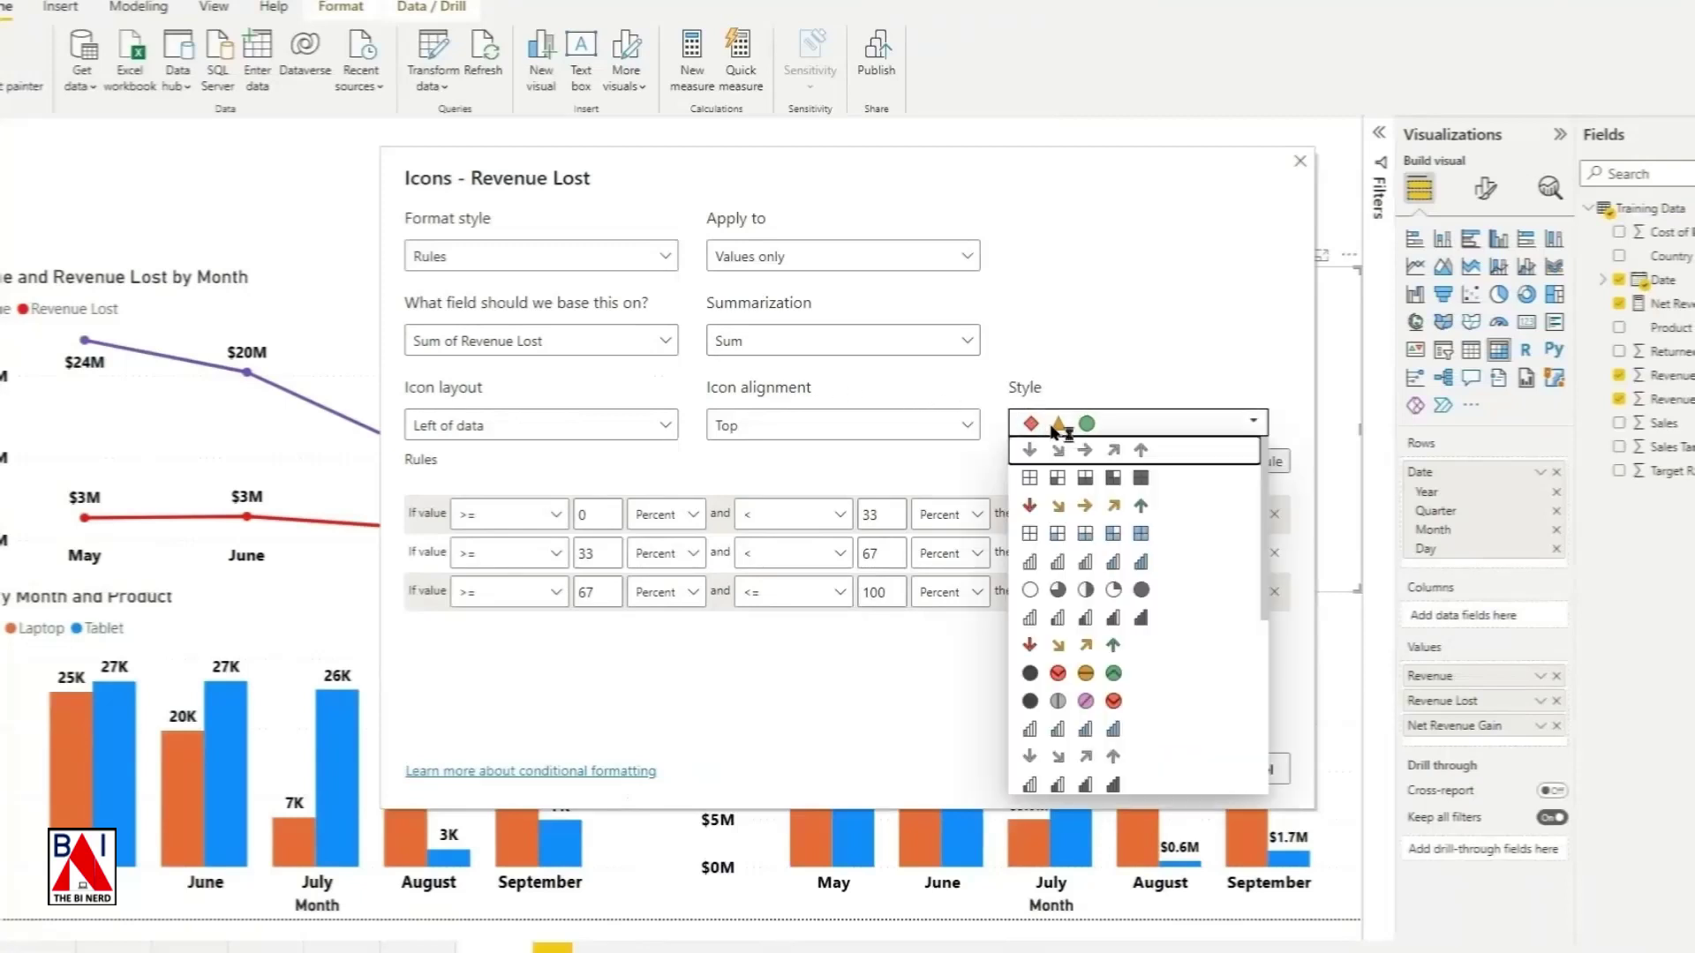
scroll(1056, 496, down, 5)
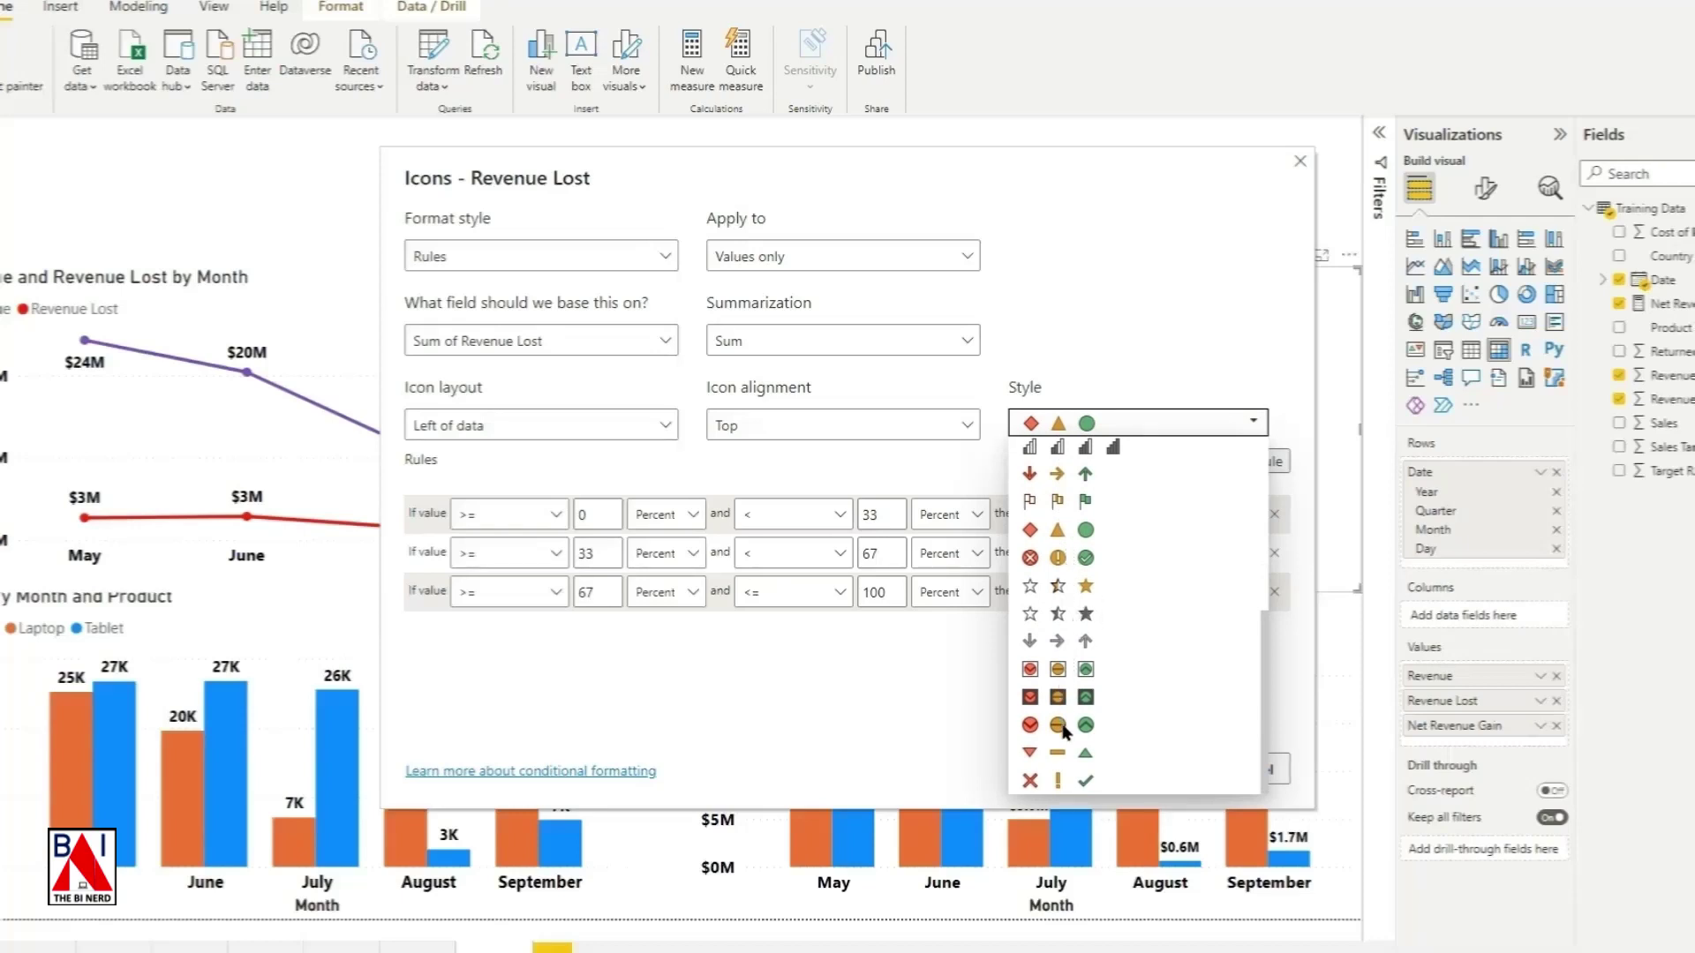
click(1056, 559)
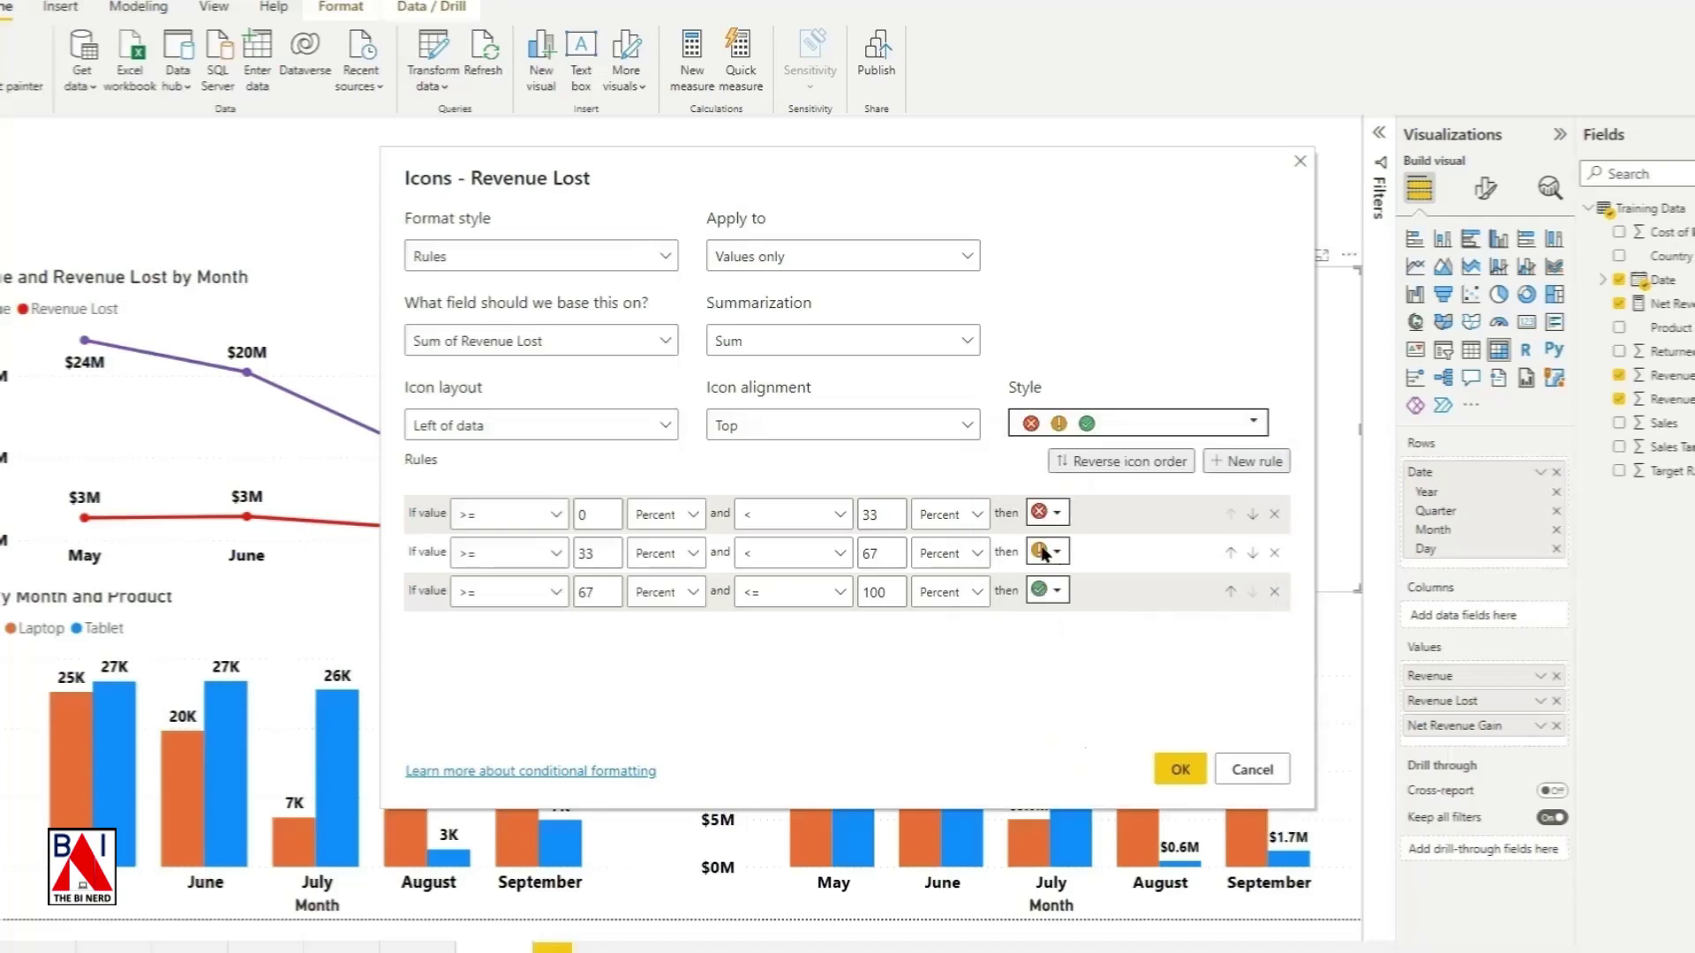
Step: Reorder the icon rules so the green check comes first, the yellow exclamation mark second and the red cross last
click(1231, 592)
click(1232, 553)
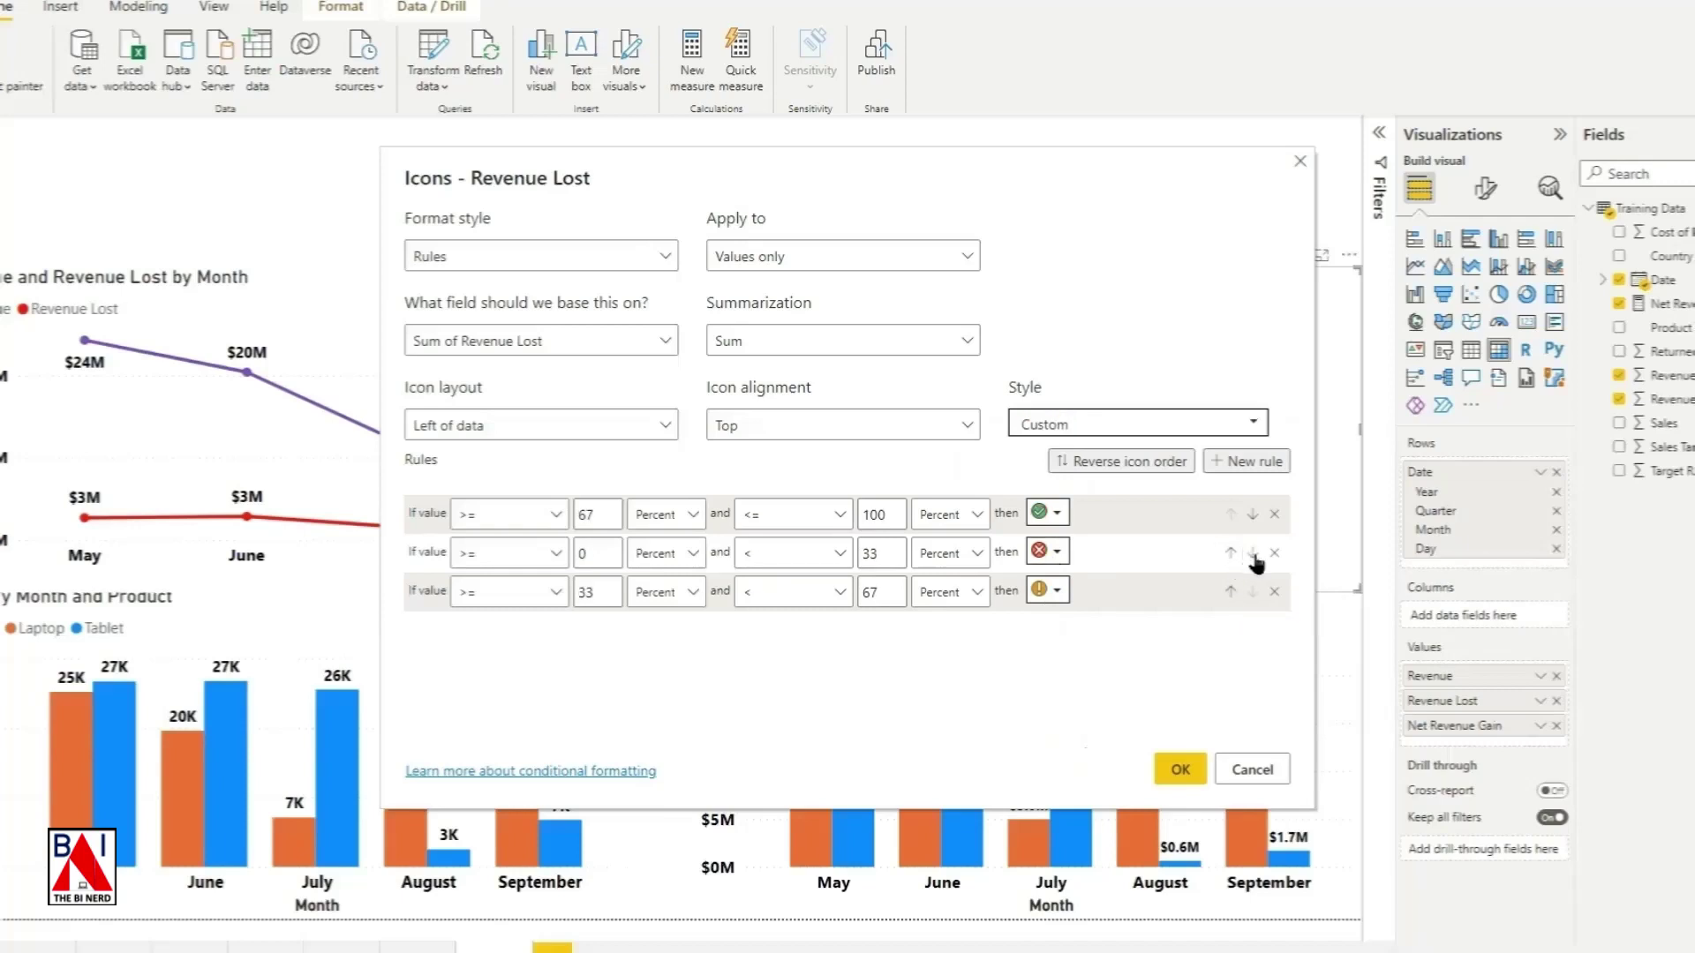
click(1254, 556)
Step: Switch the lower and upper bounds of all three icon rules from Percent to Number
click(692, 518)
click(690, 549)
click(691, 553)
click(679, 587)
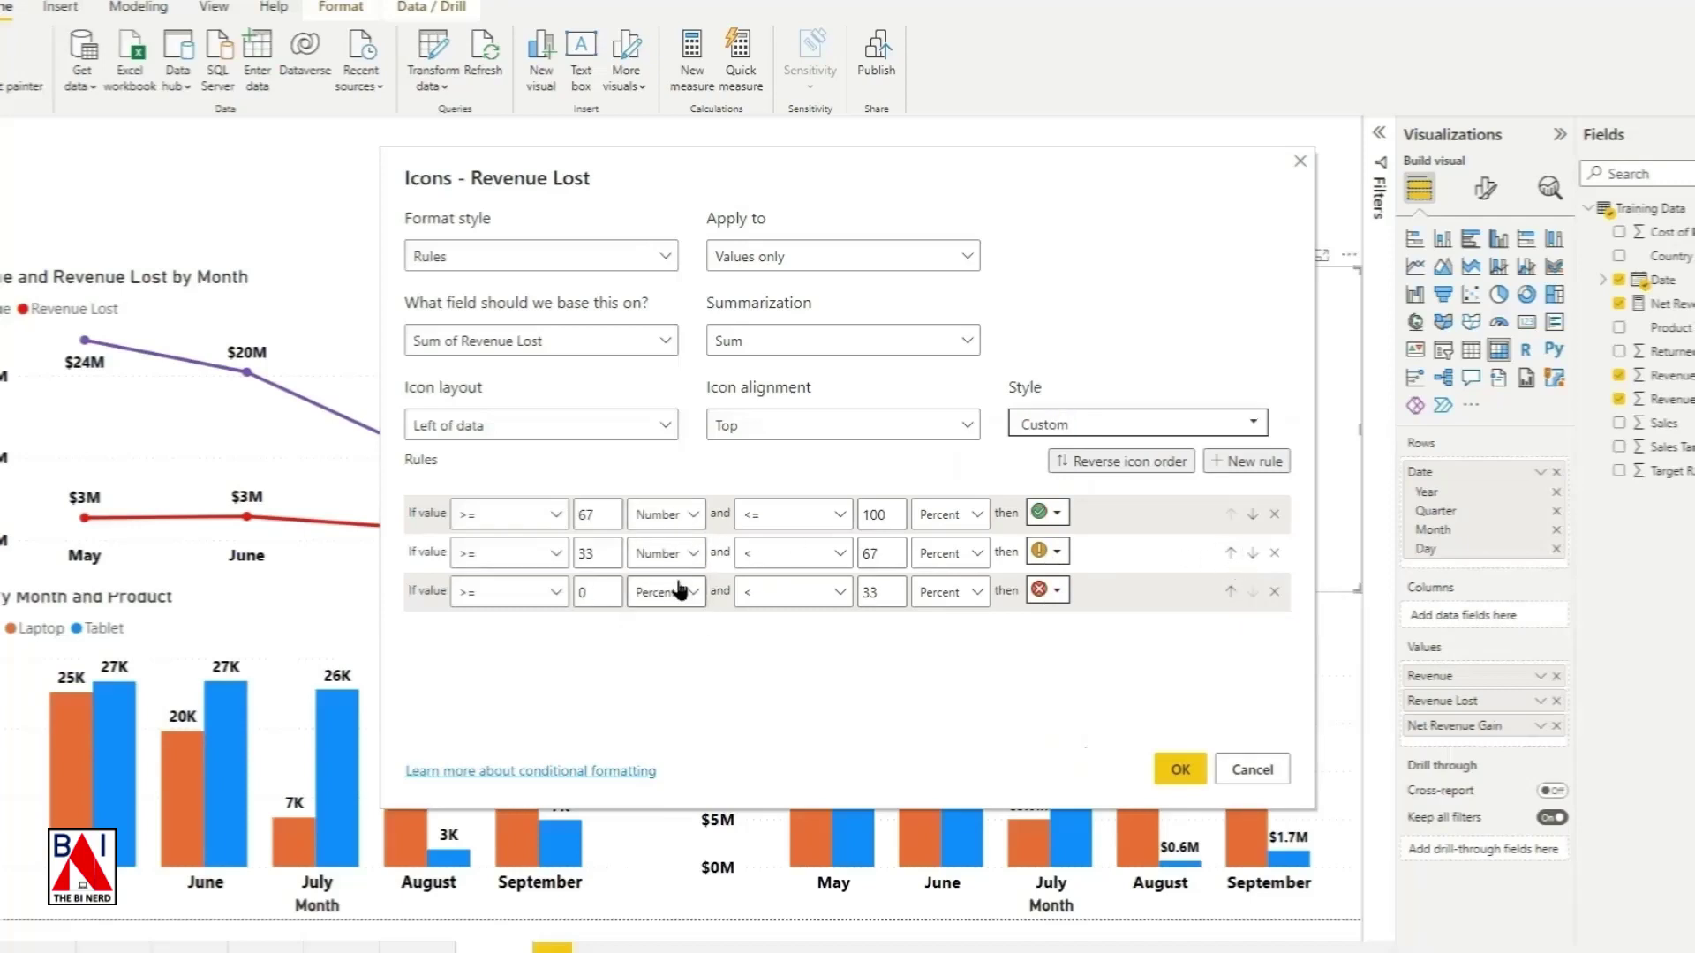
click(657, 625)
click(943, 515)
click(936, 546)
click(947, 553)
click(936, 585)
click(946, 592)
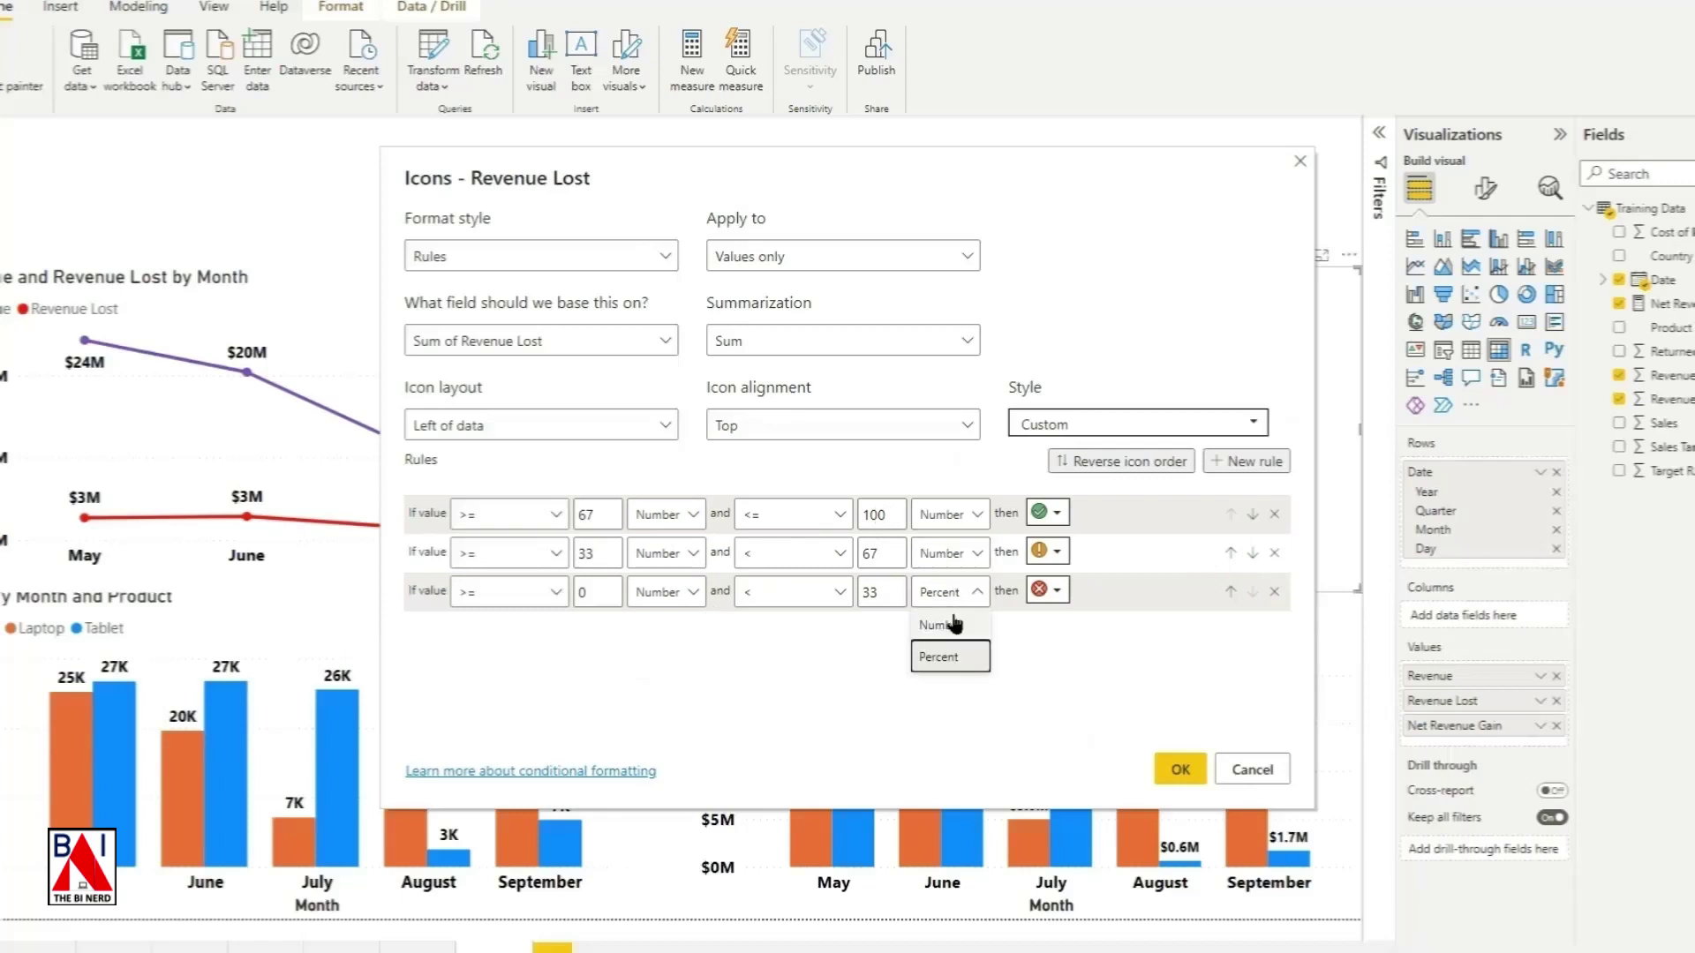
Step: Set the green check rule to cover values from 0 up to 1500000
click(579, 516)
text(0)
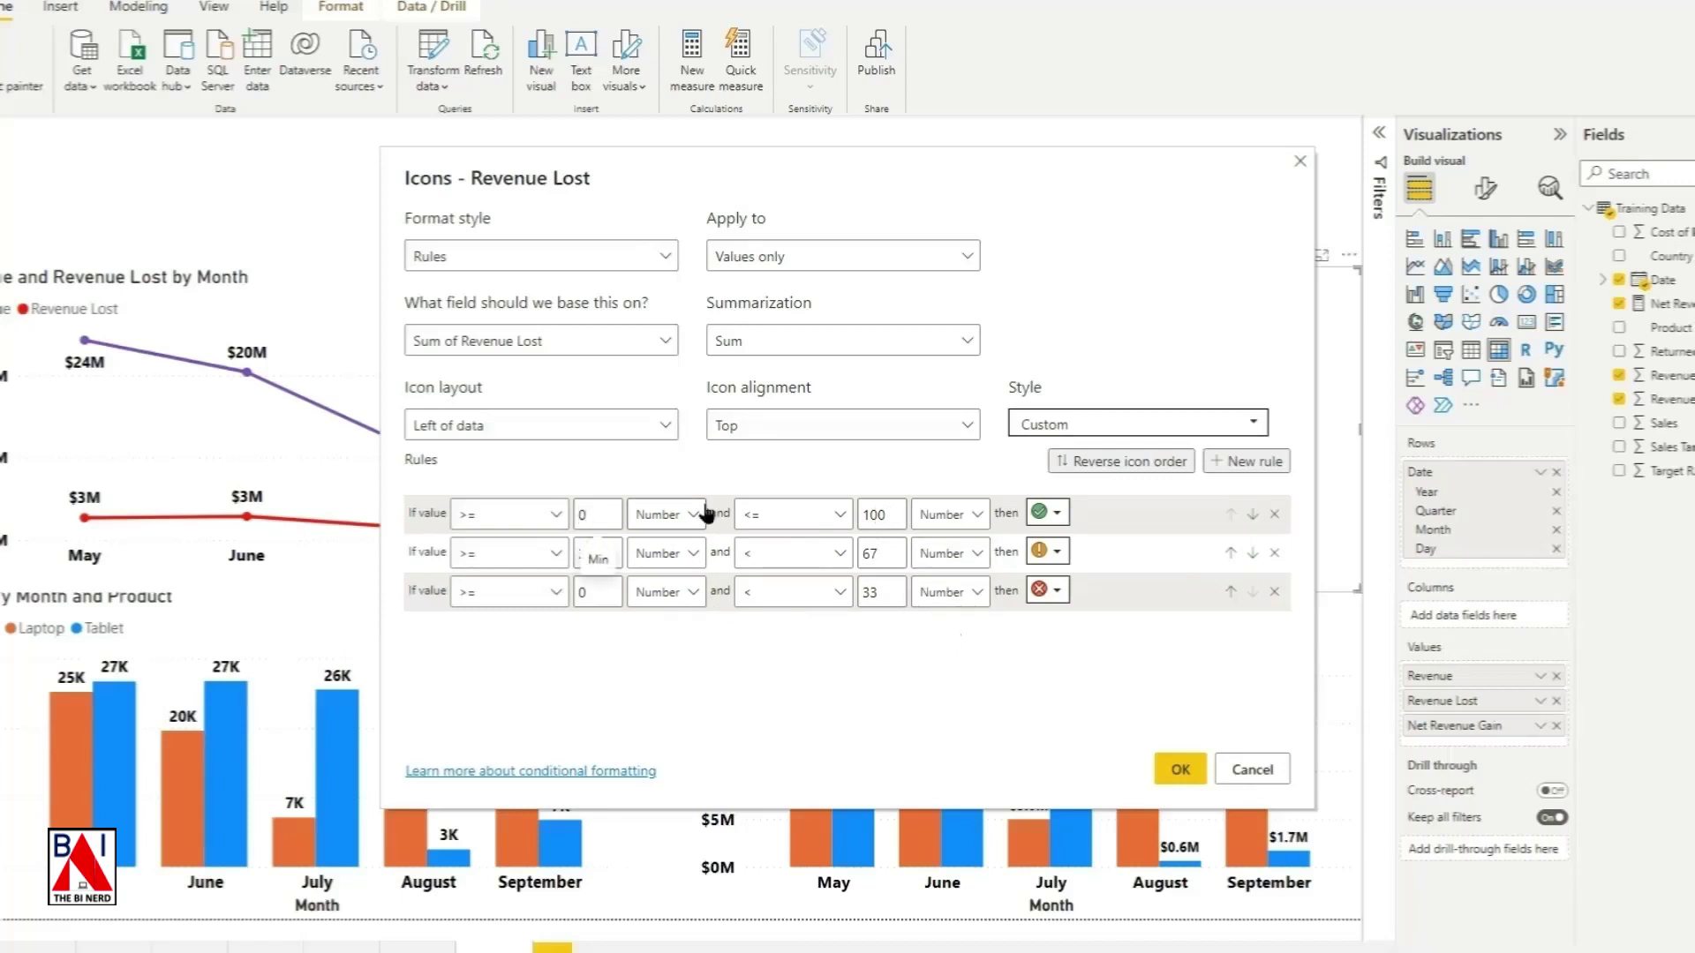
double_click(867, 516)
text(1500000)
Step: Set the yellow exclamation mark rule to cover values from 1500000 to below 2000000
drag(598, 551, 560, 554)
text(1500)
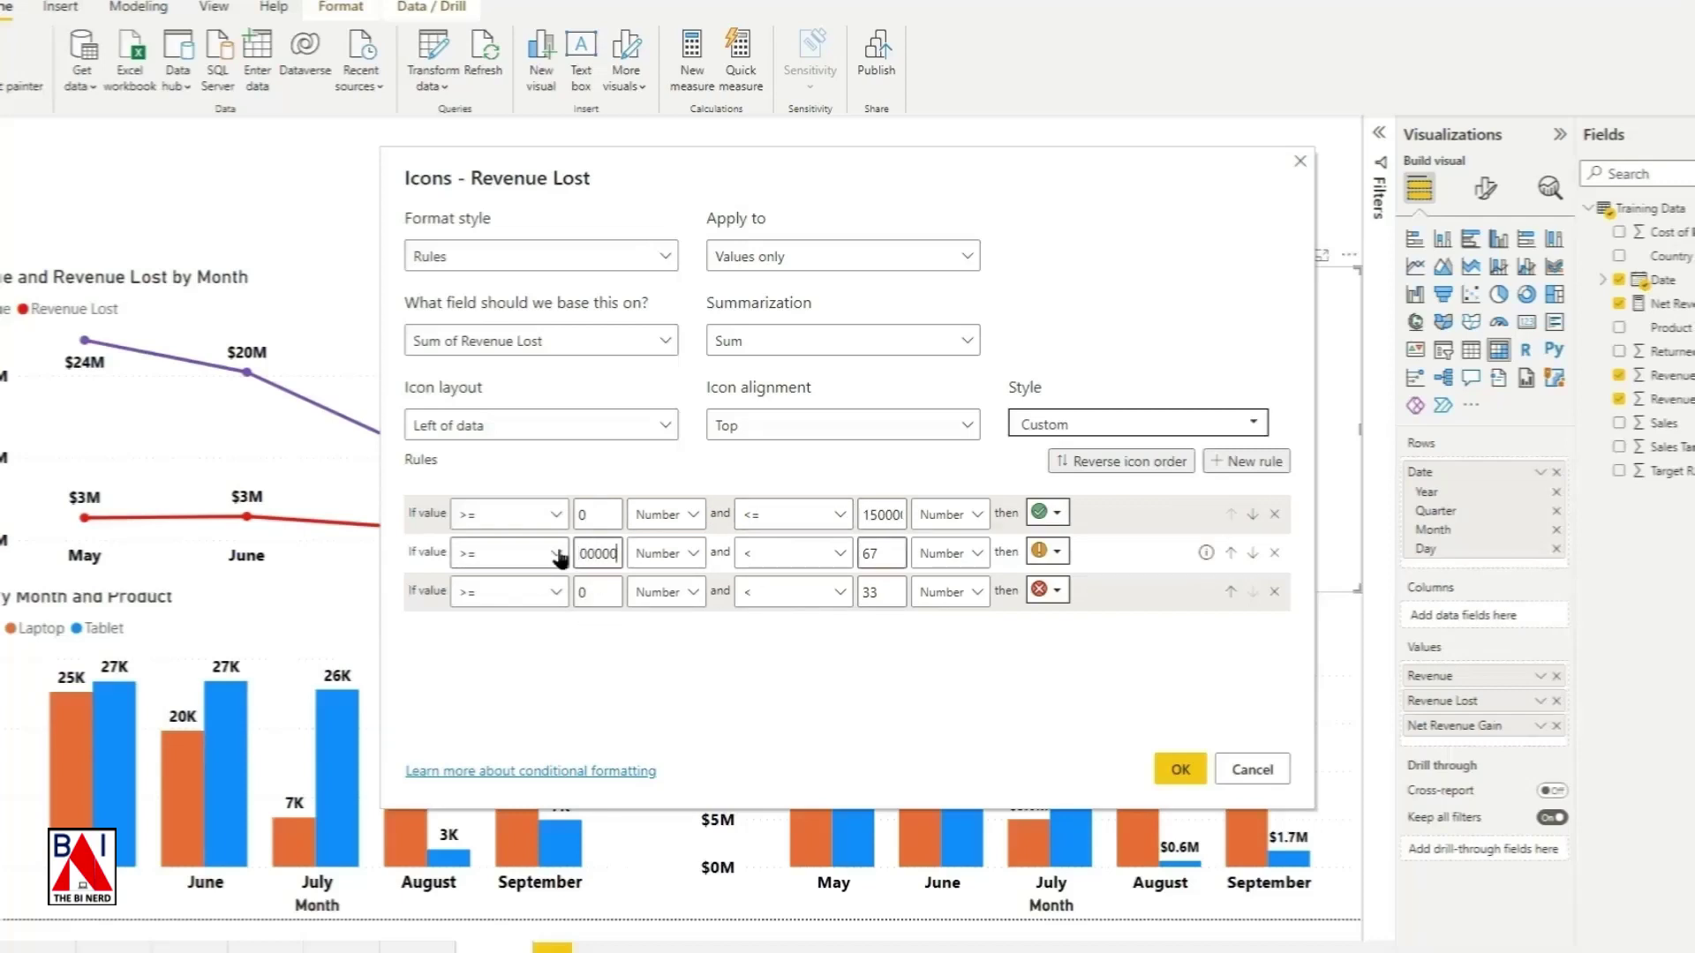
drag(887, 553, 864, 555)
text(2000000)
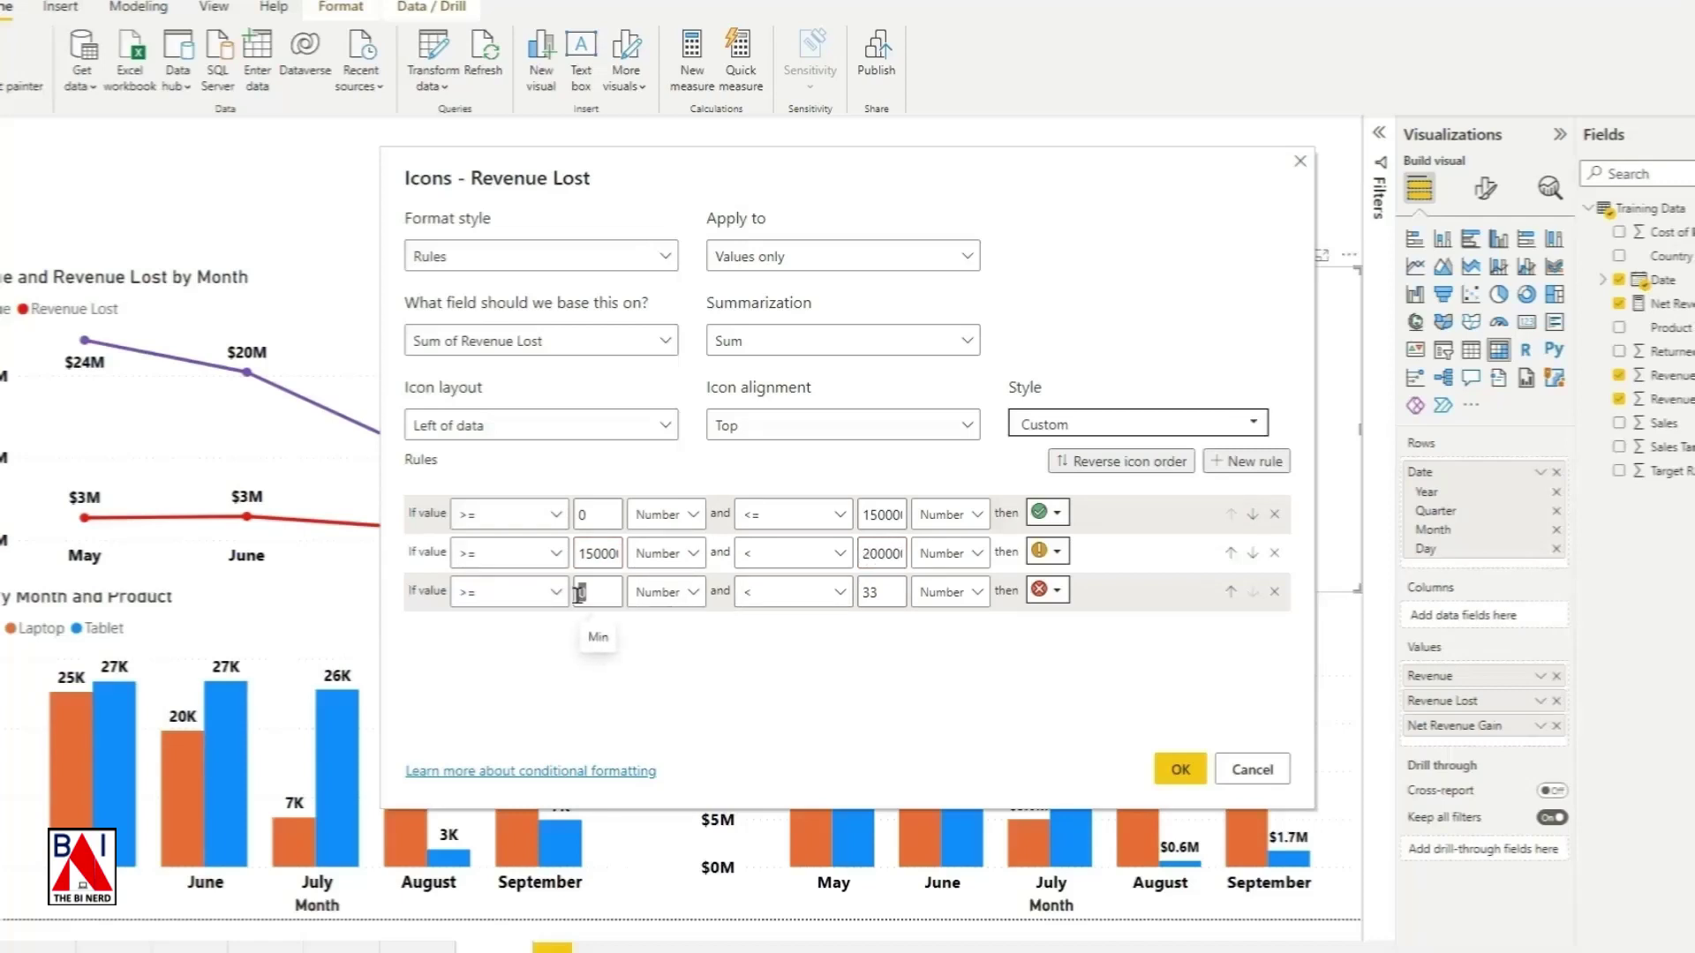
Step: Set the red cross rule to cover values from 2000000 up to the maximum and apply the icon formatting
click(578, 594)
text(200000)
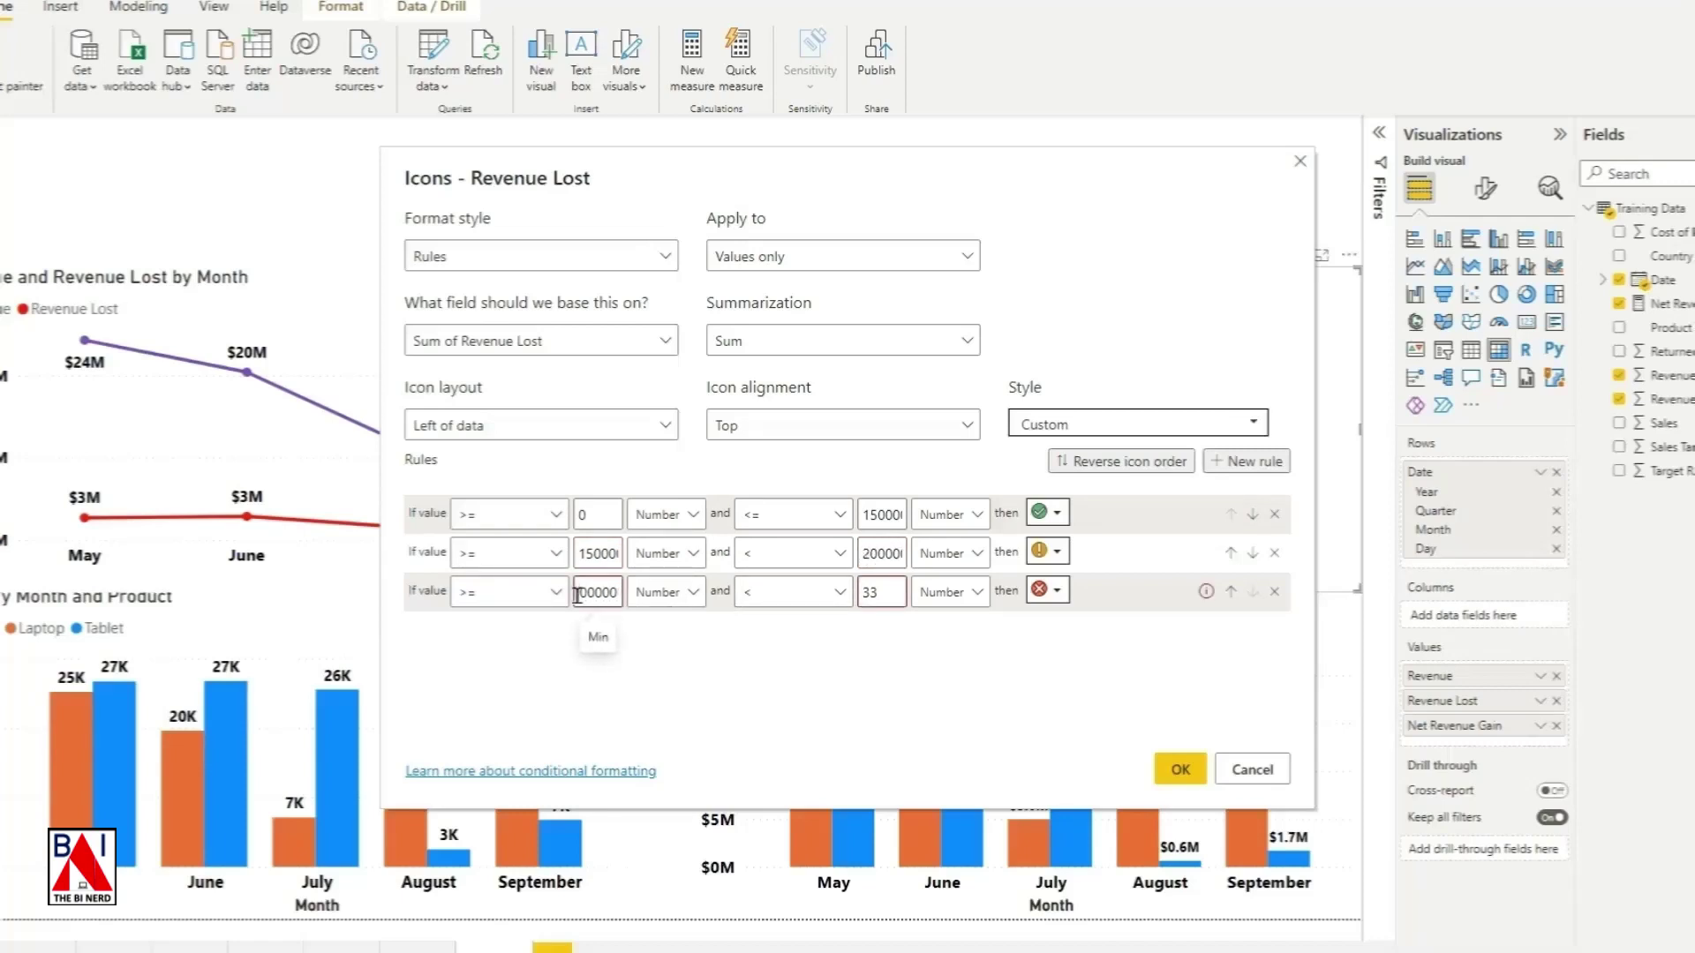
click(842, 742)
click(860, 592)
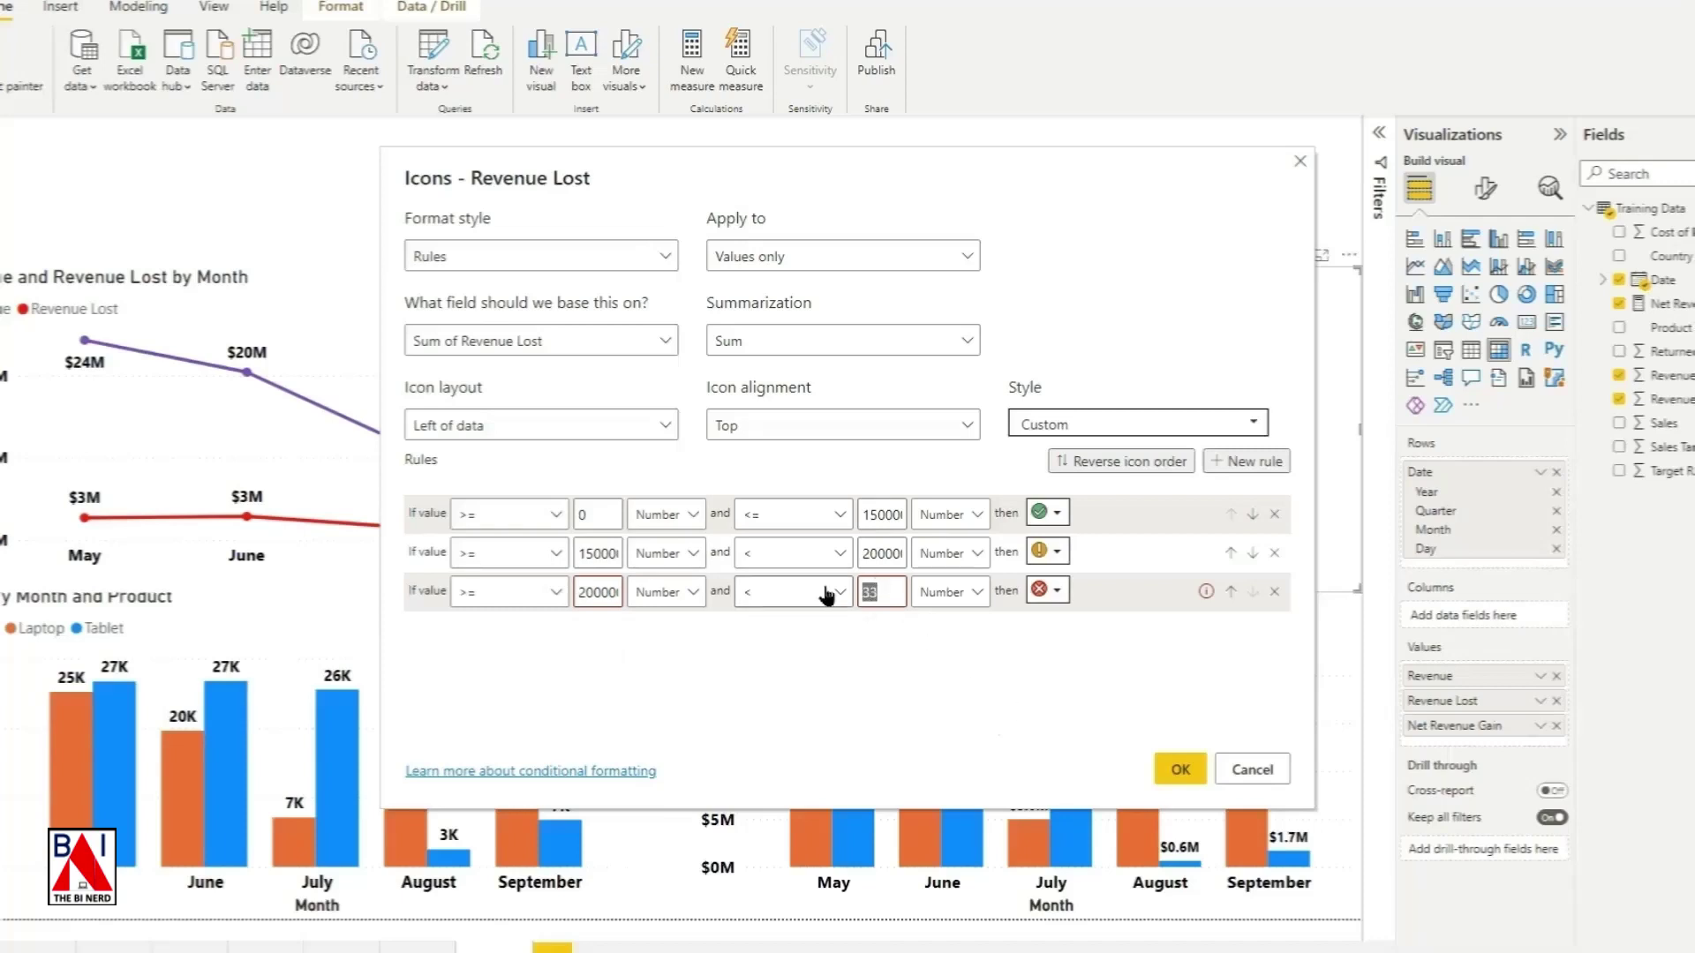
key(BackSpace)
key(BackSpace)
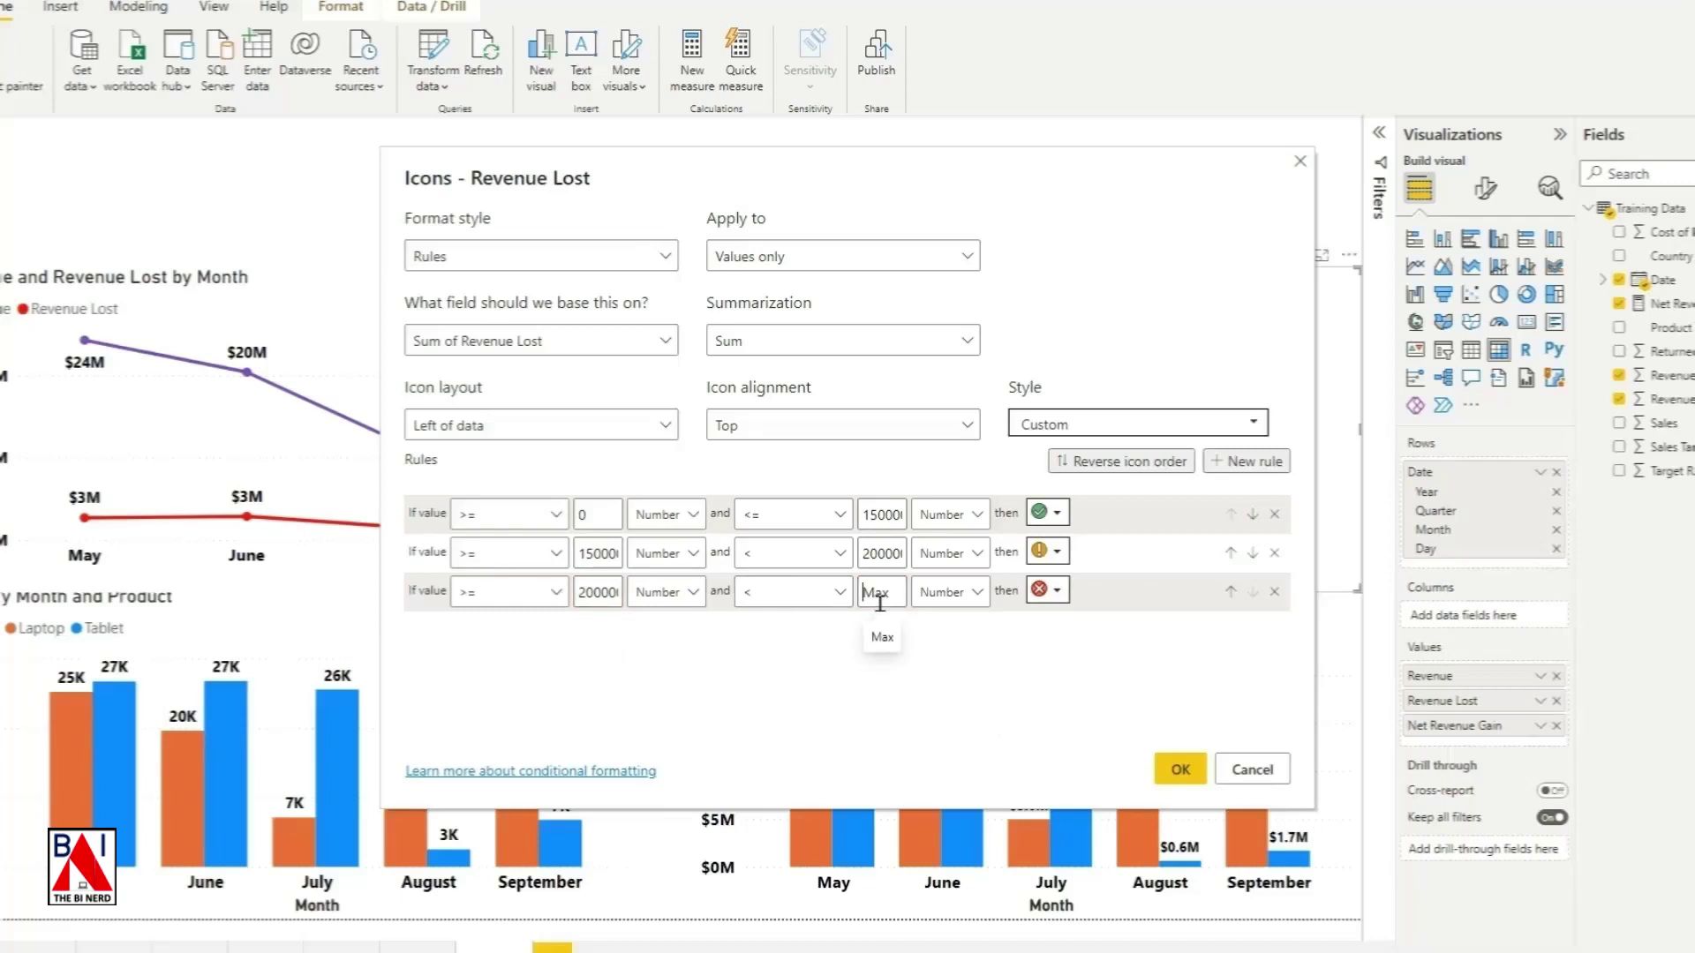
click(1171, 773)
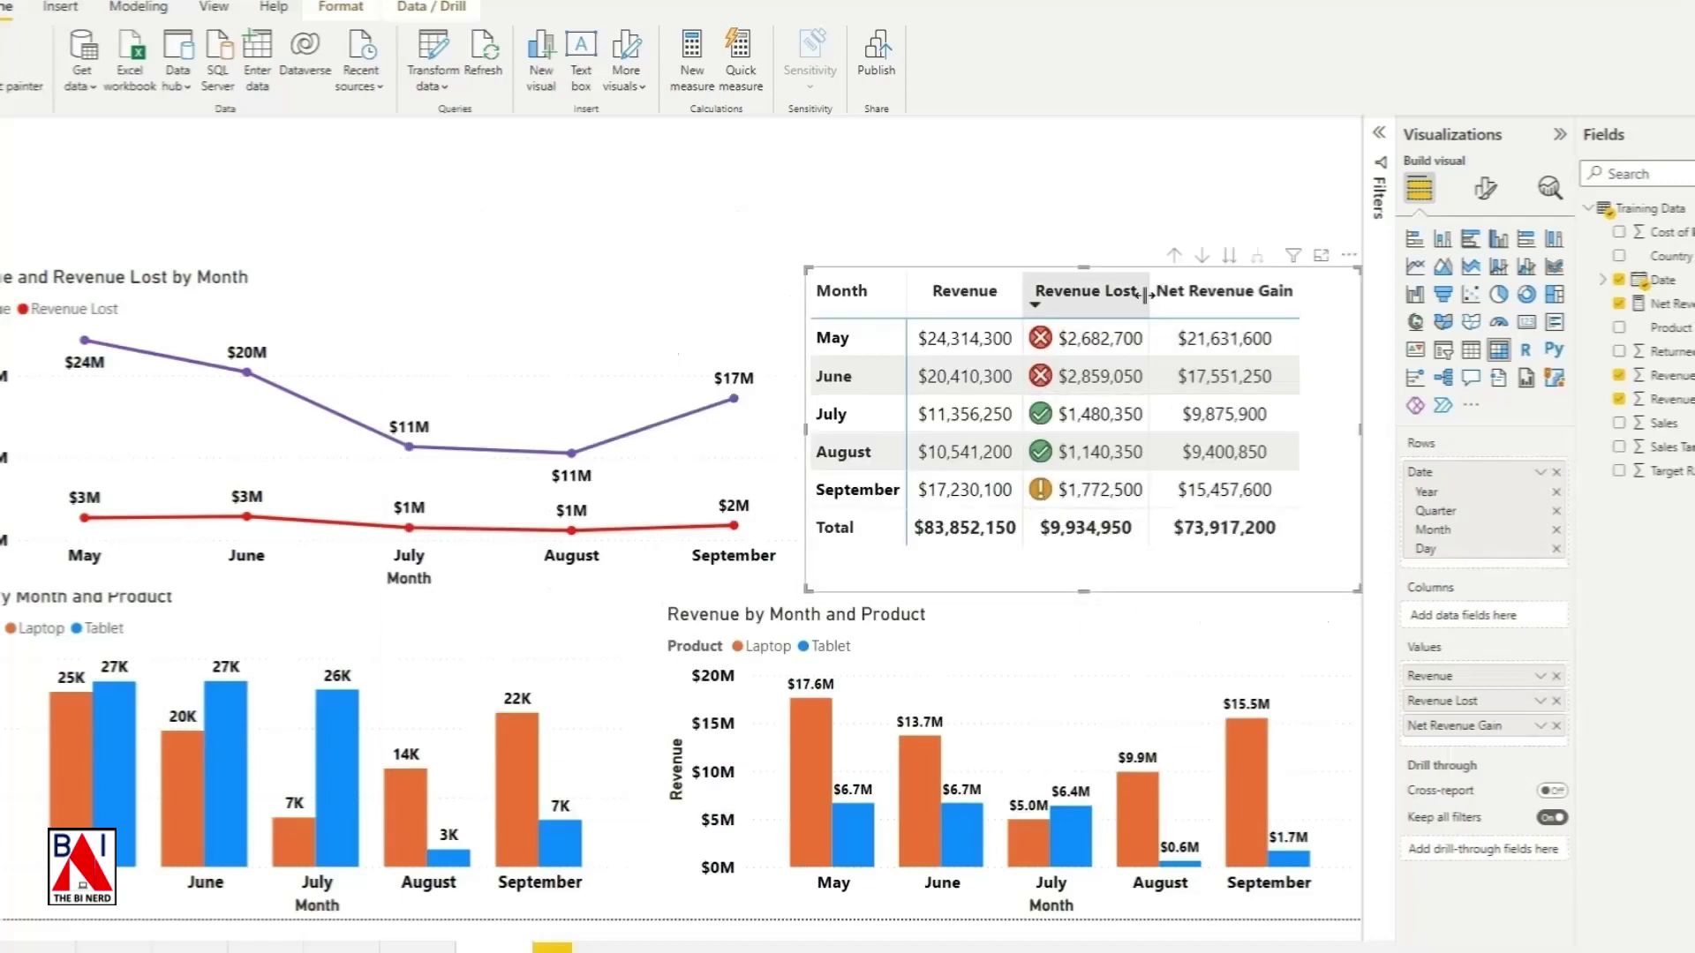
Step: Widen the matrix's Revenue Lost and Revenue columns slightly and make the matrix values bold
drag(1146, 301, 1163, 299)
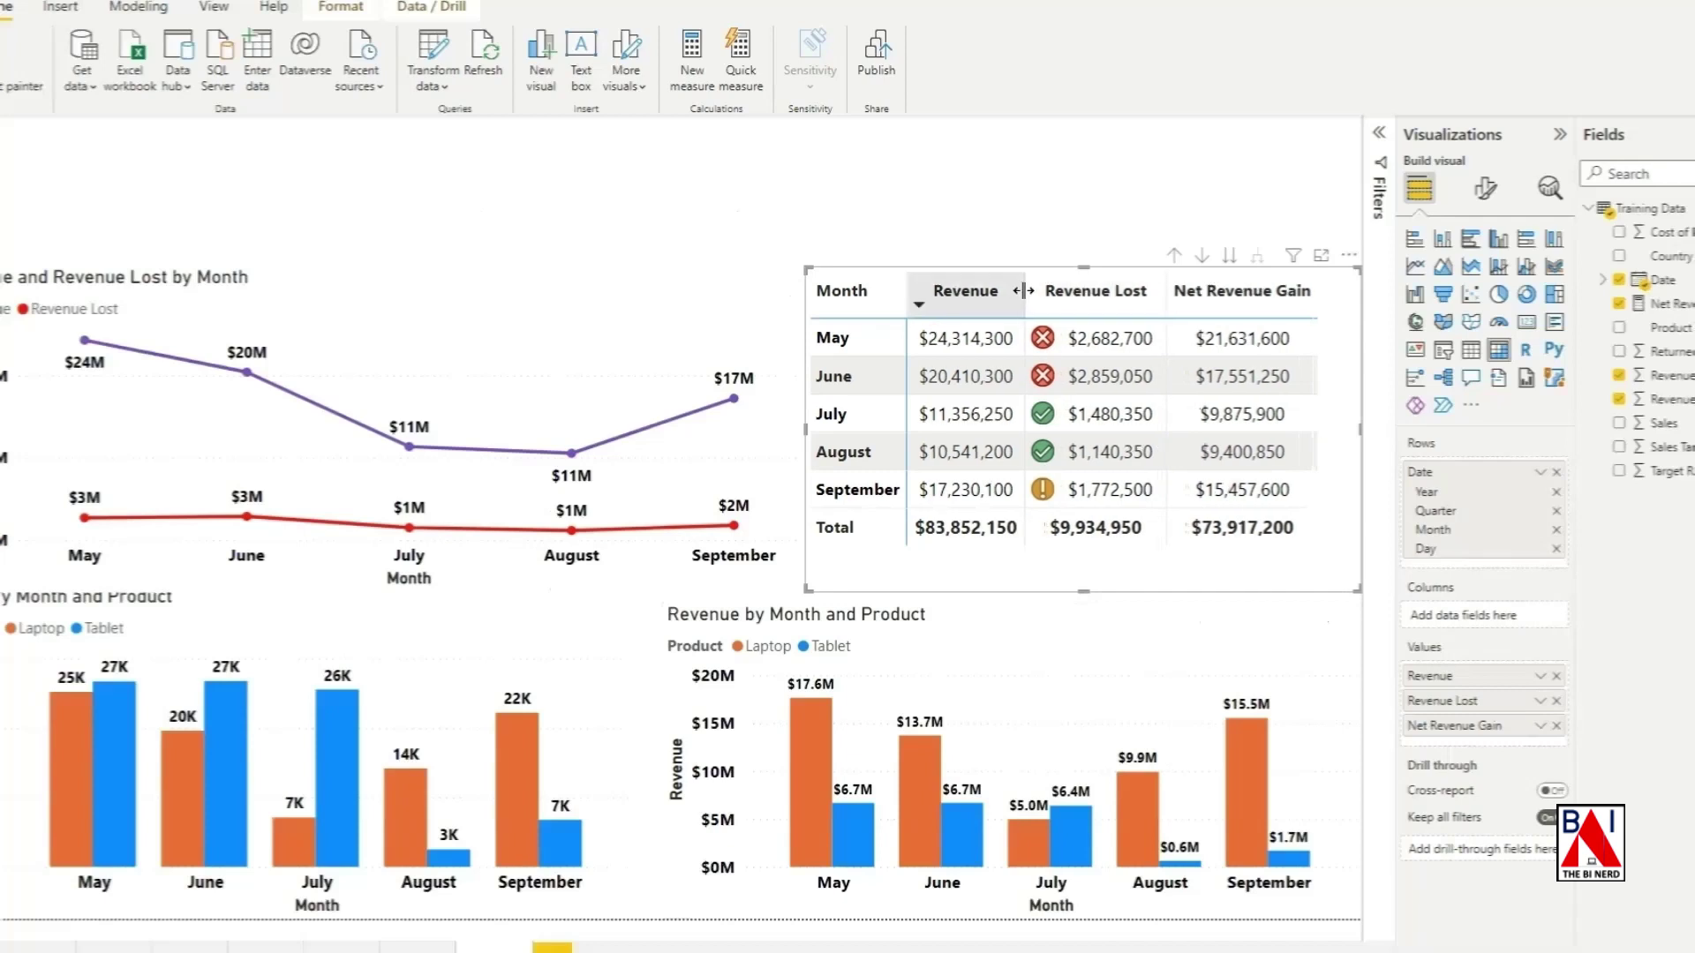
drag(1023, 291, 1035, 292)
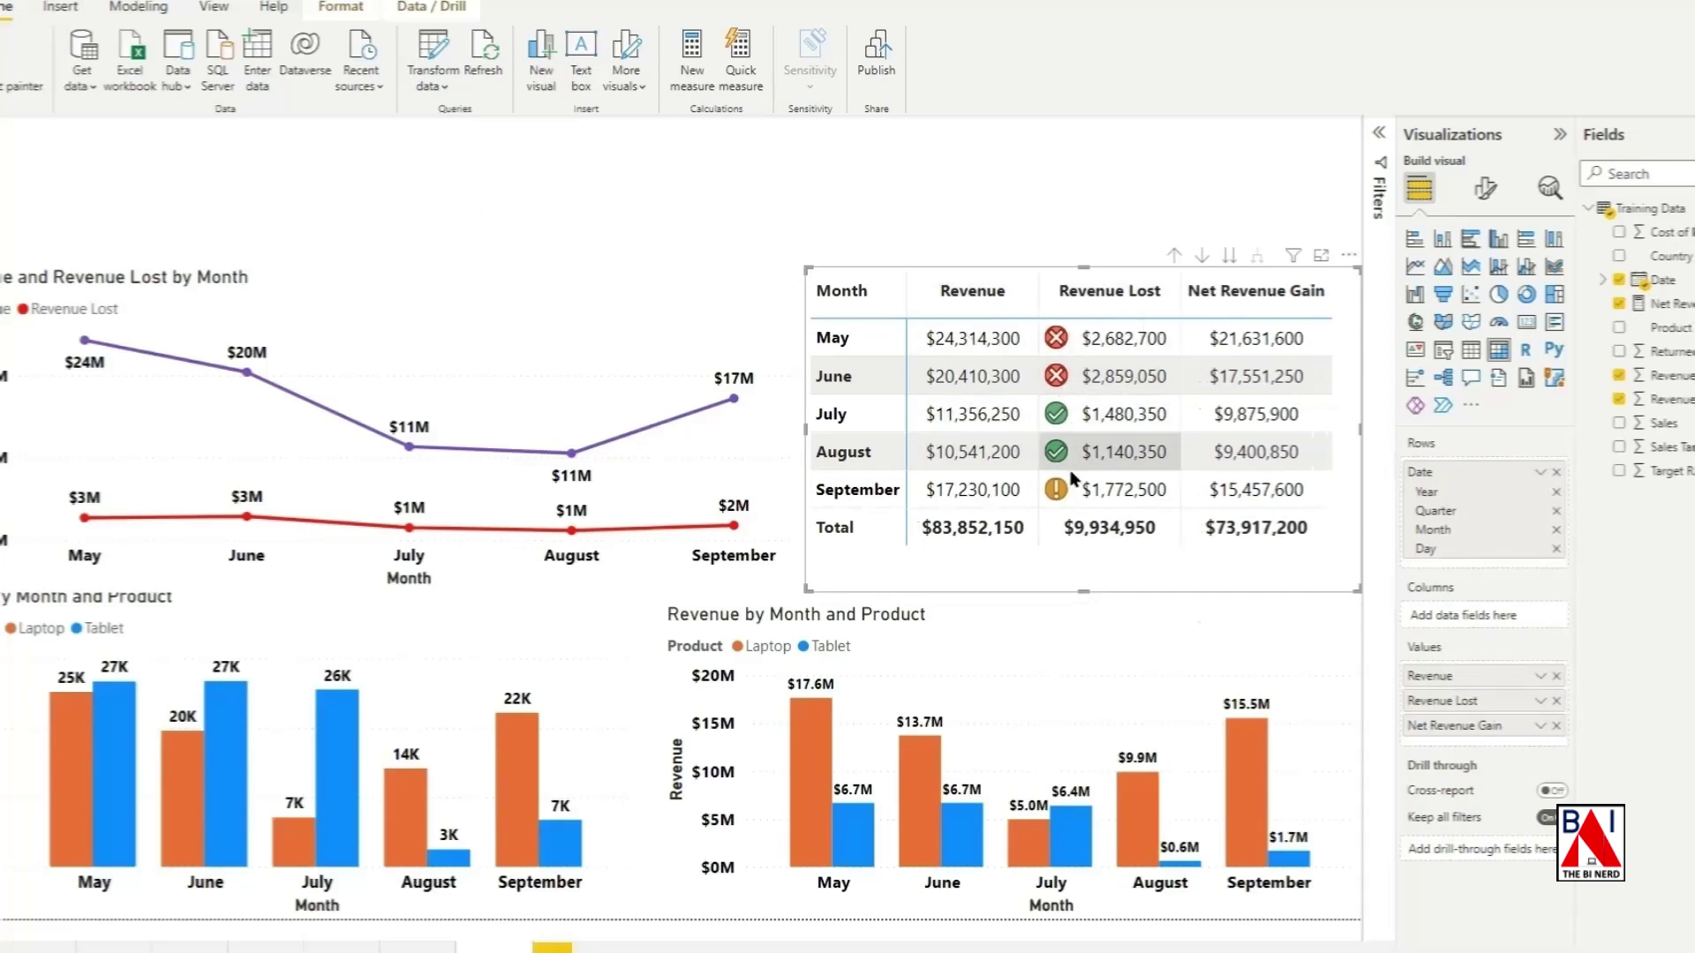
click(1486, 187)
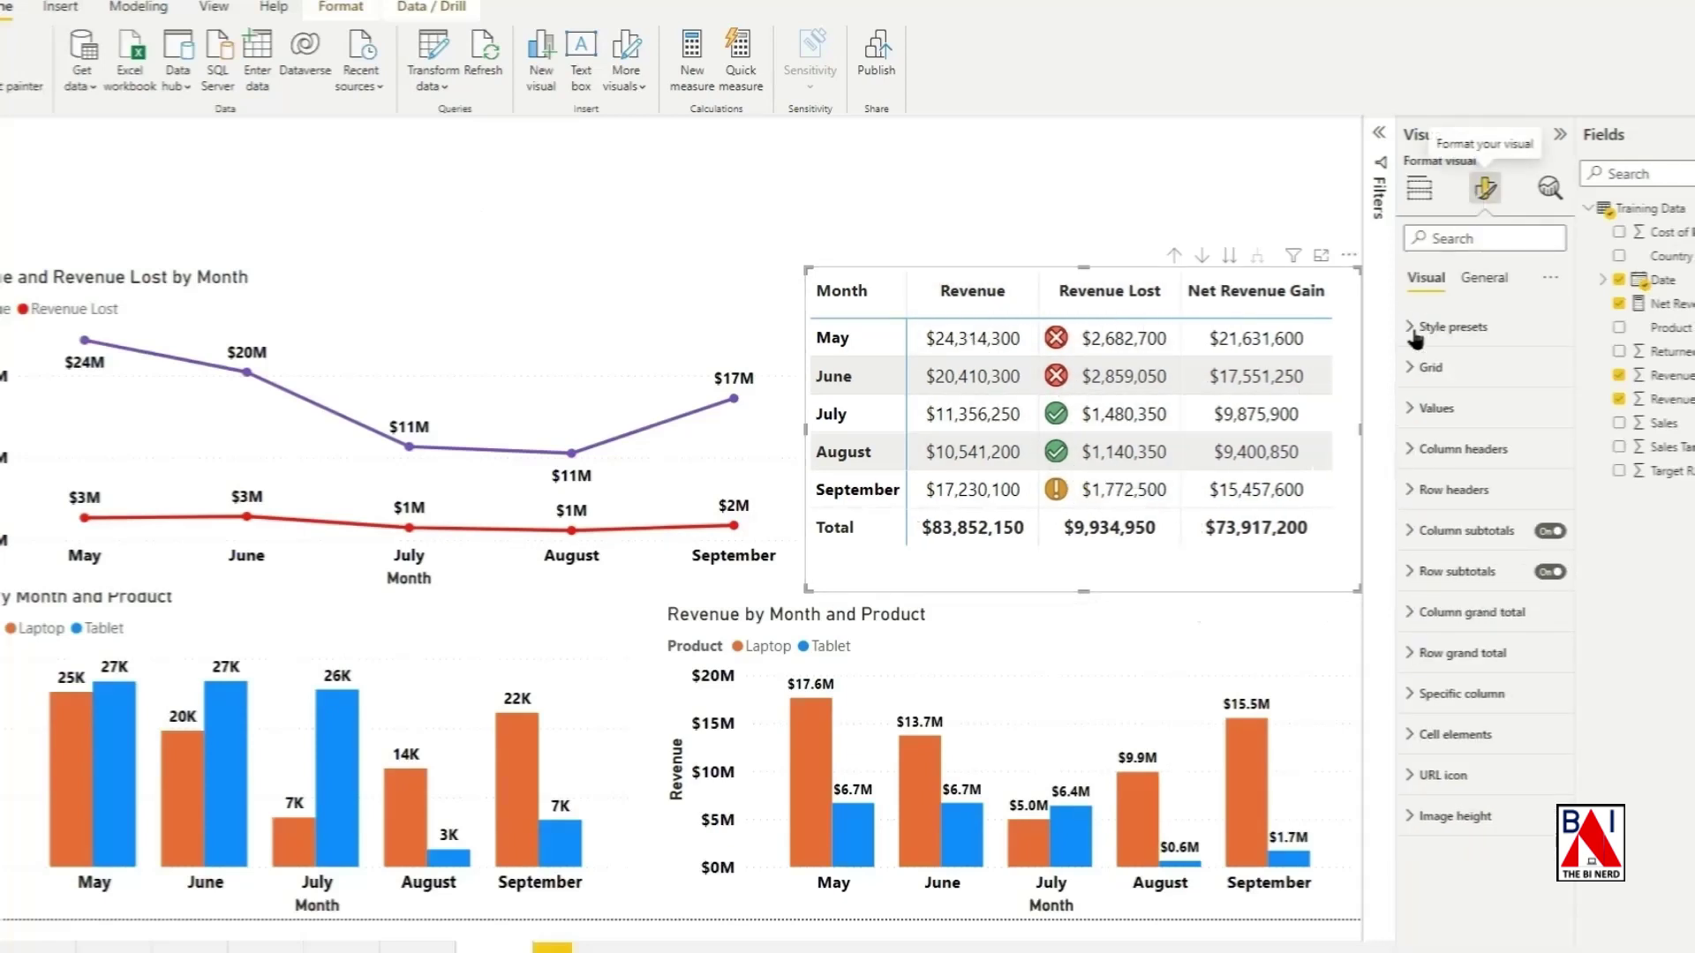
click(1416, 412)
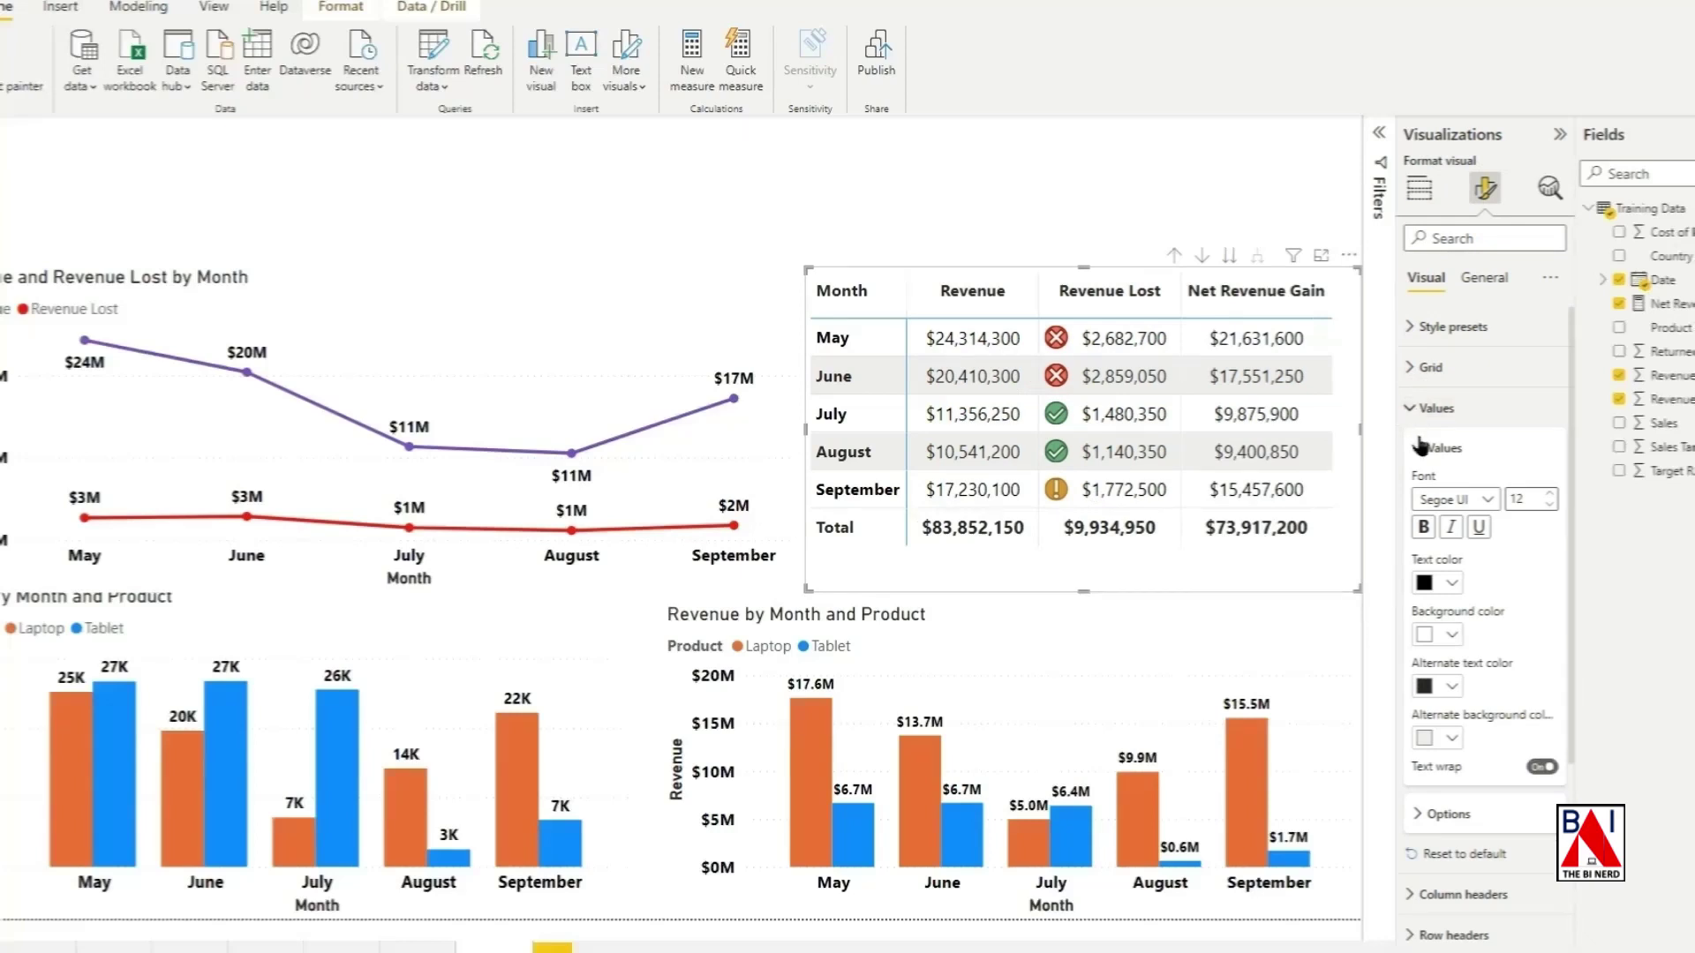
click(1425, 528)
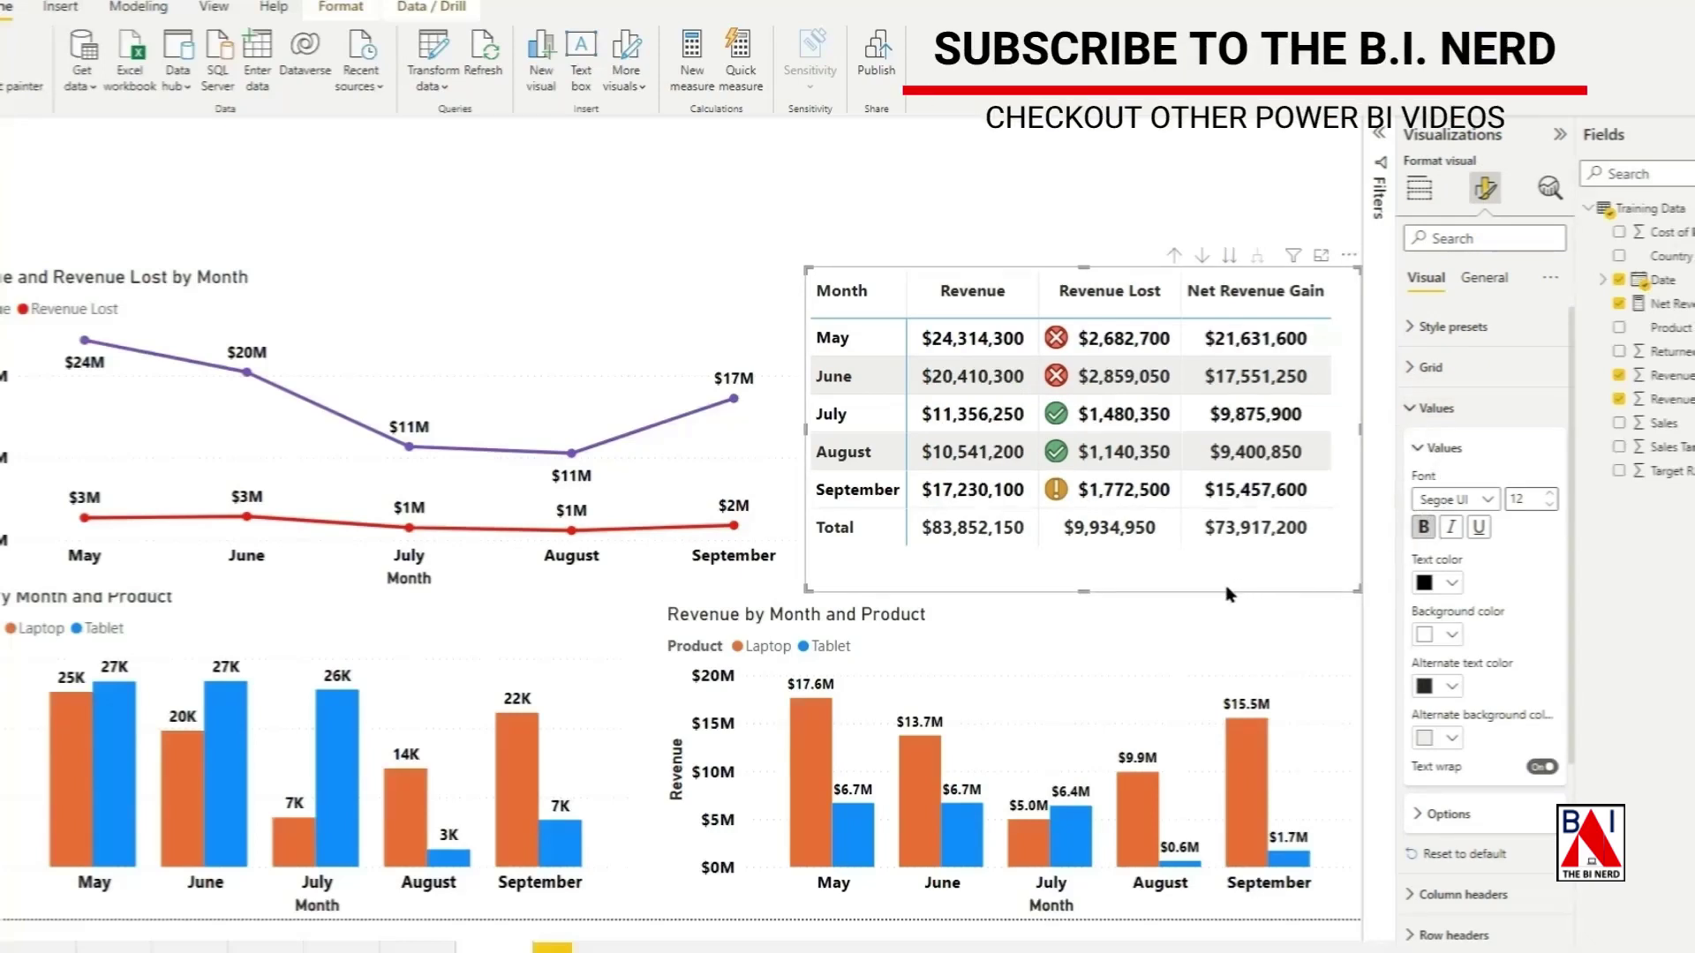
Step: Add a new card visual to the page showing Returned Products
click(715, 233)
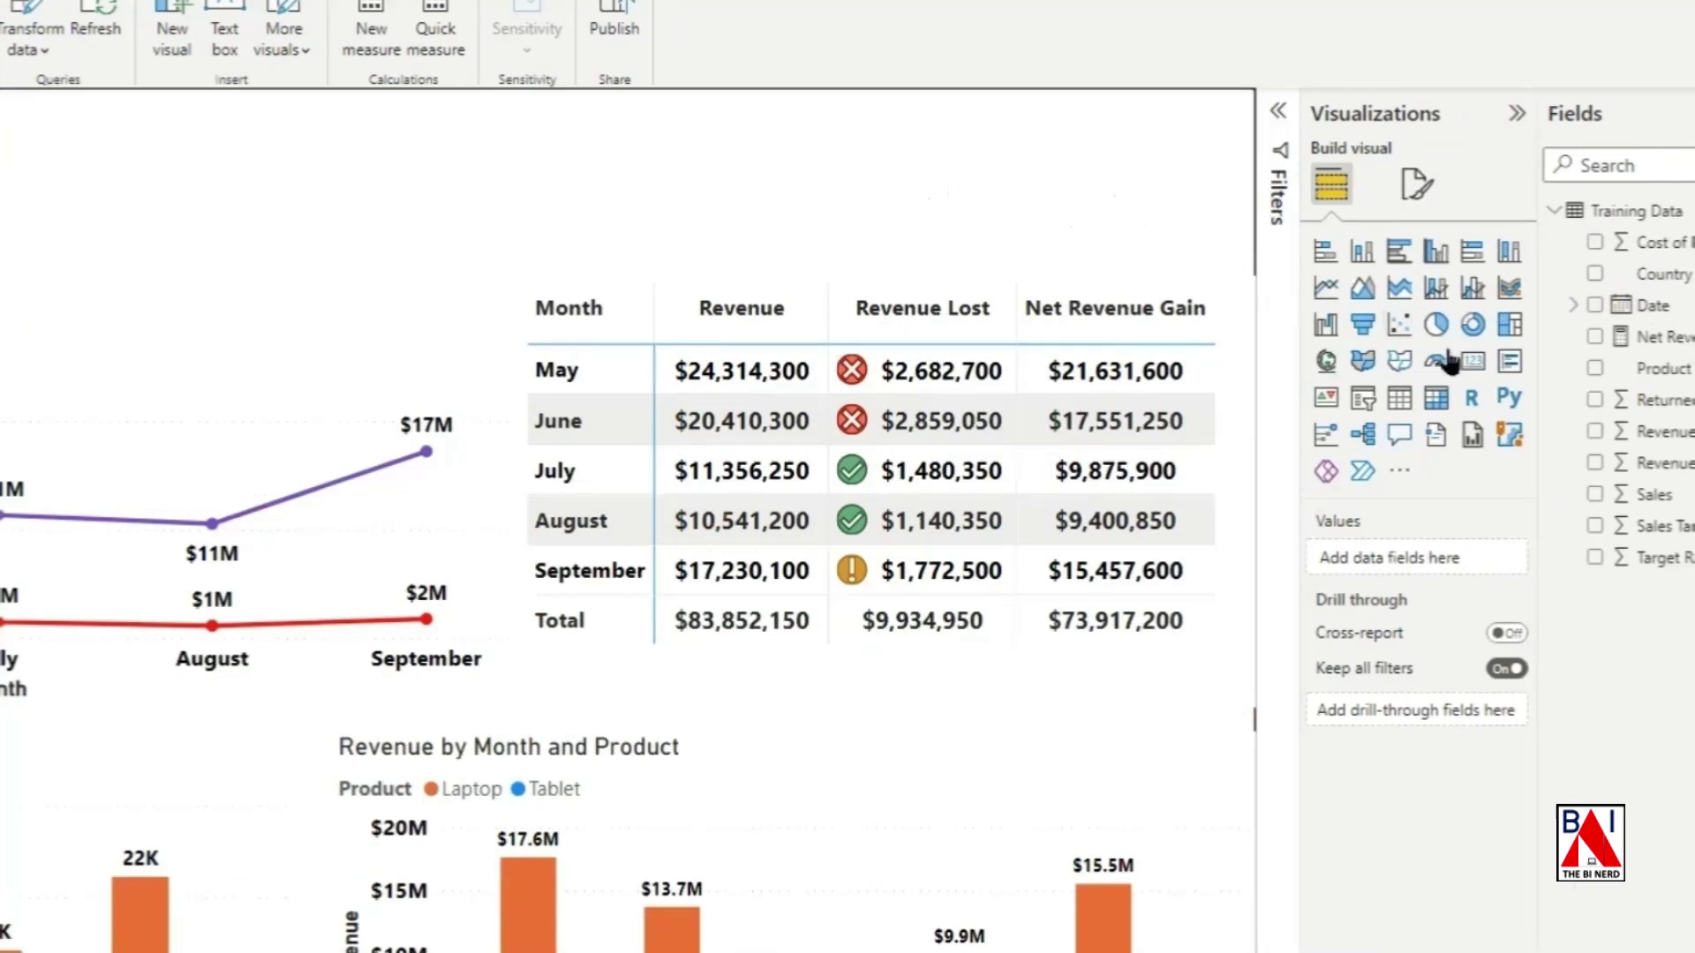
click(1471, 363)
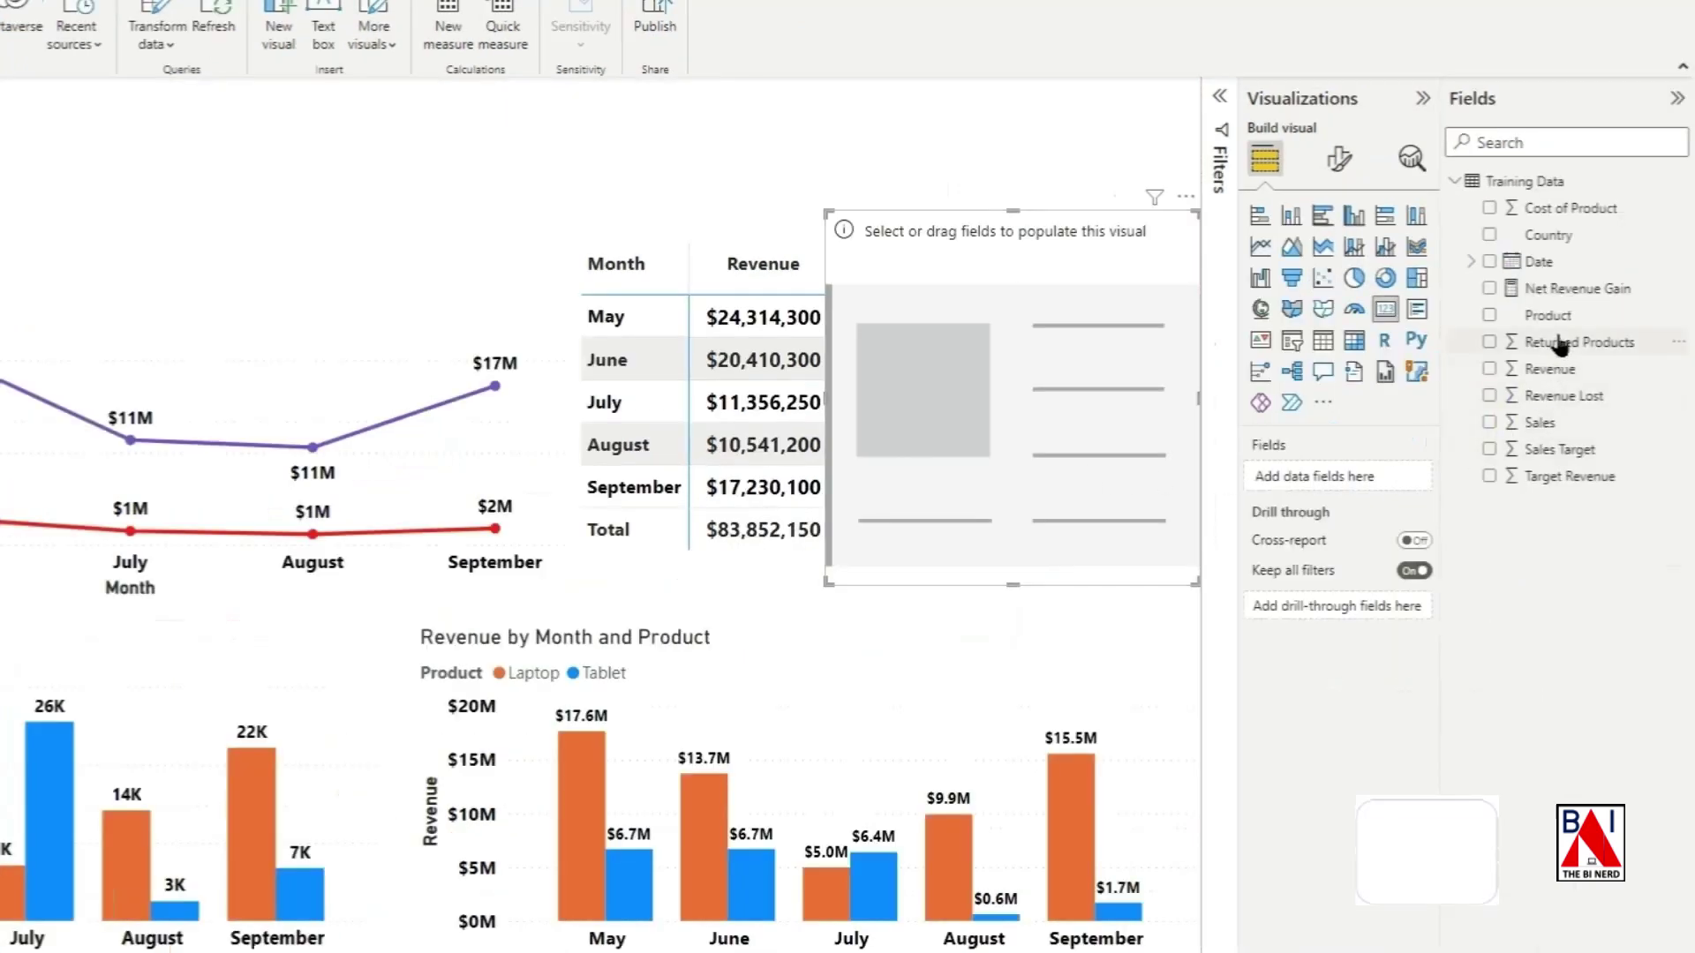
drag(1560, 345, 1330, 485)
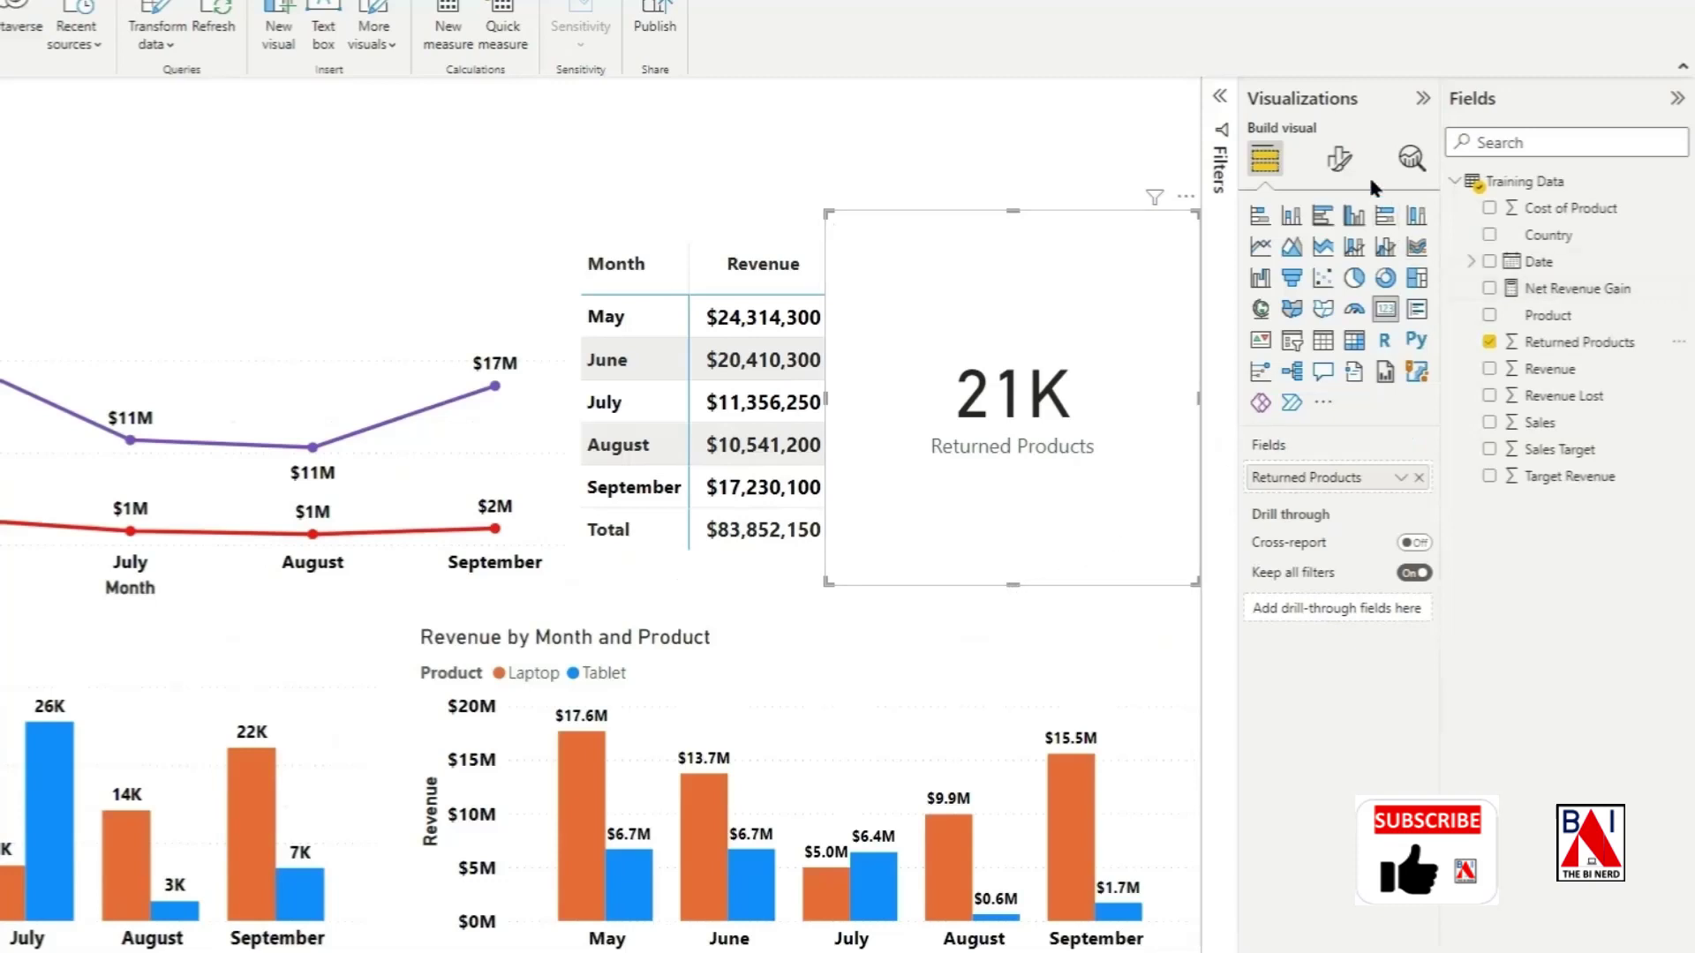
Step: Make the Returned Products card's callout value bold and its category label text black
click(1340, 159)
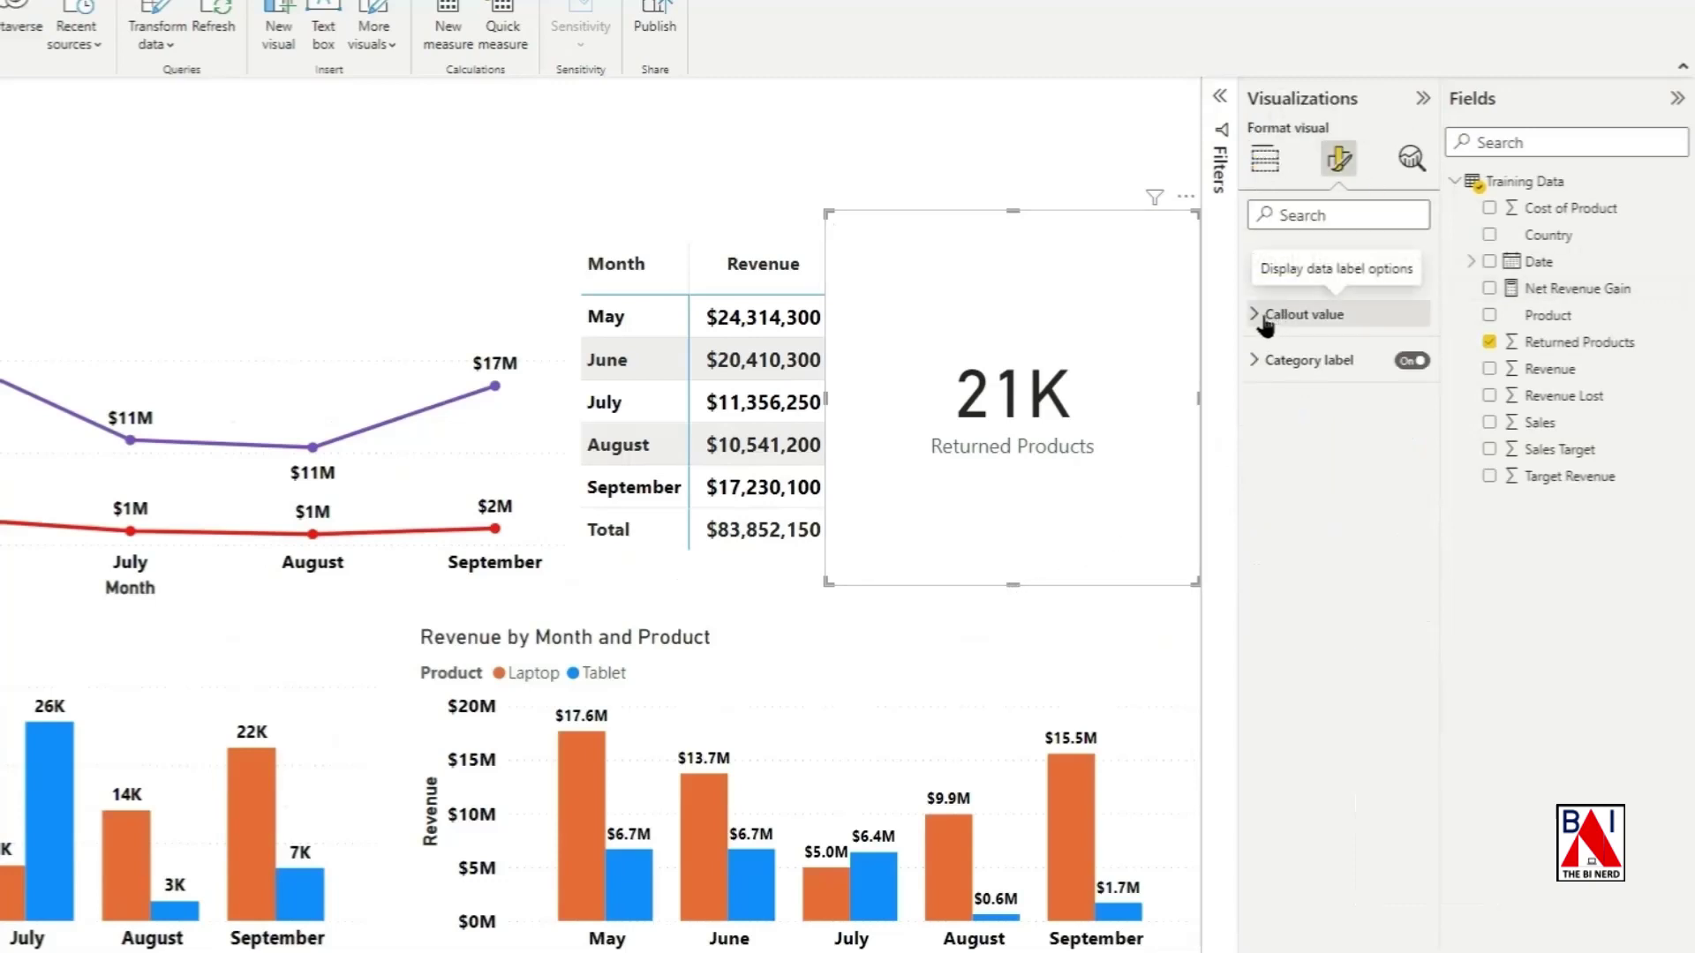
click(1266, 322)
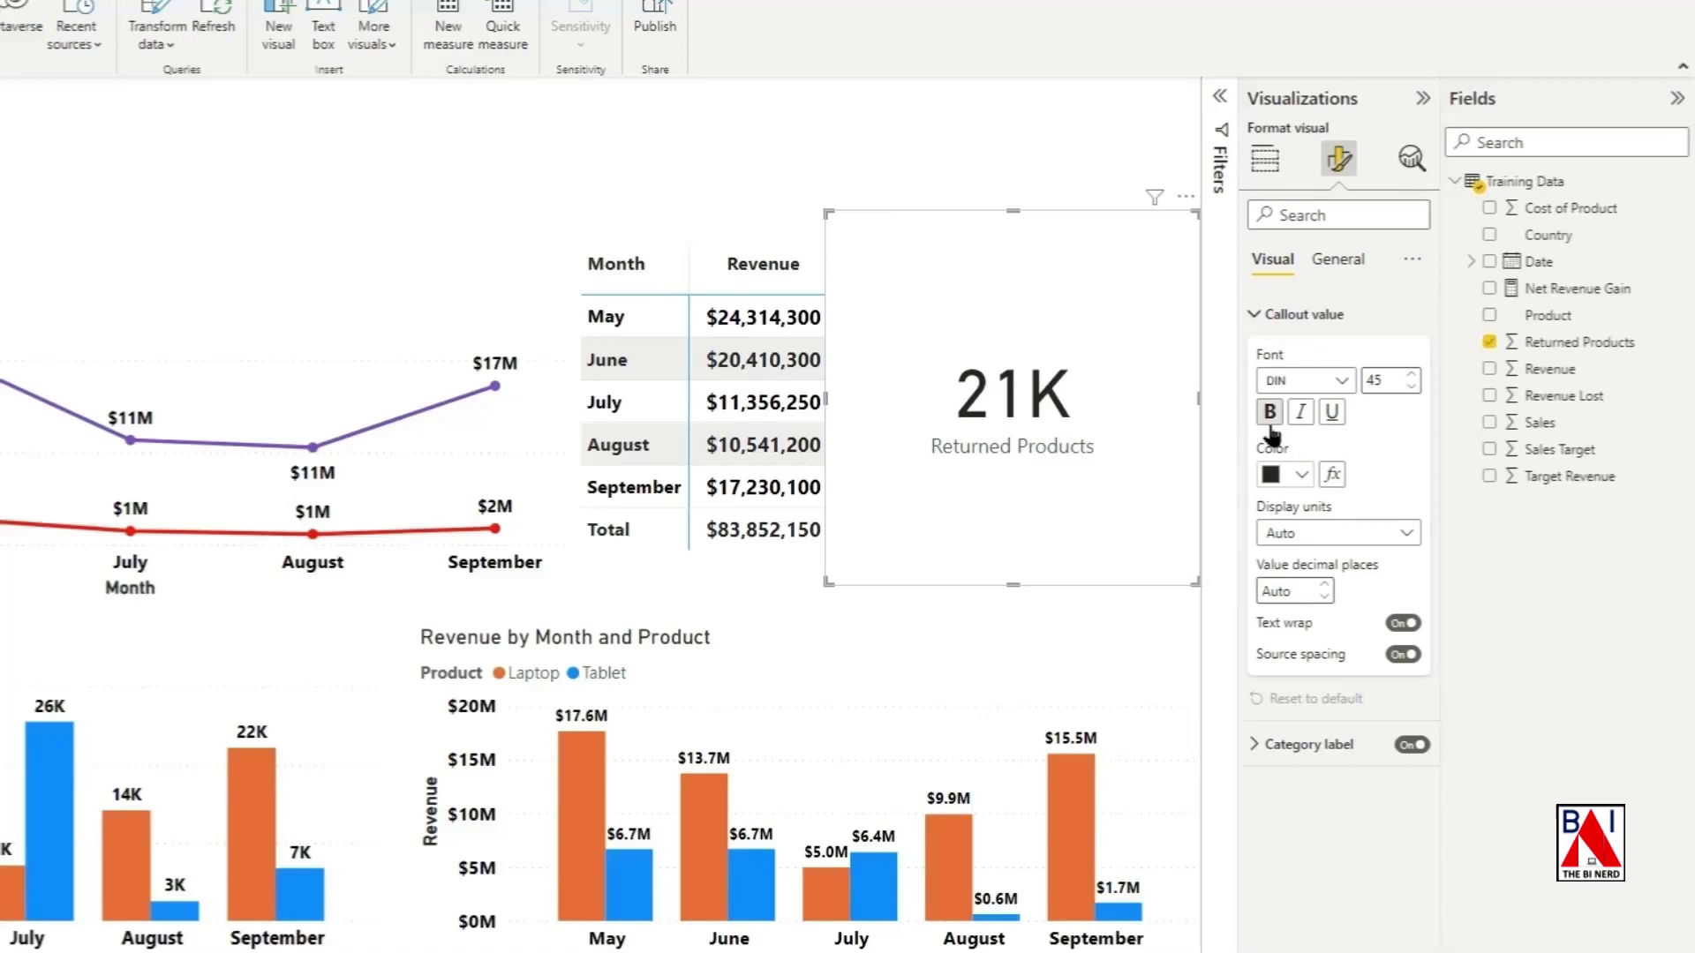
click(1269, 413)
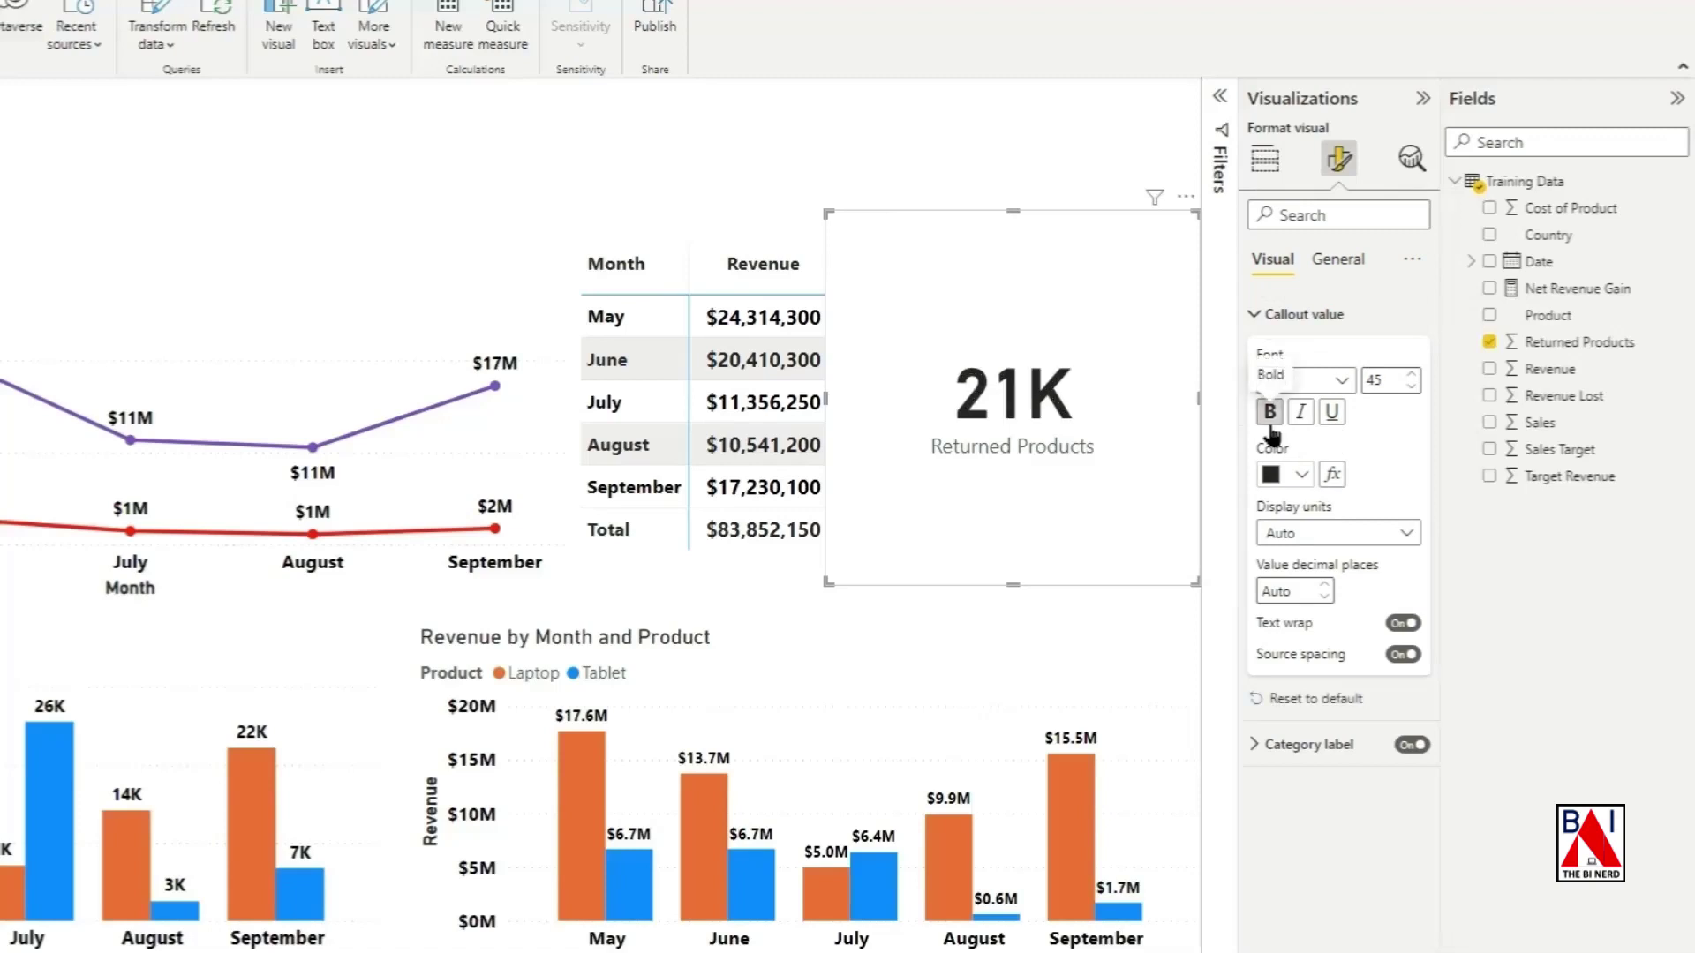
click(1257, 316)
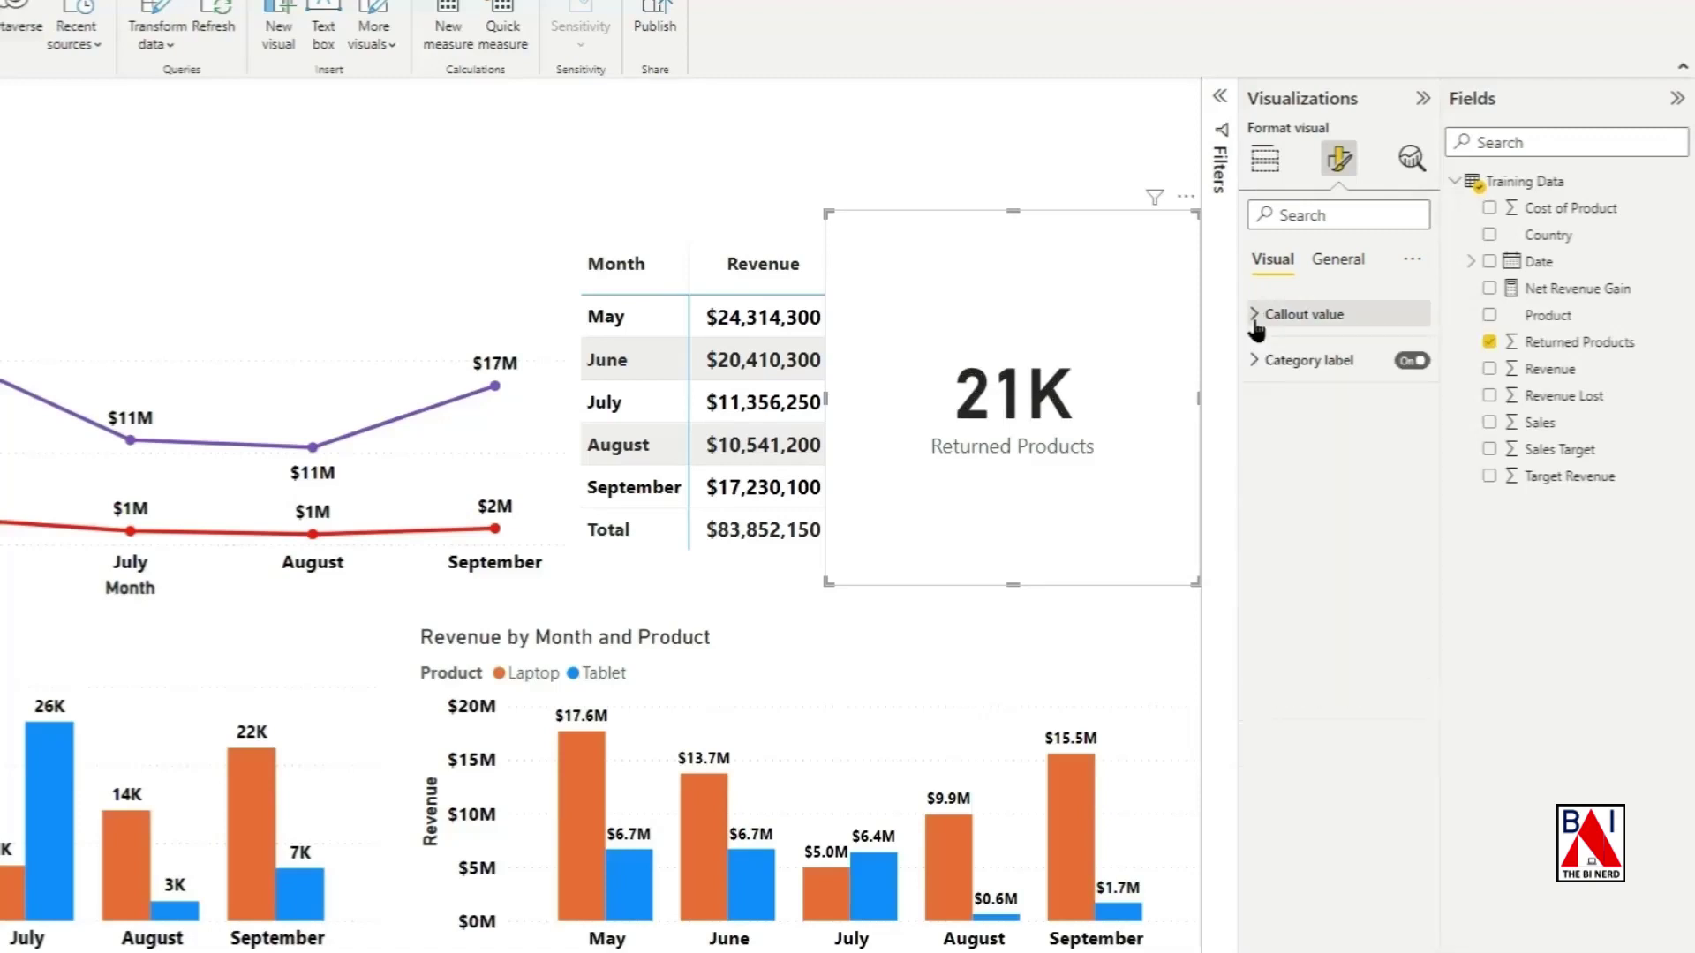
click(1258, 361)
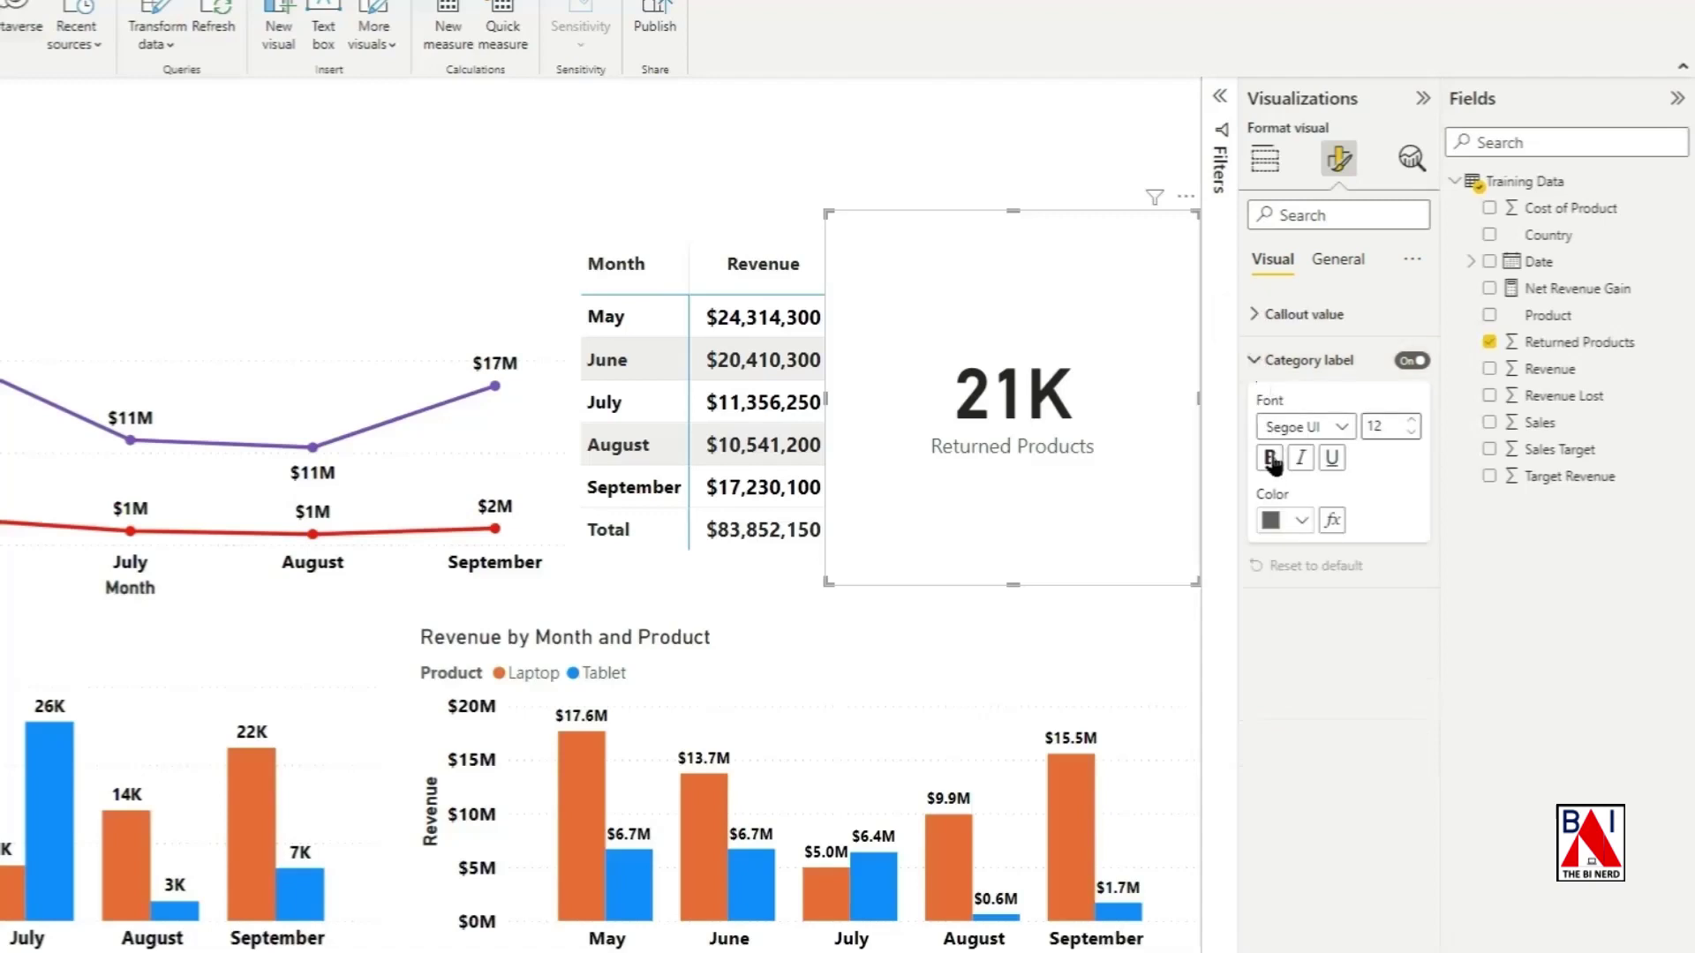
click(1307, 360)
Step: Turn on the visual border and the shadow for the Returned Products card
click(1333, 261)
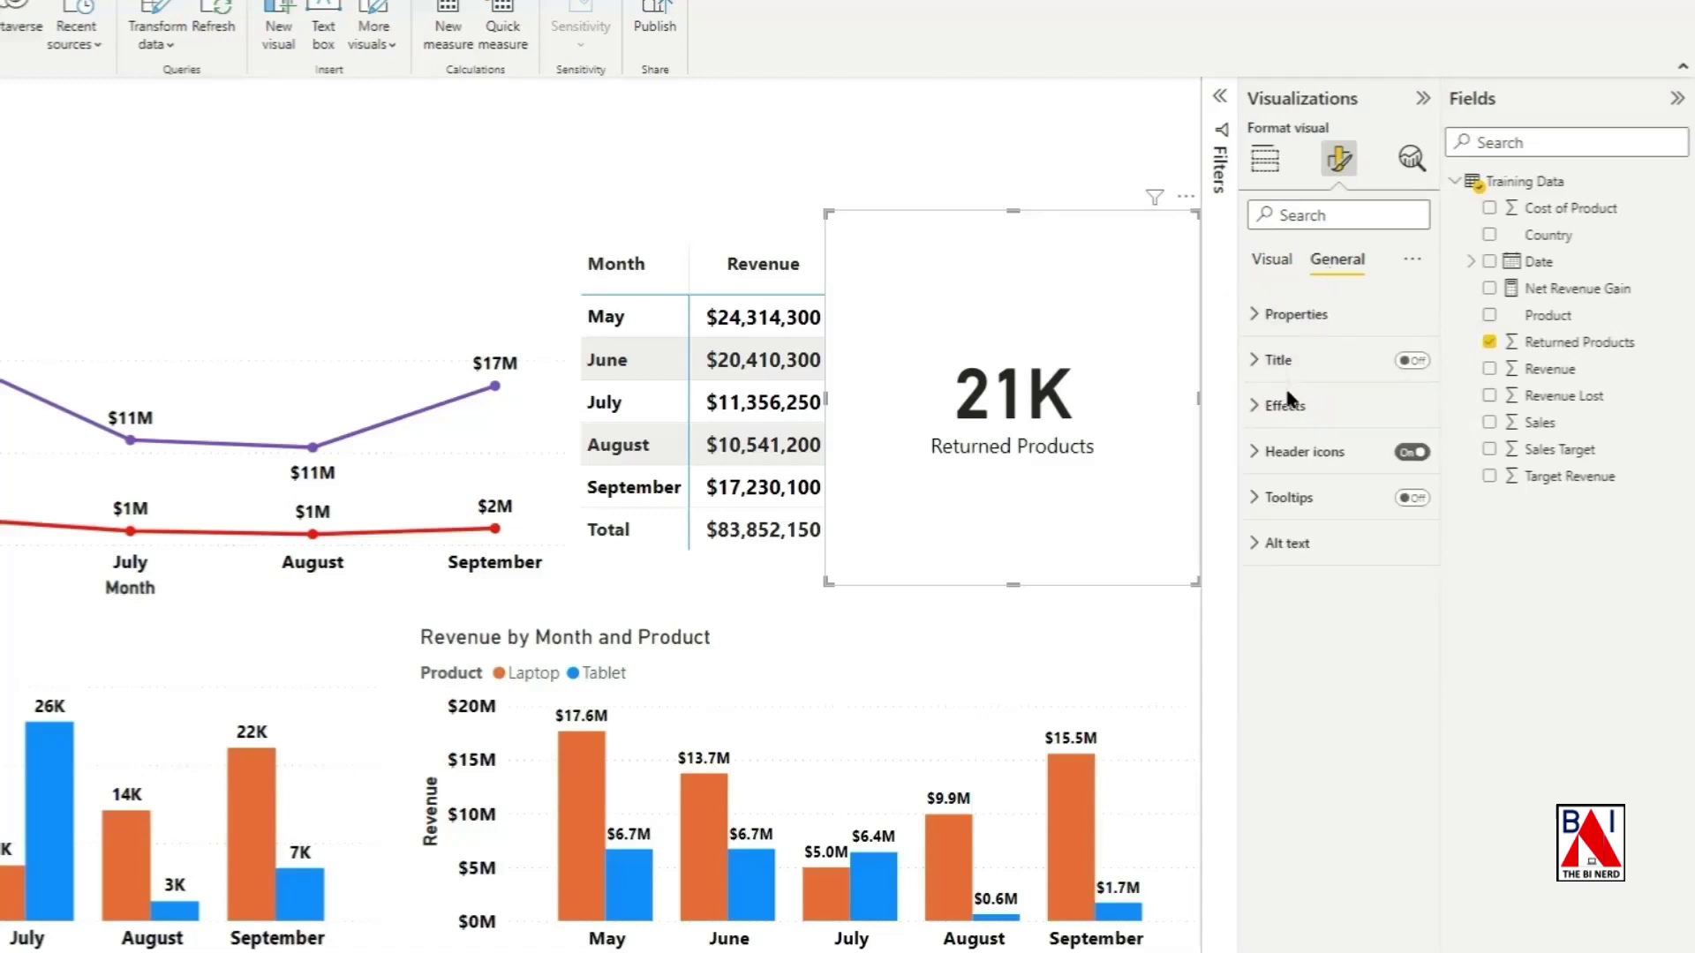
click(1276, 407)
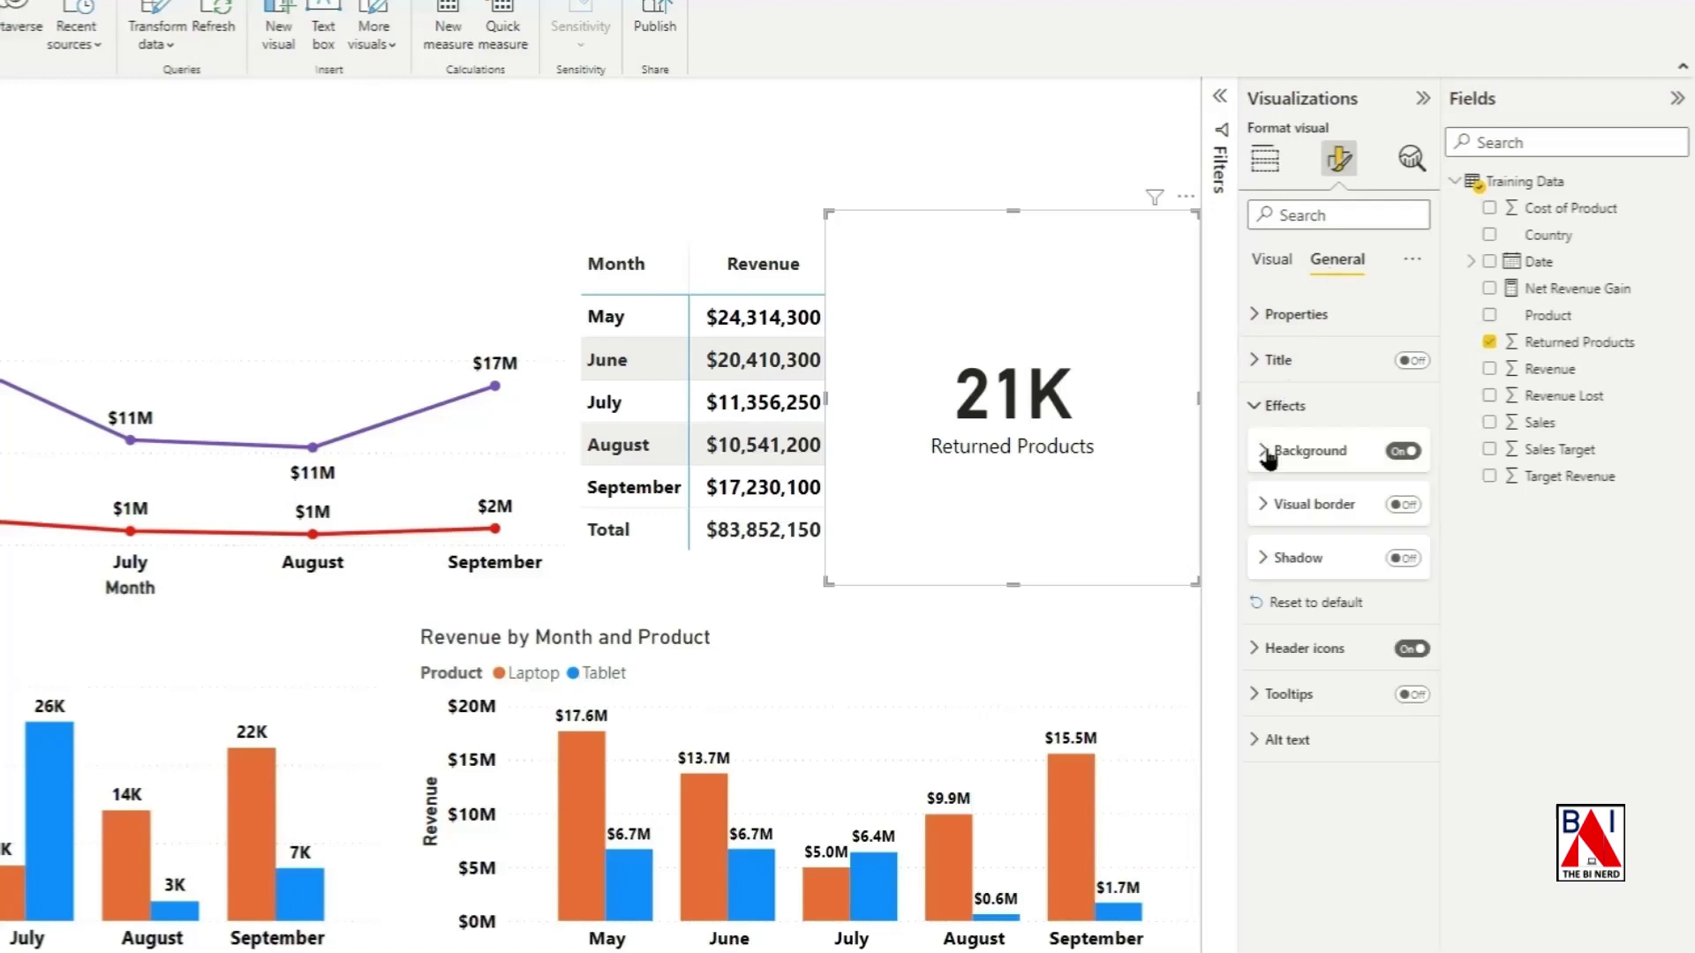
click(1408, 505)
click(1418, 558)
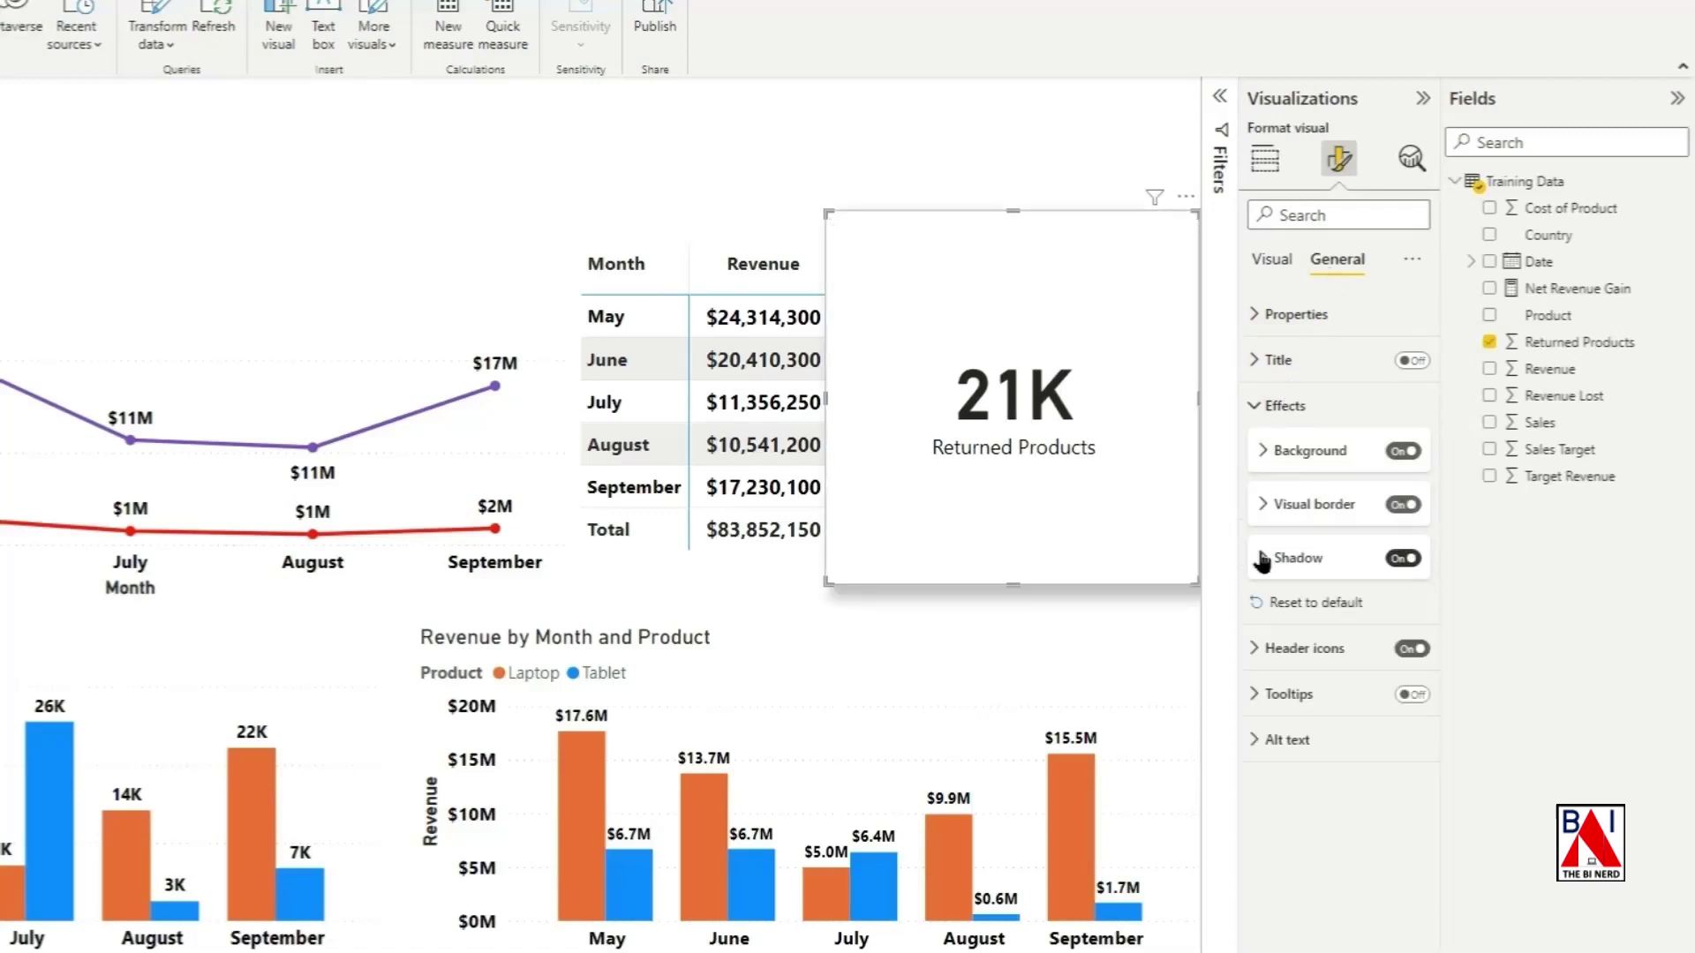
Step: Fit the Returned Products card into the space above the matrix and place a duplicate directly to its left
drag(1022, 557, 1040, 231)
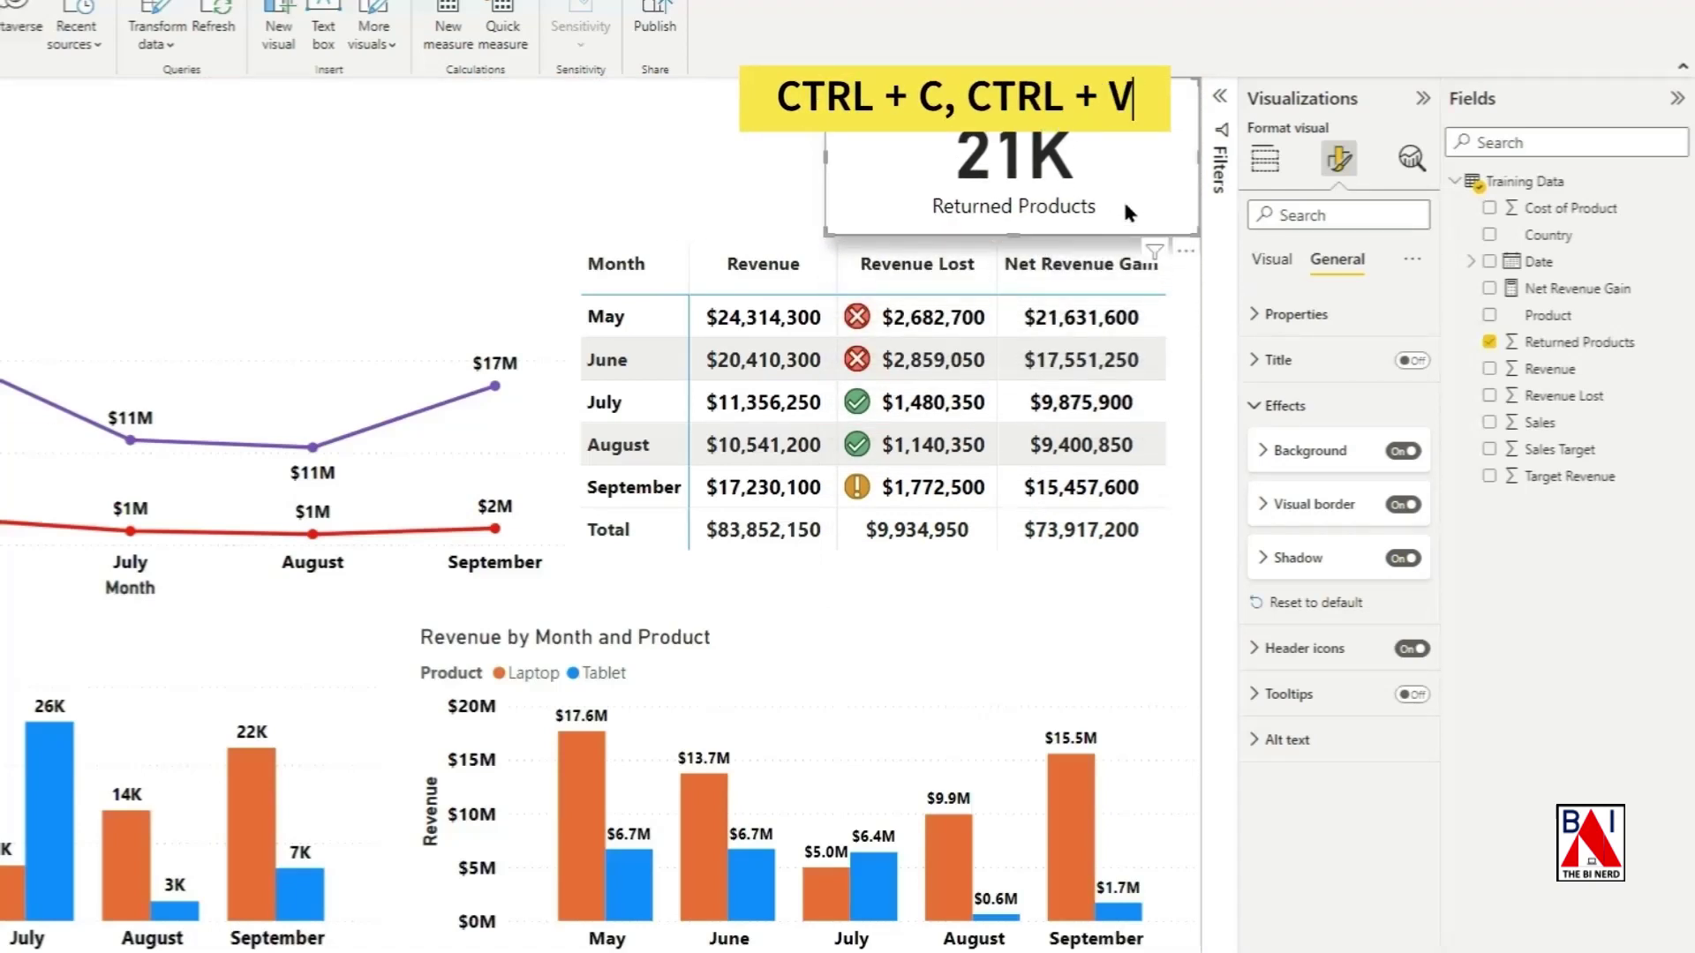
key(ctrl+c)
key(ctrl+v)
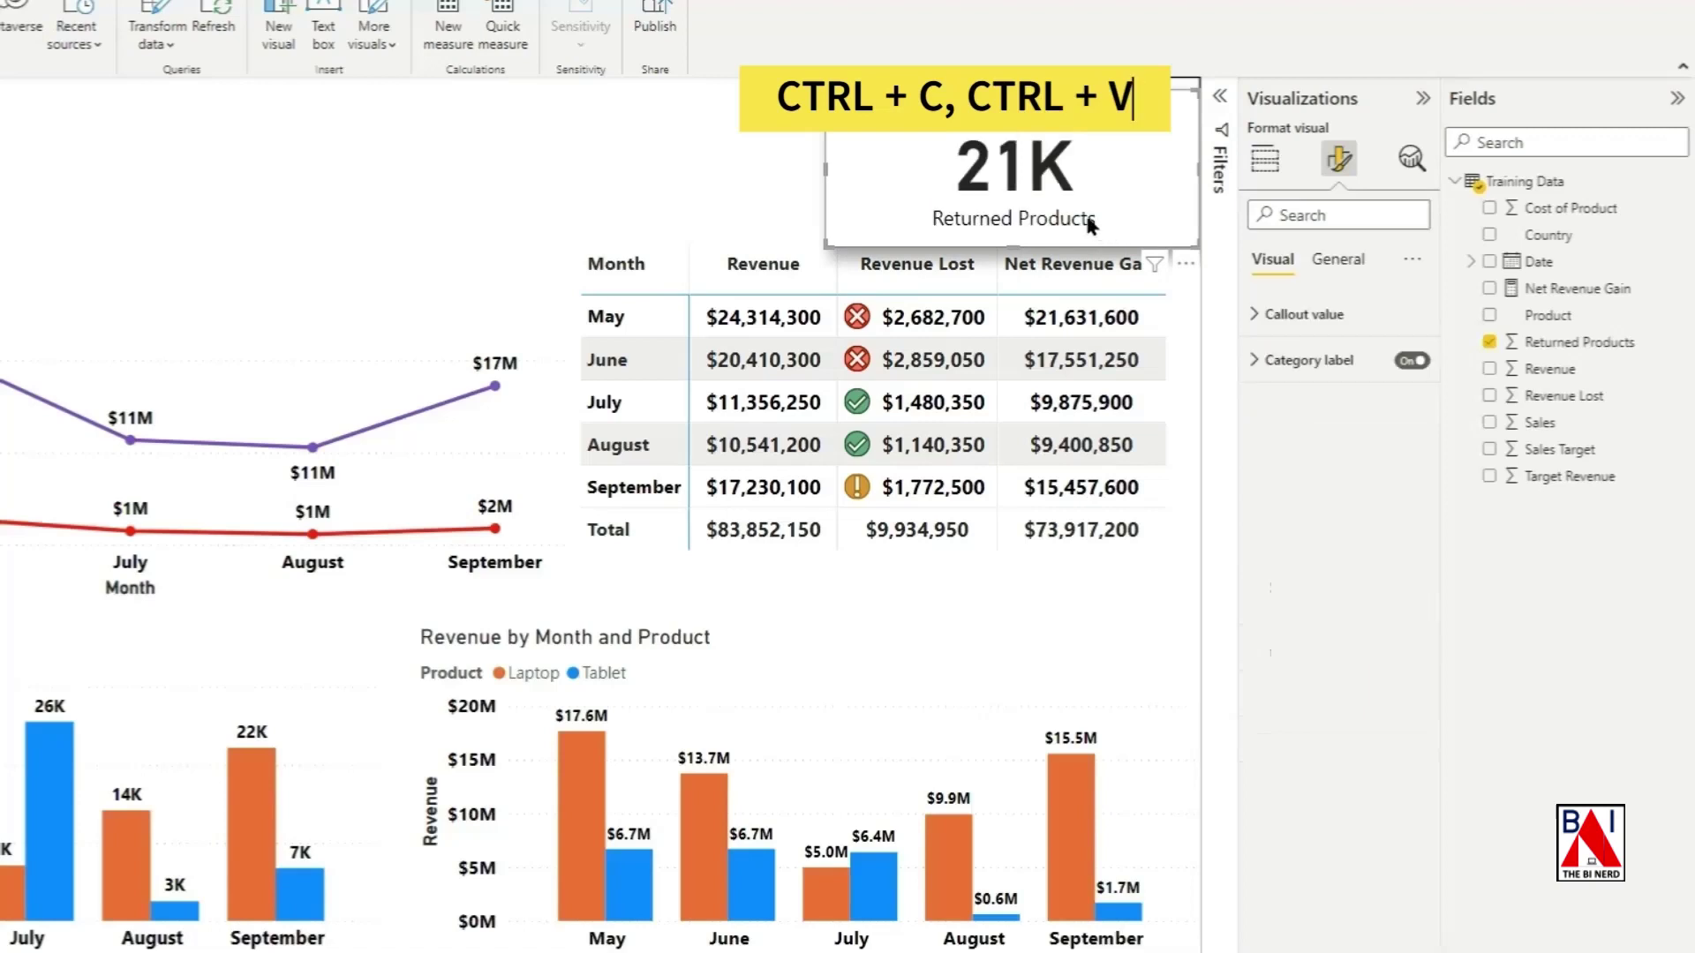
drag(1090, 225, 712, 216)
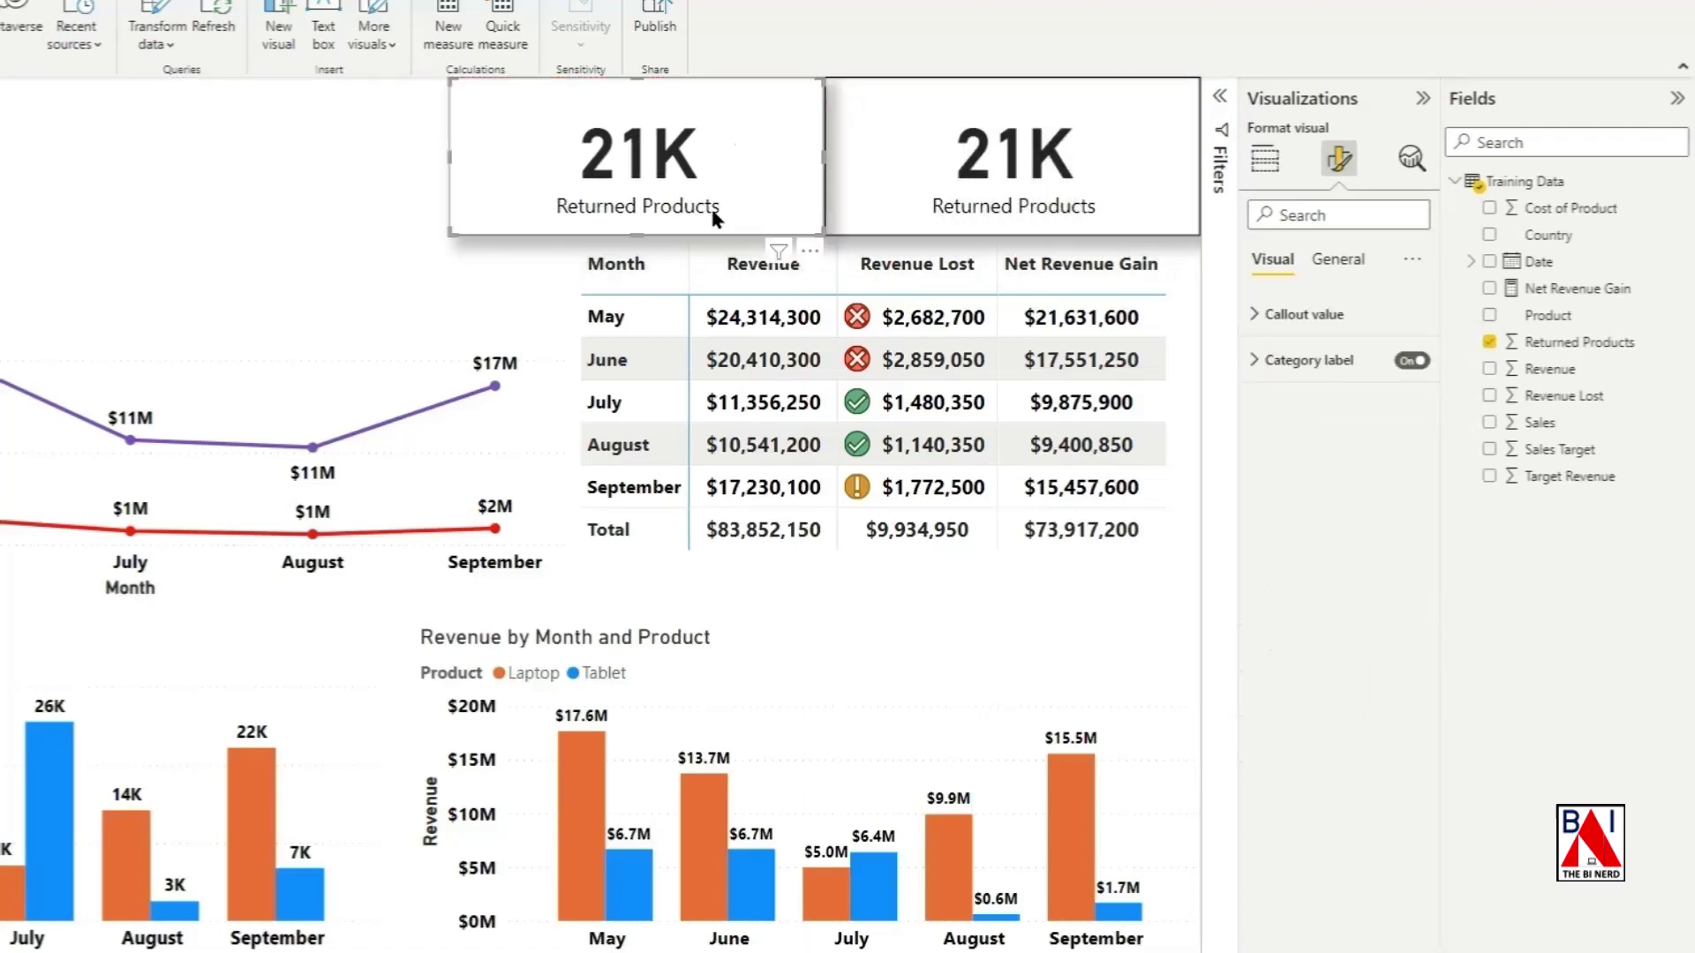
Step: Replace the Returned Products field with Sales in the duplicated card
click(1276, 172)
click(1418, 477)
drag(1540, 424, 1327, 483)
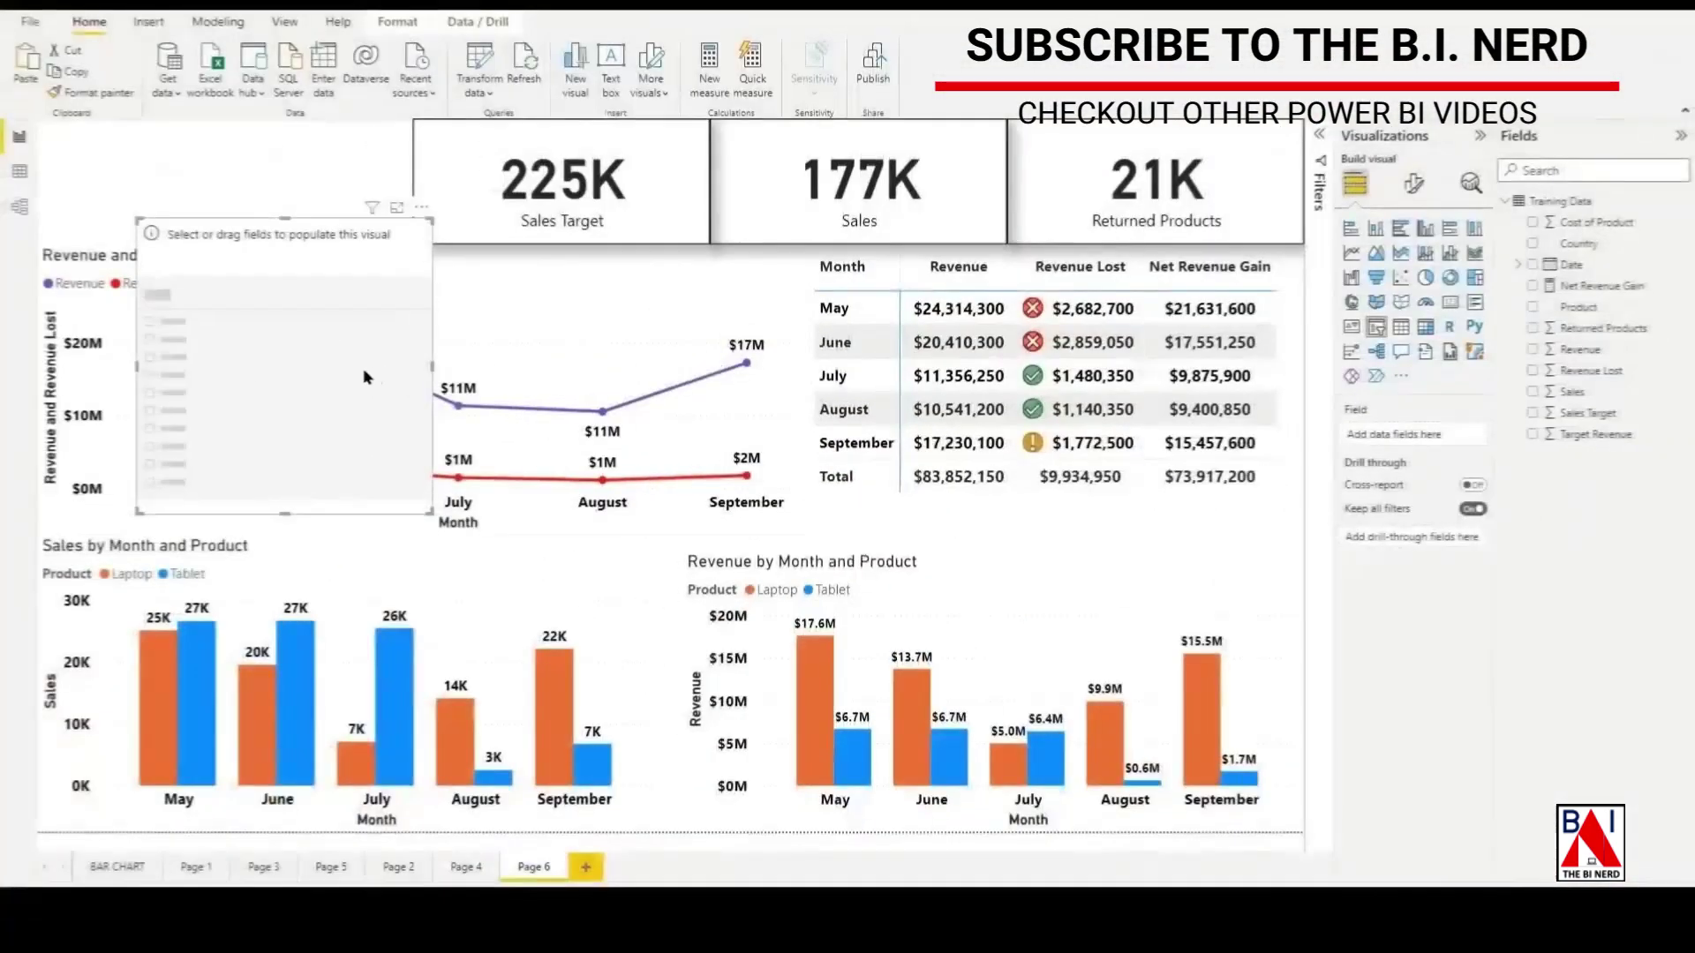
Step: Assign the Date field to the empty slicer and fit it into the page's upper-left corner
drag(363, 368, 1222, 421)
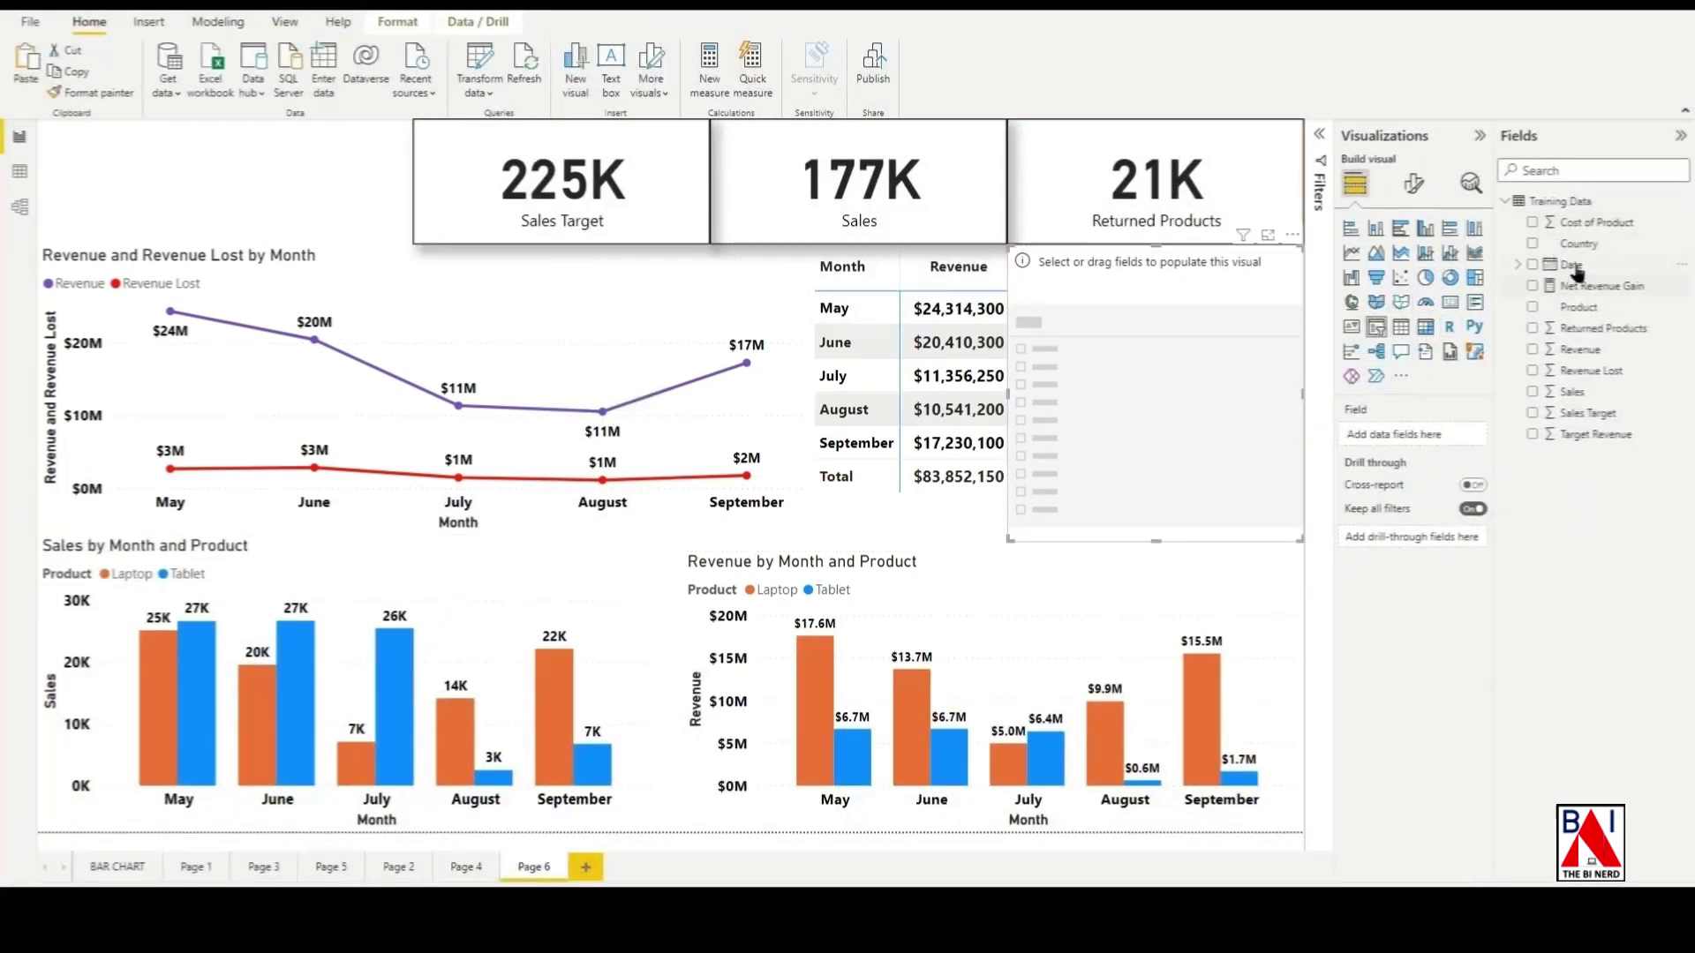
drag(1576, 274, 1411, 434)
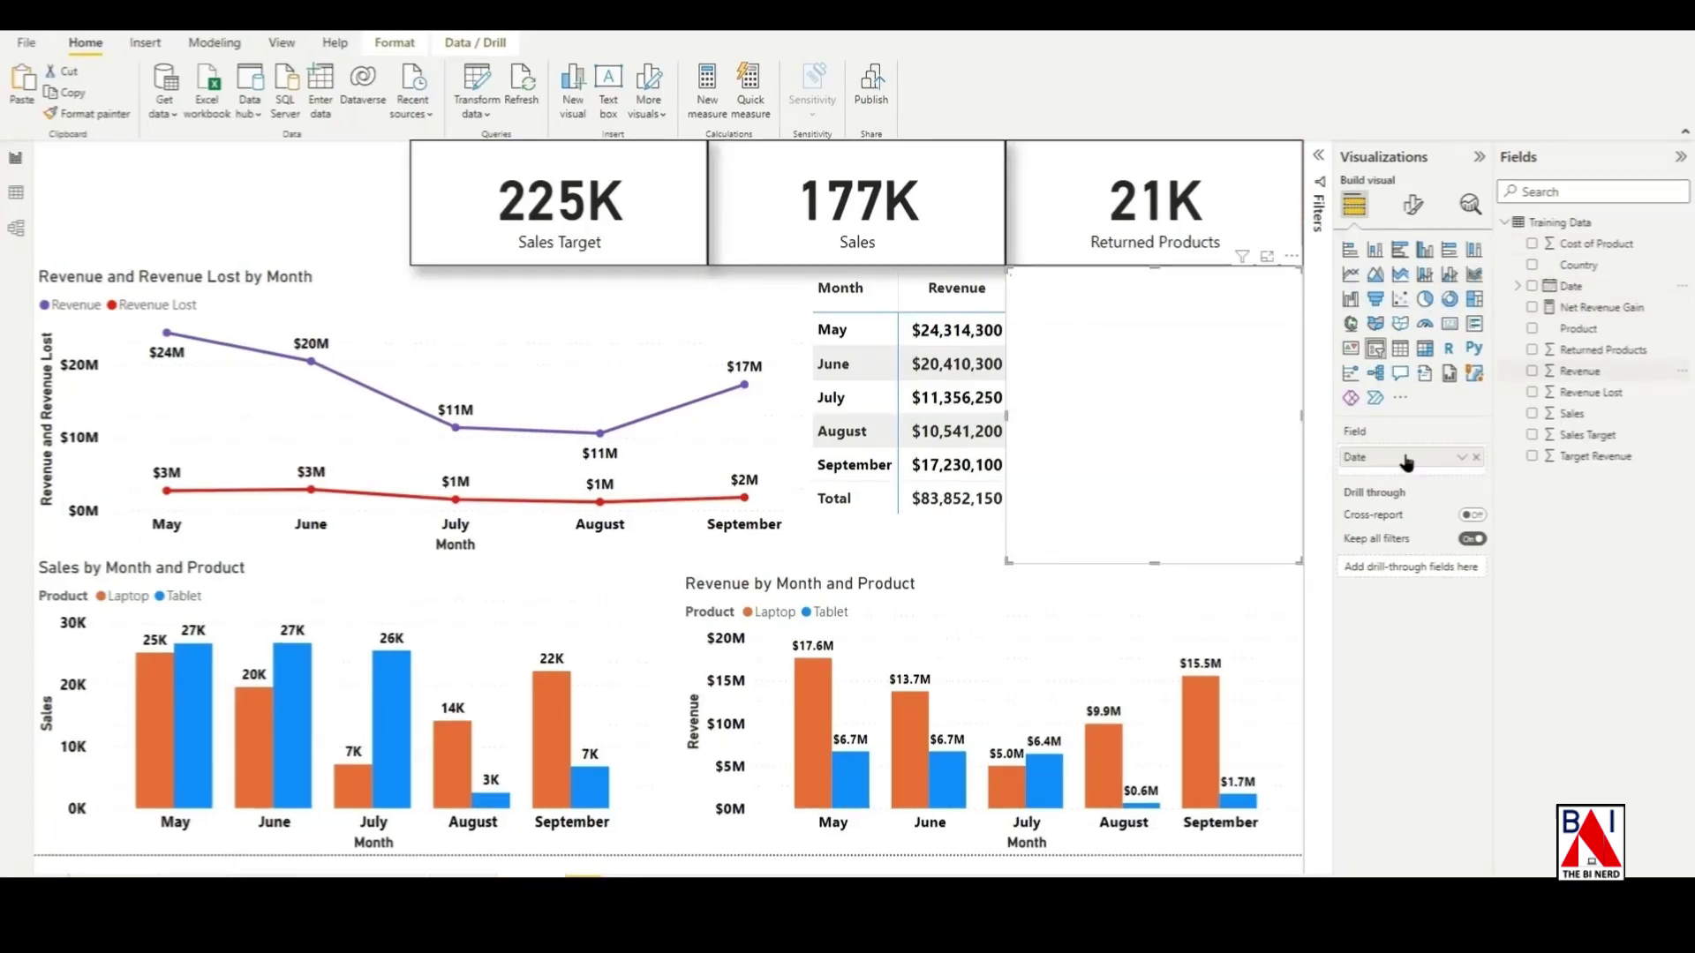
drag(1111, 446, 1183, 362)
Step: Add a second slicer for Product and shrink it to fit between the Date slicer and the Sales Target card
key(ctrl+c)
key(ctrl+v)
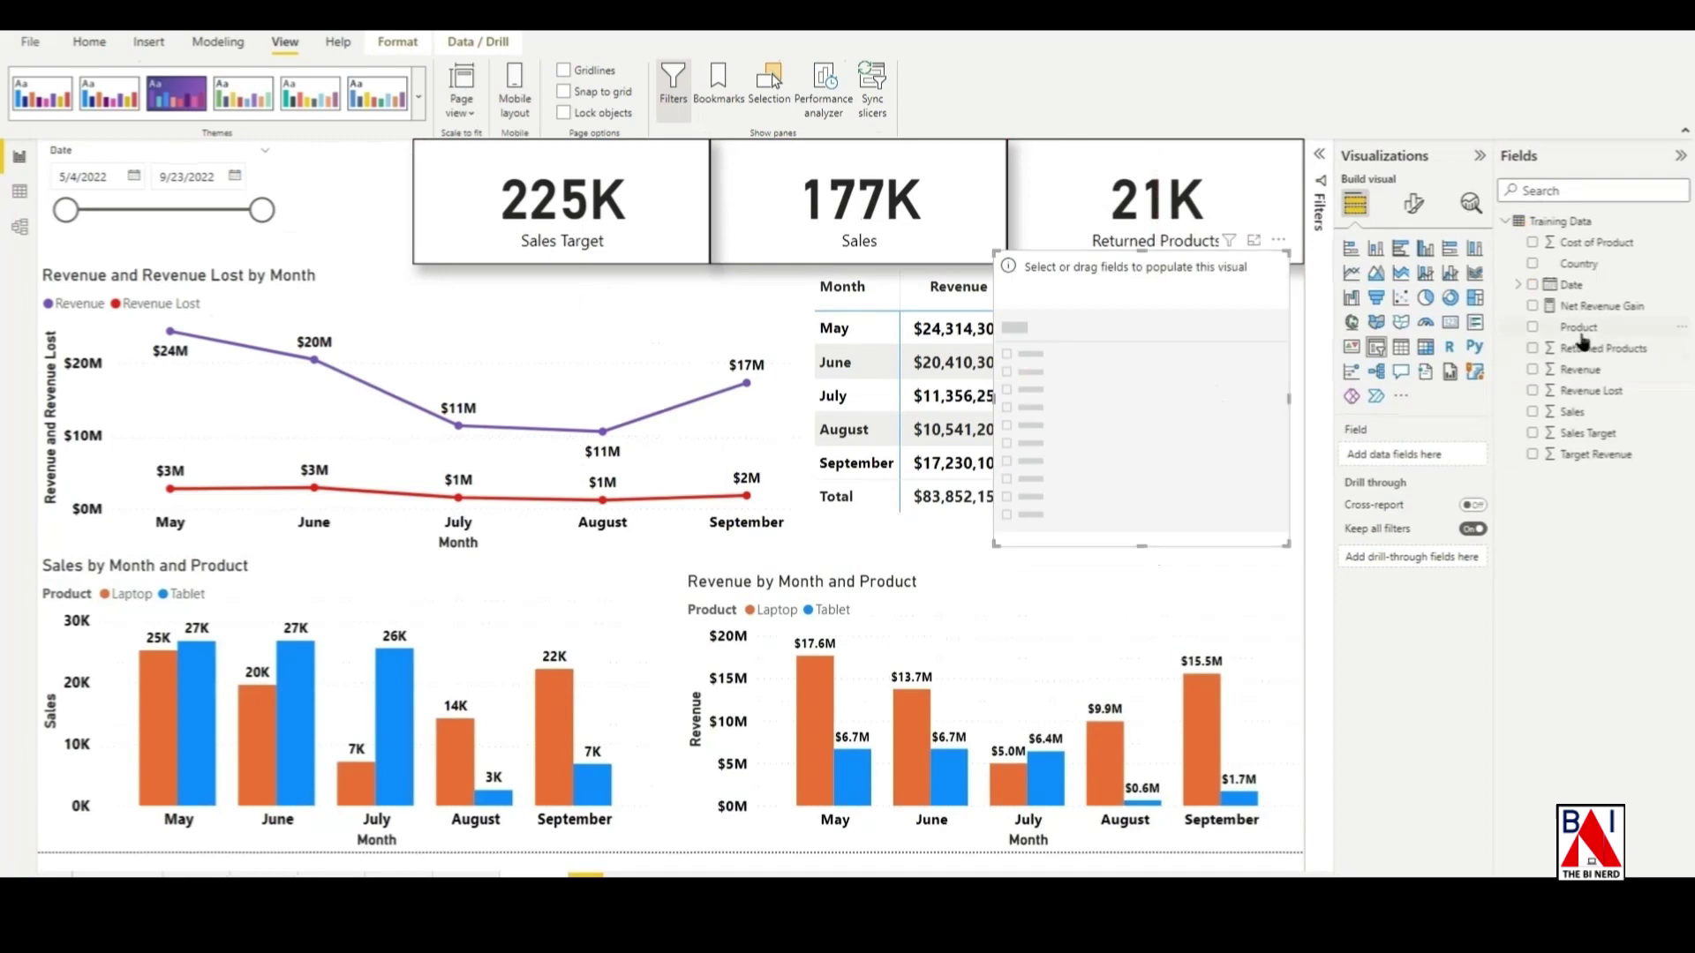
drag(1580, 334, 1404, 463)
drag(1141, 462, 429, 350)
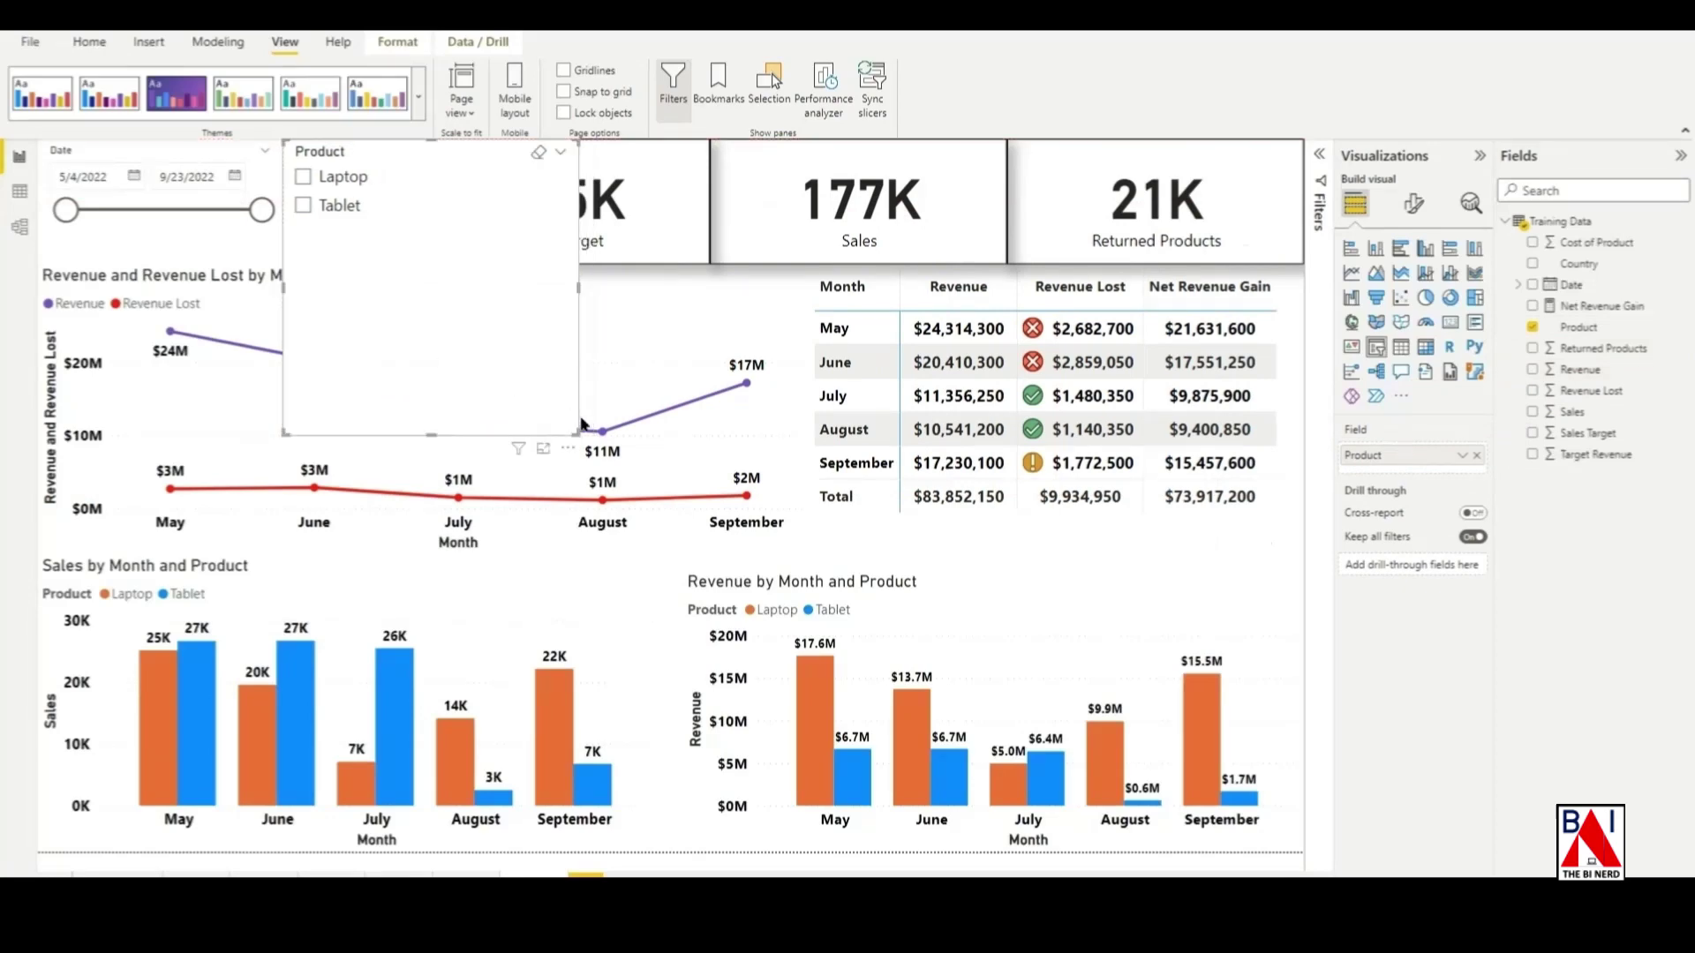
drag(578, 433, 403, 245)
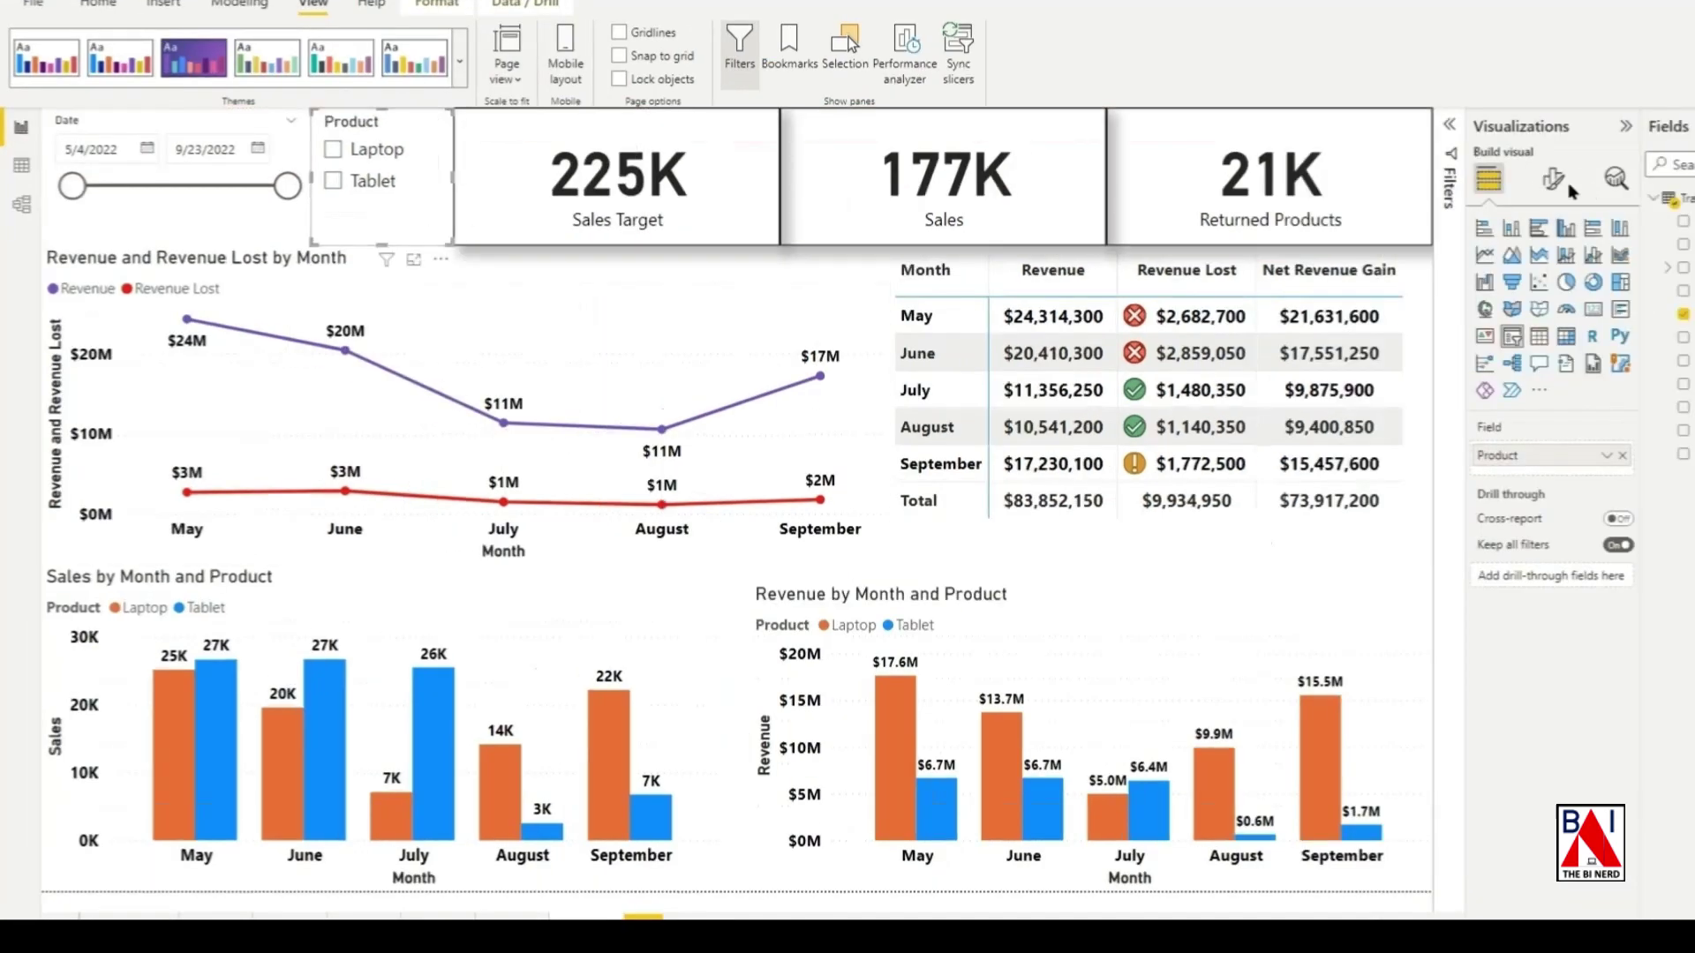
Step: Make the Product slicer's header text and its values bold
click(1414, 204)
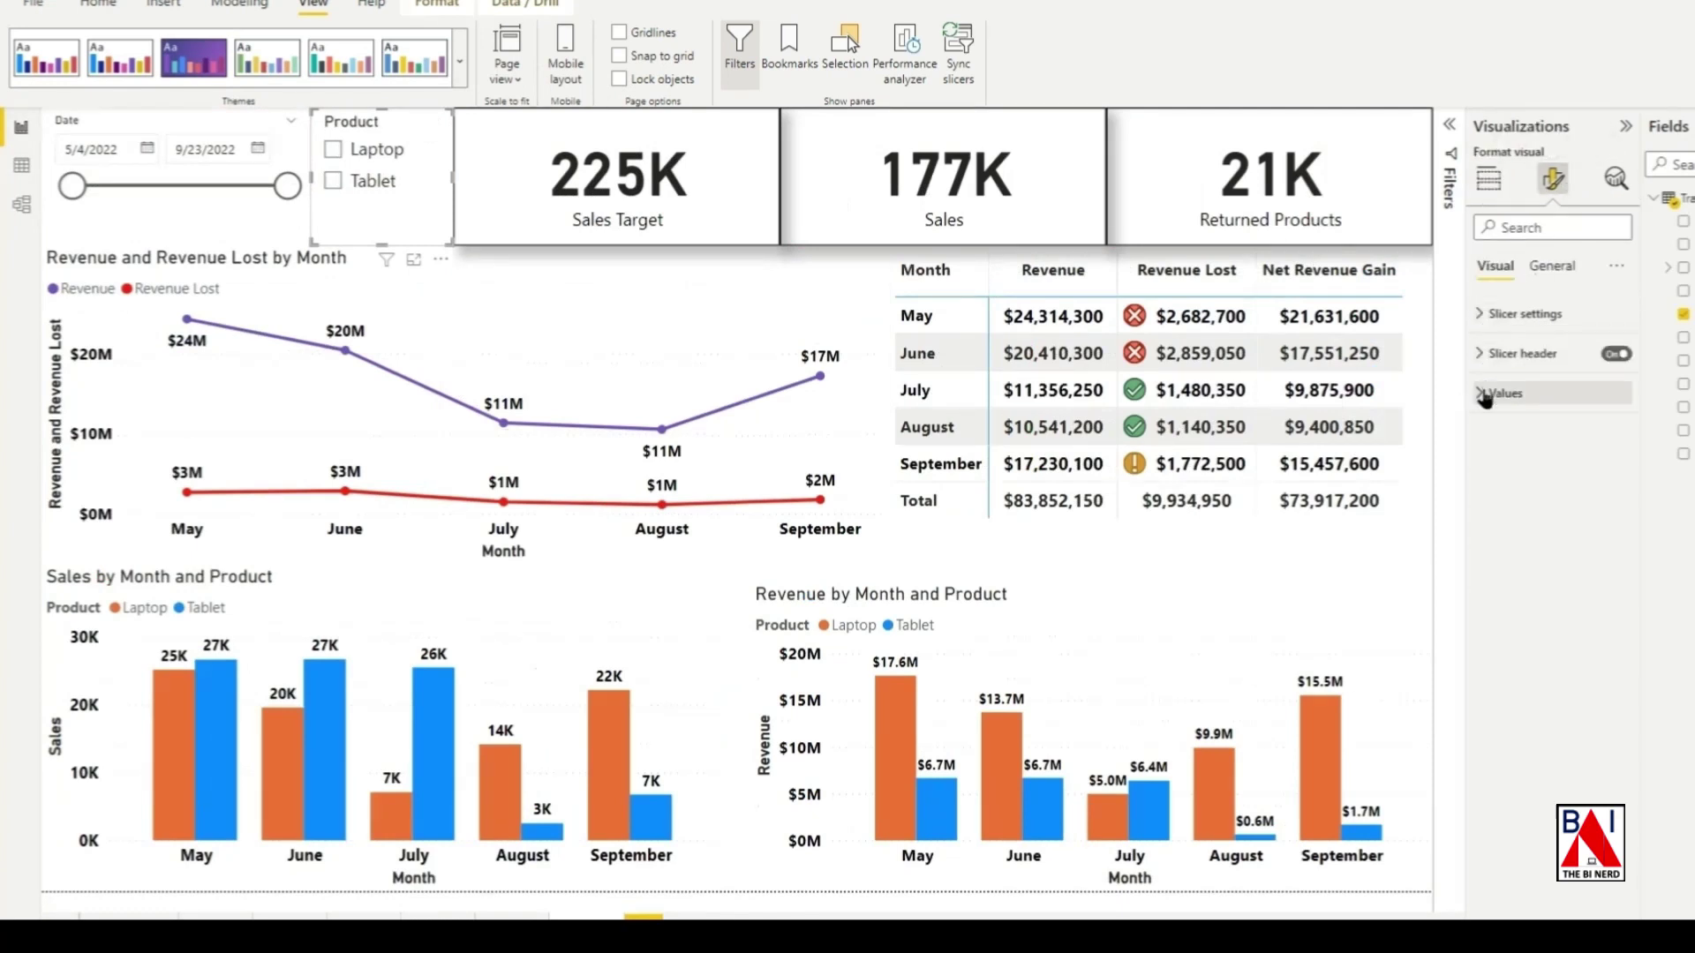
click(1481, 355)
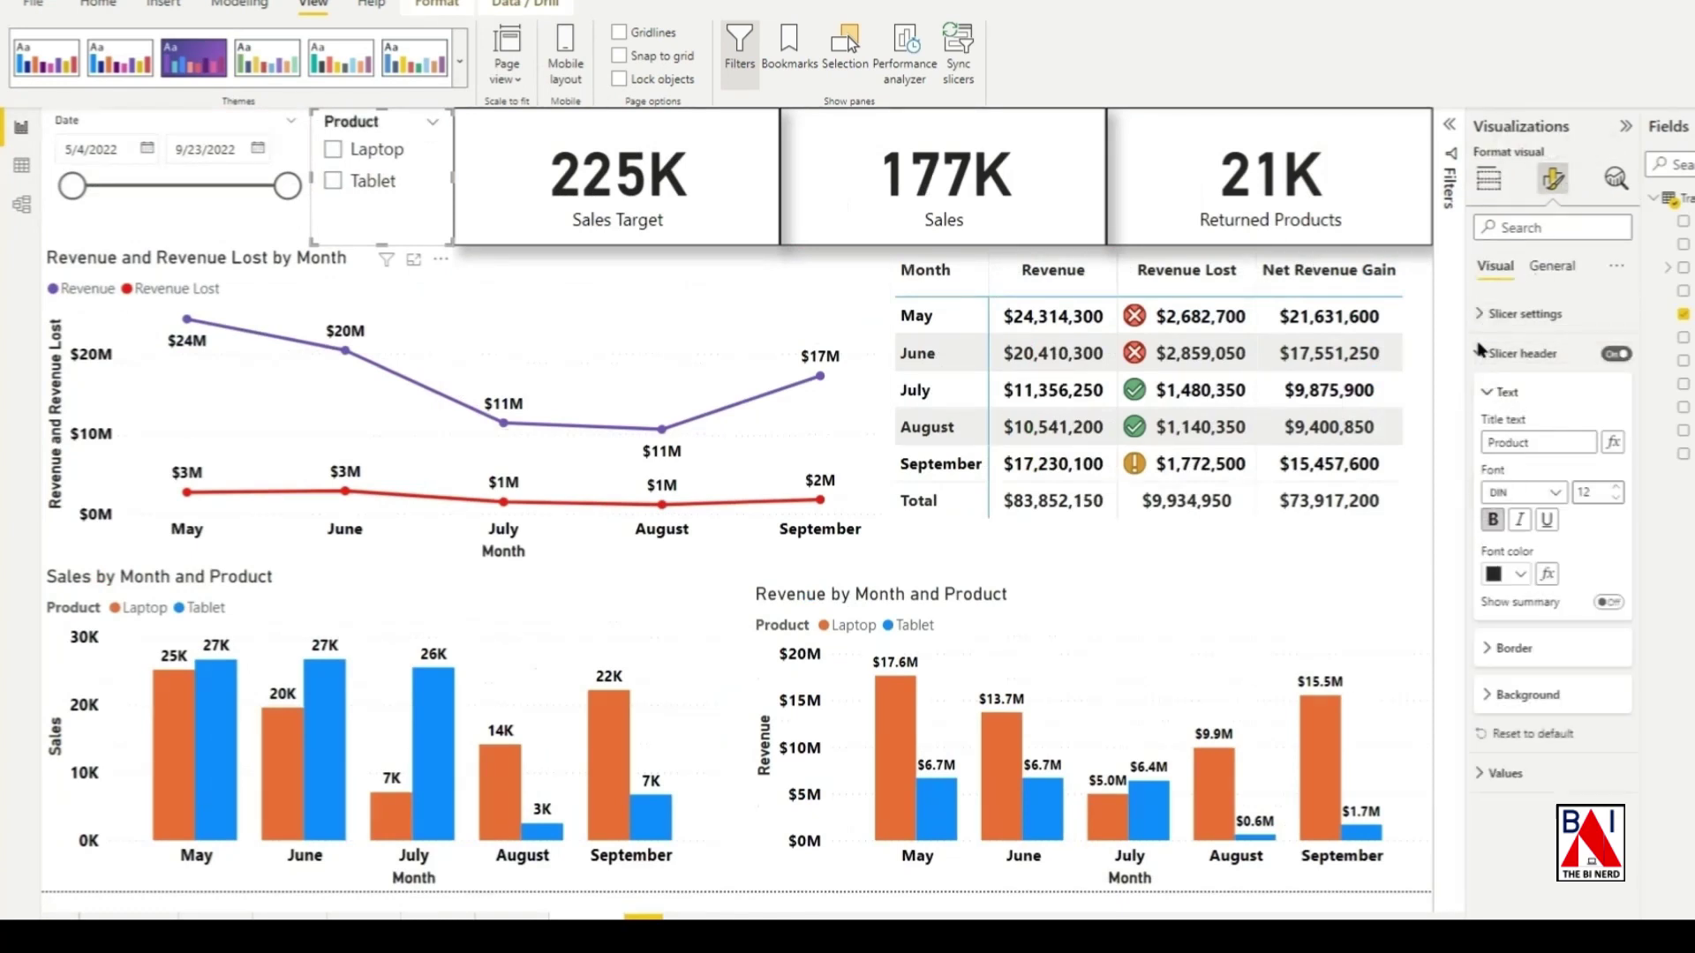
click(1483, 358)
click(1492, 393)
click(1492, 508)
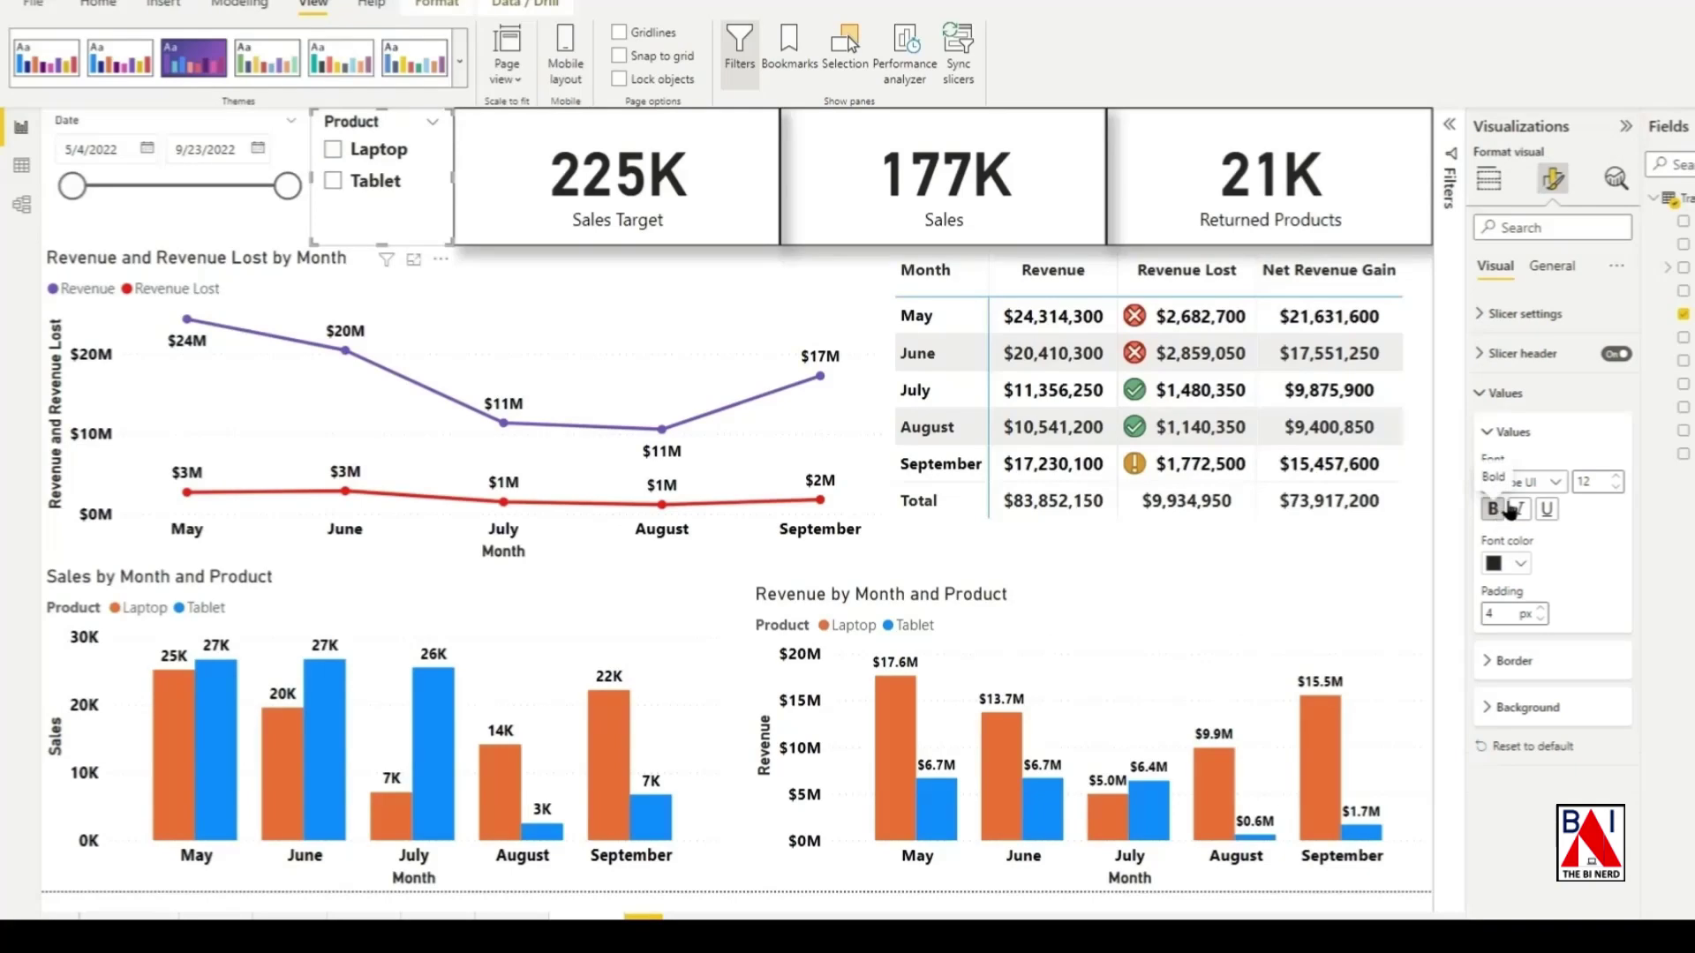
click(1483, 393)
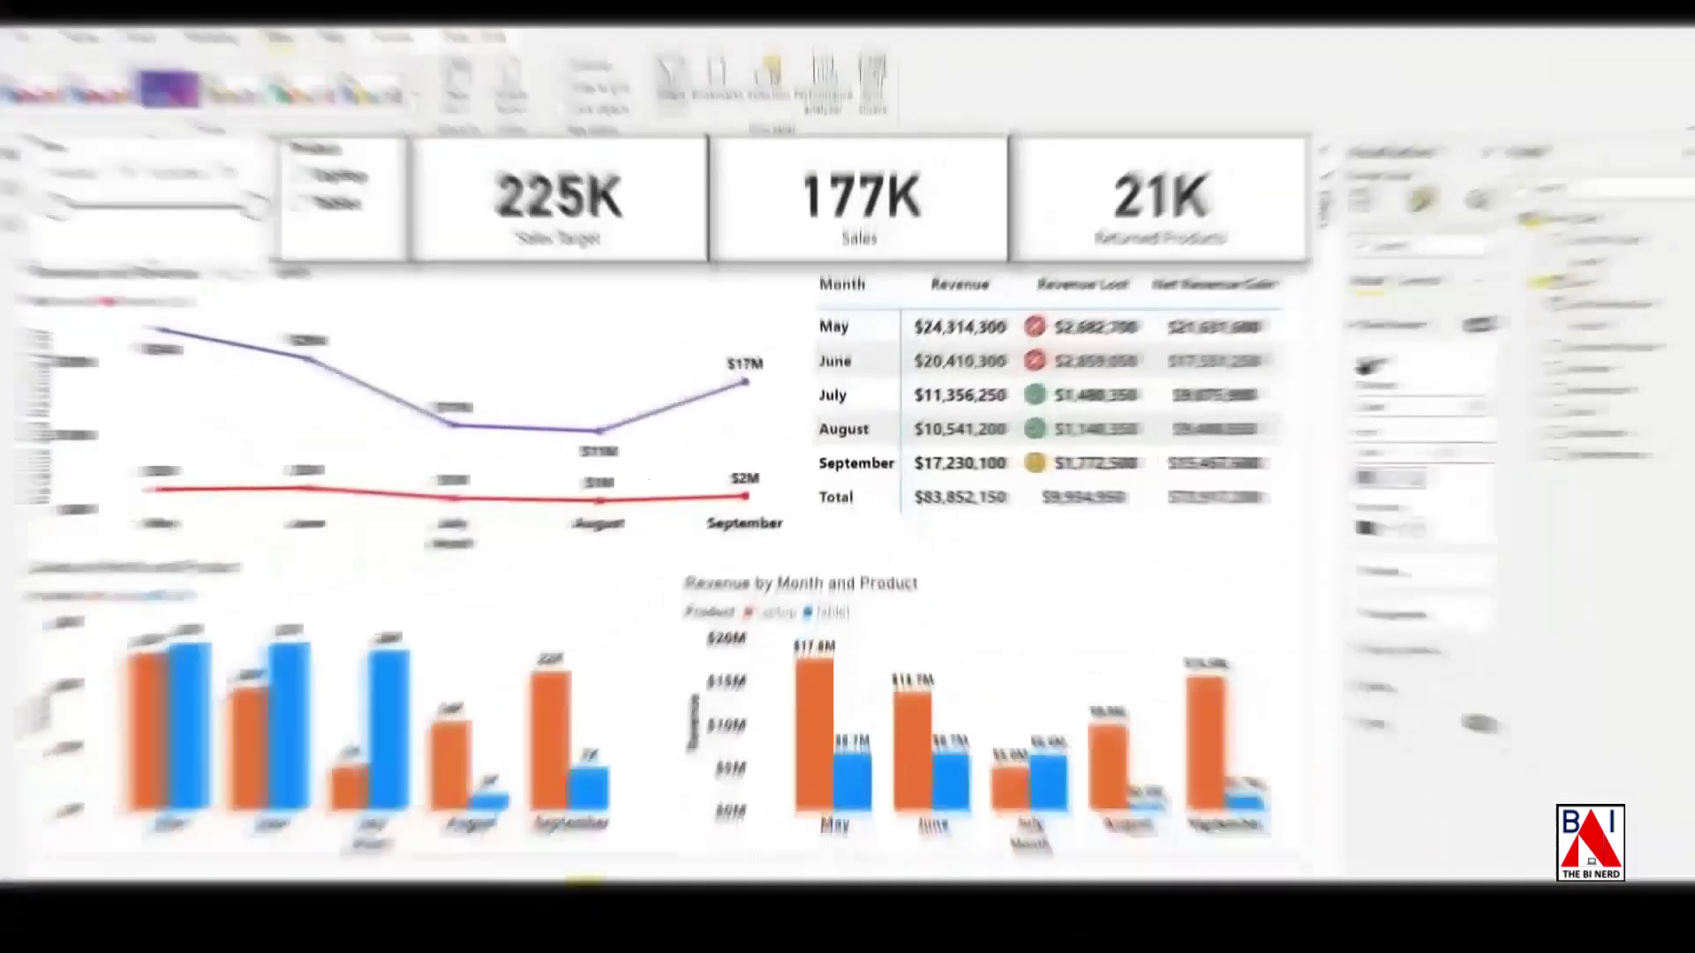
Step: Make the Date slicer's values bold with font size 10
click(1359, 362)
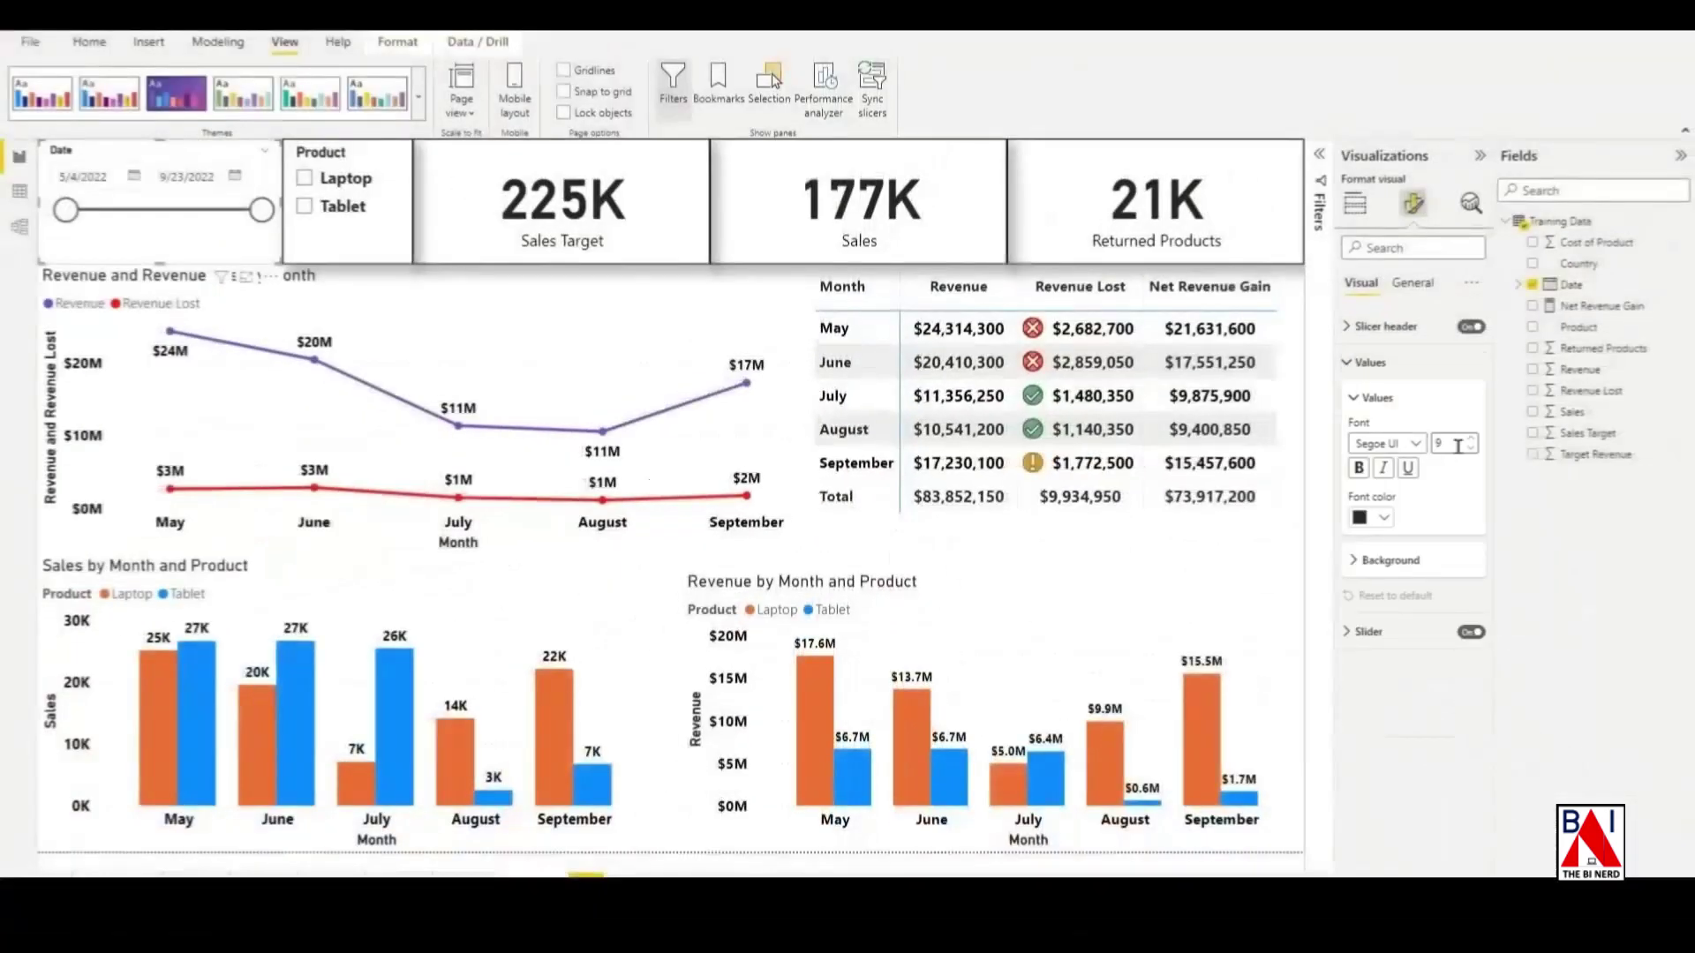
click(1360, 468)
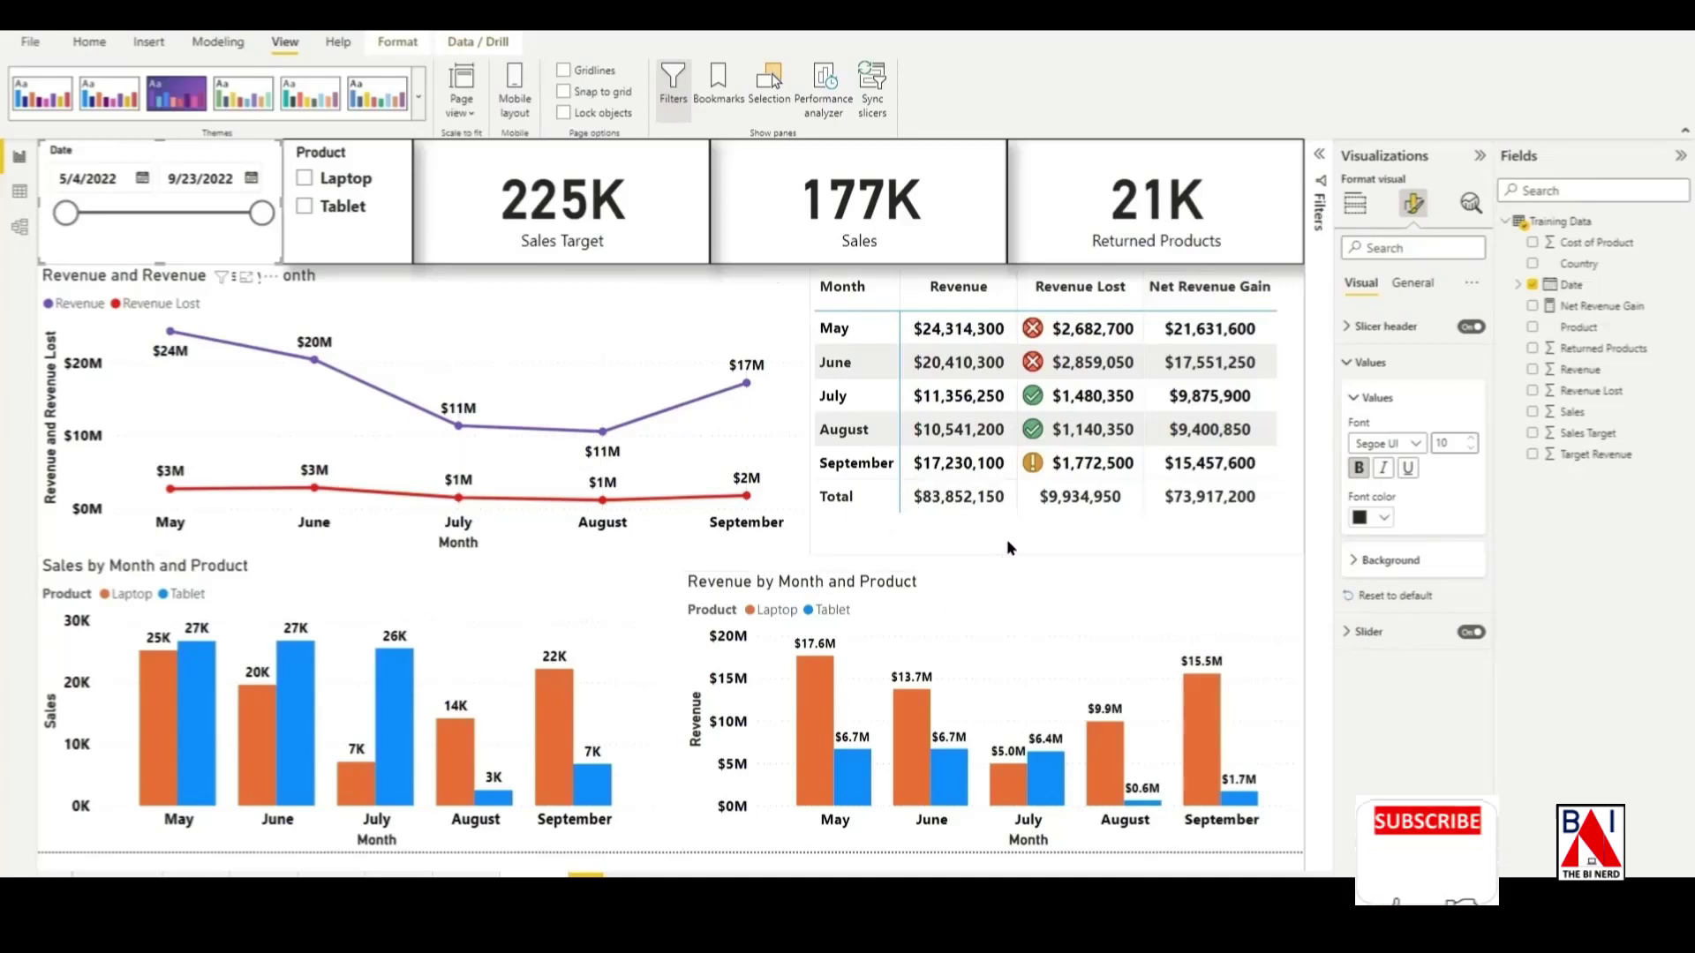
Step: Retitle the Revenue by Month and Product chart as "Revenue" and make the title bold and centred
click(815, 591)
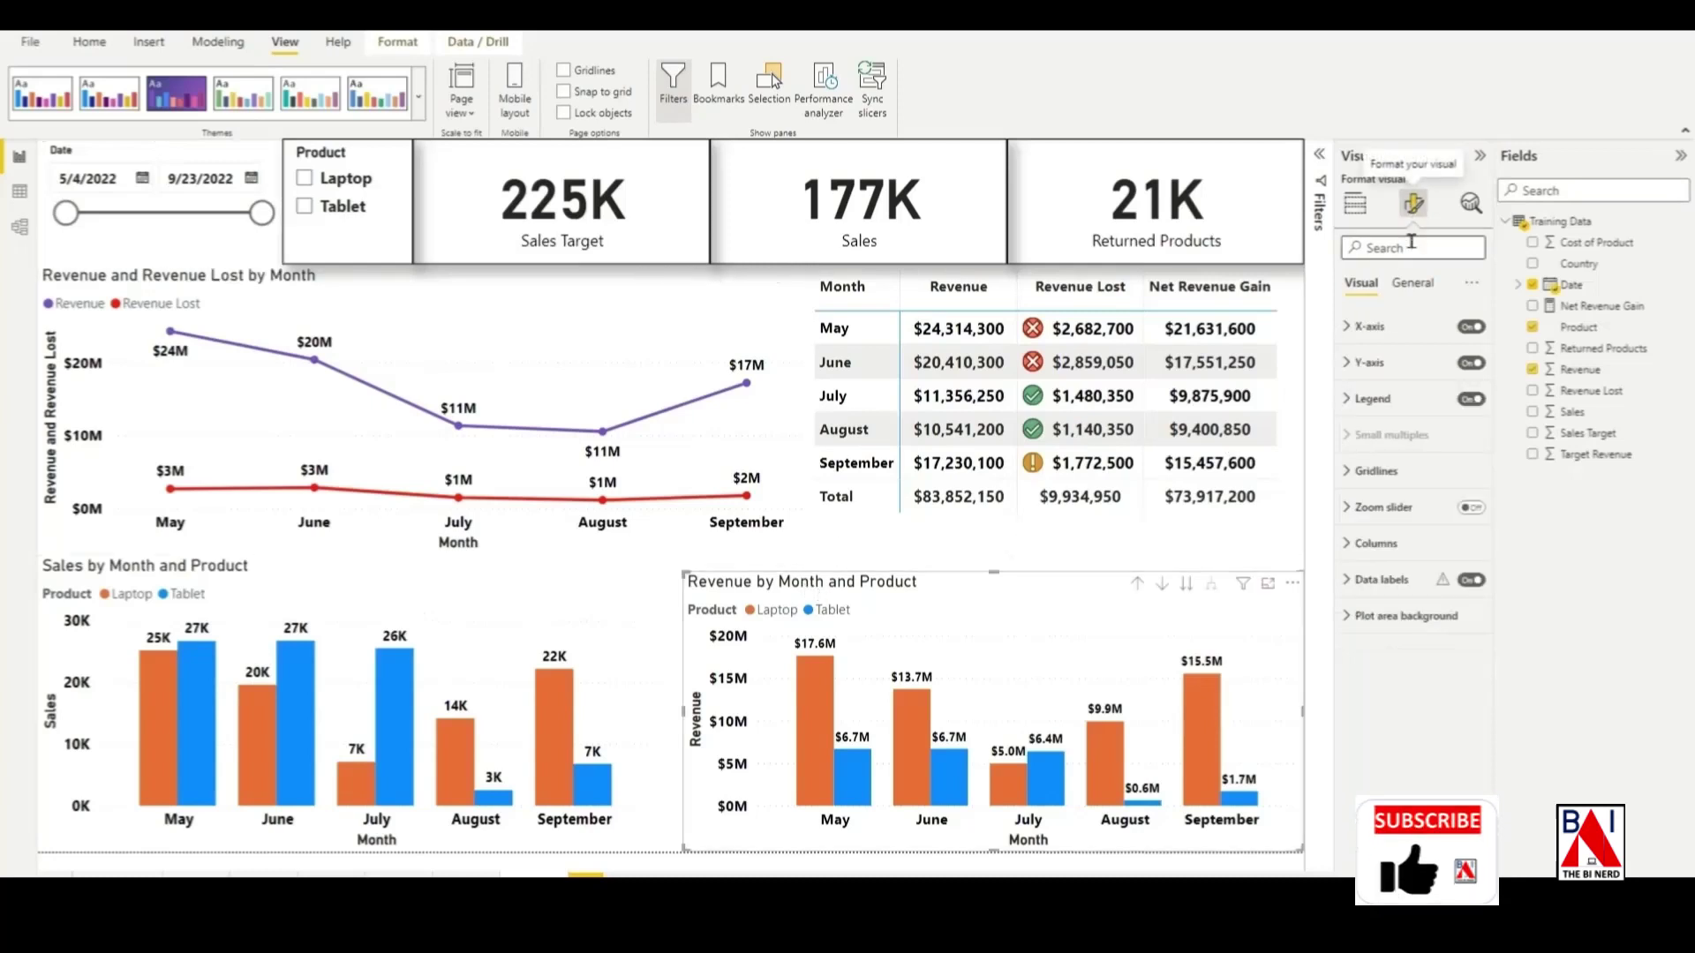
click(1414, 285)
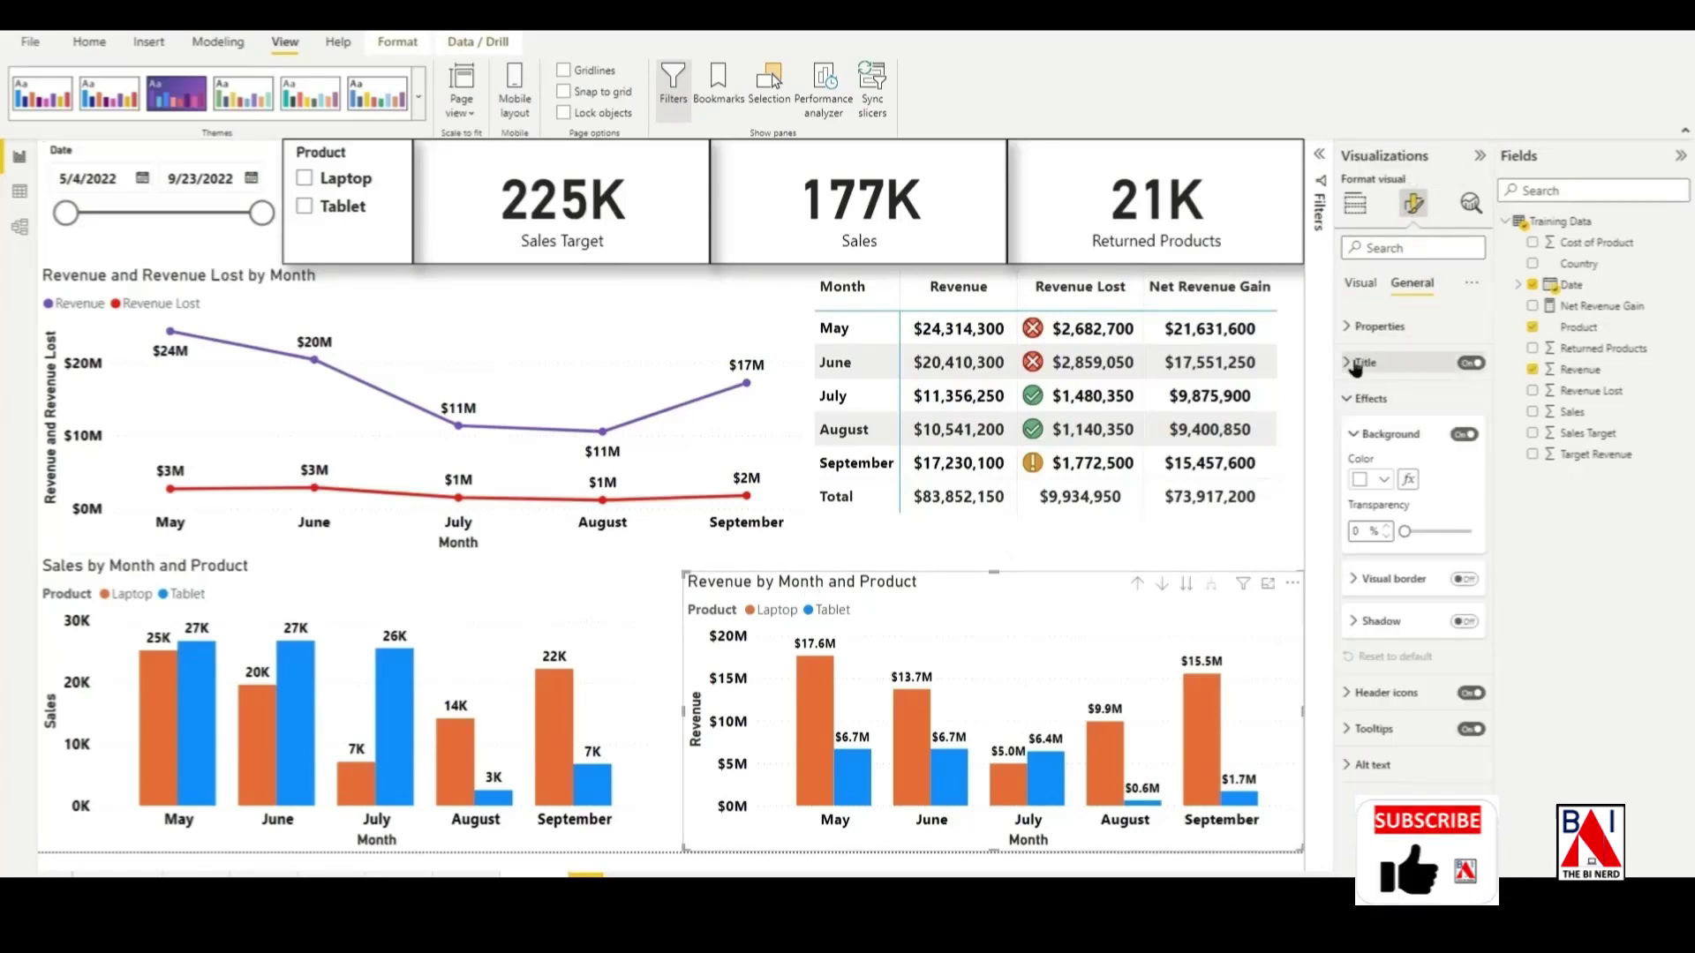
click(1373, 362)
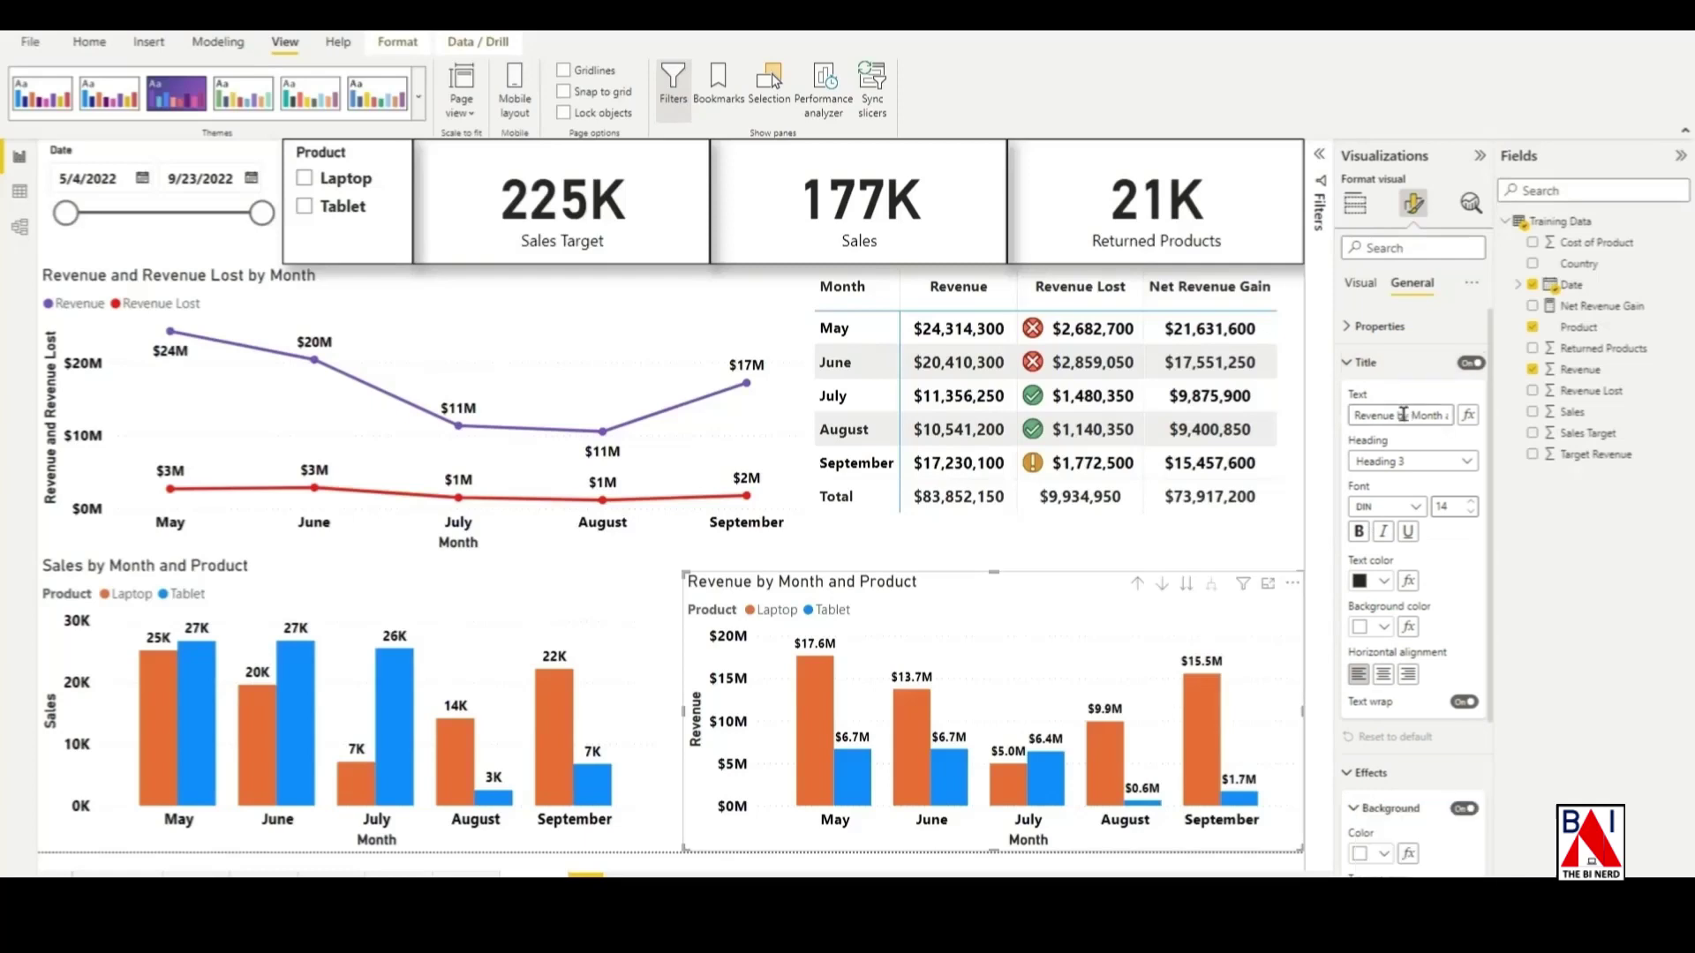
triple_click(1403, 414)
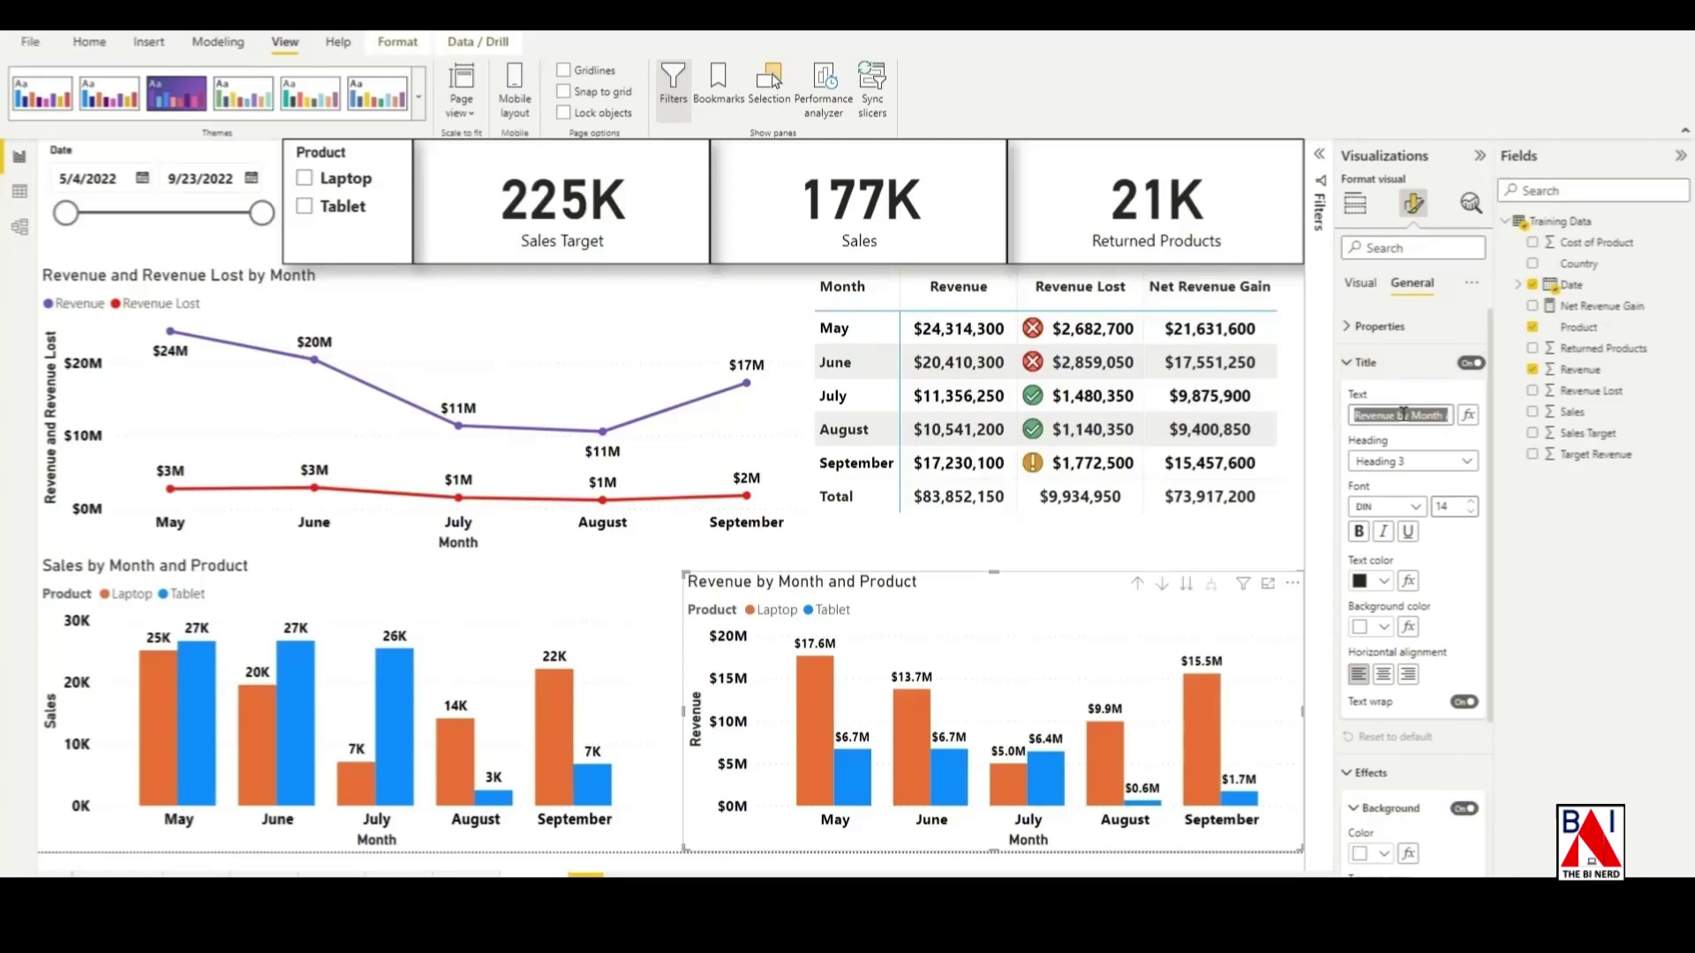
key(BackSpace)
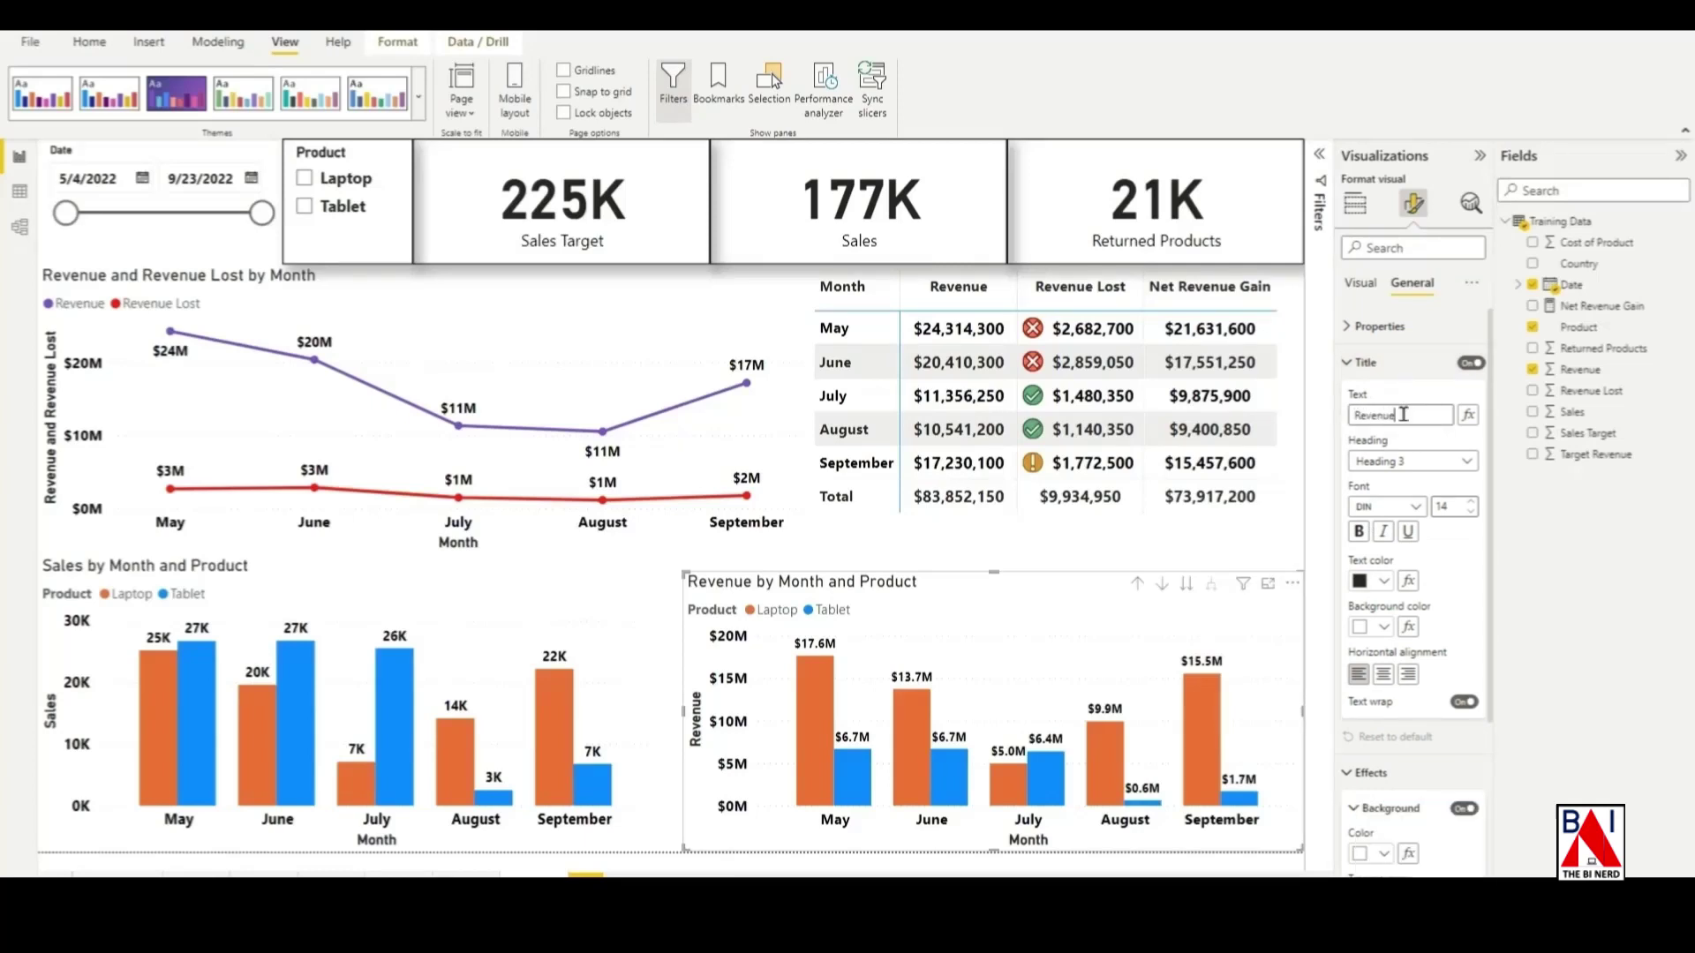
text(Revenue)
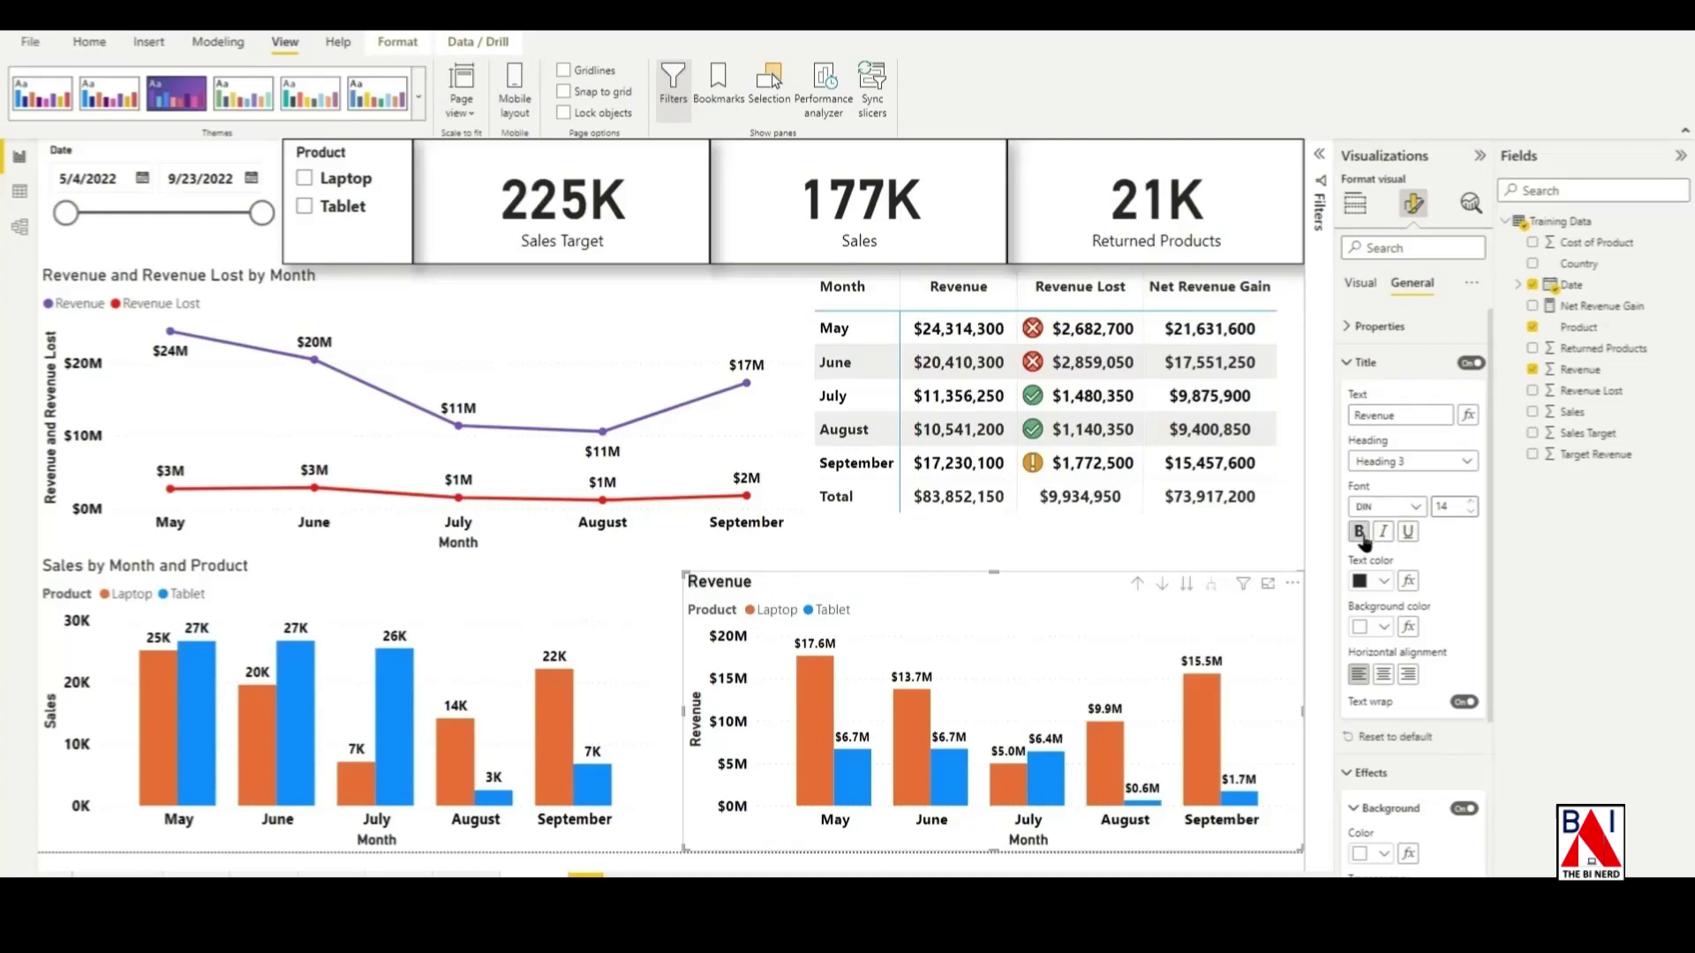
click(1391, 675)
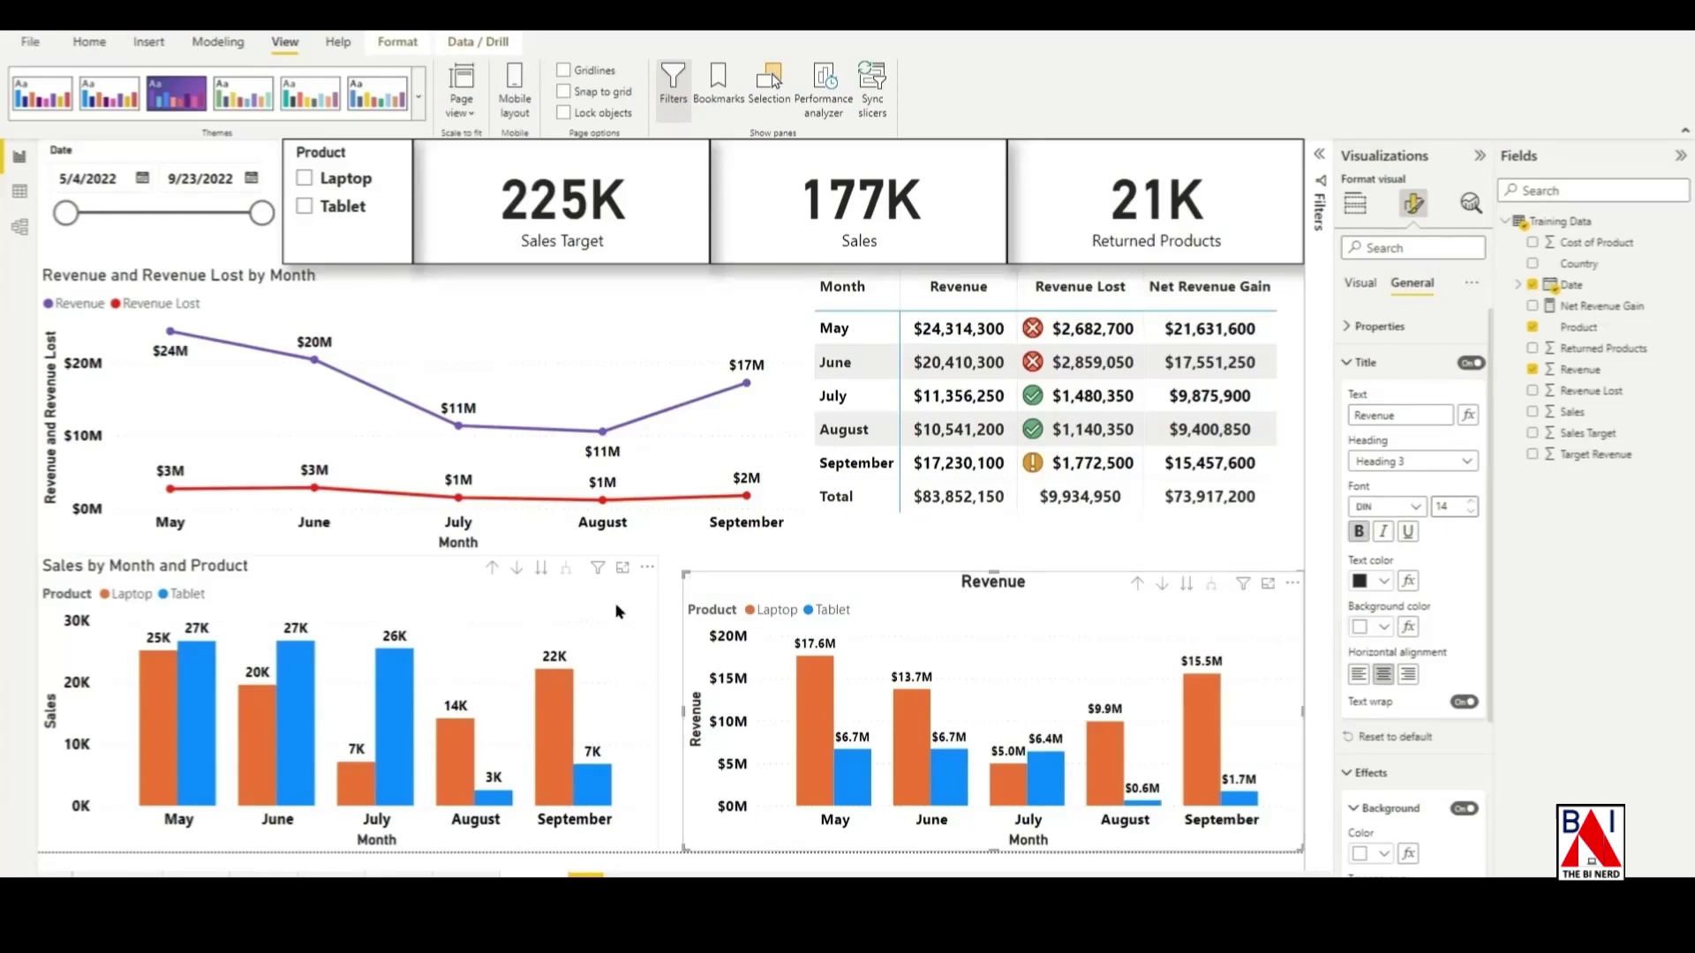
Step: Retitle the Sales by Month and Product chart as "Sales", with the title bold and centred
click(587, 596)
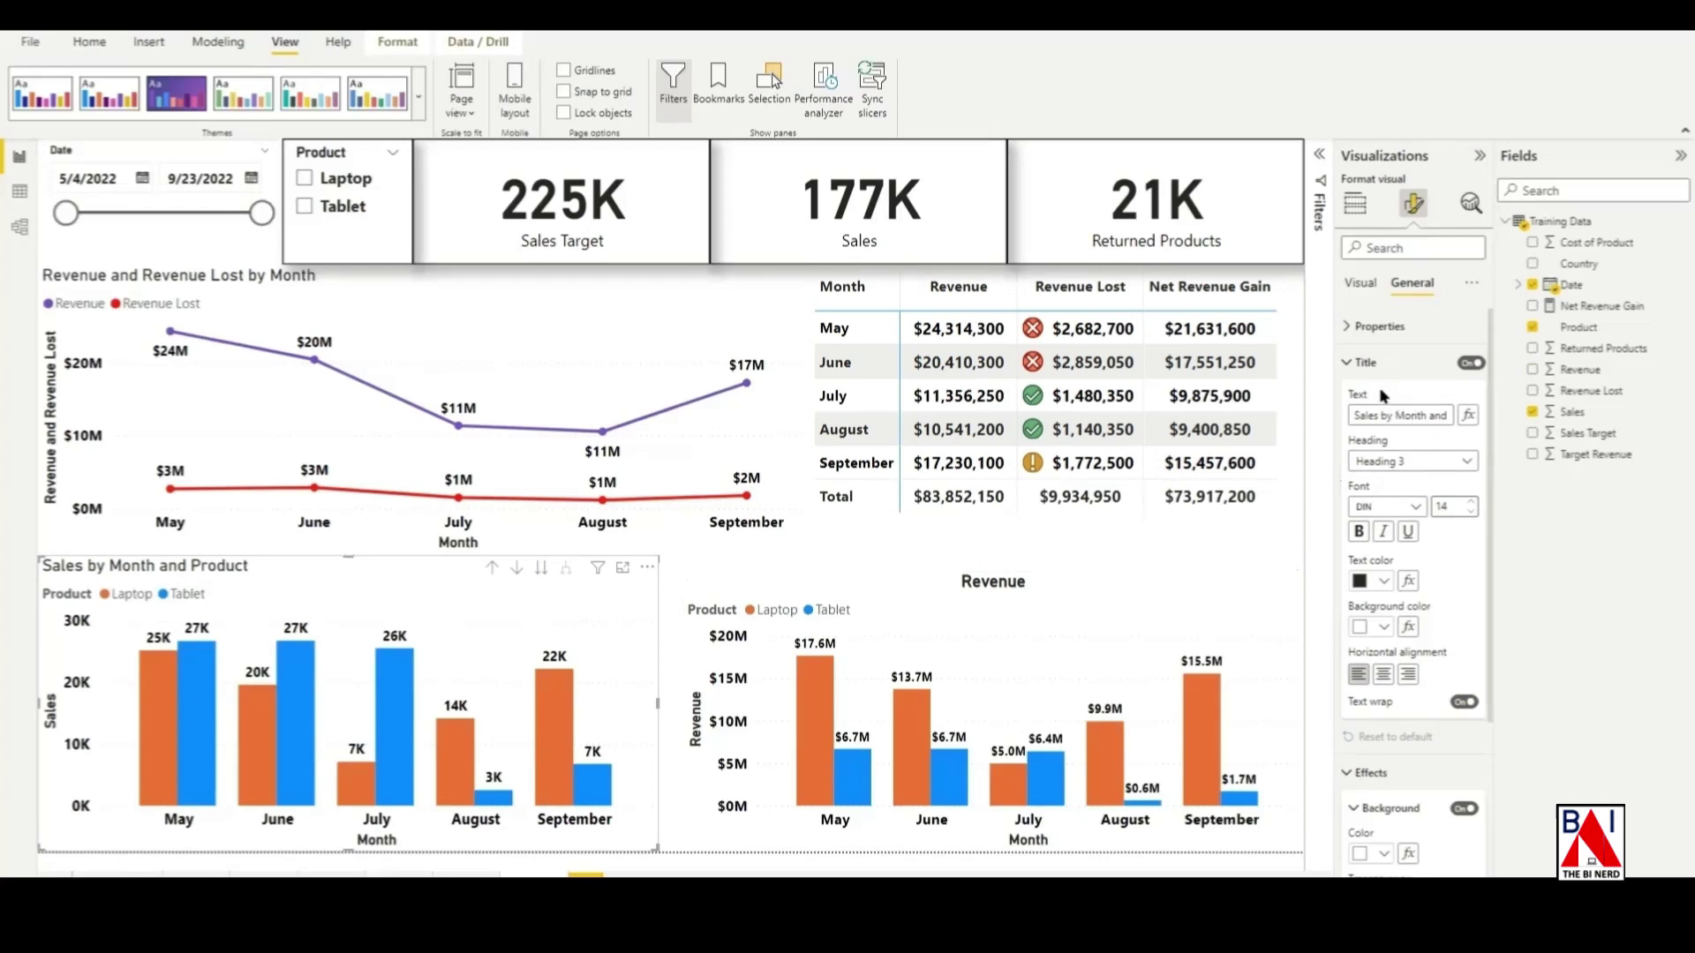
triple_click(1387, 414)
key(BackSpace)
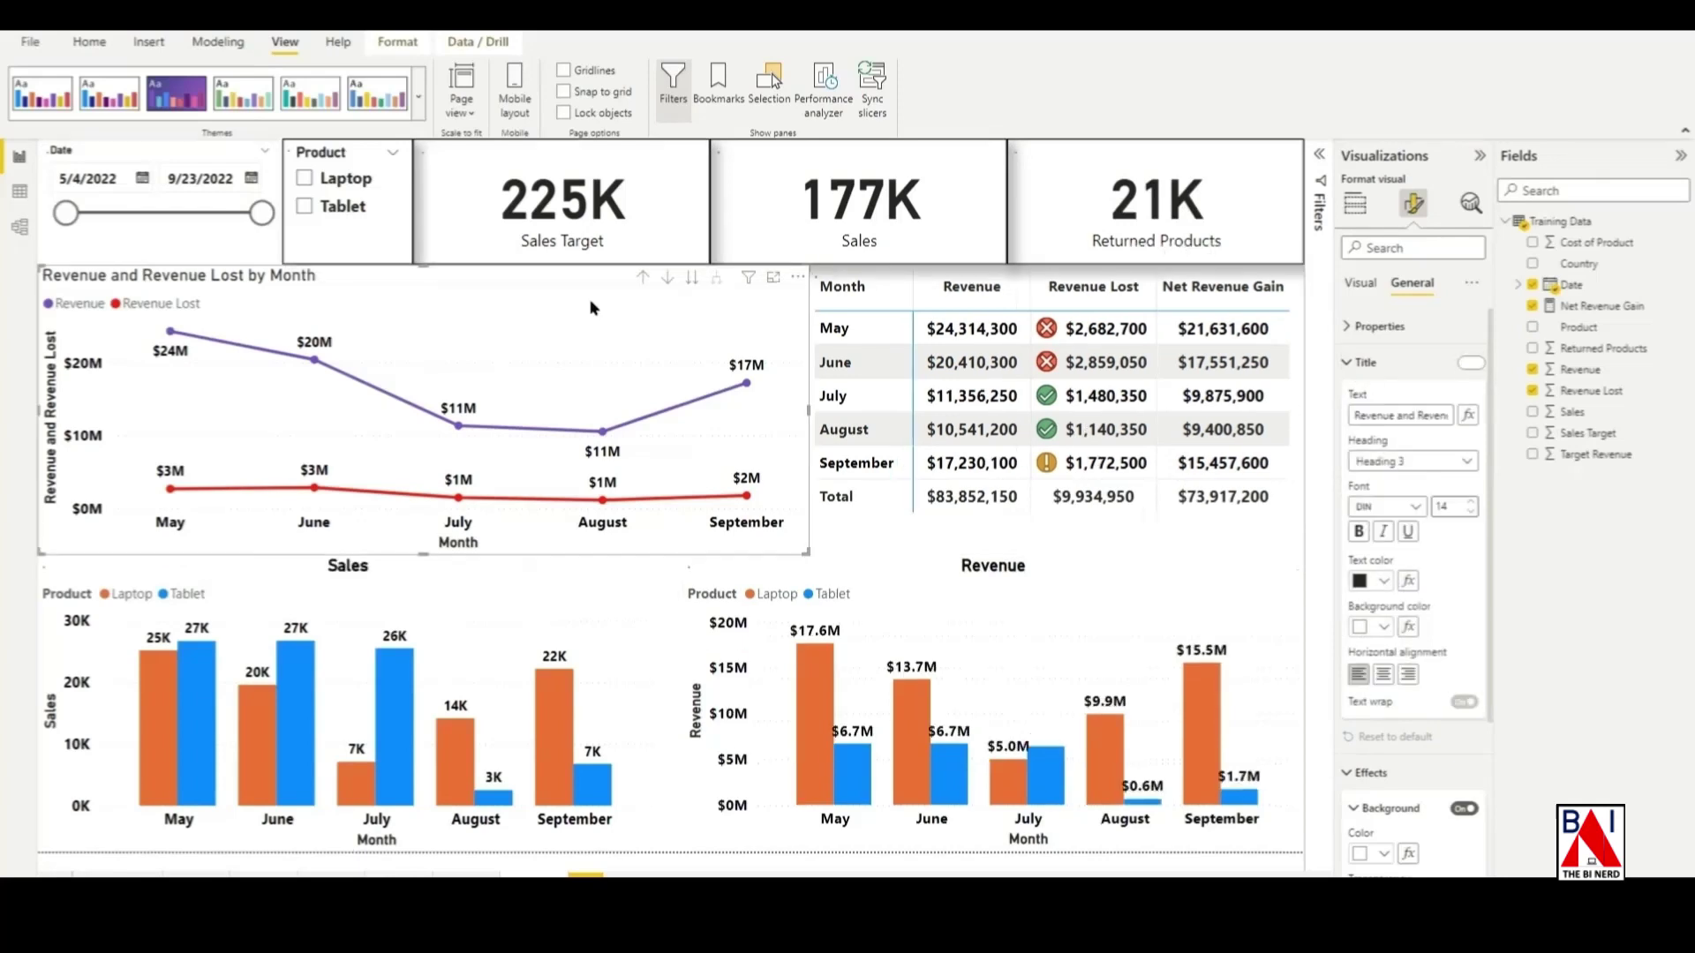
Step: Retitle the line chart as "Revenue vs Revenue Lost" and make the title bold, black and centred
triple_click(1426, 412)
text(Revn)
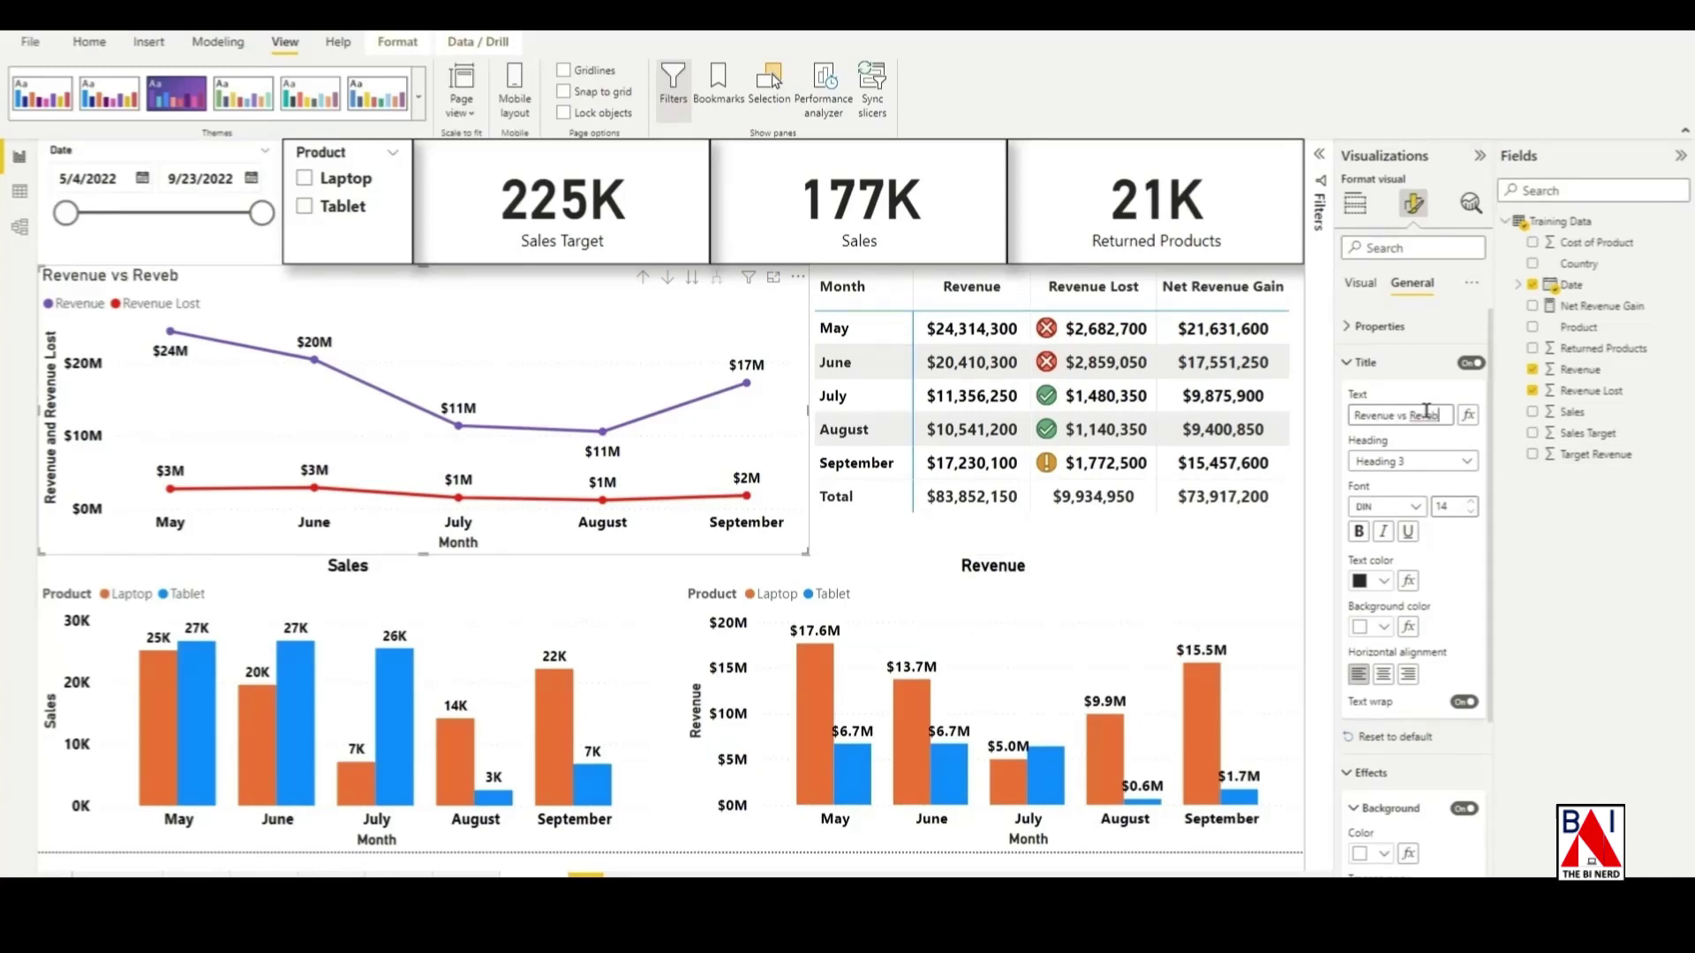
text(nue vs Revenue Lost)
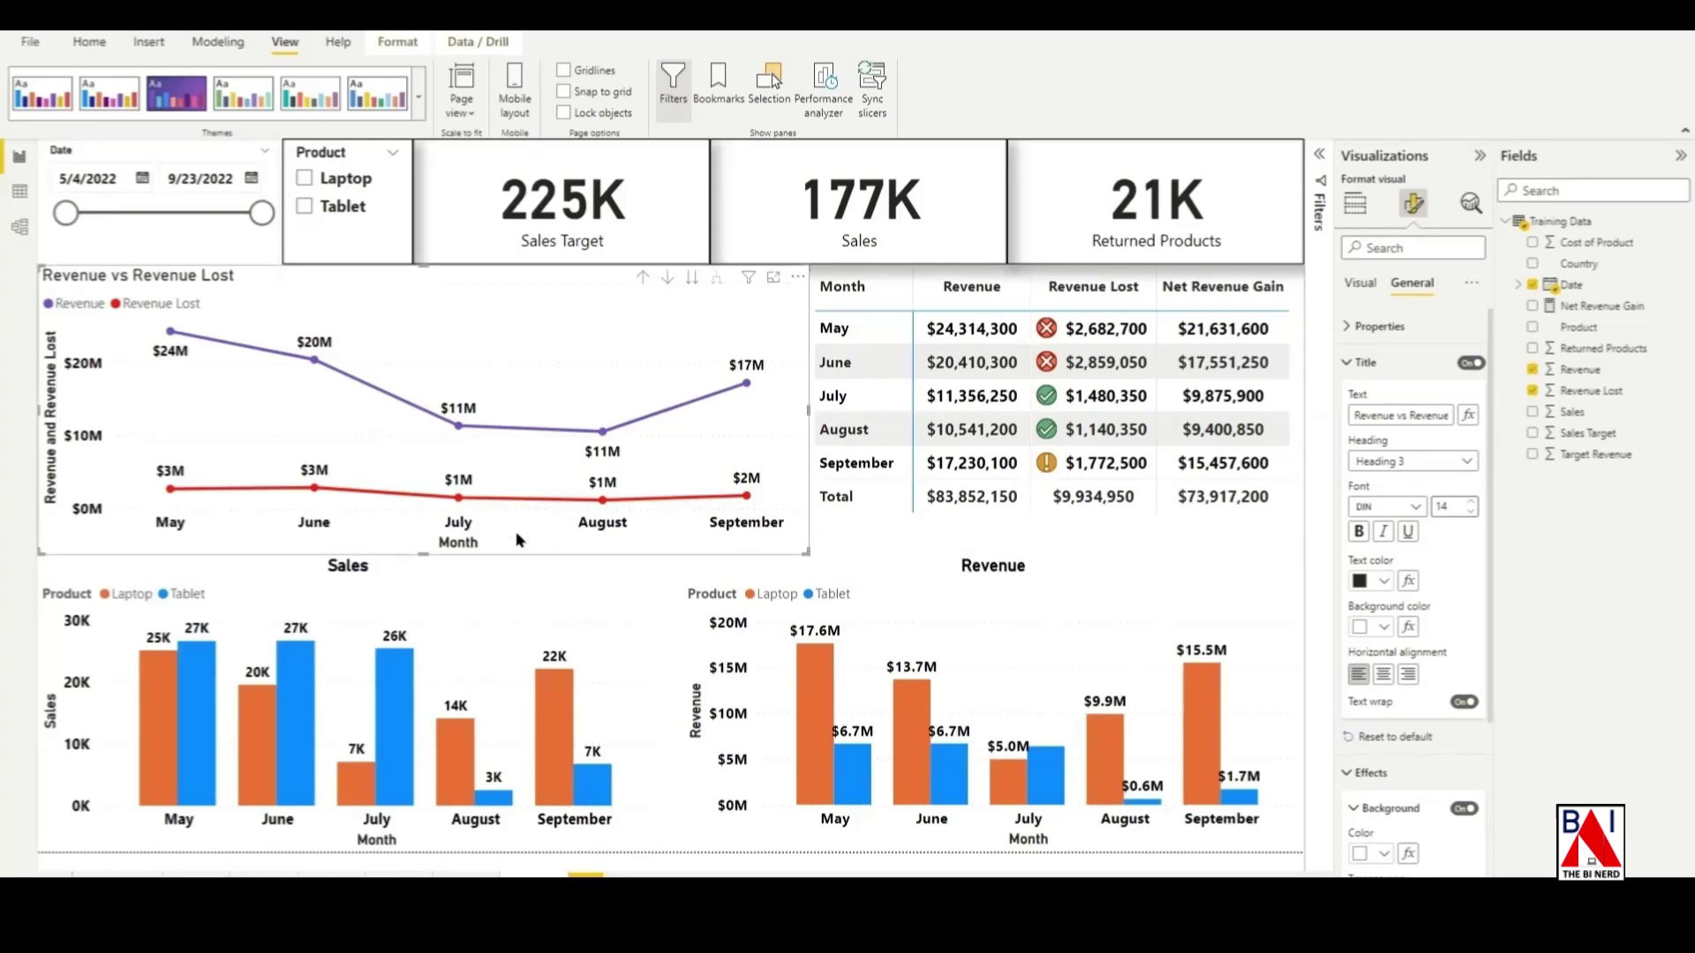
click(1359, 532)
click(1379, 581)
click(1398, 643)
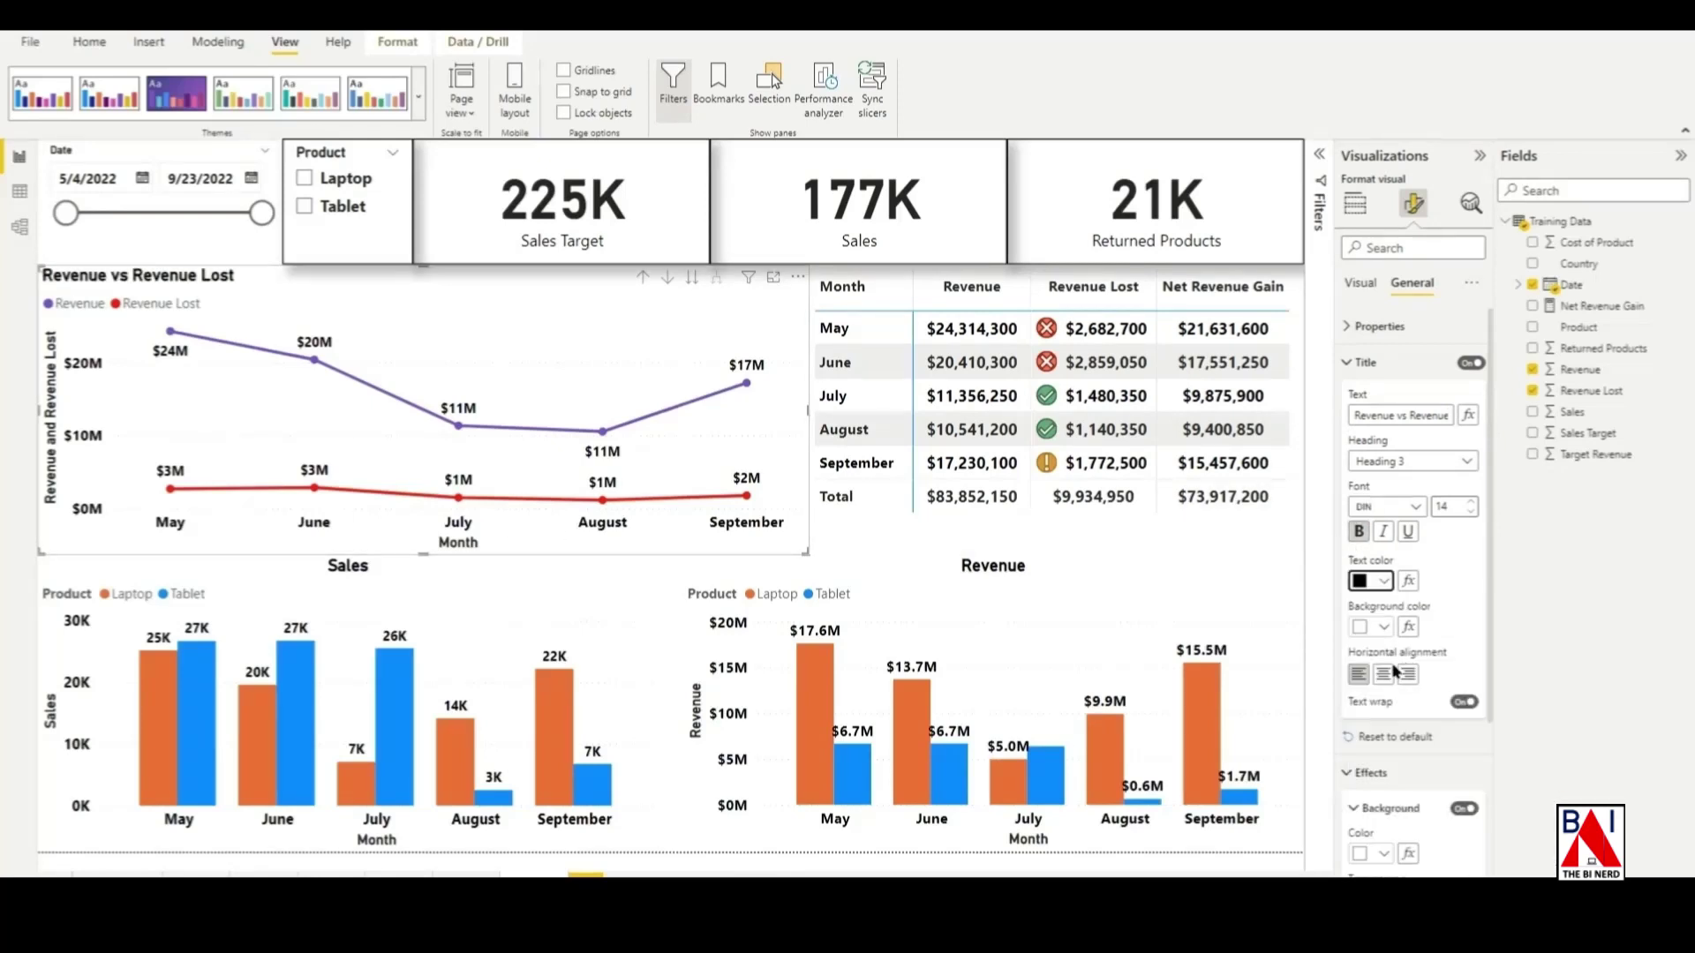
click(1384, 674)
Step: Turn on the visual border for the Revenue and Sales column charts
click(853, 583)
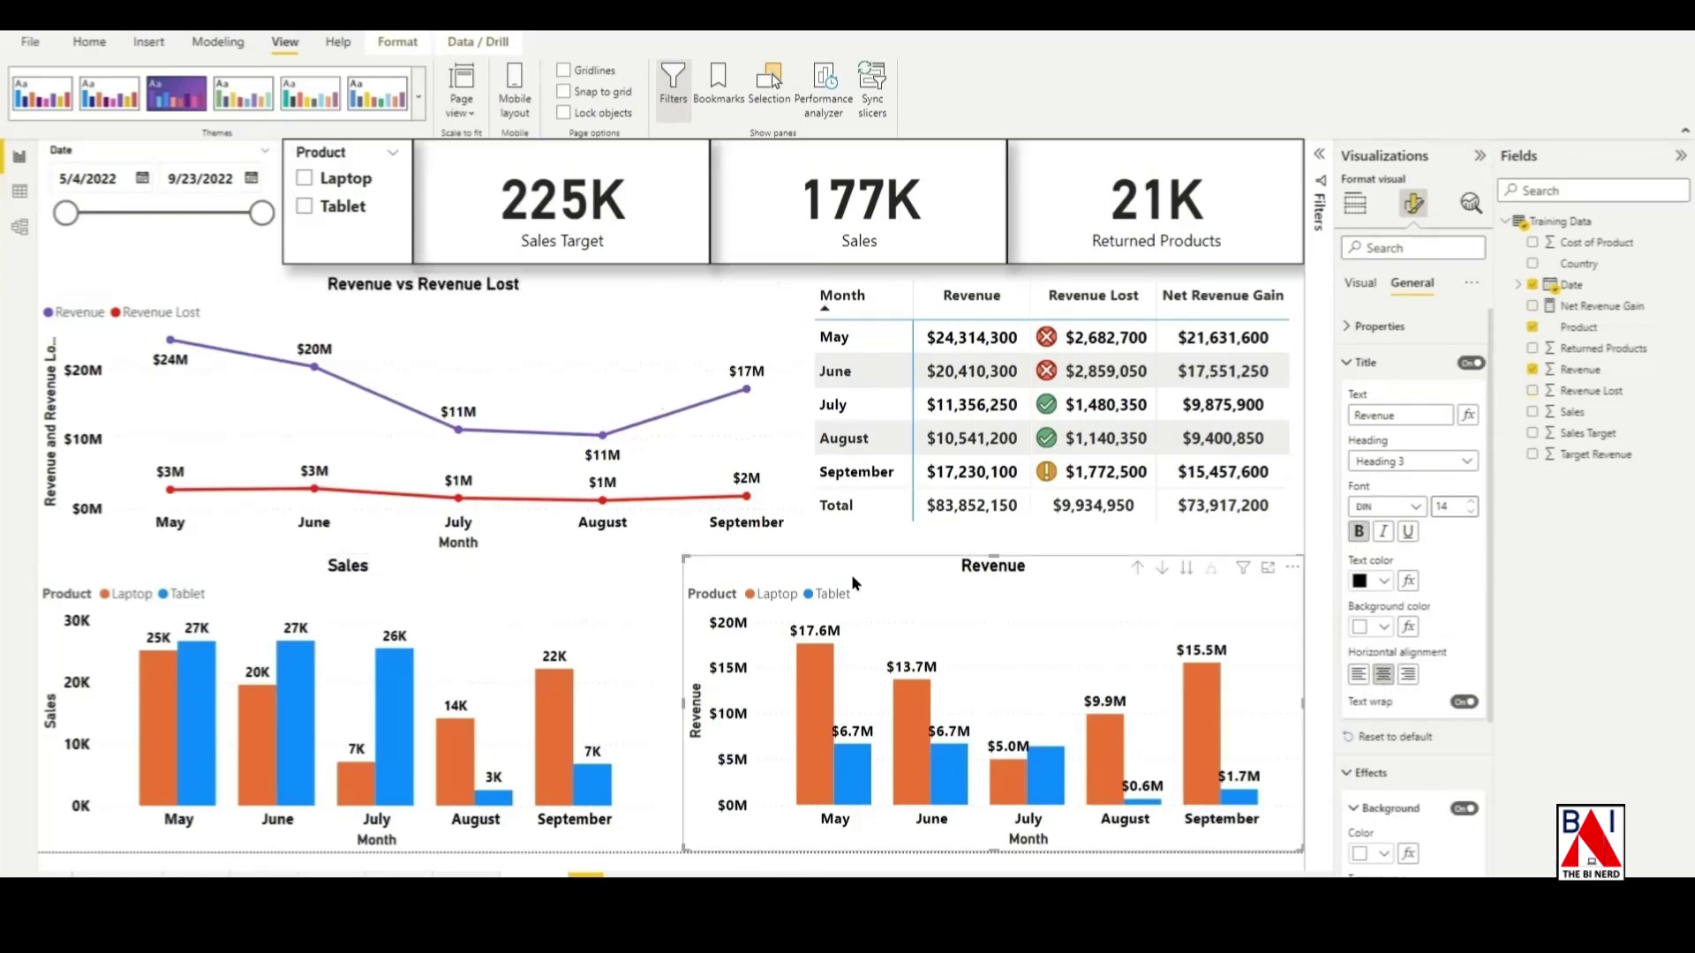
click(1364, 362)
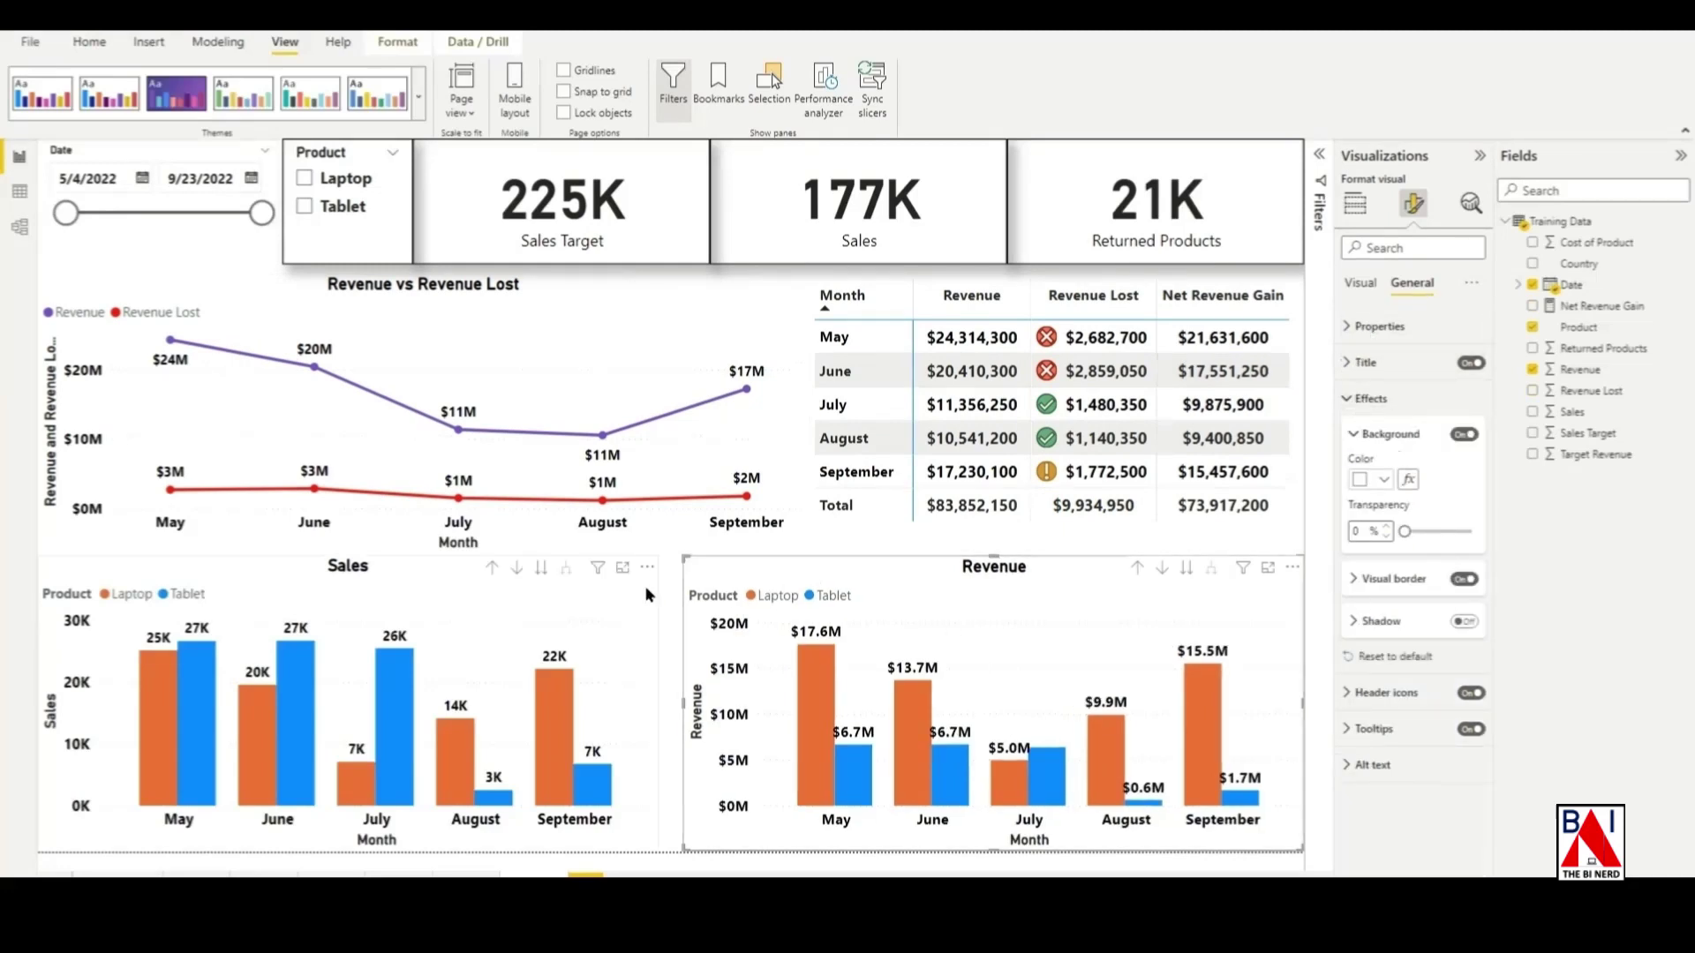
click(645, 585)
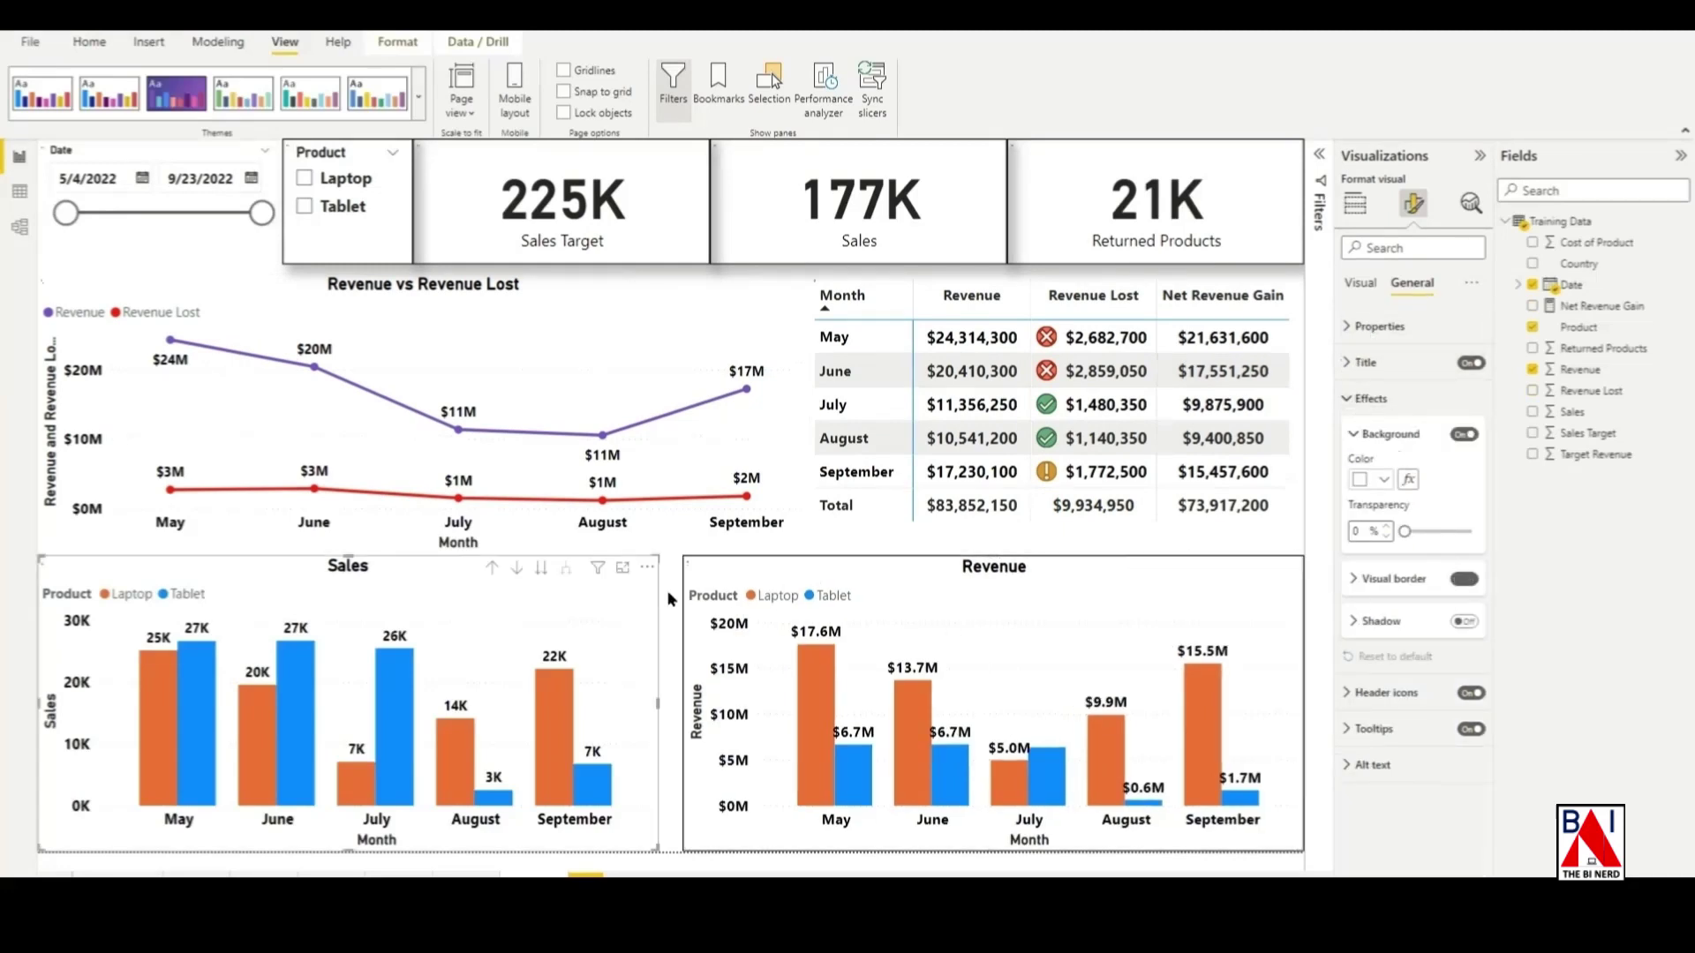
Step: Widen the Sales and Revenue charts until their edges meet, and turn on visual borders for the matrix and line chart
click(693, 700)
drag(684, 703, 671, 702)
click(654, 702)
click(970, 533)
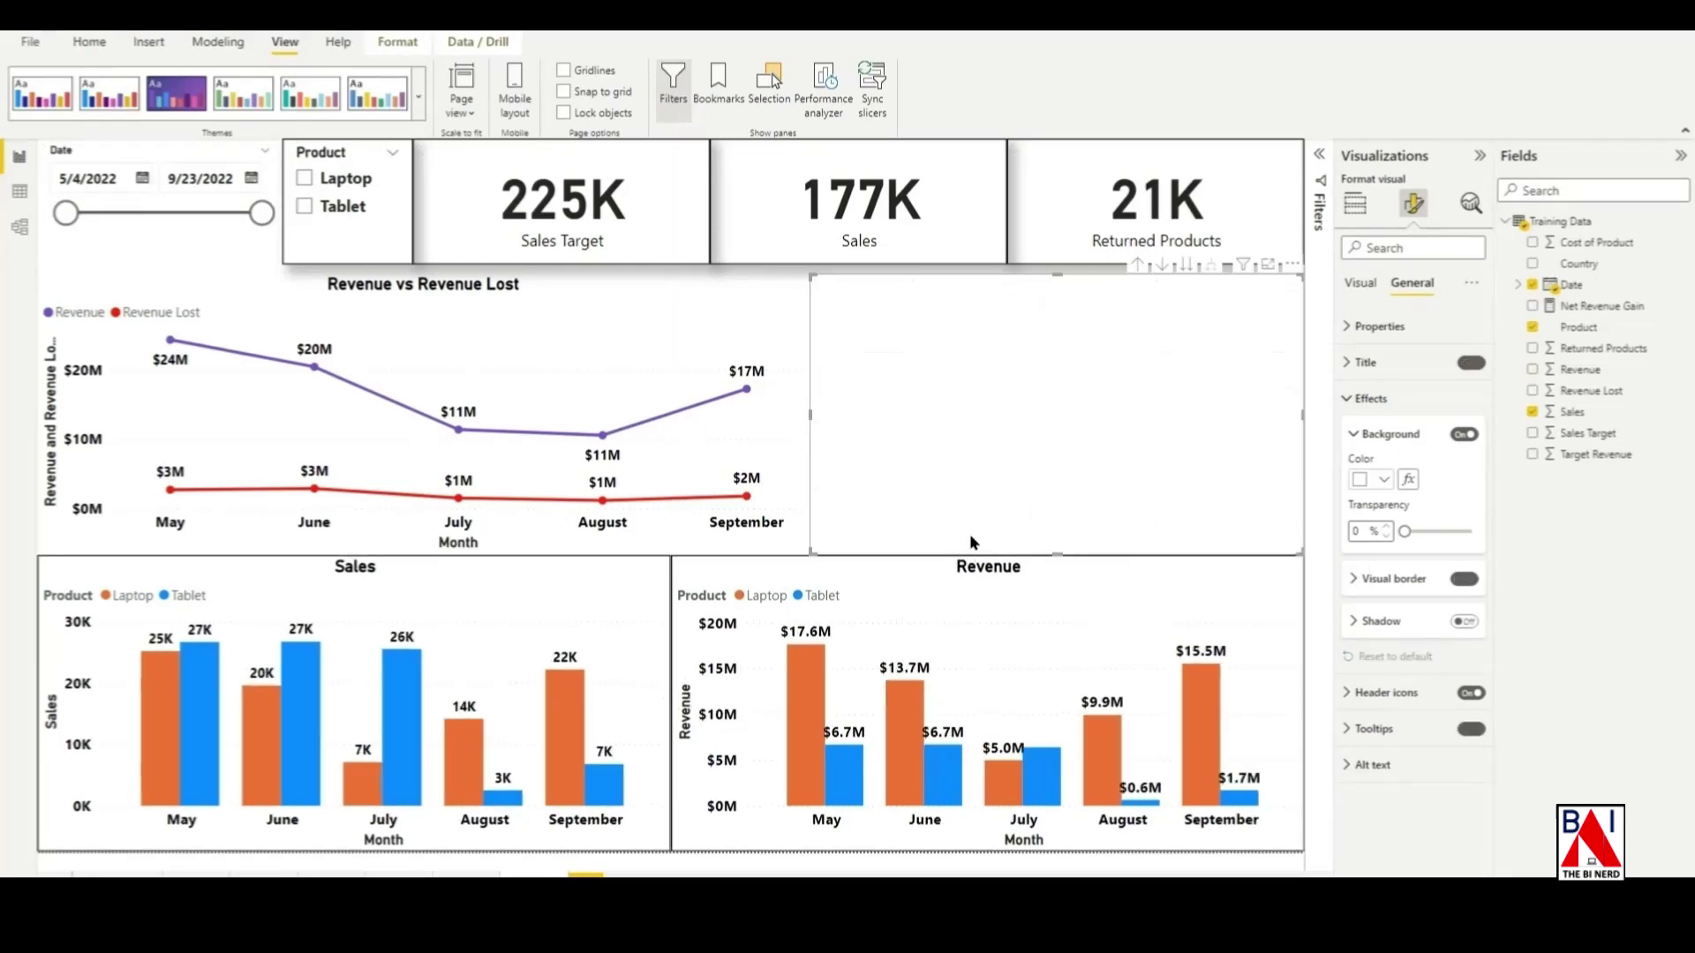
click(1463, 580)
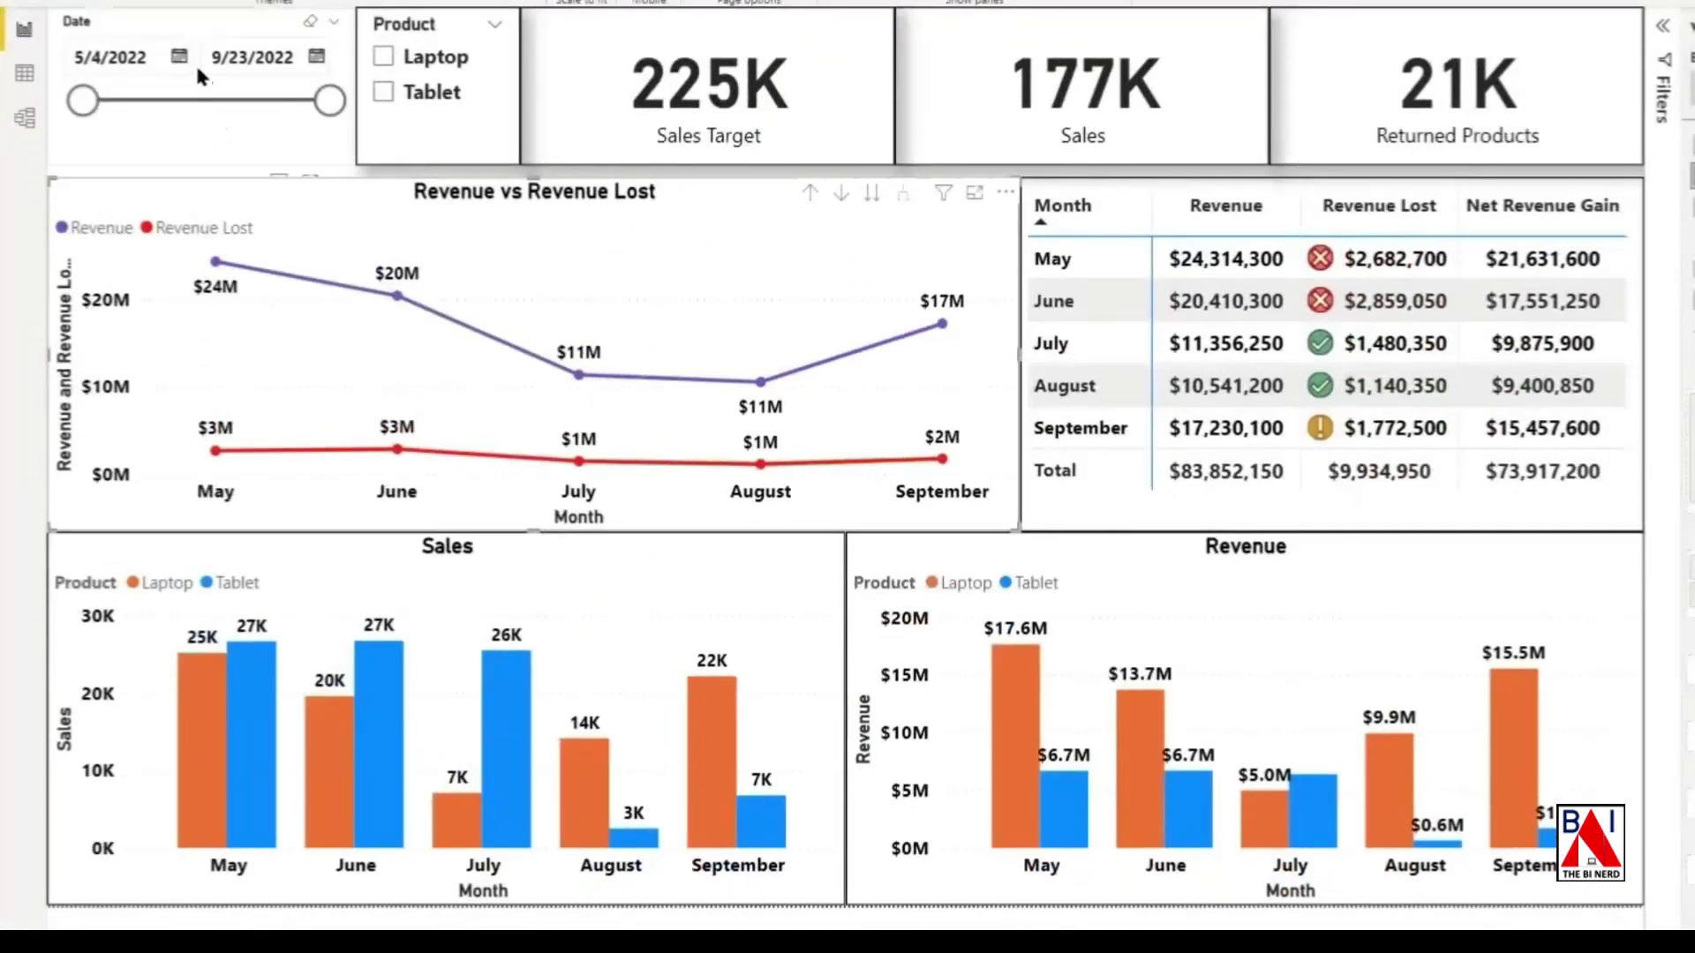
Step: Filter the dashboard to June with the Date slicer, from 6/1/2022 to 6/30/2022
click(181, 57)
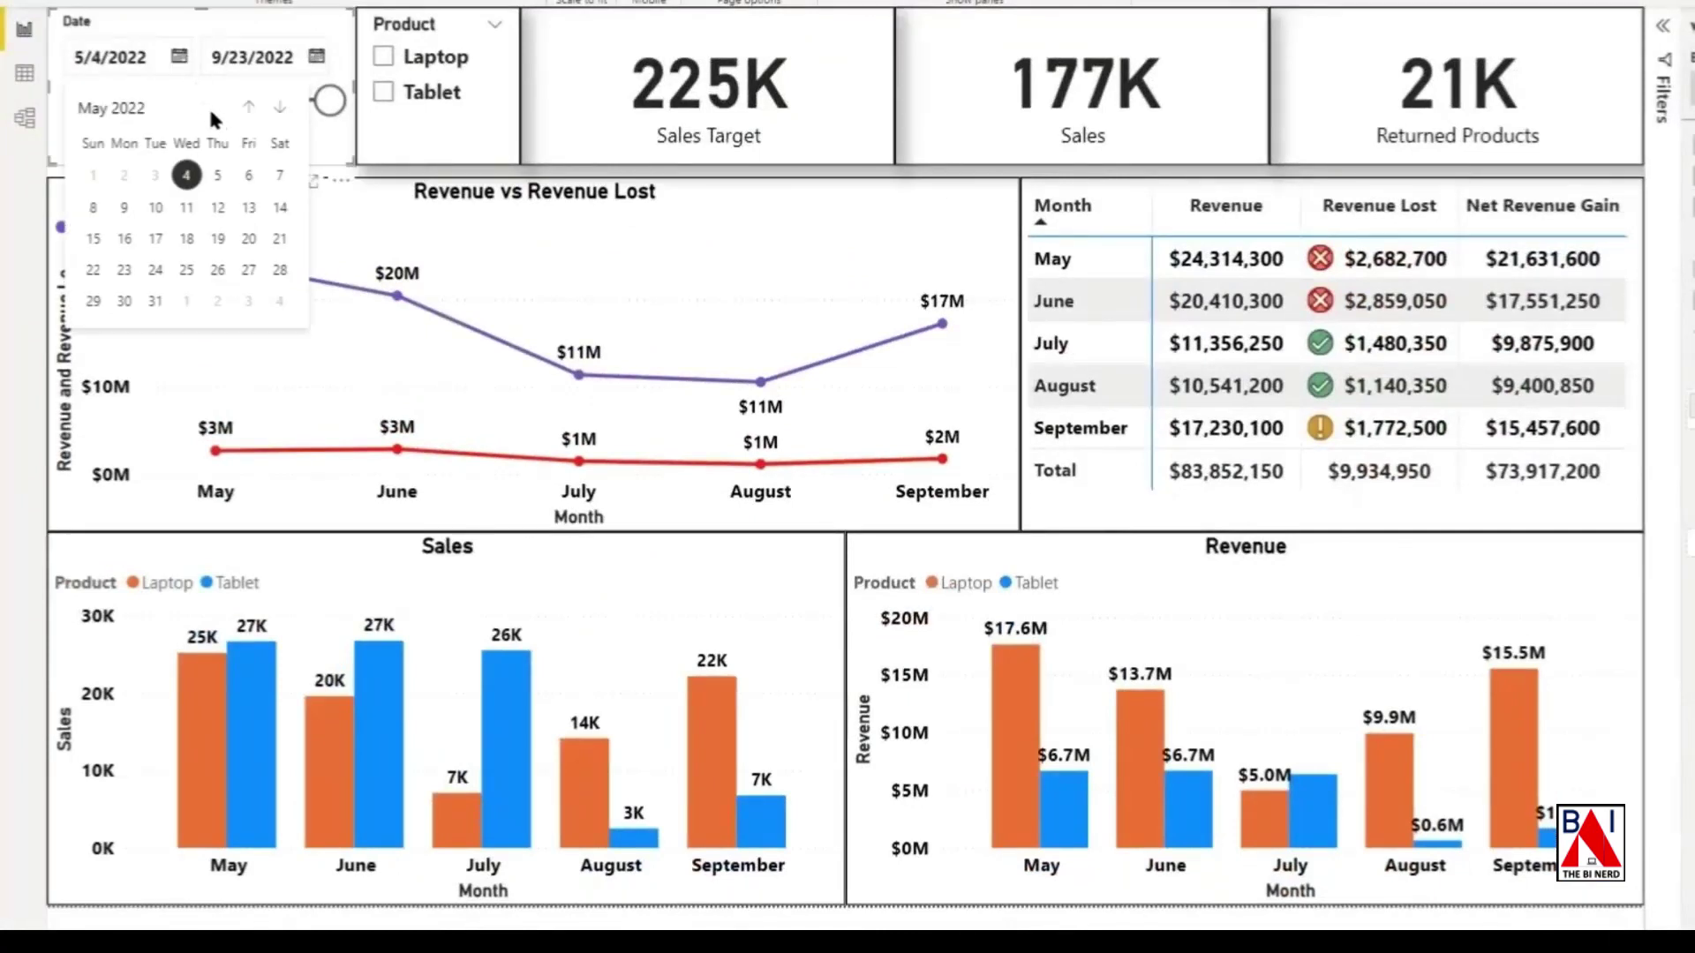
click(277, 109)
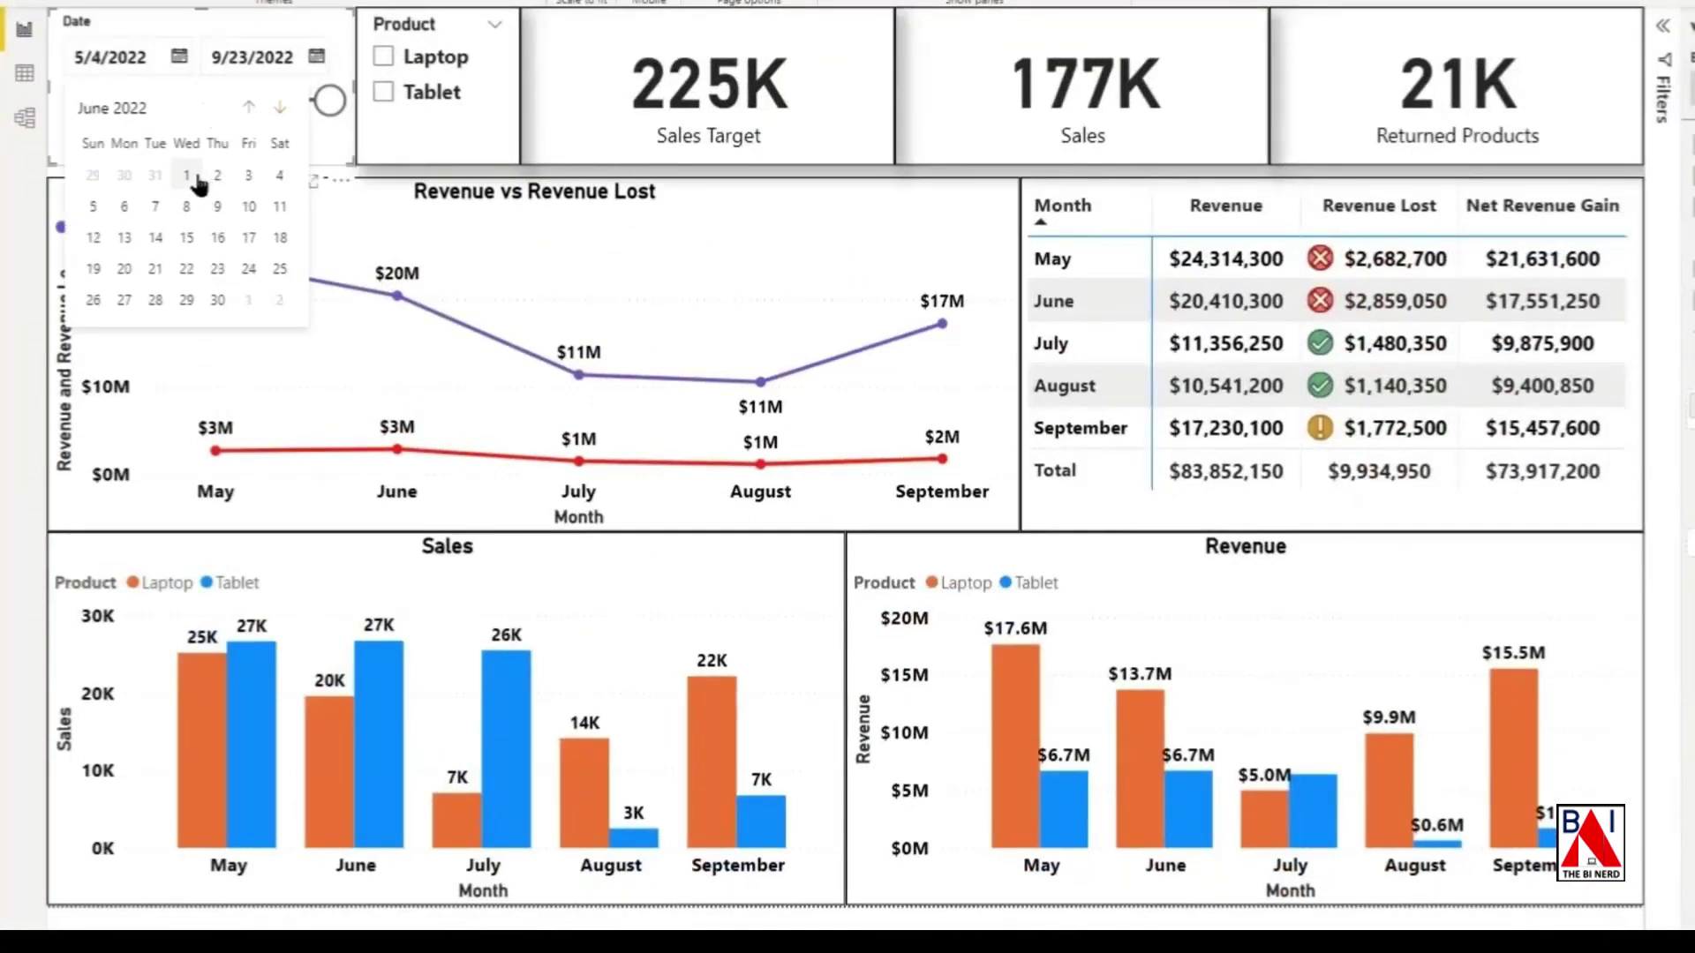
click(186, 175)
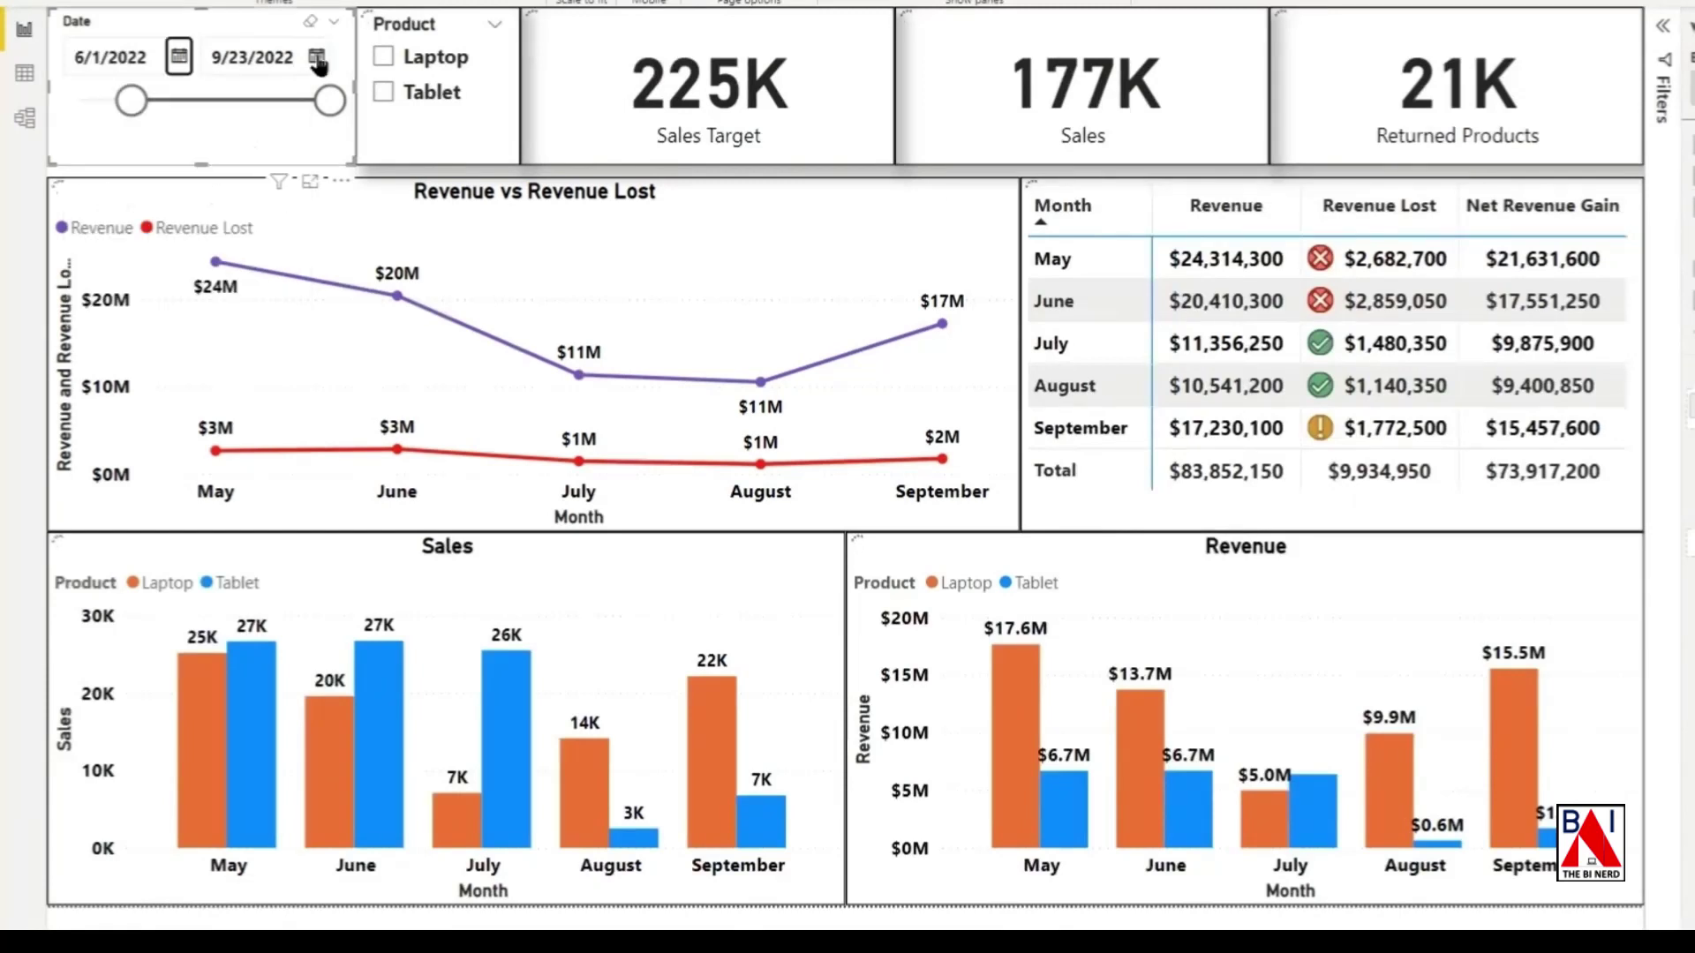
click(316, 58)
click(386, 107)
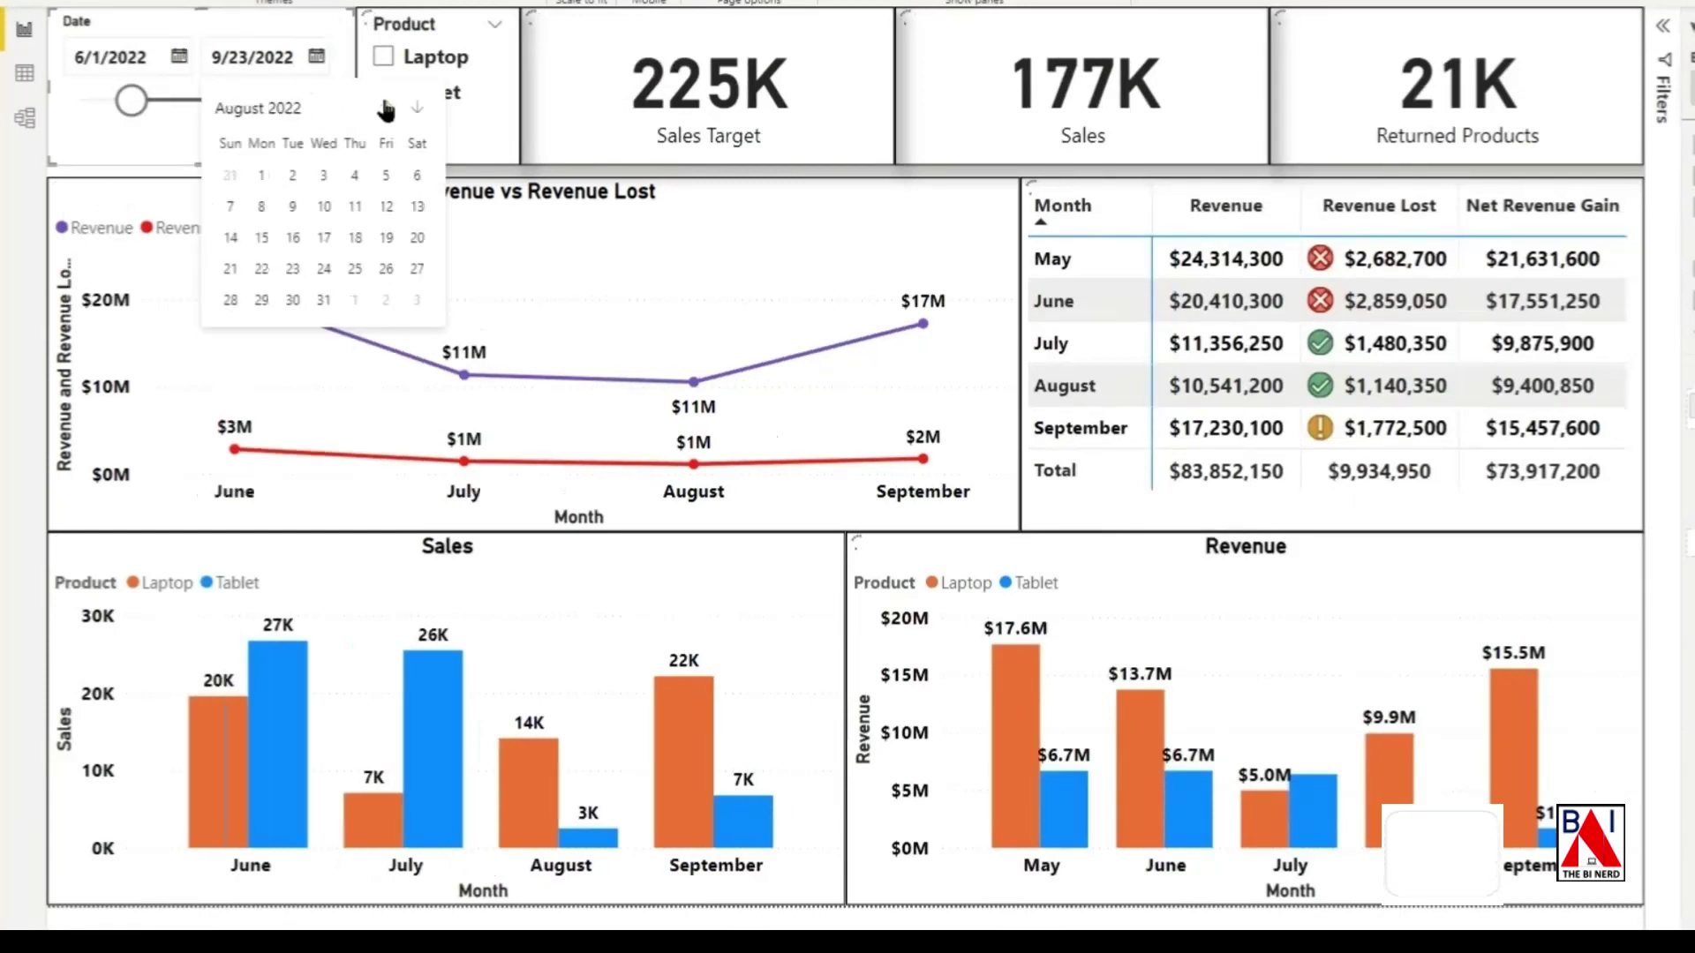
click(385, 108)
click(385, 107)
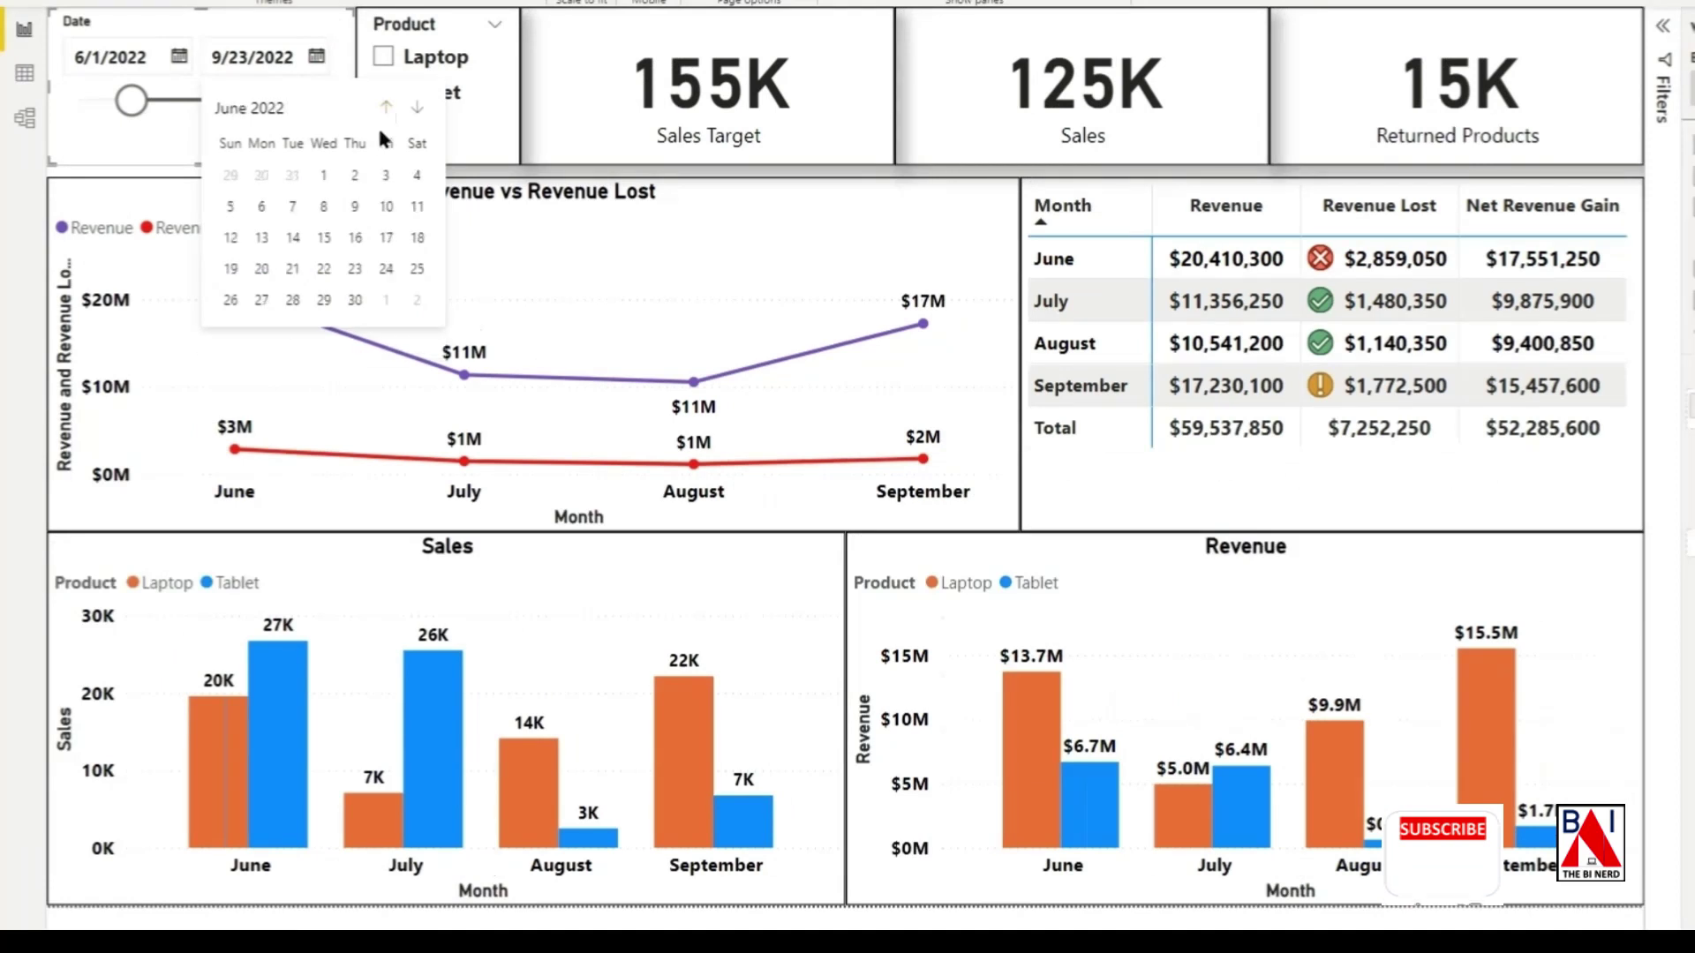
click(355, 299)
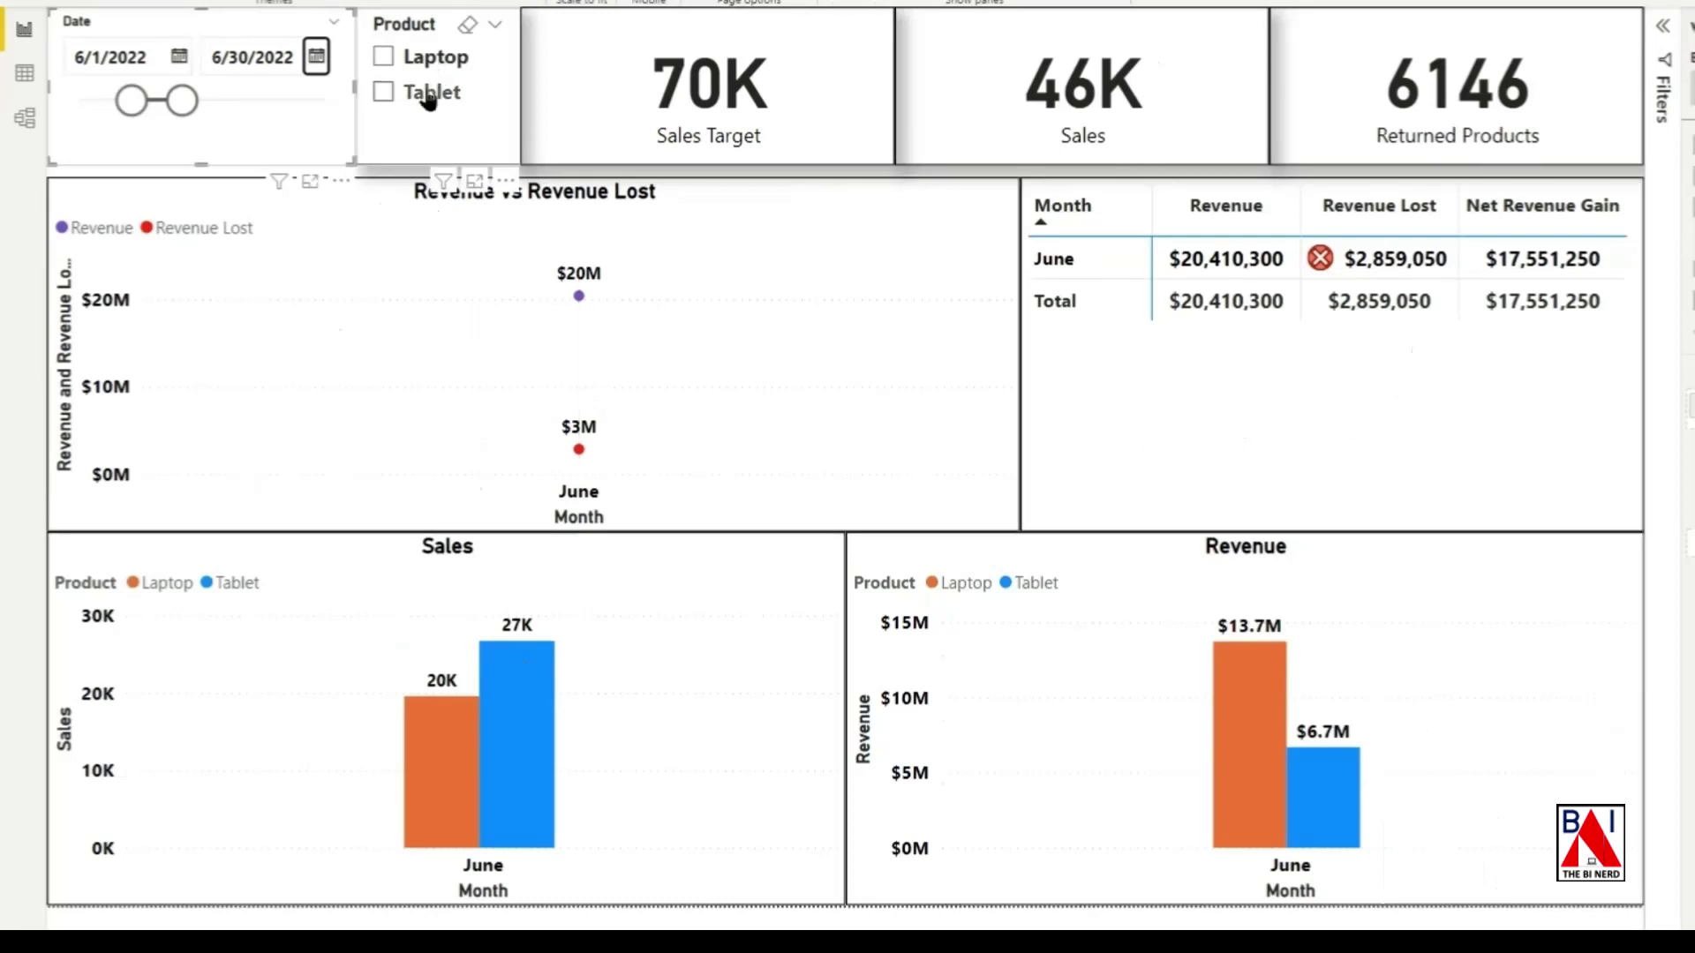
Step: Filter the dashboard by Laptop and by Tablet in turn with the Product slicer, clearing each selection
click(395, 62)
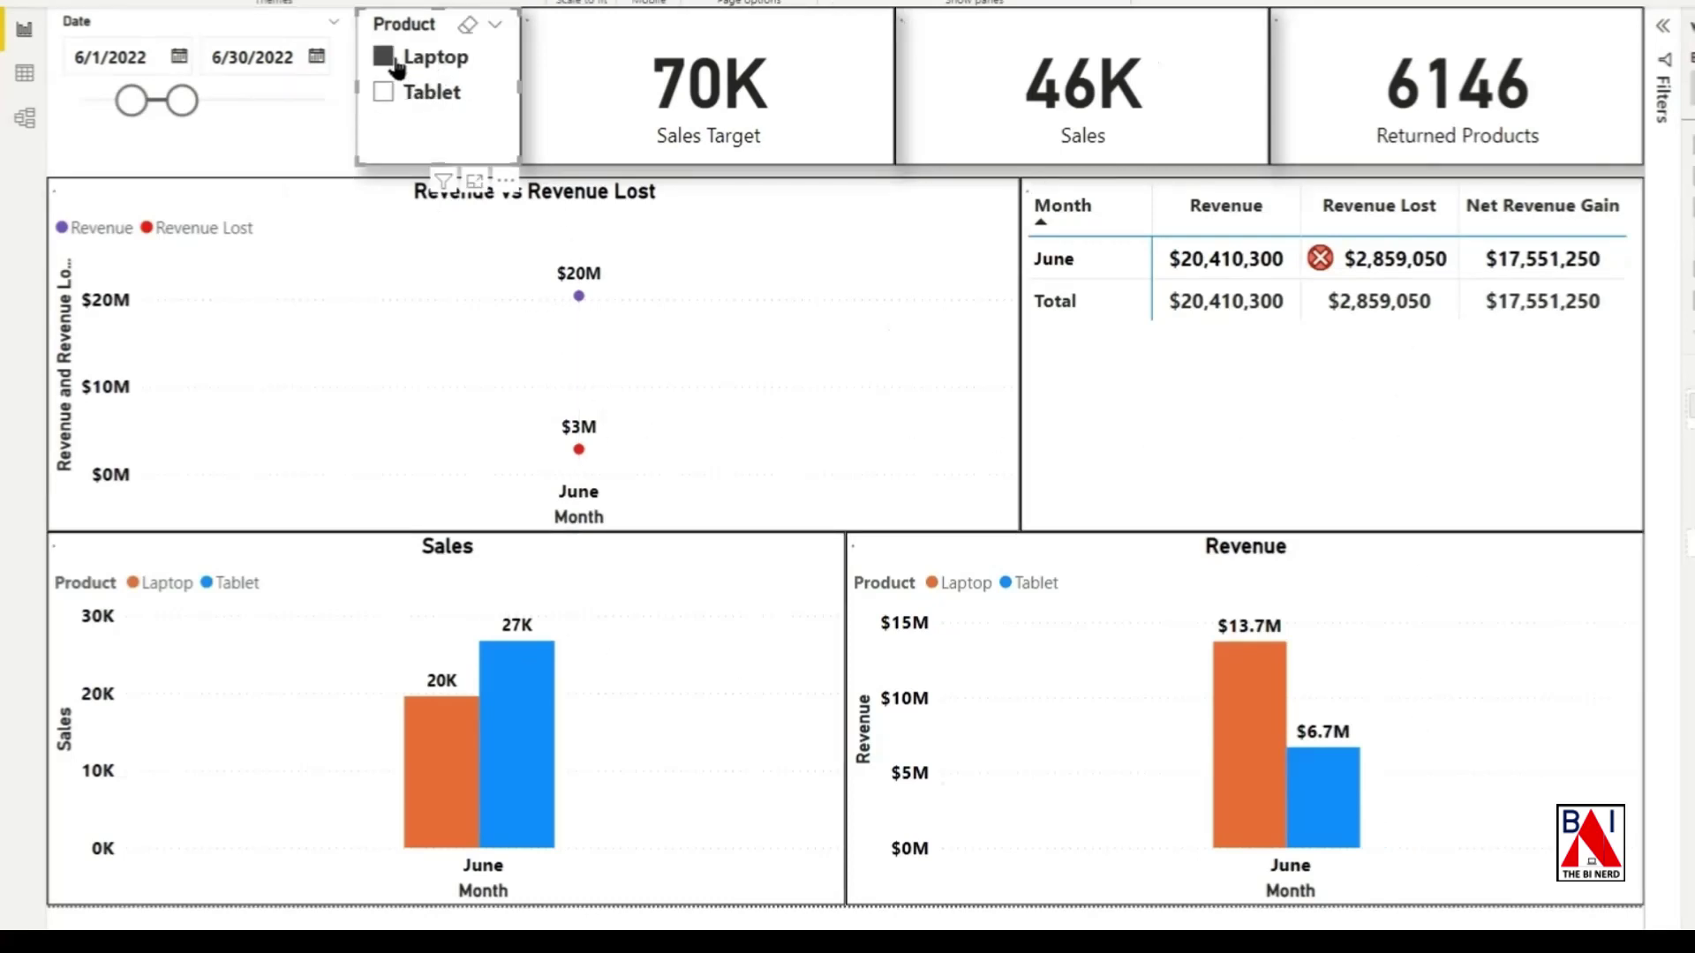
click(395, 63)
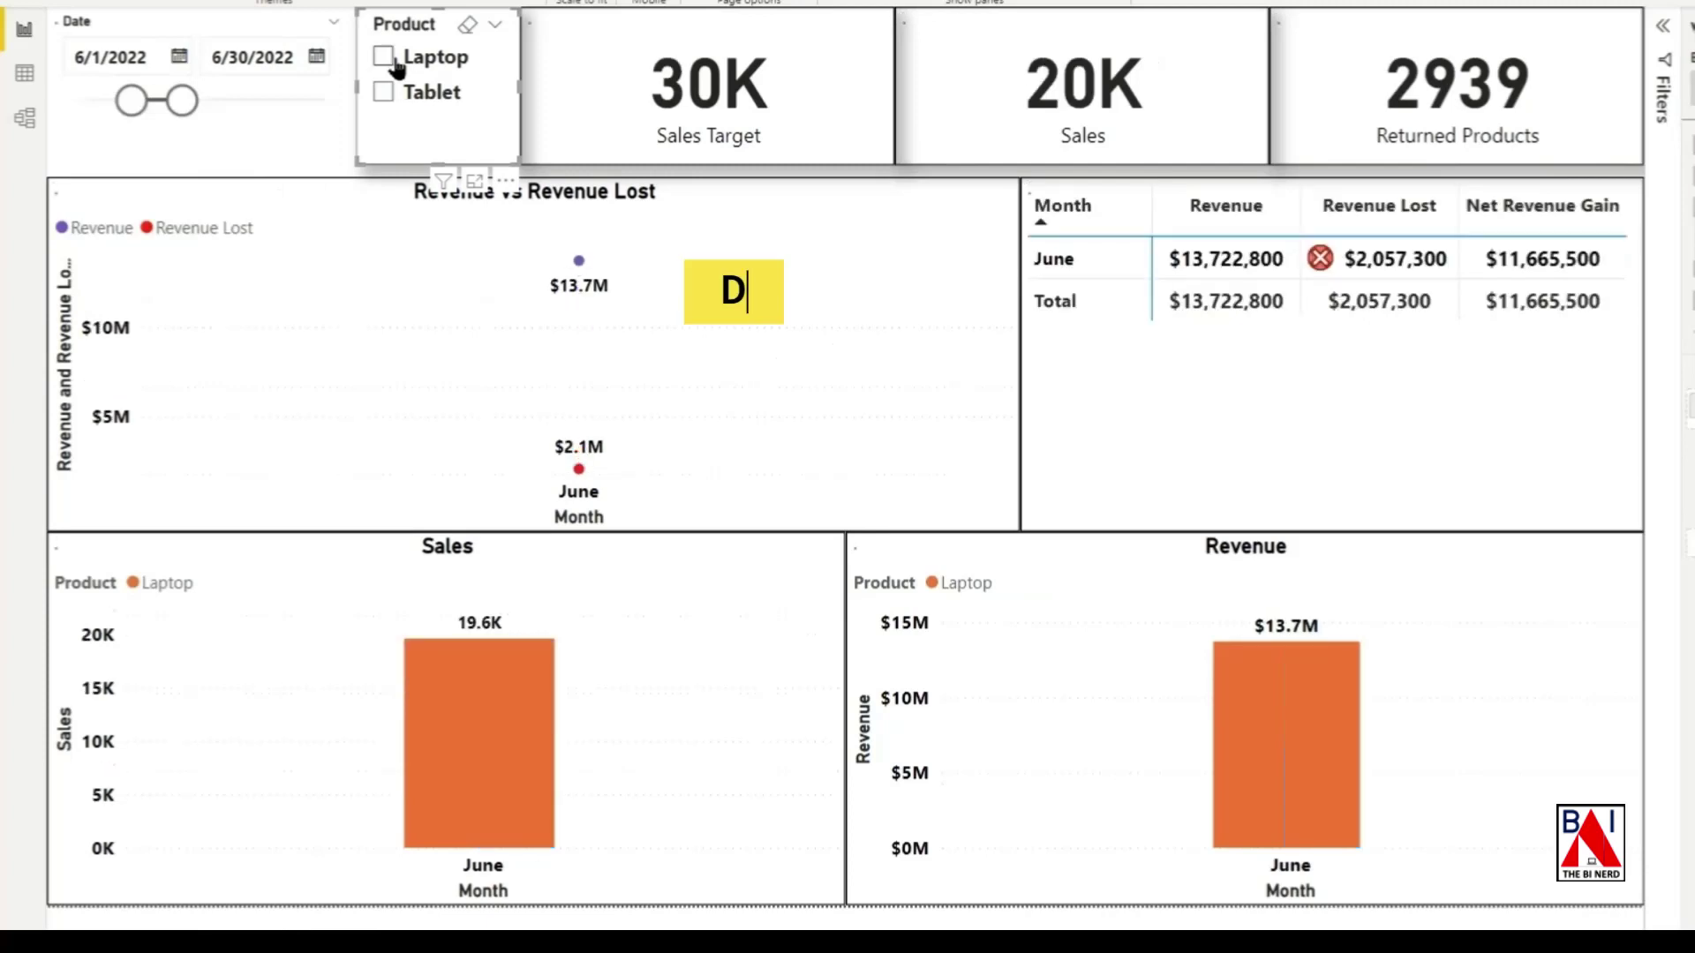
click(391, 99)
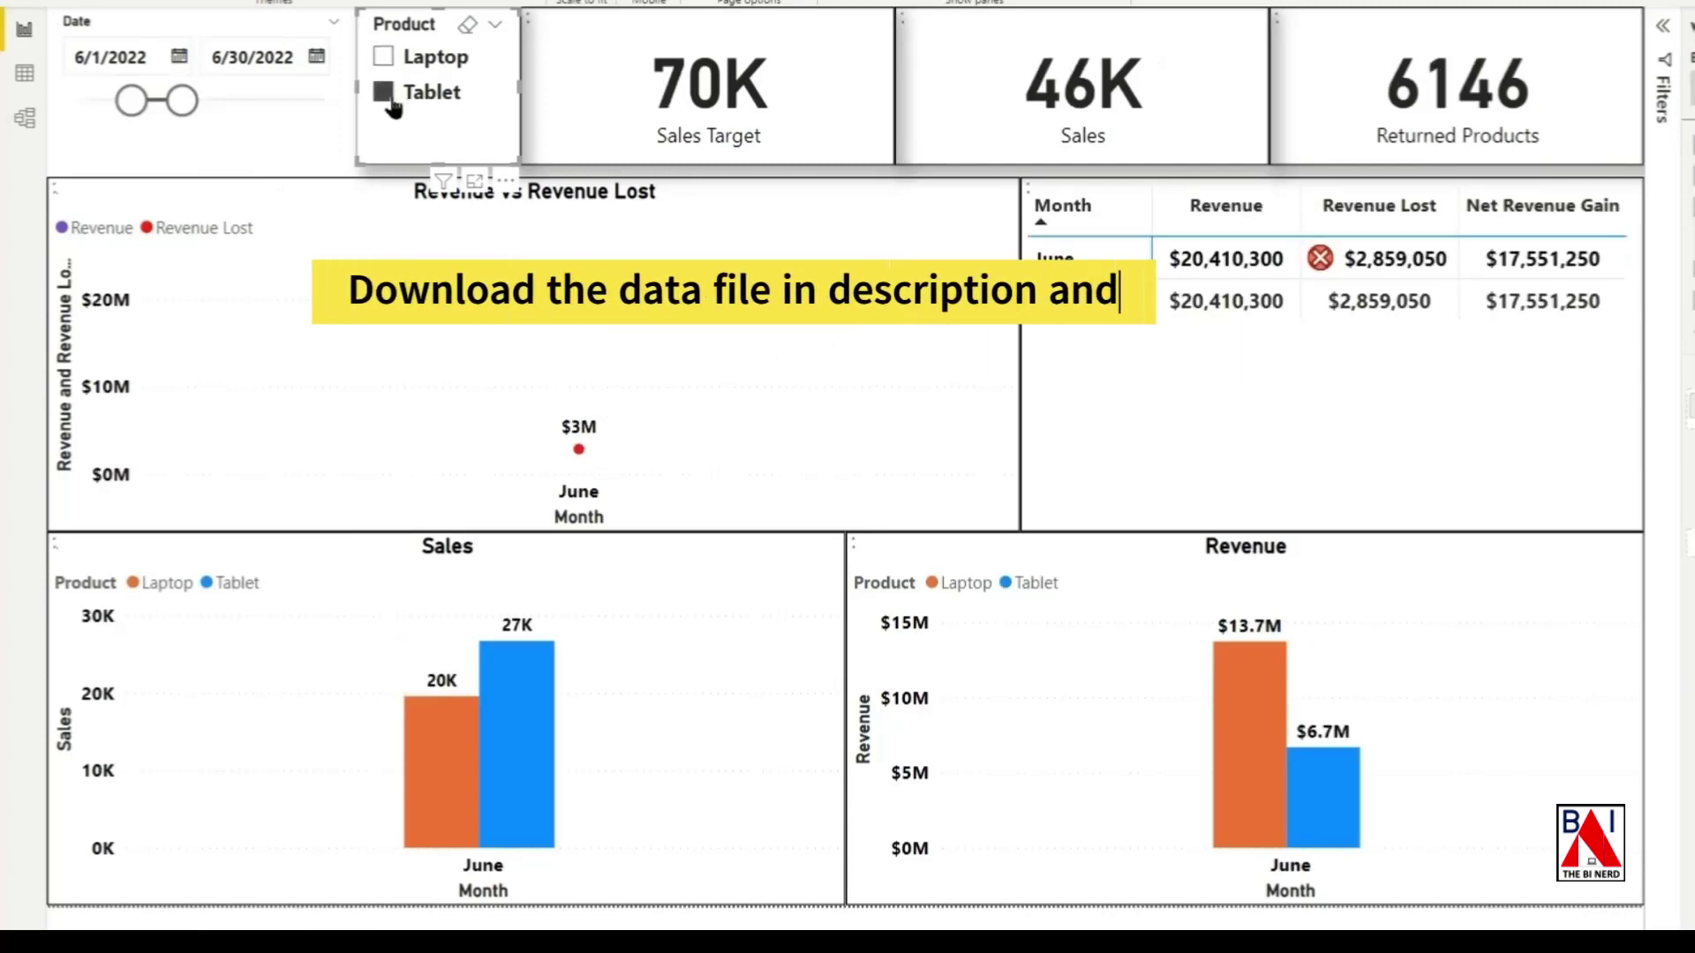
click(388, 97)
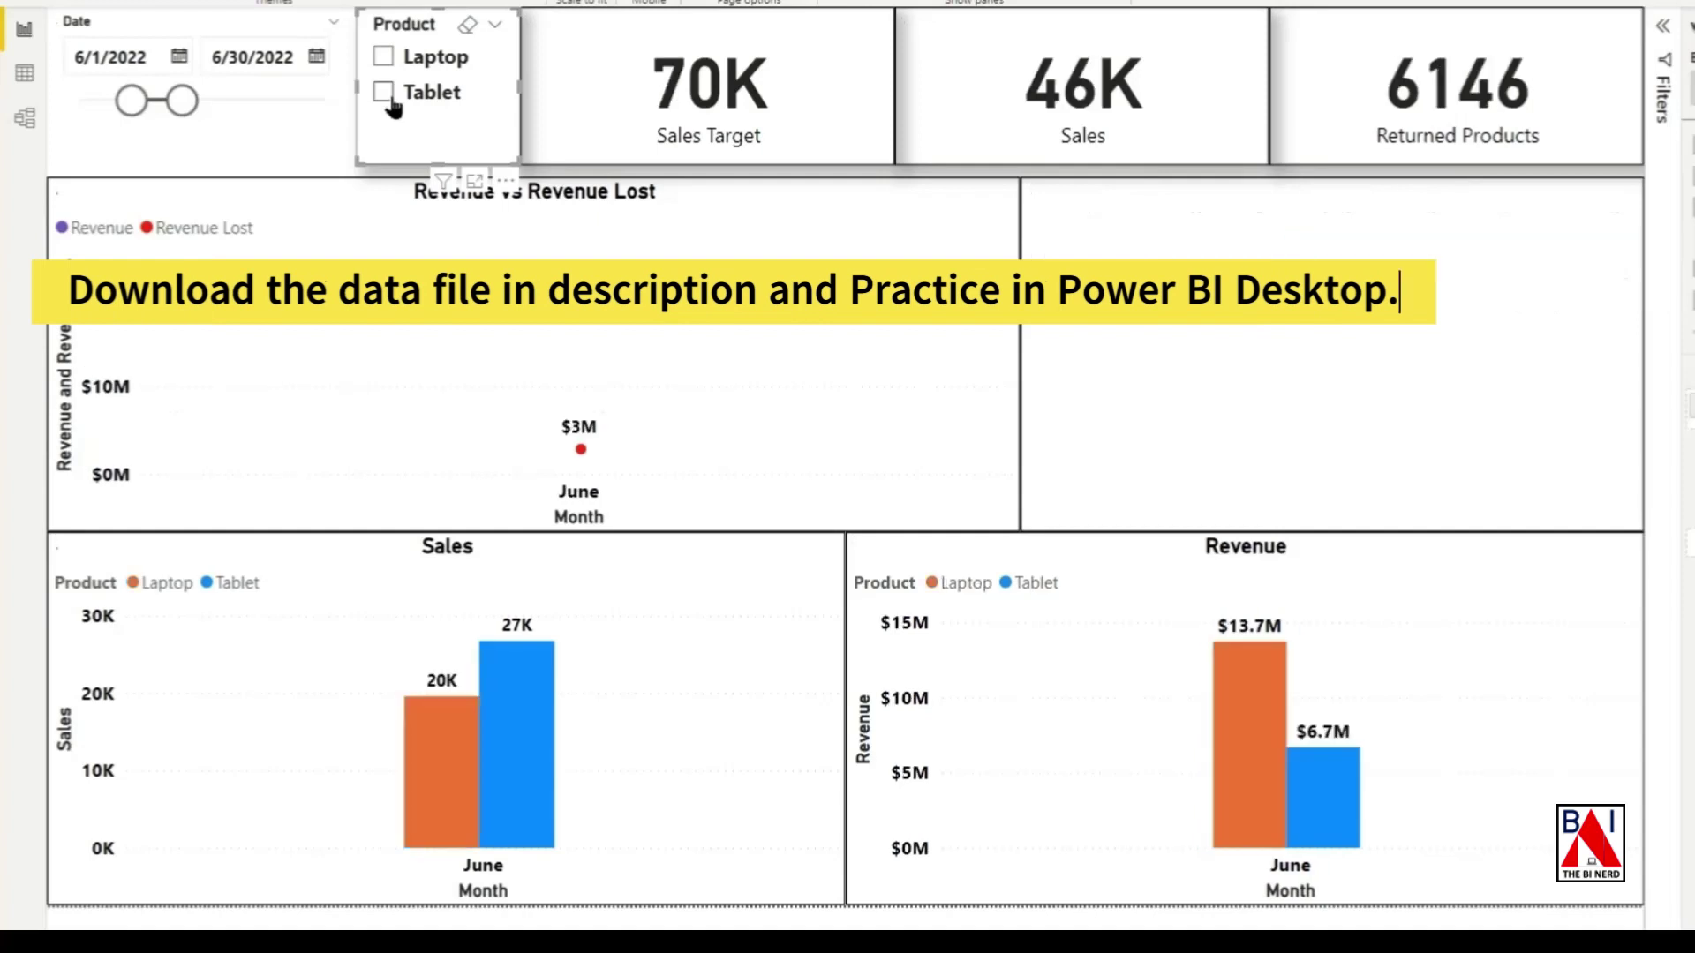
Step: Reset the Date slicer to the full range from 5/4/2022 to 9/23/2022
drag(131, 100, 83, 100)
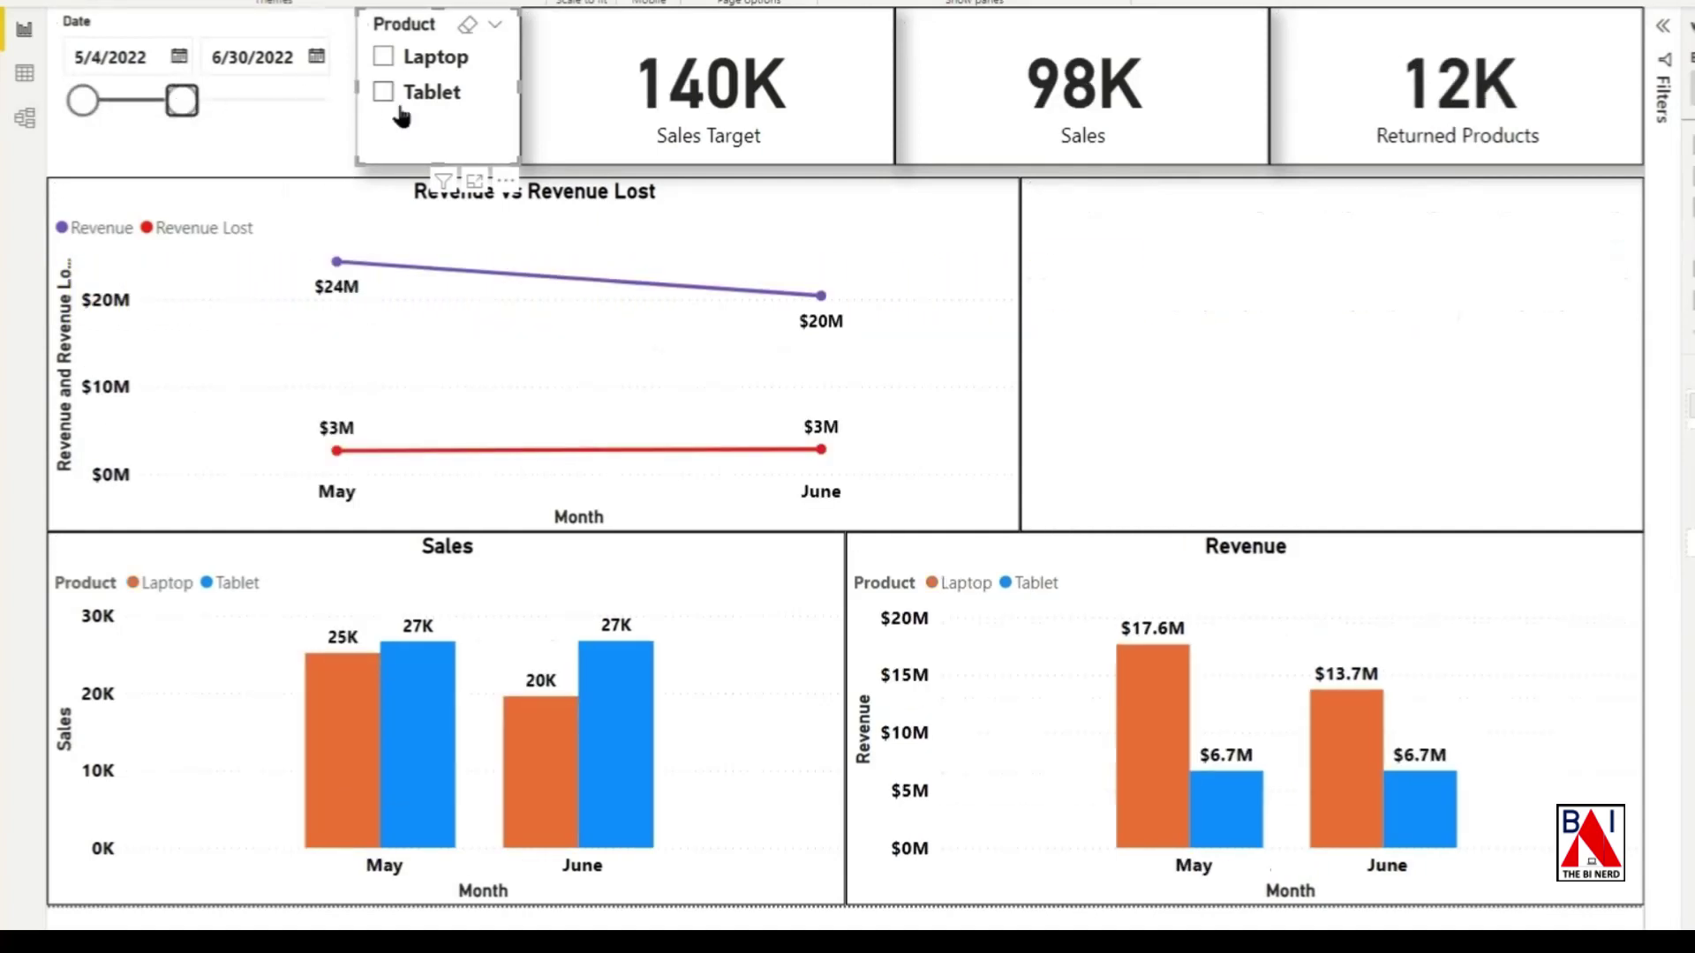
drag(182, 101, 353, 104)
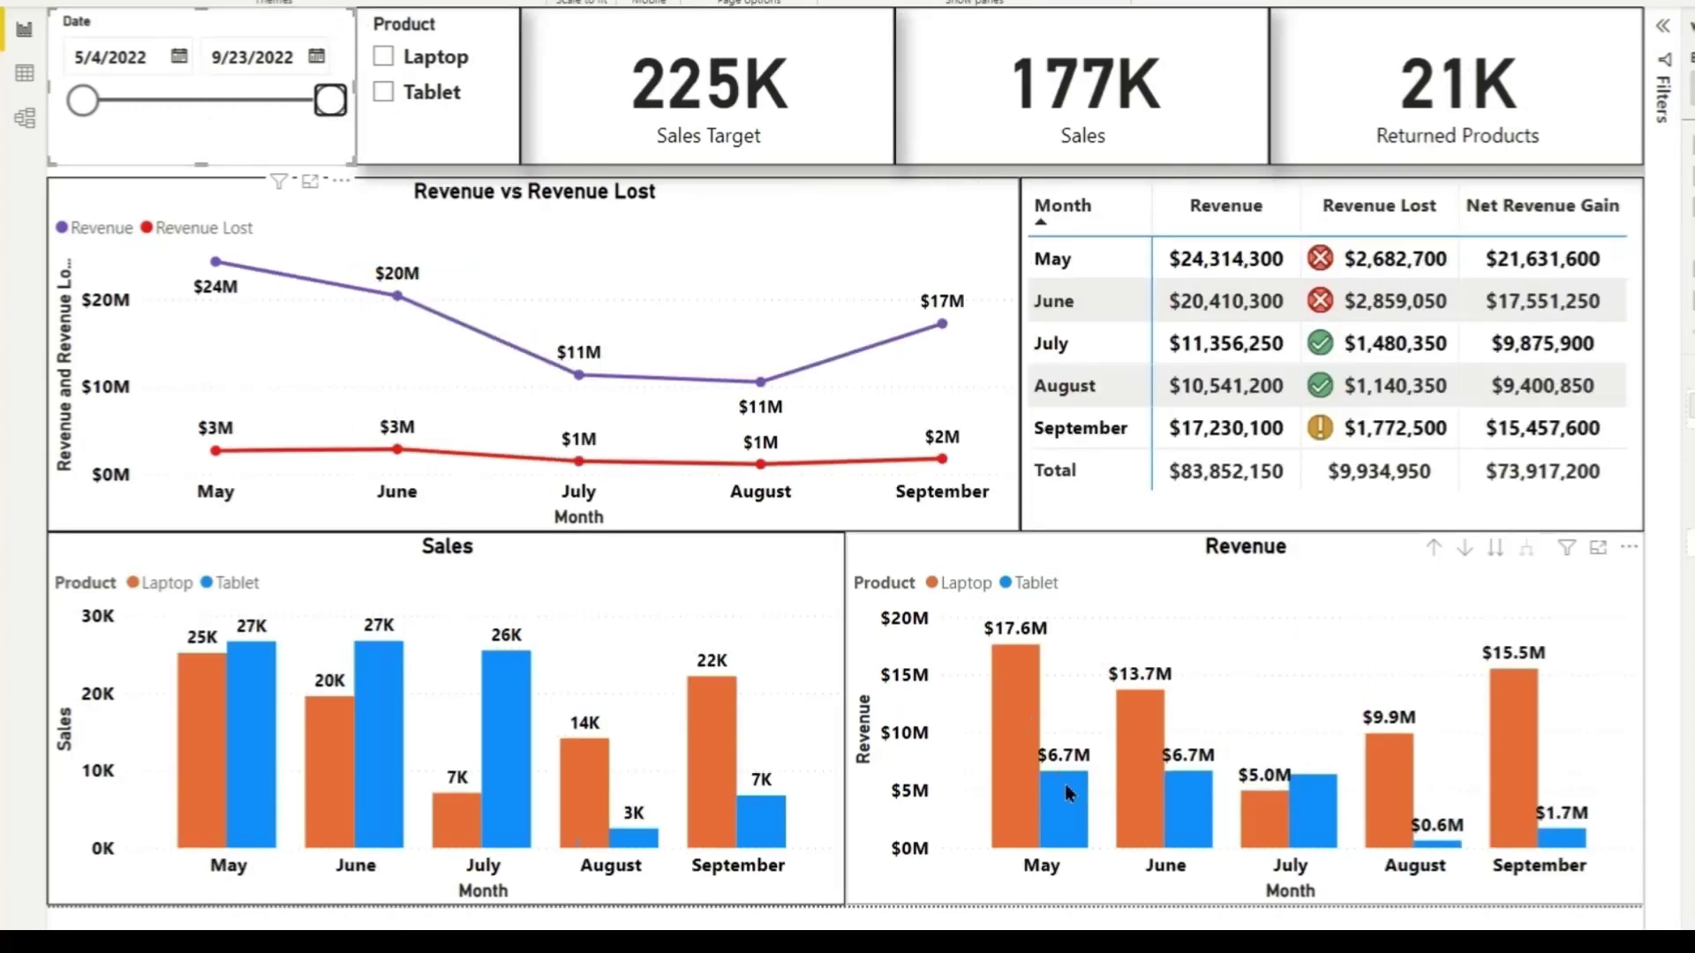
Step: Check cross-filtering from the Sales chart's June Tablet and September Laptop columns and the matrix's May Revenue Lost value, clearing each selection
click(376, 660)
click(377, 664)
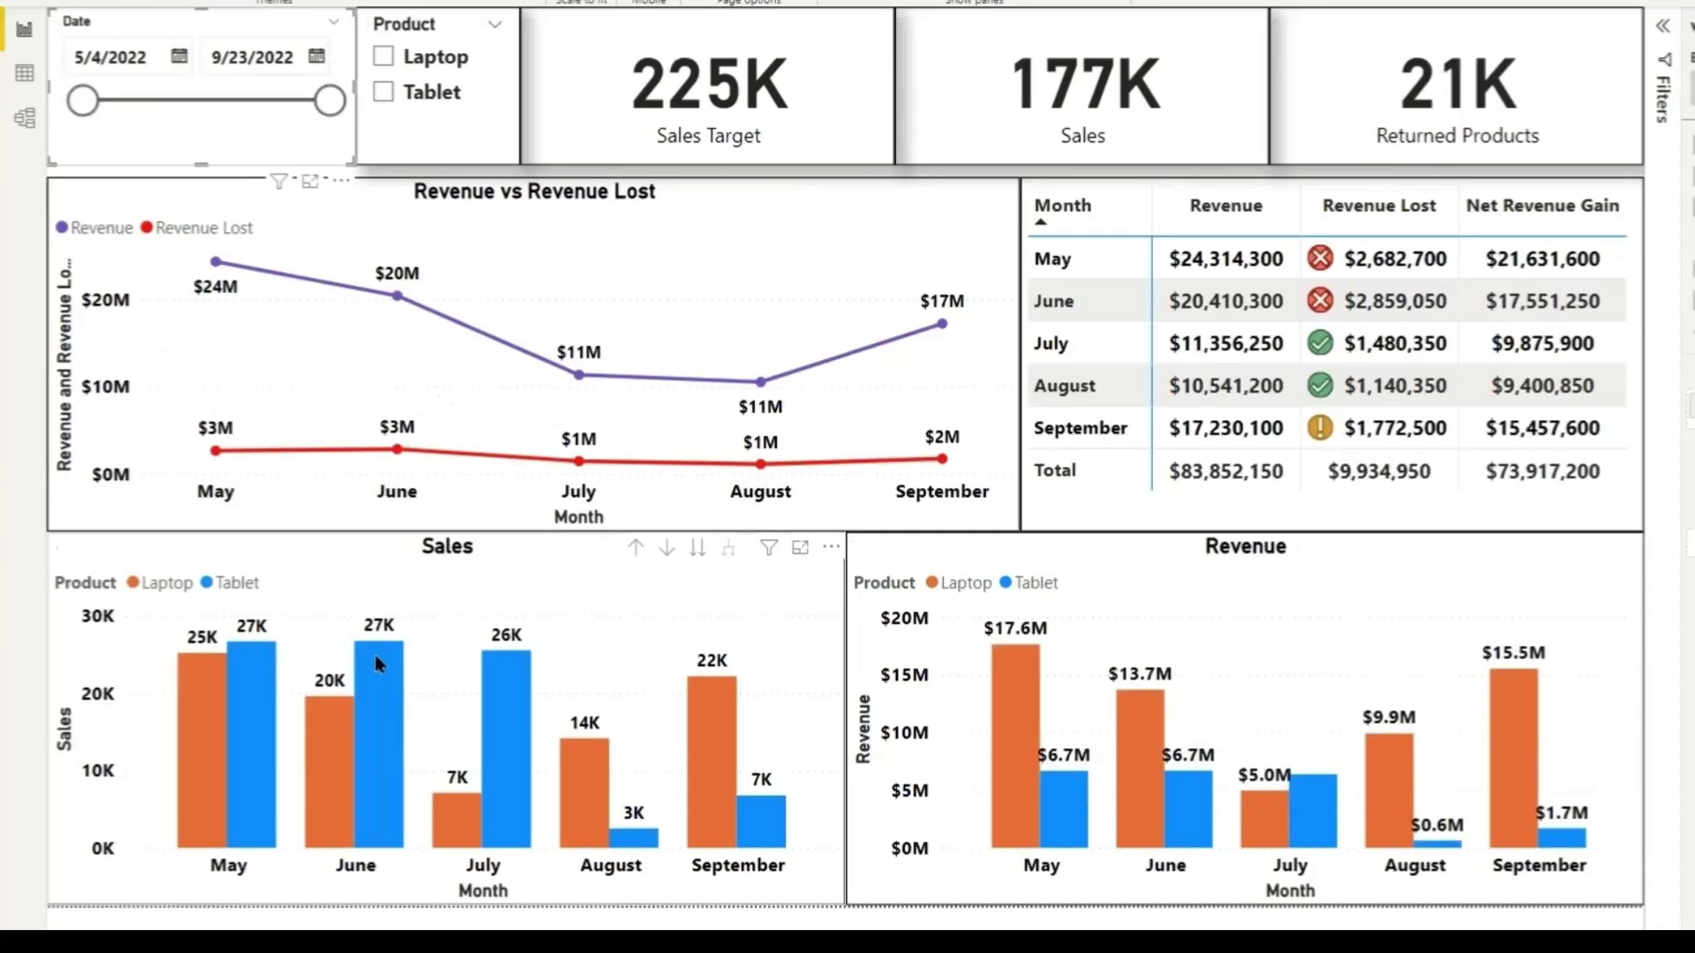
click(731, 740)
click(732, 740)
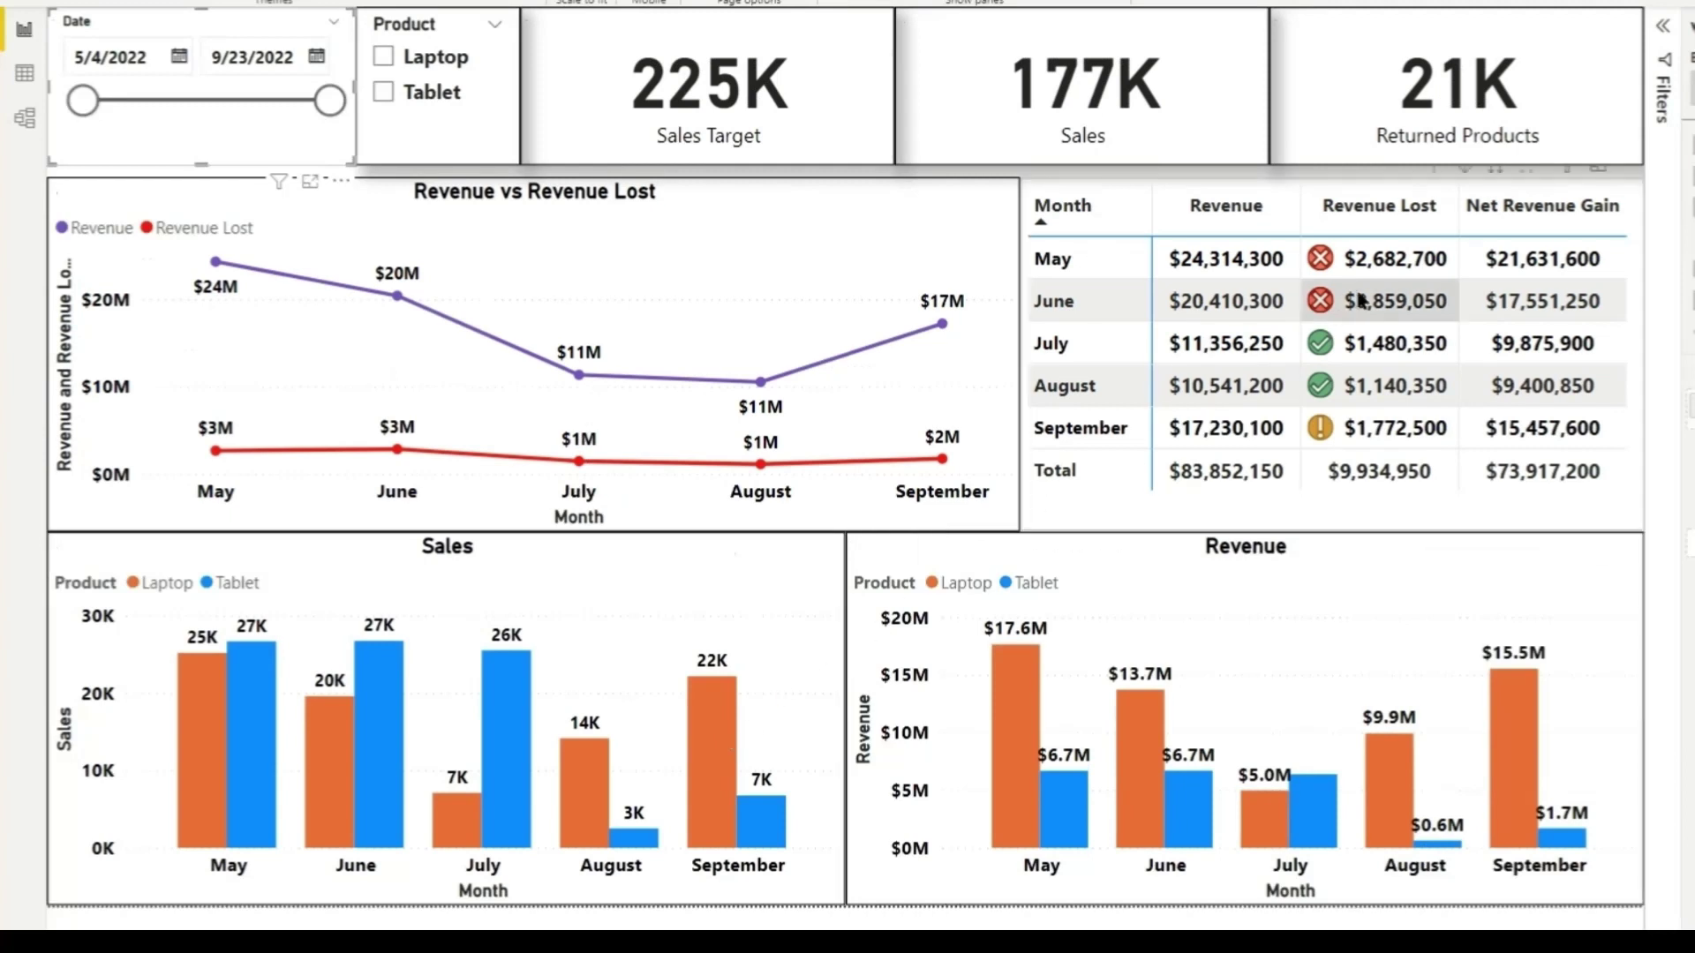
click(1397, 265)
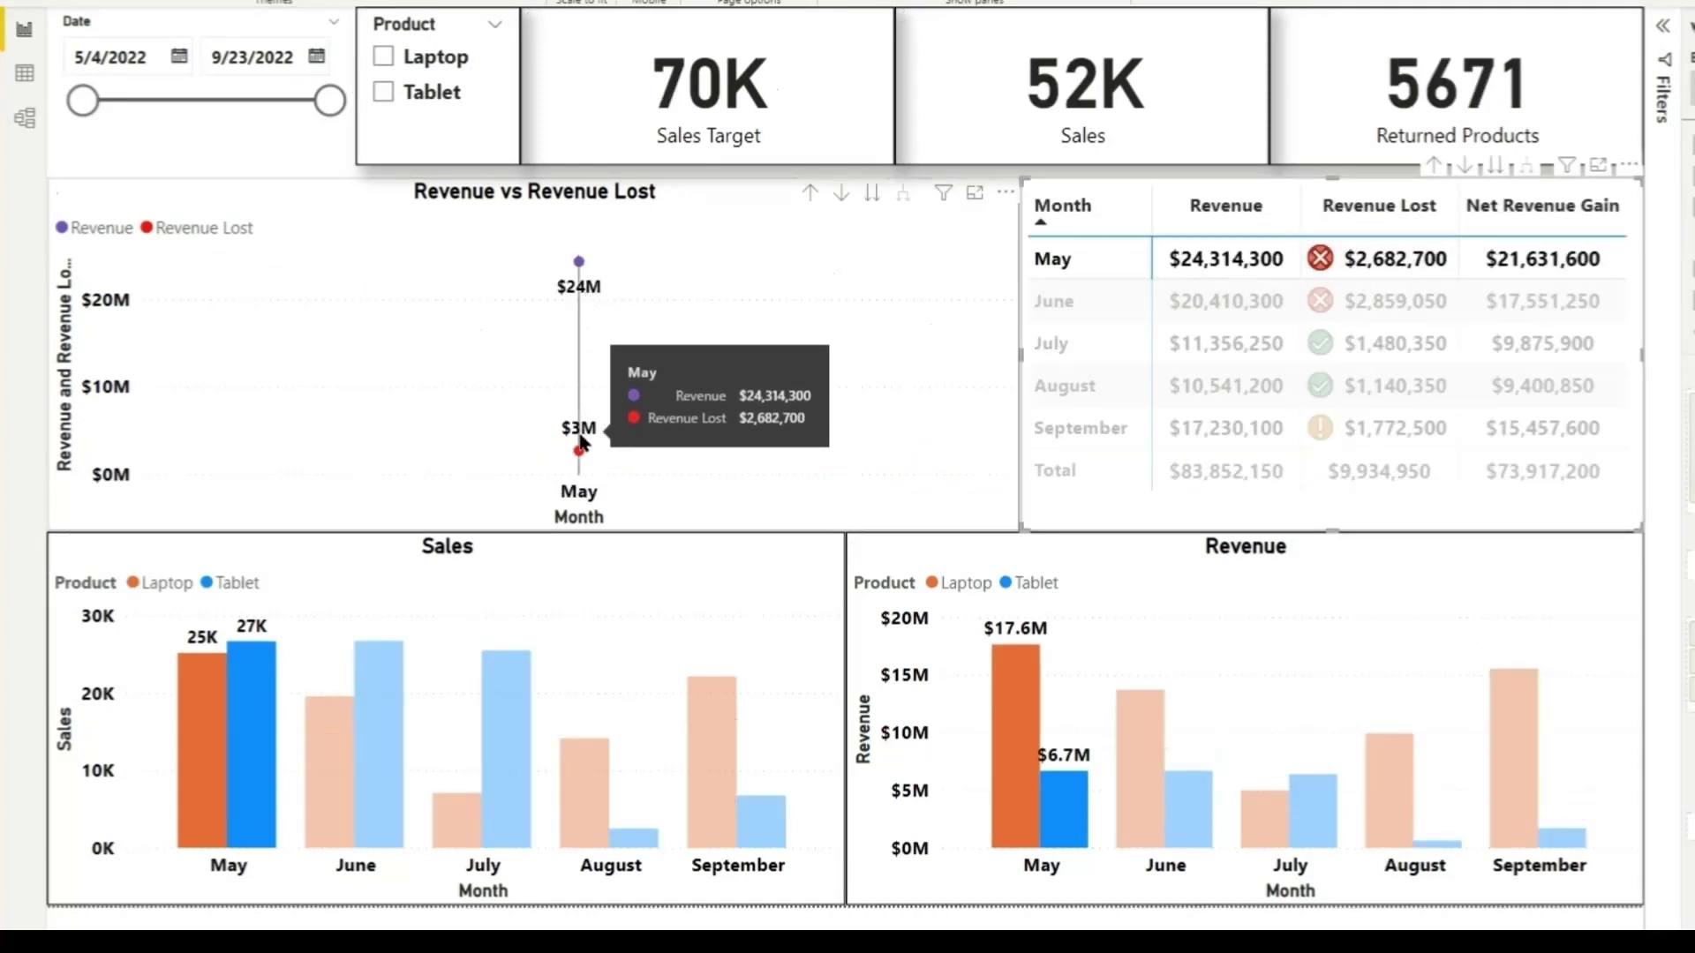
click(1362, 265)
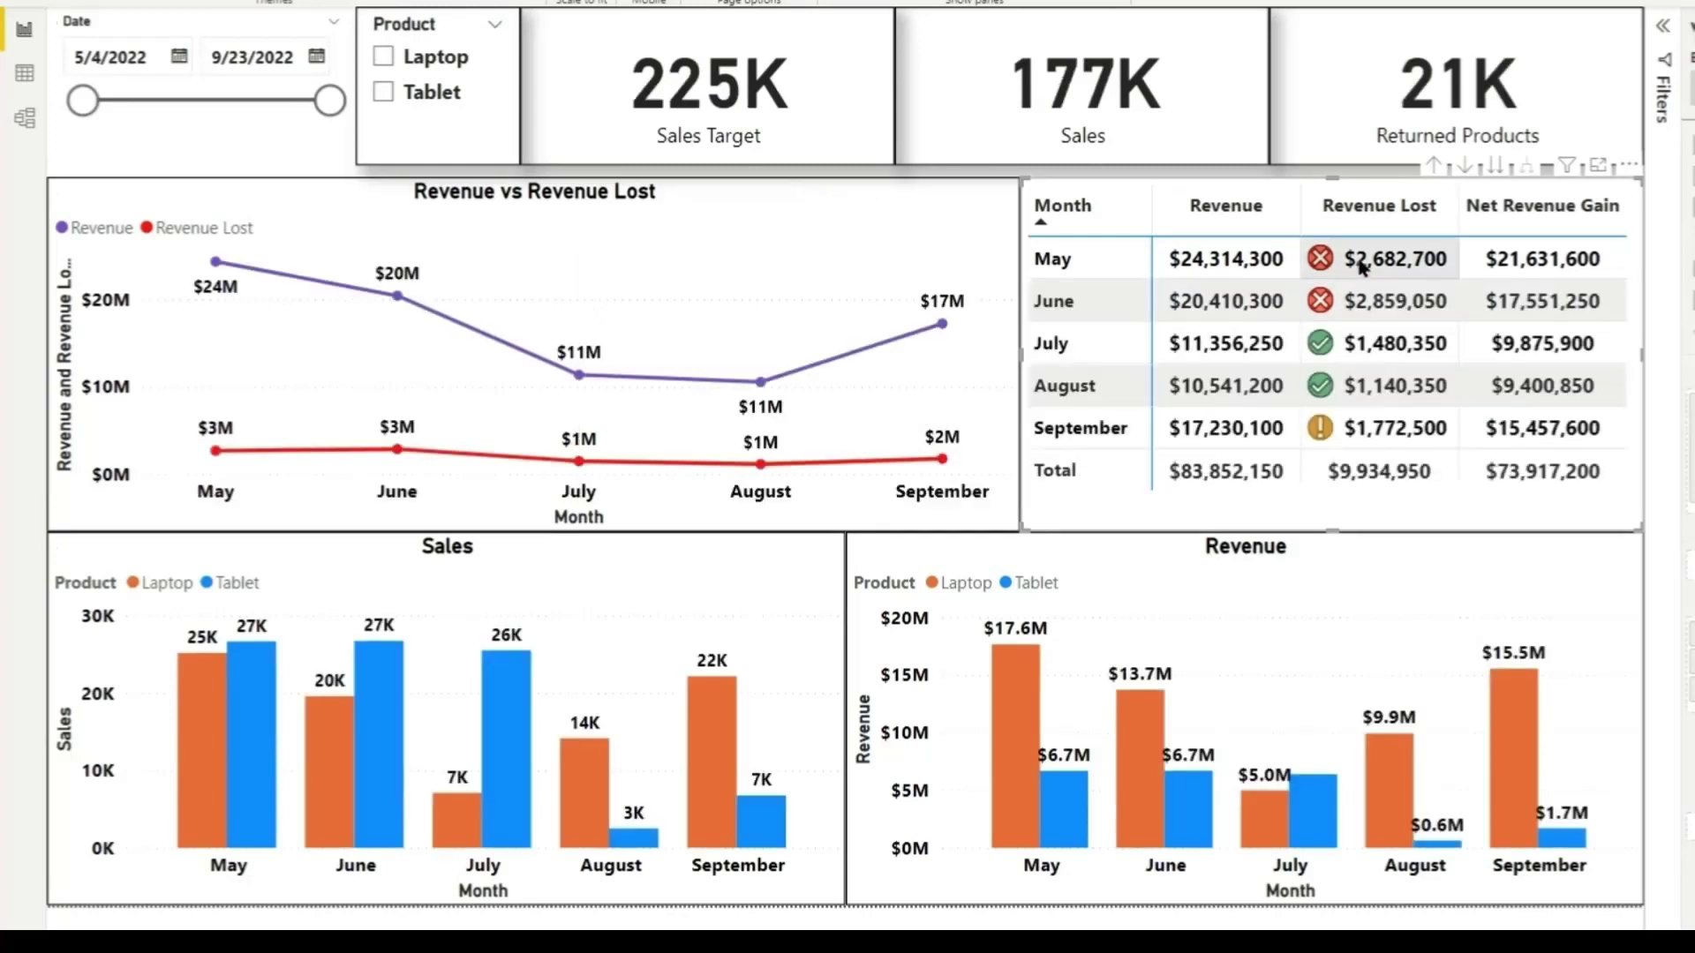